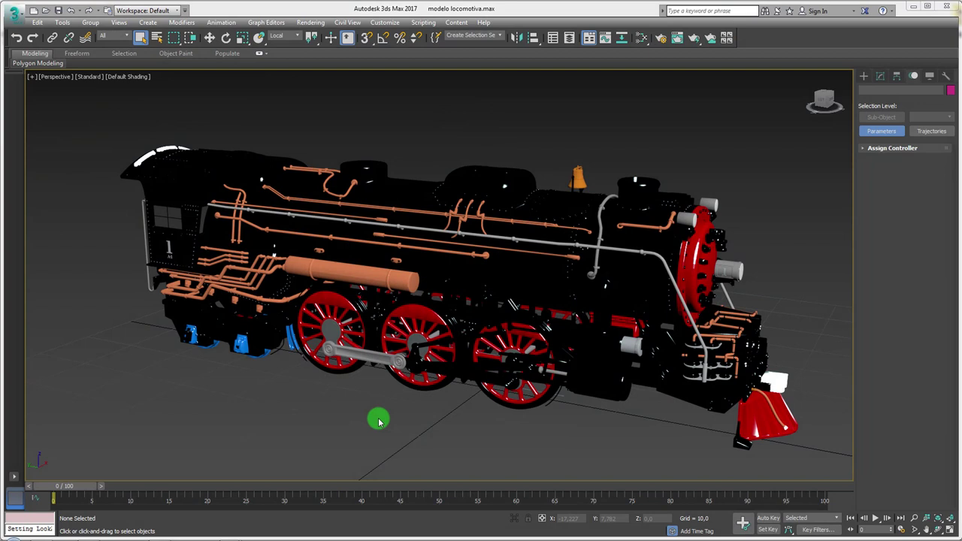
# - Hide Layer001 in the layer list so only the wheel assembly stays visible
pyautogui.click(569, 37)
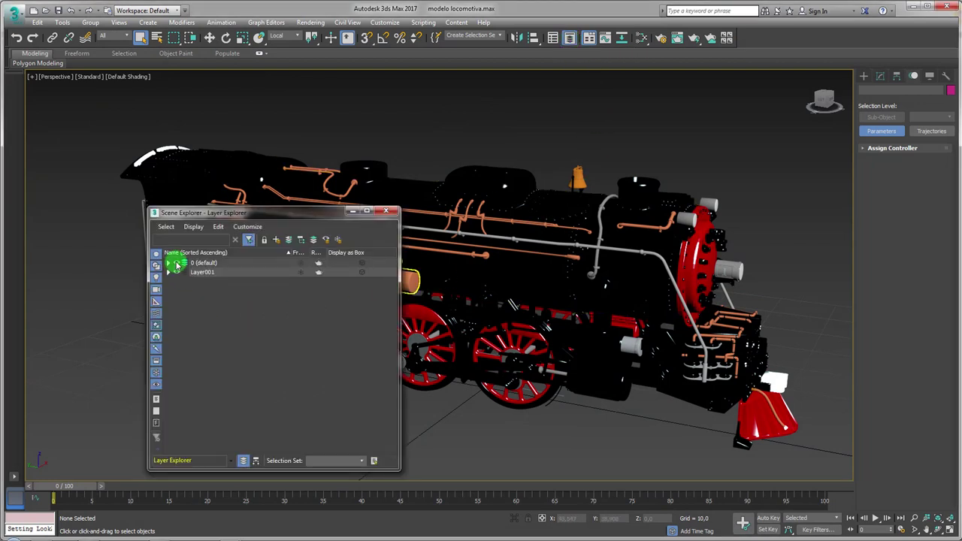
pyautogui.click(178, 264)
pyautogui.click(177, 263)
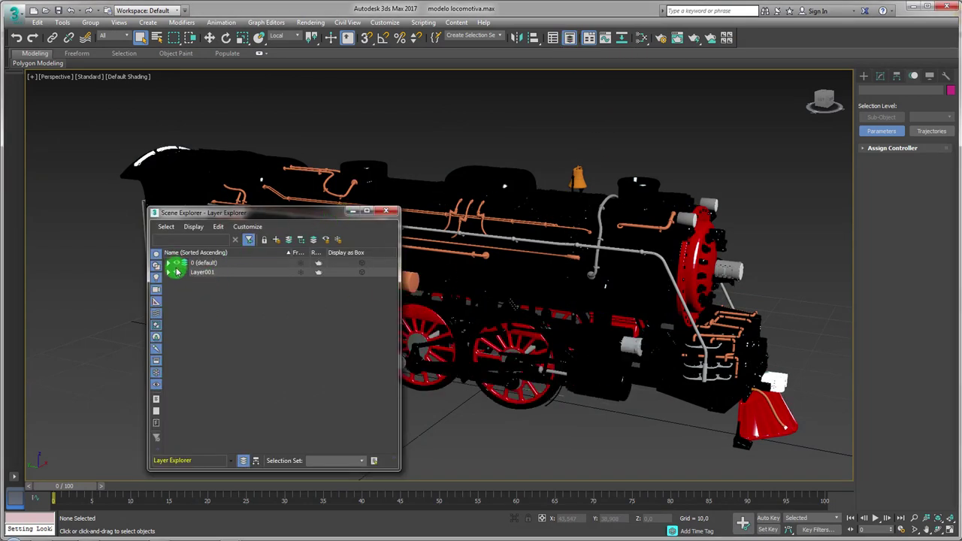
pyautogui.click(177, 272)
# - Create a new layer for the helpers and minimize the layer list
pyautogui.click(200, 263)
pyautogui.click(220, 306)
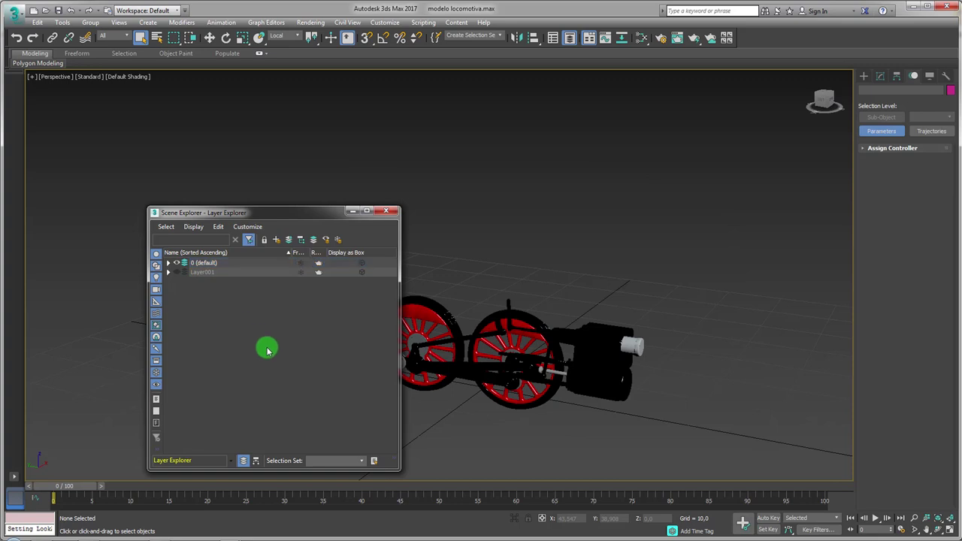
pyautogui.click(277, 240)
pyautogui.write('helpers')
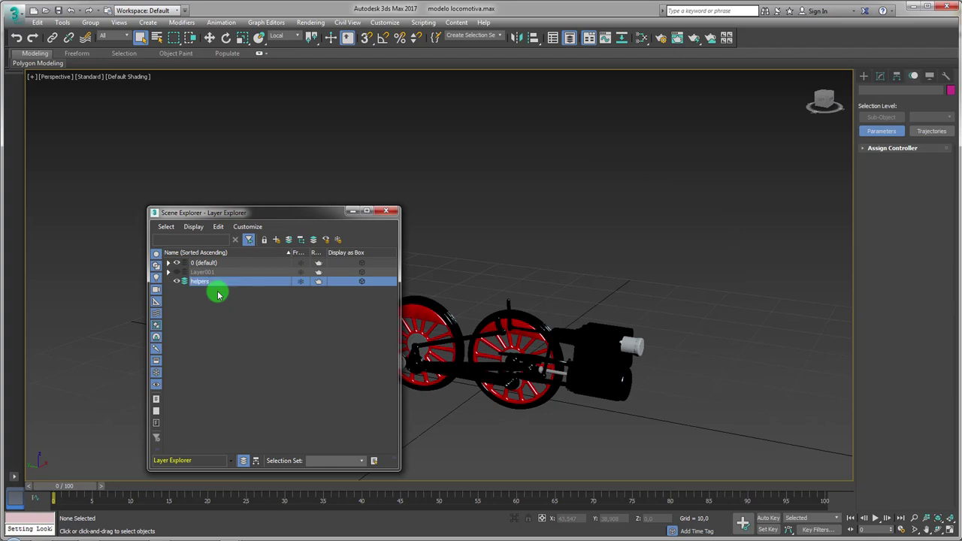
pyautogui.click(353, 216)
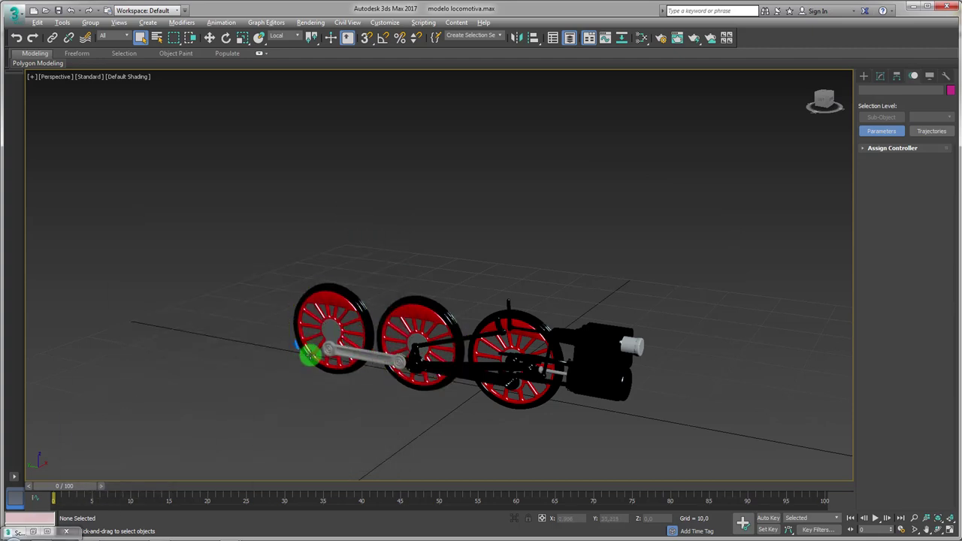
# - Test-rotate the front wheel, then undo to restore its original orientation
pyautogui.scroll(3, 312, 354)
pyautogui.scroll(5, 434, 219)
pyautogui.scroll(2, 434, 218)
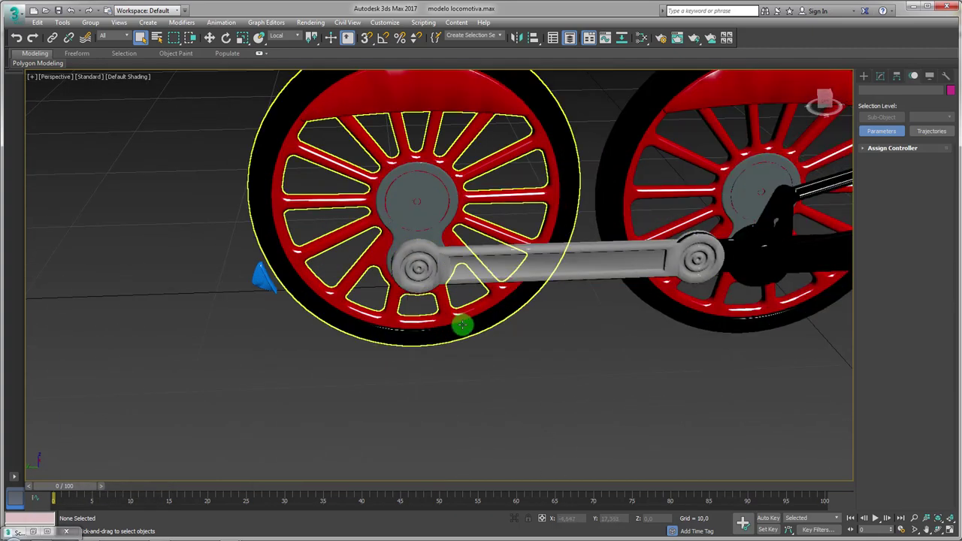
pyautogui.click(462, 325)
pyautogui.keyDown('alt'); pyautogui.moveTo(423, 318); pyautogui.dragTo(351, 238, button='middle'); pyautogui.keyUp('alt')
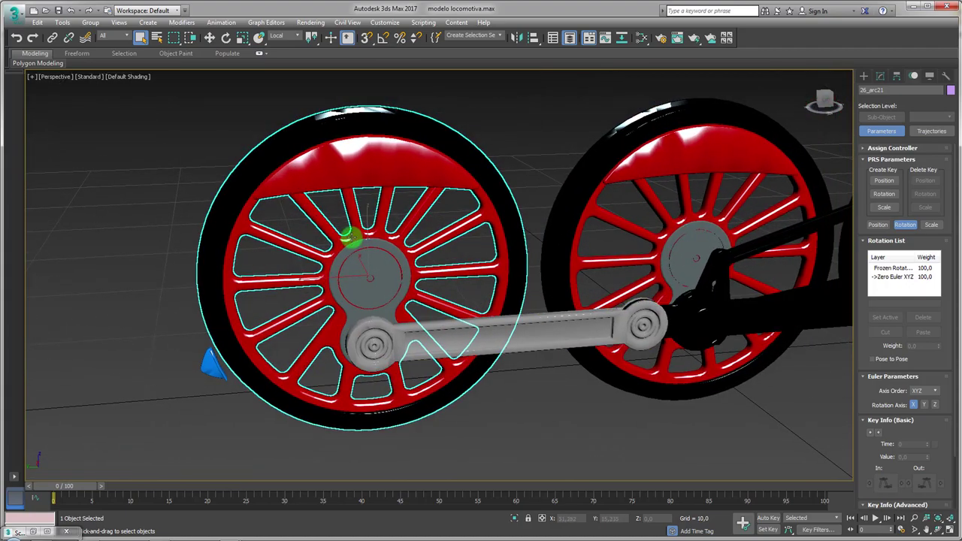
pyautogui.press('e')
pyautogui.moveTo(333, 232)
pyautogui.mouseDown()
pyautogui.moveTo(442, 210)
pyautogui.moveTo(400, 222)
pyautogui.mouseUp()
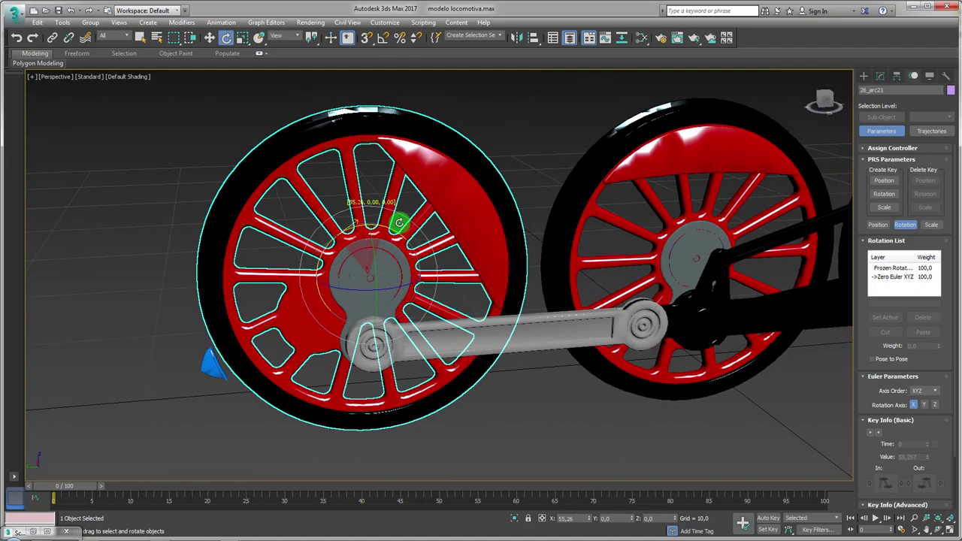
pyautogui.hotkey('ctrl', 'z')
# - Start Attach on the front wheel mesh 26_arc21 in the Modify panel
pyautogui.scroll(3, 451, 296)
pyautogui.scroll(-6, 441, 308)
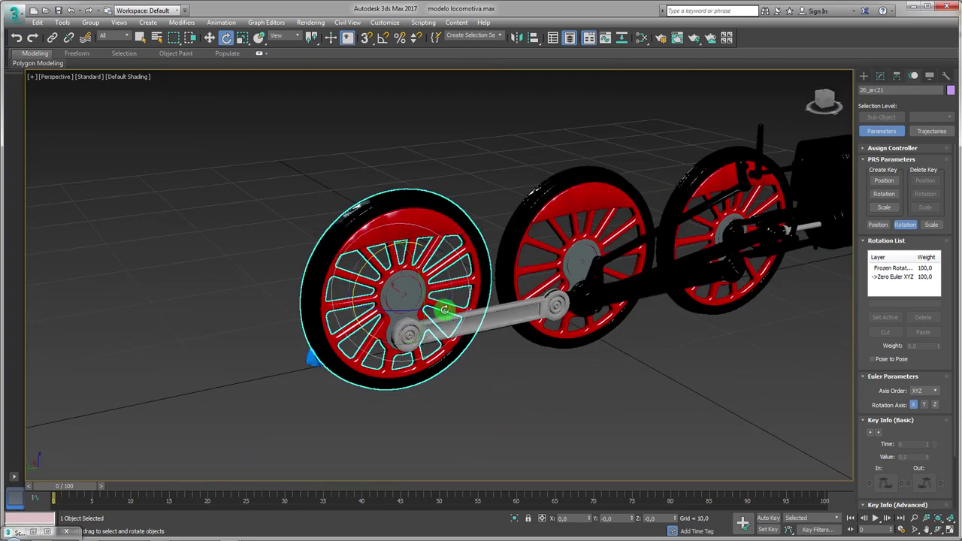
pyautogui.keyDown('alt'); pyautogui.moveTo(441, 308); pyautogui.dragTo(509, 247, button='middle'); pyautogui.keyUp('alt')
pyautogui.click(888, 76)
pyautogui.moveTo(451, 324)
pyautogui.keyDown('alt'); pyautogui.mouseDown(button='middle')
pyautogui.moveTo(419, 333)
pyautogui.moveTo(429, 331)
pyautogui.mouseUp(button='middle'); pyautogui.keyUp('alt')
pyautogui.click(884, 394)
# - Attach each hub to its wheel: front 26_arc21, middle 26_arc20 and rear 26_arc1R
pyautogui.click(314, 273)
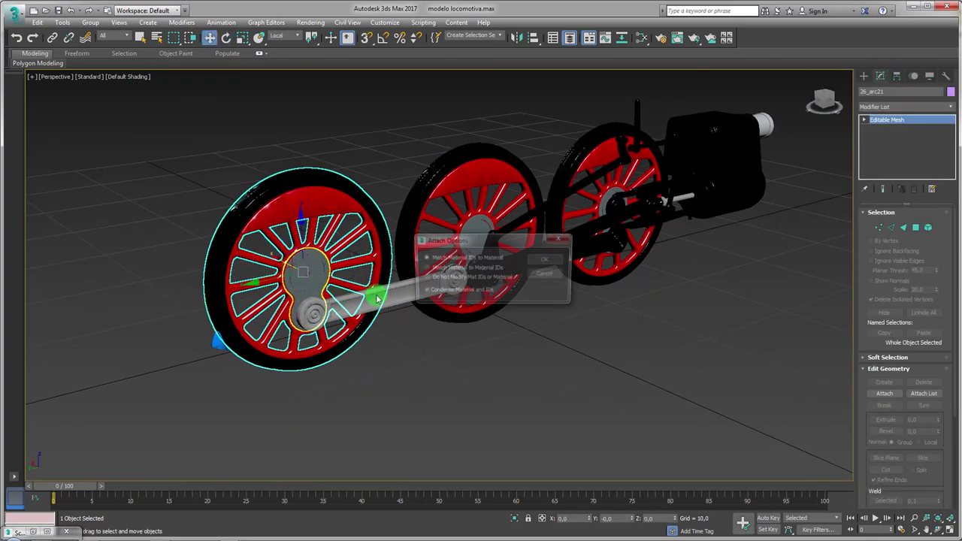
pyautogui.click(541, 261)
pyautogui.moveTo(535, 352); pyautogui.dragTo(480, 313)
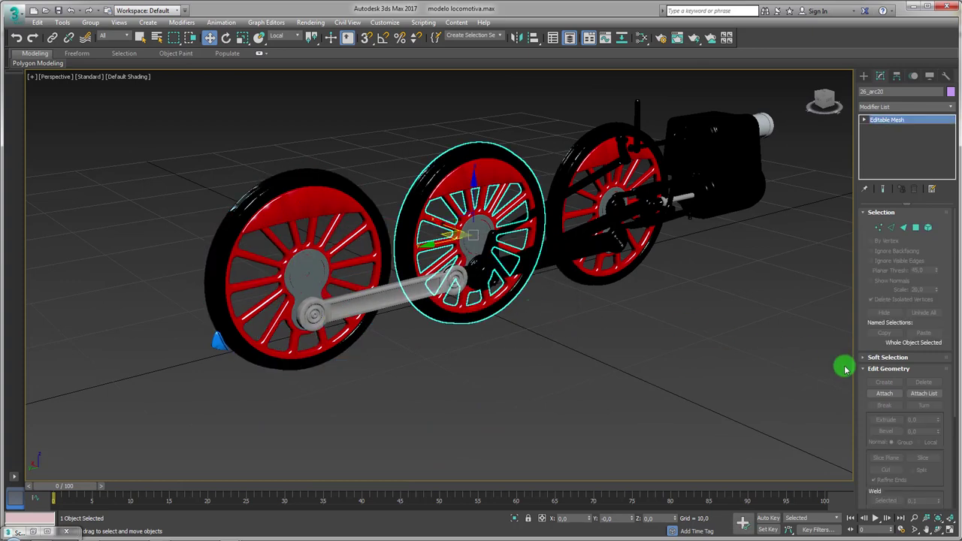
pyautogui.click(884, 395)
pyautogui.click(470, 219)
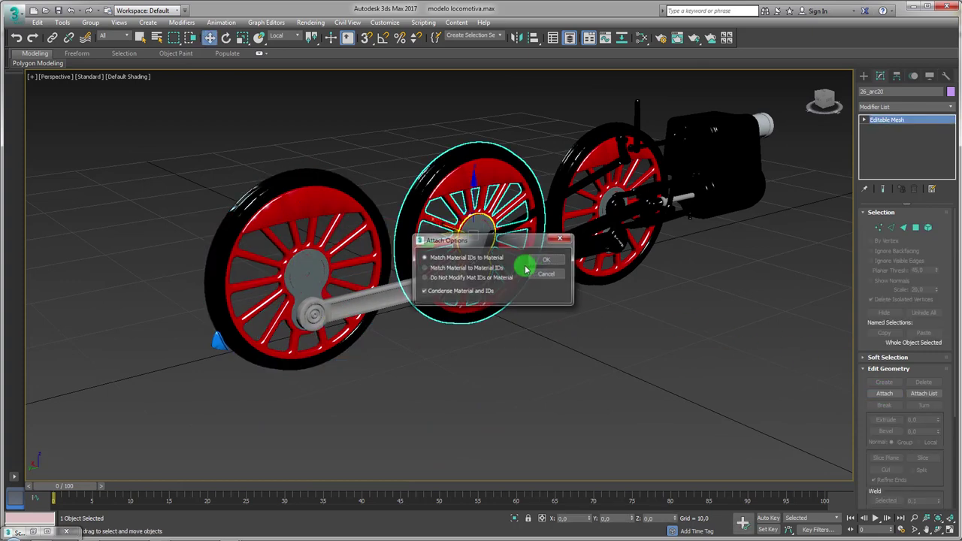
pyautogui.click(543, 261)
pyautogui.moveTo(640, 322); pyautogui.dragTo(596, 270)
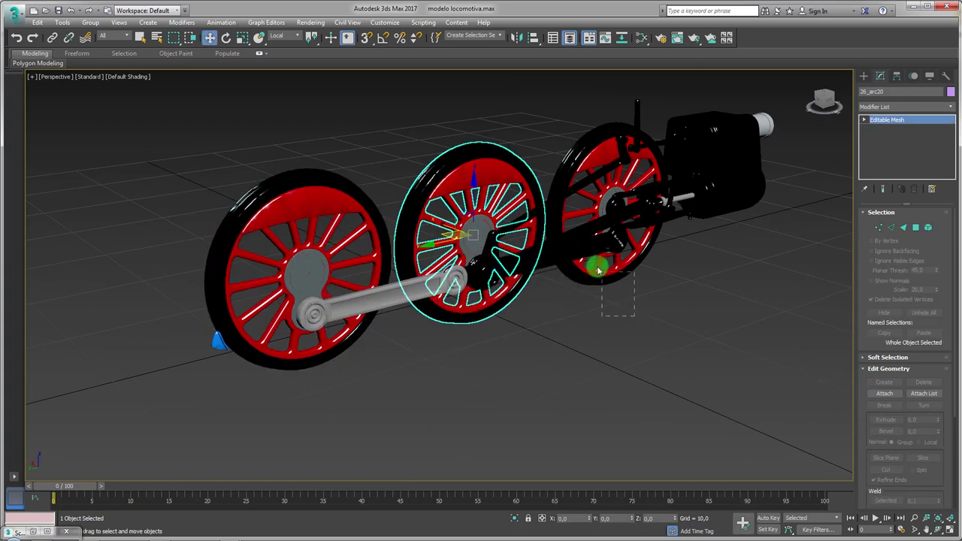
pyautogui.click(885, 395)
pyautogui.click(576, 200)
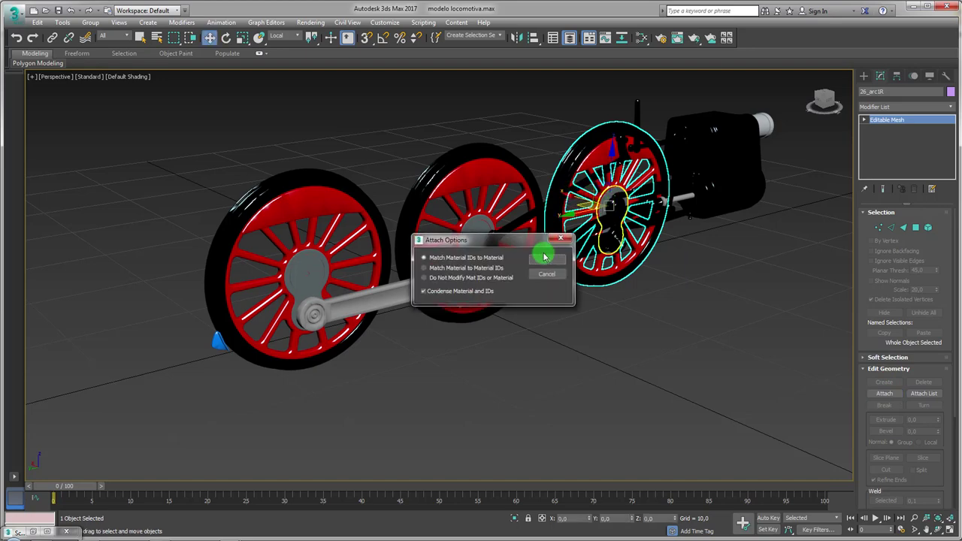
pyautogui.click(544, 263)
# - Reselect the front wheel and turn on Auto Key
pyautogui.moveTo(544, 263)
pyautogui.keyDown('alt'); pyautogui.mouseDown(button='middle')
pyautogui.moveTo(494, 317)
pyautogui.moveTo(537, 312)
pyautogui.moveTo(631, 366)
pyautogui.moveTo(518, 352)
pyautogui.moveTo(603, 360)
pyautogui.moveTo(645, 377)
pyautogui.mouseUp(button='middle'); pyautogui.keyUp('alt')
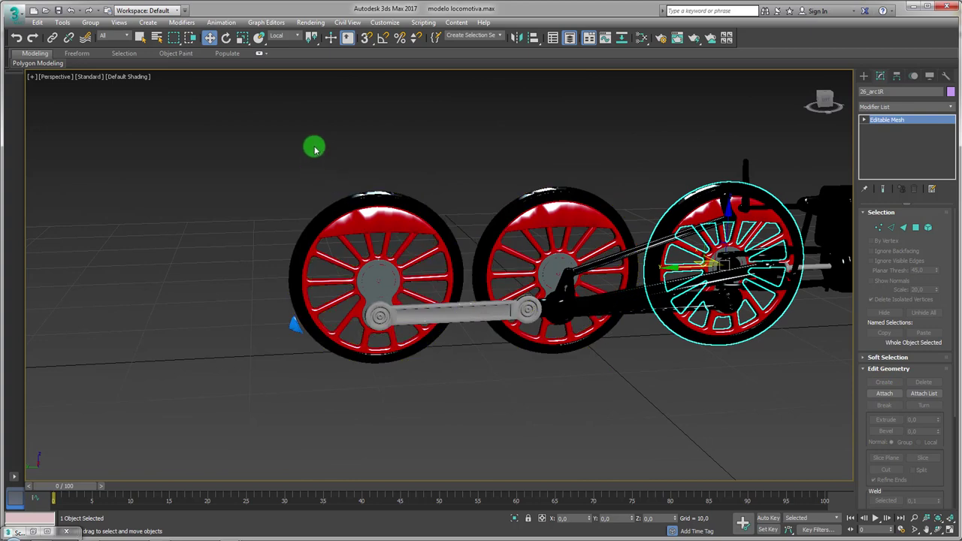
pyautogui.click(385, 242)
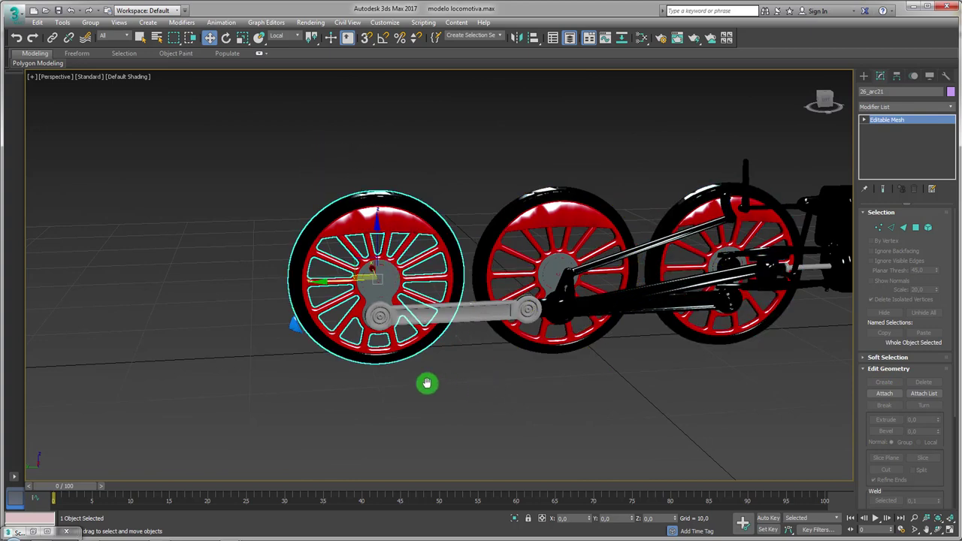
pyautogui.keyDown('alt'); pyautogui.moveTo(428, 384); pyautogui.dragTo(714, 490, button='middle'); pyautogui.keyUp('alt')
pyautogui.click(768, 519)
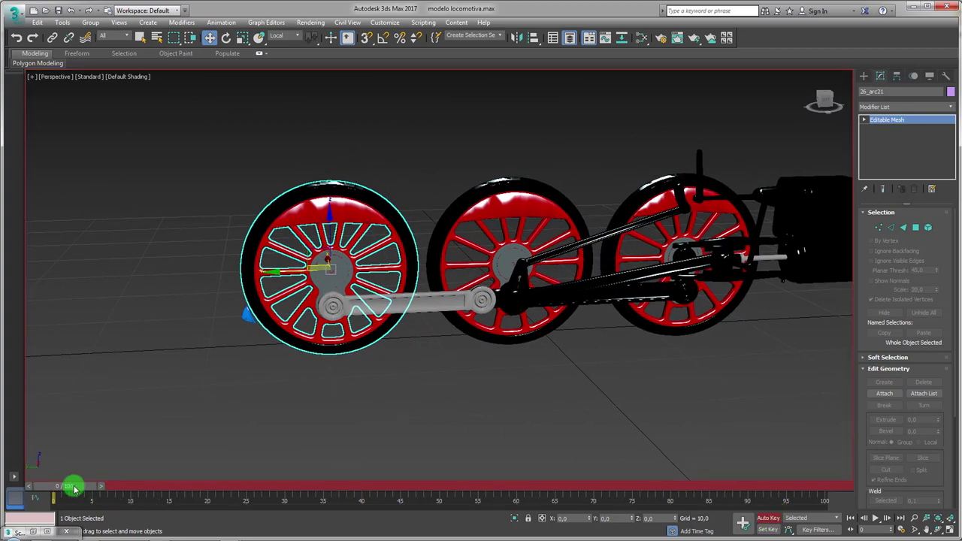
# - At frame 30, with Angle Snap on, rotate the front wheel 360°, then scrub back to 0
pyautogui.moveTo(74, 489); pyautogui.dragTo(190, 493)
pyautogui.moveTo(280, 492); pyautogui.dragTo(285, 488)
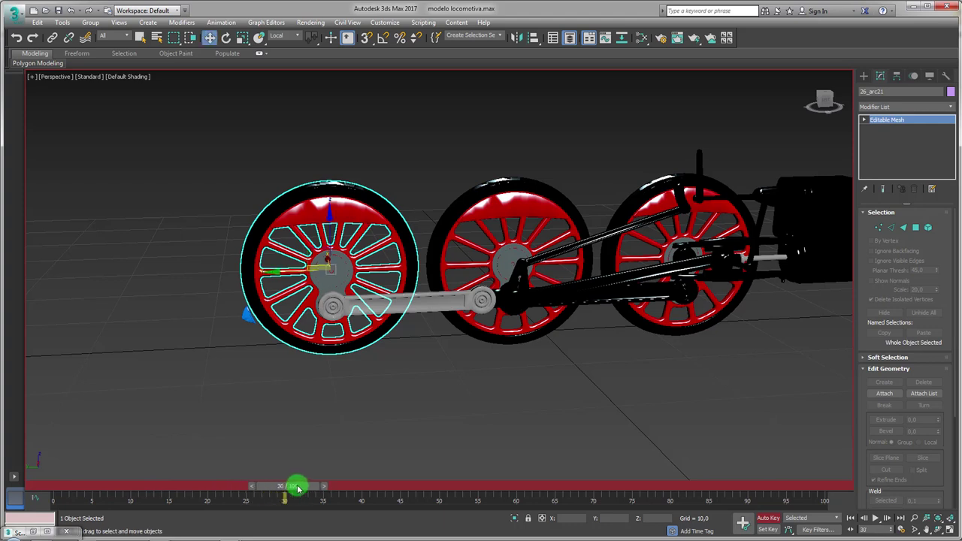
pyautogui.press('w')
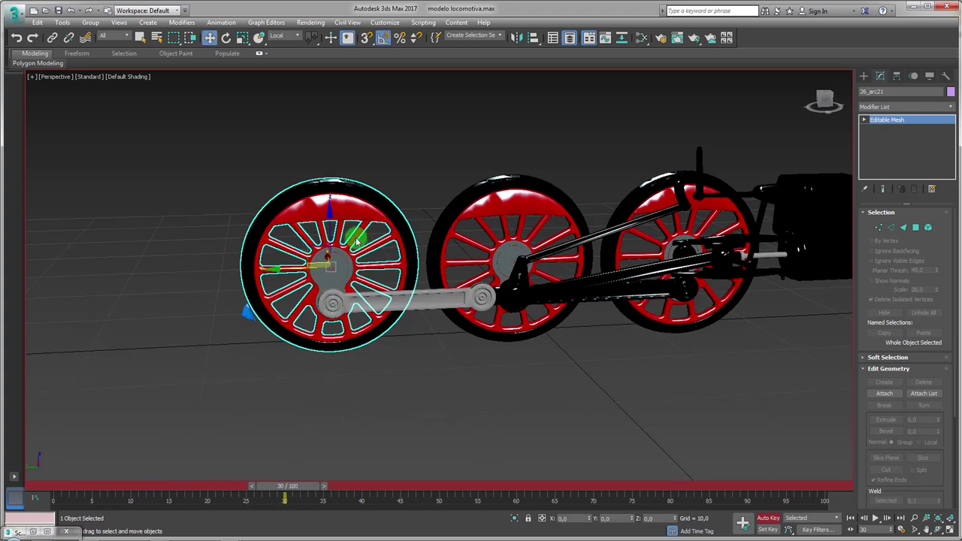
pyautogui.press('a')
pyautogui.press('e')
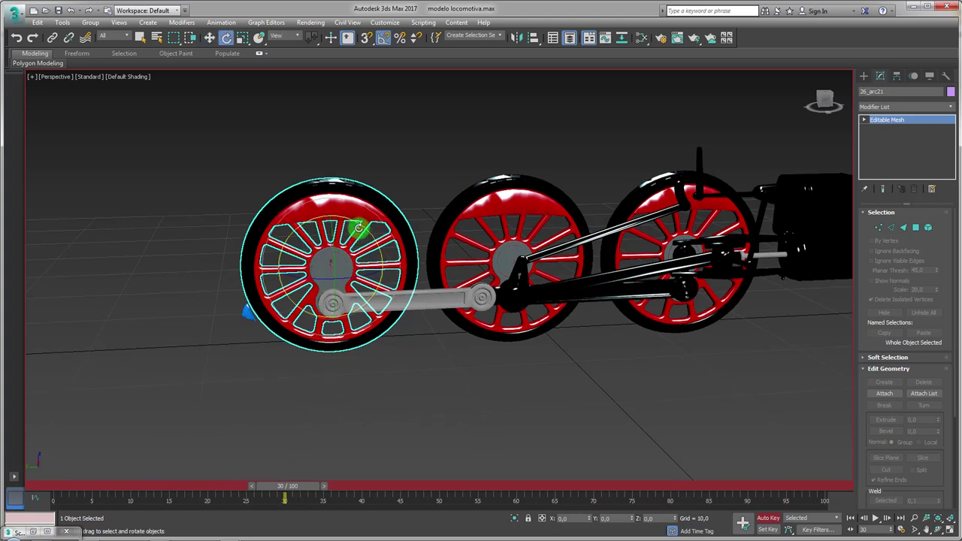
pyautogui.moveTo(361, 224)
pyautogui.mouseDown()
pyautogui.moveTo(404, 275)
pyautogui.moveTo(457, 404)
pyautogui.mouseUp()
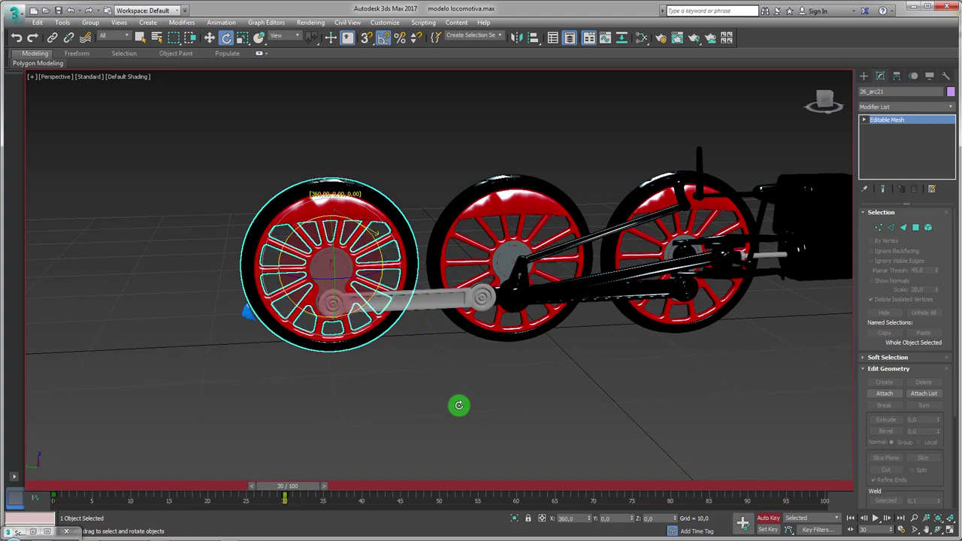
pyautogui.moveTo(307, 493)
pyautogui.mouseDown()
pyautogui.moveTo(75, 466)
pyautogui.moveTo(294, 466)
pyautogui.moveTo(41, 467)
pyautogui.mouseUp()
# - Restore the collapsed interface rows and open the Curve Editor
pyautogui.click(693, 40)
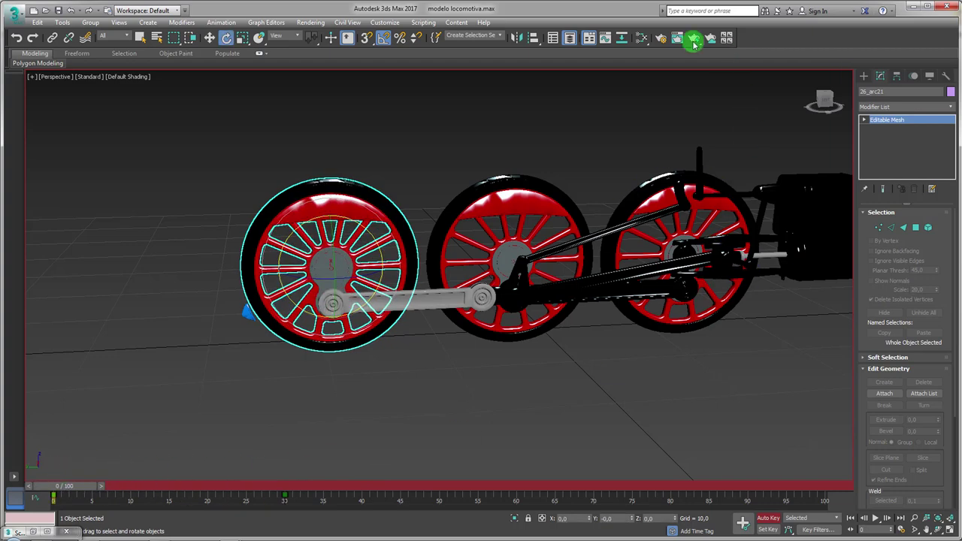
pyautogui.click(599, 43)
pyautogui.click(601, 42)
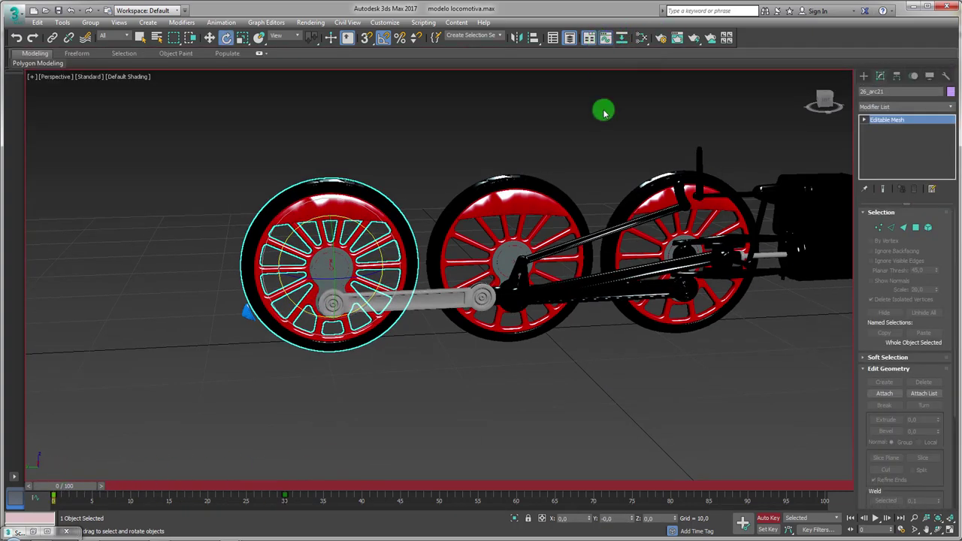
pyautogui.click(605, 37)
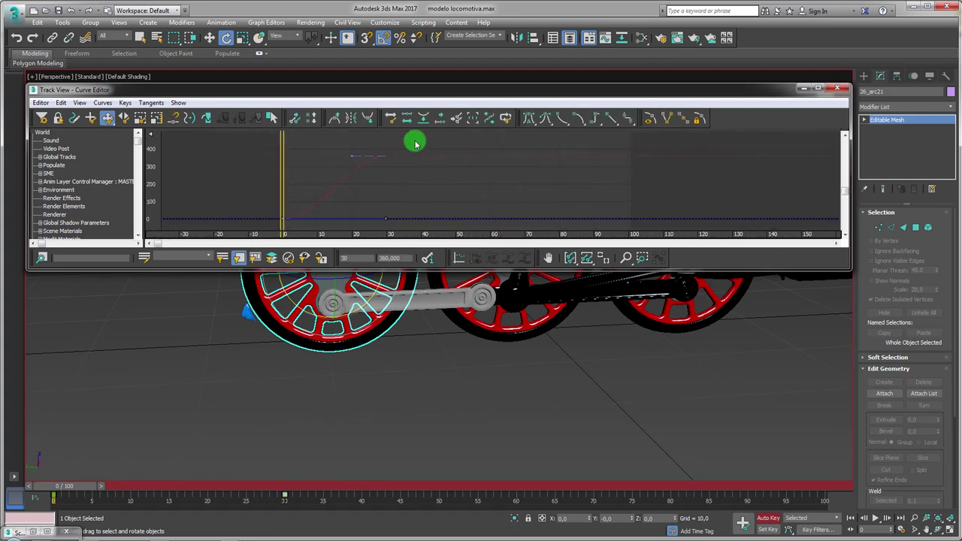
# - Set the front wheel's rotation keys to Relative Repeat out-of-range, then scrub to check
pyautogui.moveTo(406, 145); pyautogui.dragTo(238, 230)
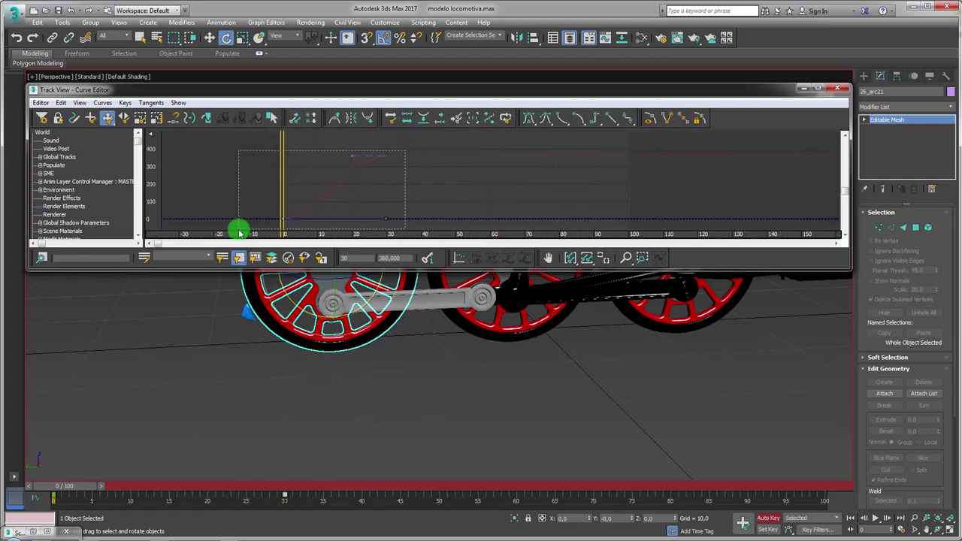
pyautogui.click(547, 139)
pyautogui.click(61, 103)
pyautogui.moveTo(84, 159)
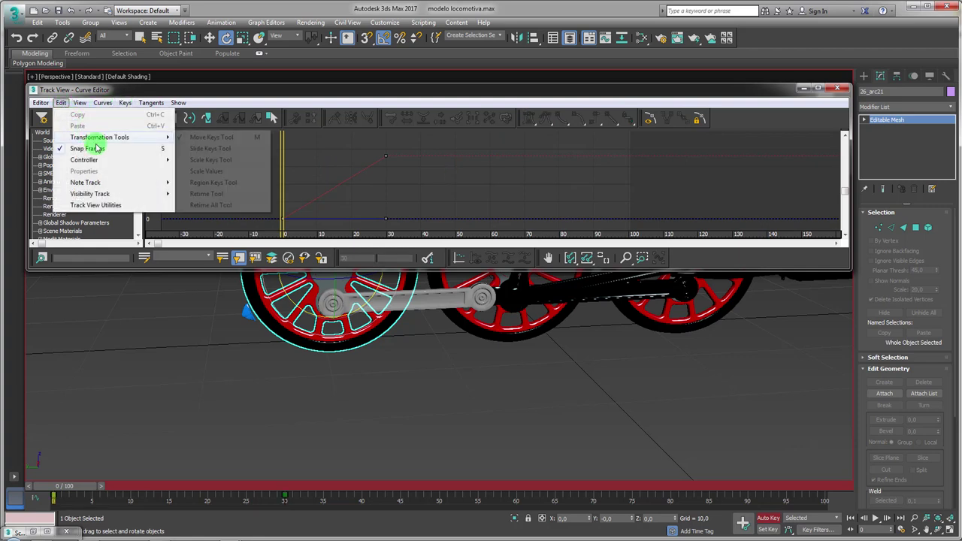
pyautogui.click(223, 252)
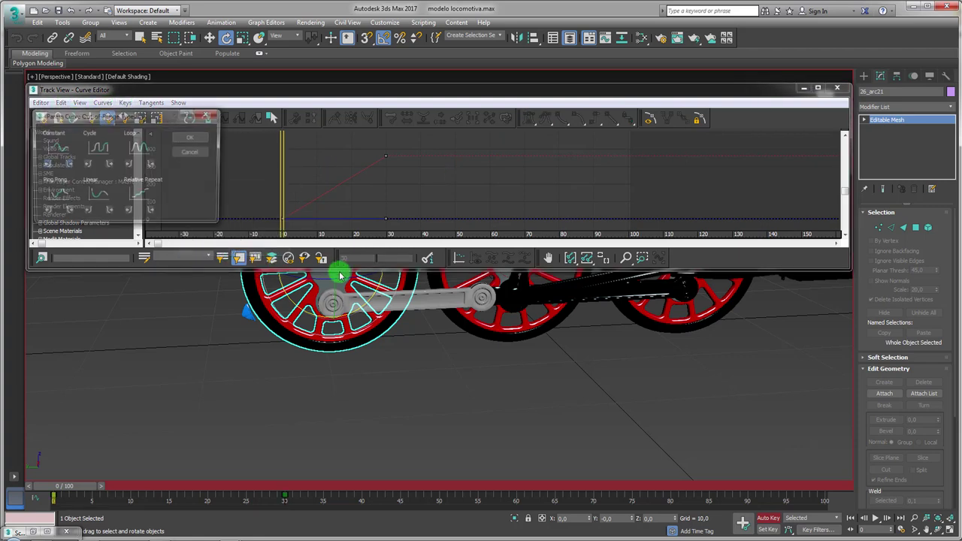
pyautogui.click(188, 141)
pyautogui.scroll(-2, 387, 208)
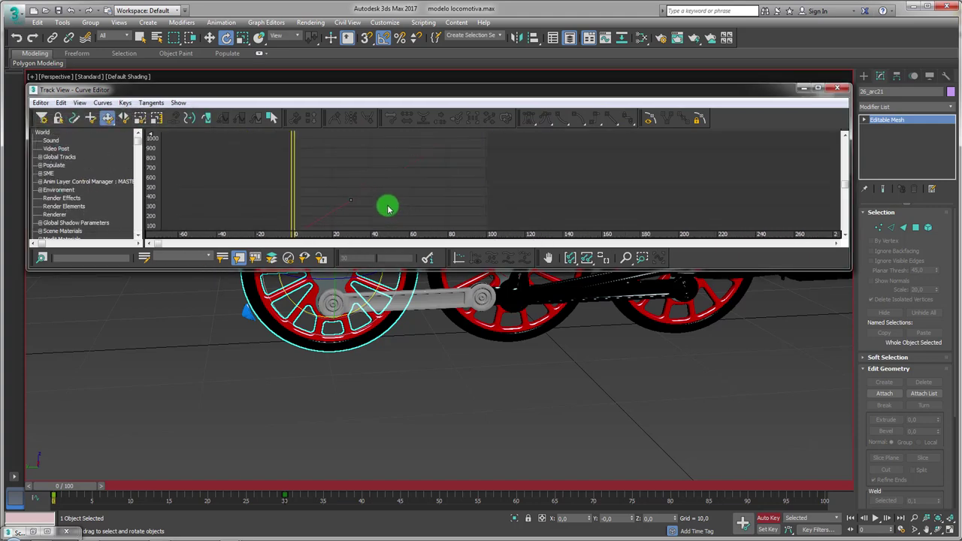
pyautogui.click(838, 89)
pyautogui.moveTo(38, 485)
pyautogui.mouseDown()
pyautogui.moveTo(346, 485)
pyautogui.moveTo(64, 485)
pyautogui.mouseUp()
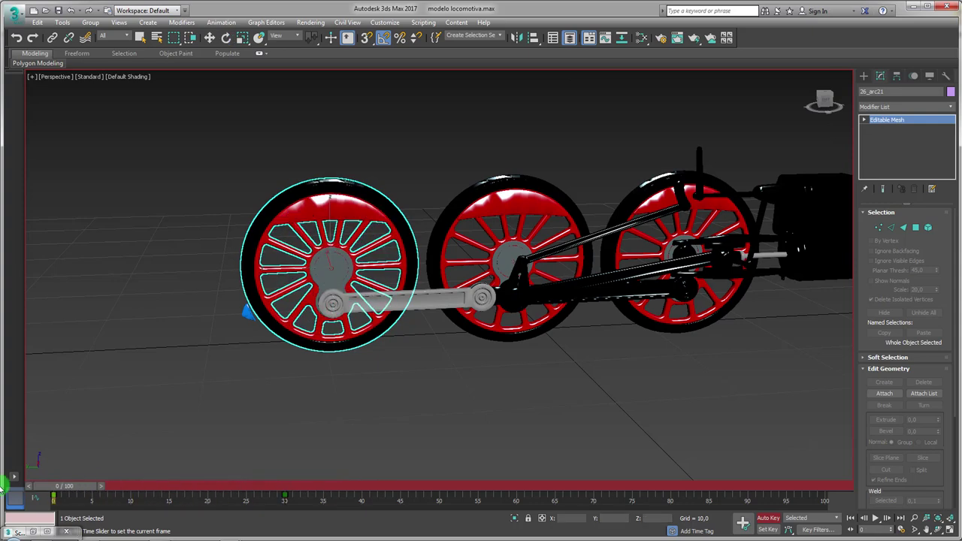
# - Check the left wheel's spin, then select the middle and right wheels
pyautogui.press('e')
pyautogui.moveTo(526, 354)
pyautogui.mouseDown(button='middle')
pyautogui.moveTo(509, 361)
pyautogui.moveTo(524, 371)
pyautogui.moveTo(486, 378)
pyautogui.moveTo(386, 426)
pyautogui.mouseUp(button='middle')
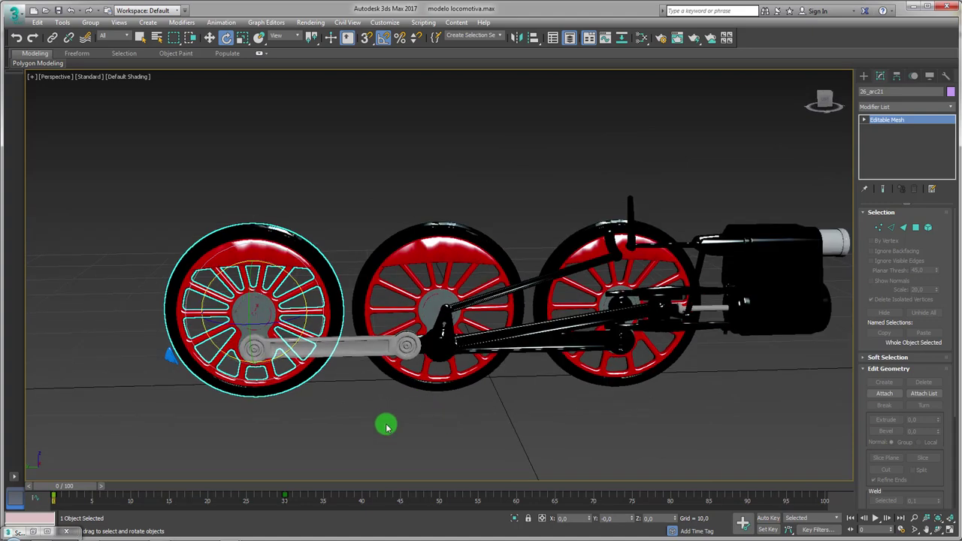
pyautogui.moveTo(76, 490)
pyautogui.mouseDown()
pyautogui.moveTo(333, 491)
pyautogui.moveTo(65, 490)
pyautogui.mouseUp()
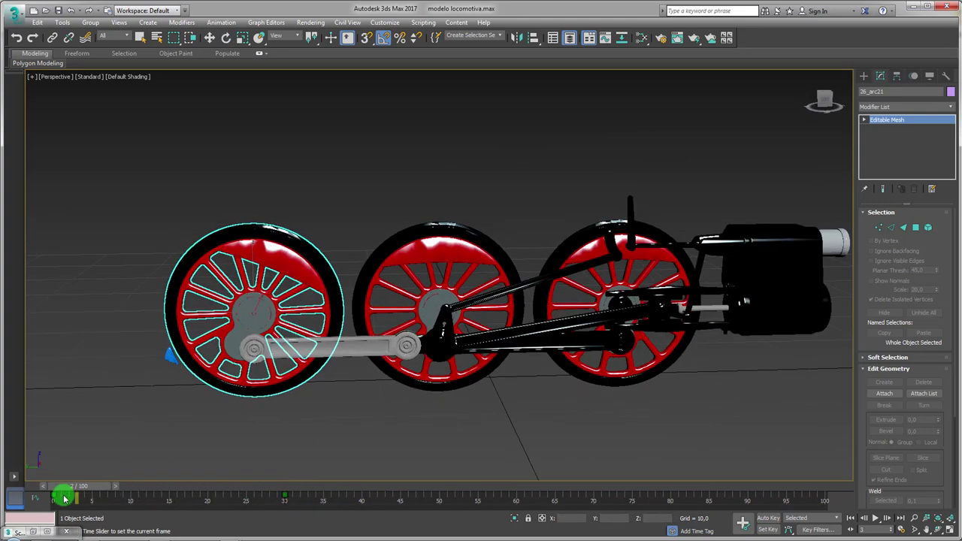
pyautogui.moveTo(367, 152); pyautogui.dragTo(414, 180)
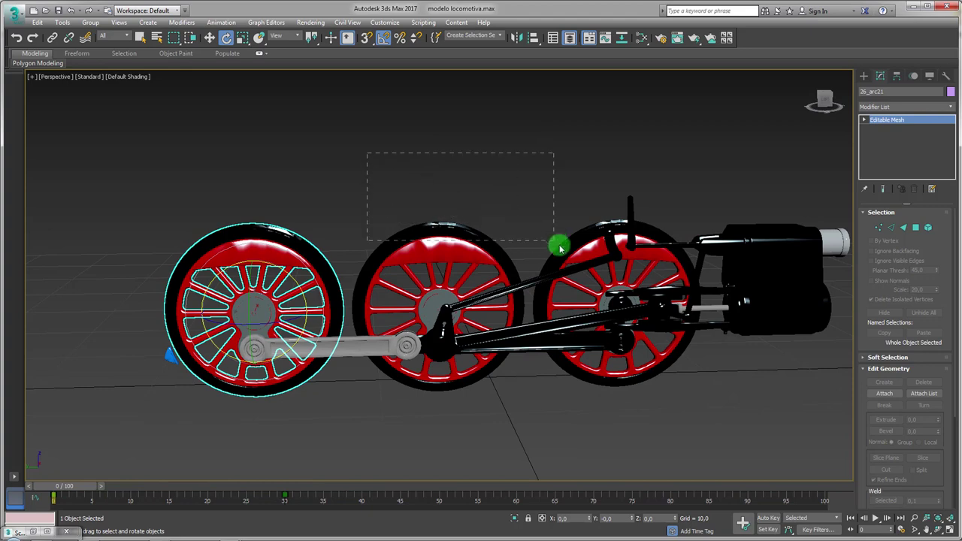
pyautogui.moveTo(583, 258); pyautogui.dragTo(527, 267)
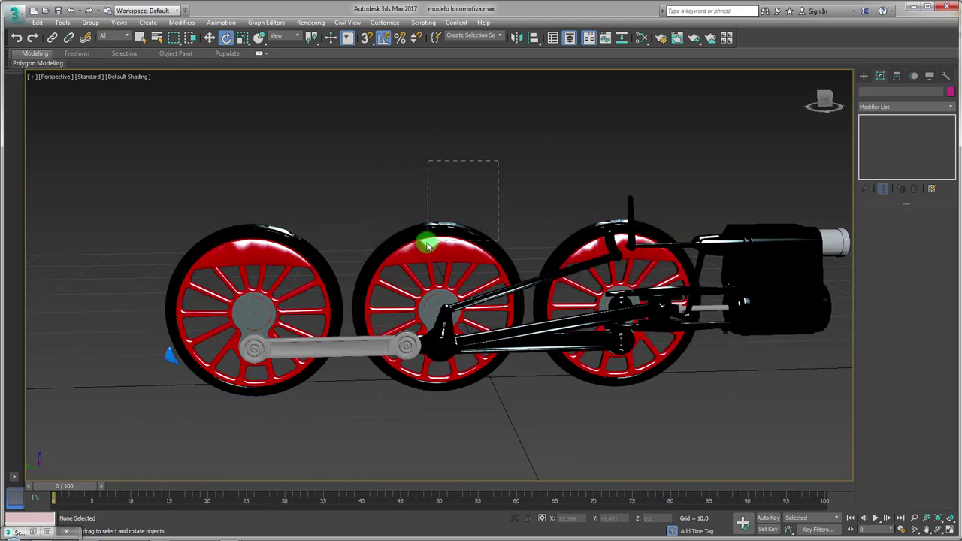
pyautogui.moveTo(511, 161); pyautogui.dragTo(422, 226)
pyautogui.moveTo(422, 261)
pyautogui.mouseDown()
pyautogui.moveTo(392, 268)
pyautogui.moveTo(436, 150)
pyautogui.mouseUp()
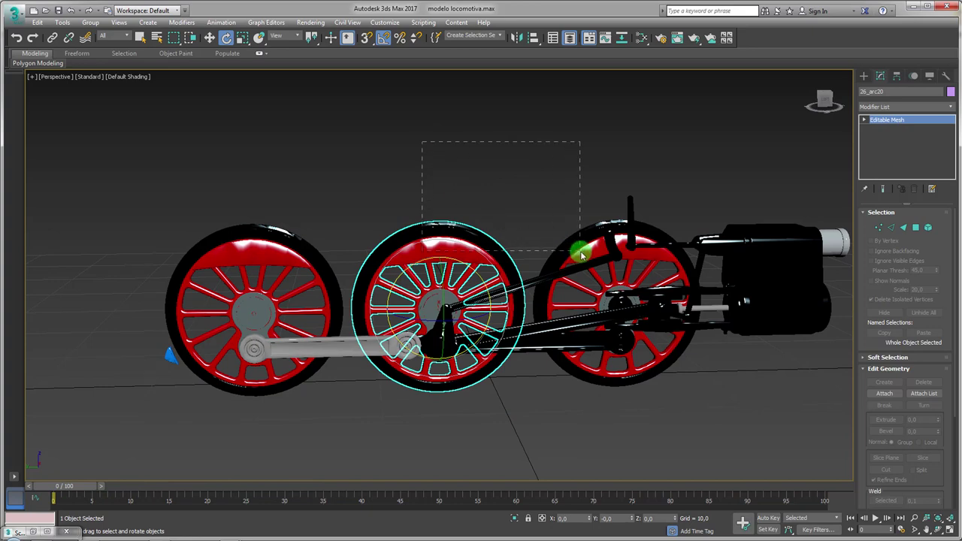
pyautogui.moveTo(583, 257); pyautogui.dragTo(437, 96)
# - Orientation-constrain the middle and right wheels to the left wheel and scrub to frame 13
pyautogui.click(221, 22)
pyautogui.moveTo(234, 77)
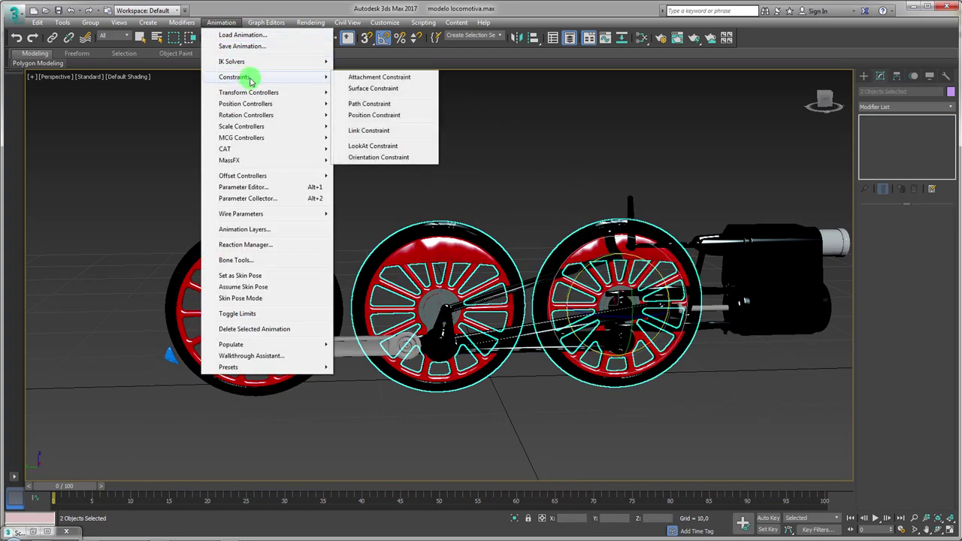
pyautogui.click(384, 160)
pyautogui.click(286, 236)
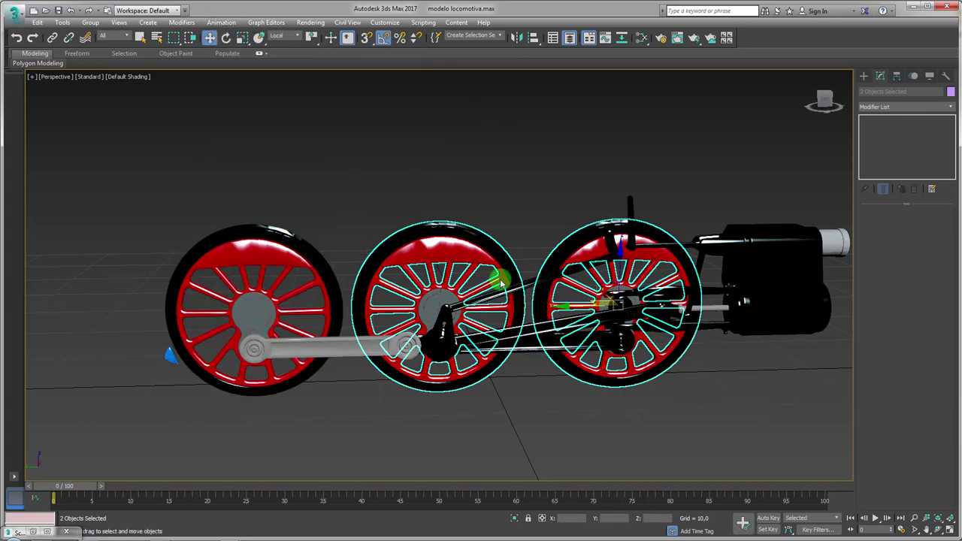
pyautogui.moveTo(60, 485)
pyautogui.mouseDown()
pyautogui.moveTo(564, 487)
pyautogui.moveTo(51, 488)
pyautogui.moveTo(580, 479)
pyautogui.moveTo(53, 487)
pyautogui.mouseUp()
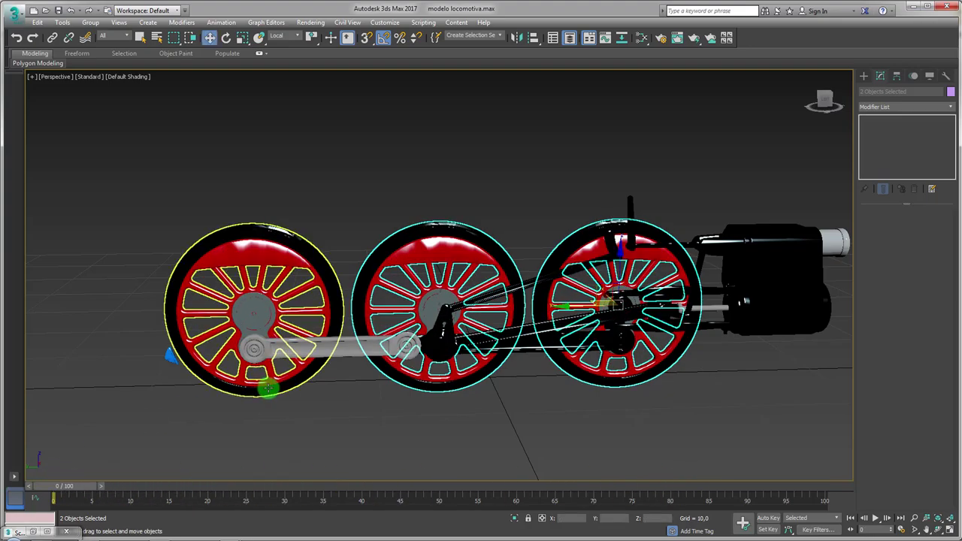
# - Open the layer manager in a smaller window
pyautogui.keyDown('alt'); pyautogui.moveTo(269, 388); pyautogui.dragTo(350, 346, button='middle'); pyautogui.keyUp('alt')
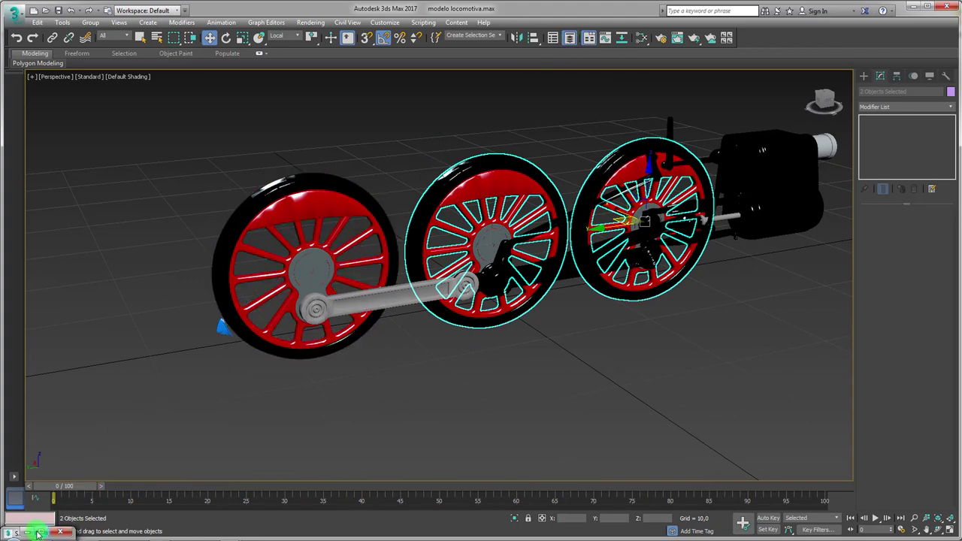
pyautogui.click(39, 533)
pyautogui.moveTo(474, 6)
pyautogui.mouseDown()
pyautogui.moveTo(468, 53)
pyautogui.moveTo(142, 114)
pyautogui.moveTo(133, 157)
pyautogui.moveTo(326, 404)
pyautogui.mouseUp()
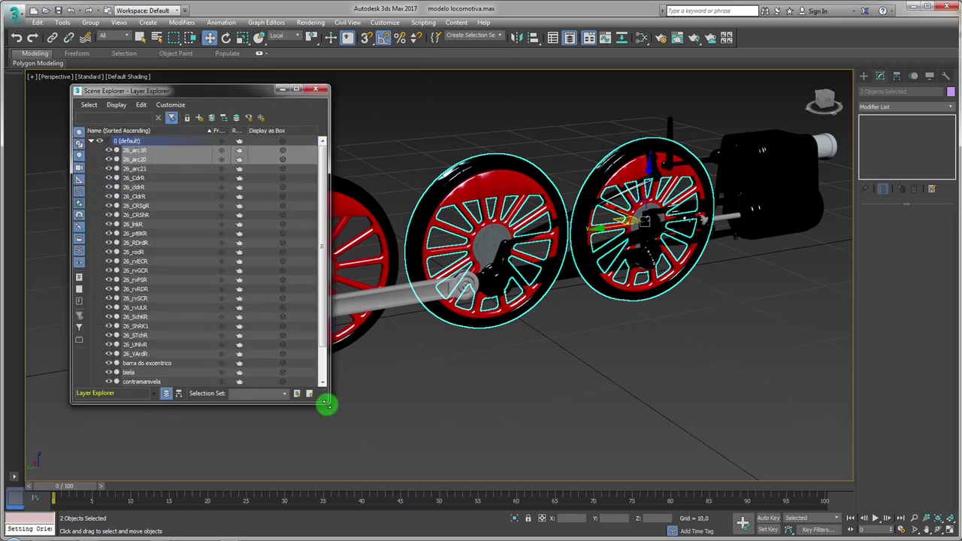
# - Rename the new layer to helpers and close the layer manager
pyautogui.click(92, 142)
pyautogui.doubleClick(121, 155)
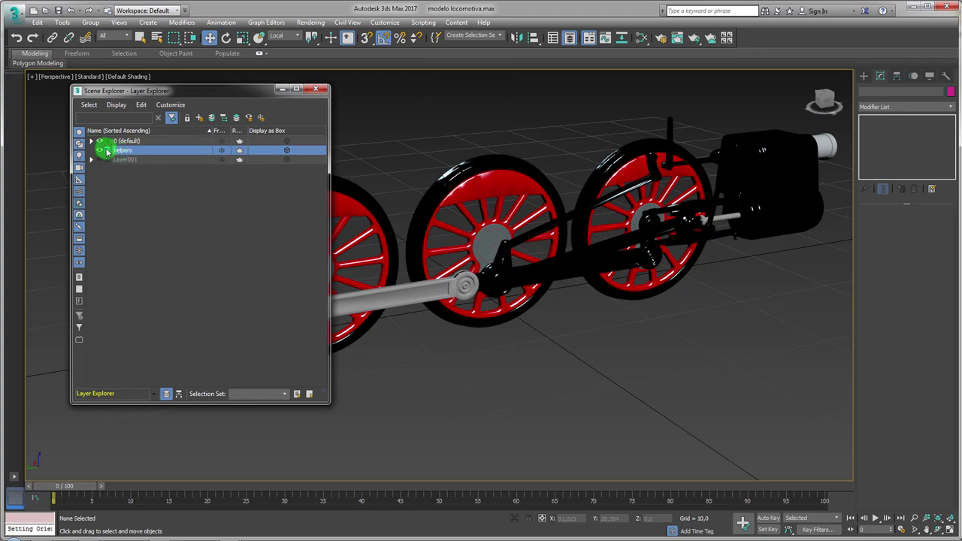
pyautogui.click(311, 92)
pyautogui.keyDown('alt'); pyautogui.moveTo(609, 249); pyautogui.dragTo(548, 269, button='middle'); pyautogui.keyUp('alt')
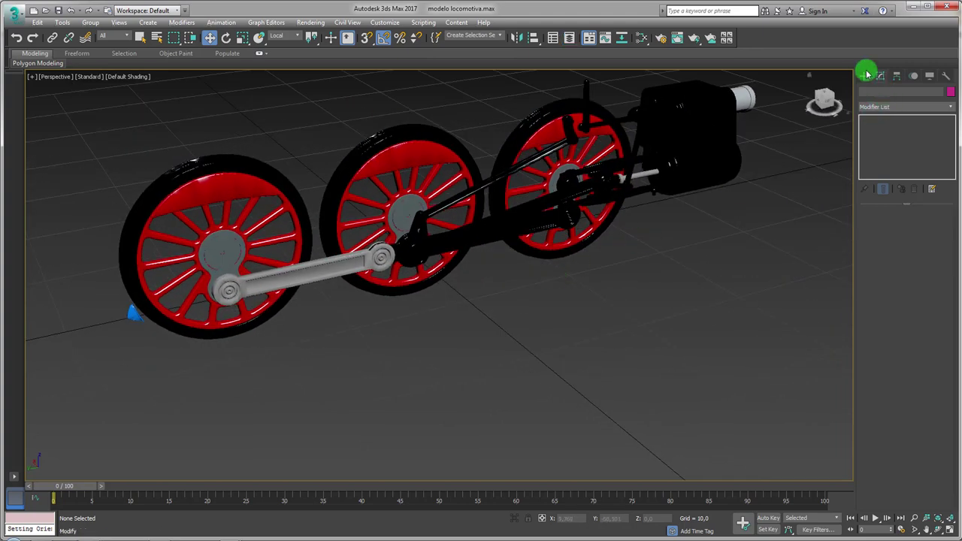
# - Draw a Dummy helper below the front wheel
pyautogui.click(866, 75)
pyautogui.click(913, 91)
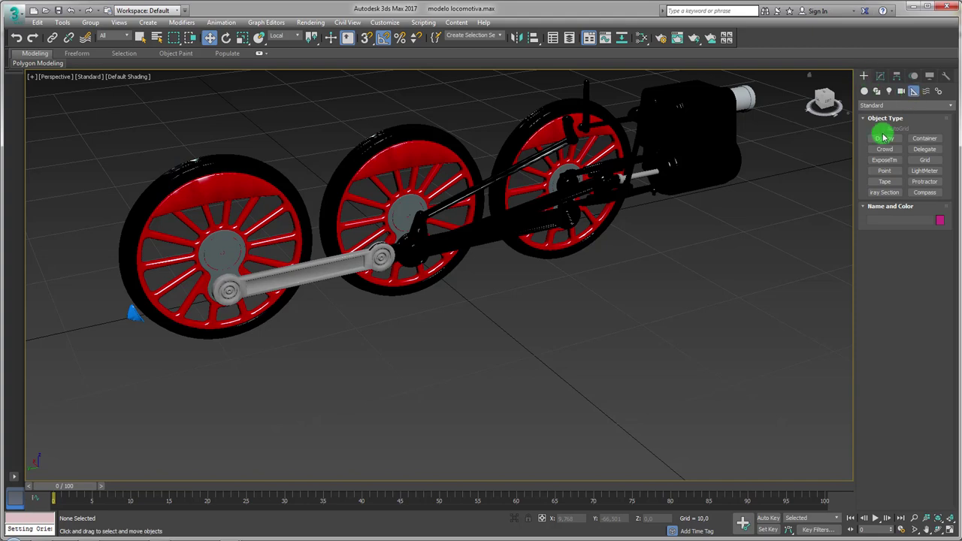
pyautogui.click(885, 138)
pyautogui.moveTo(262, 369); pyautogui.dragTo(281, 386)
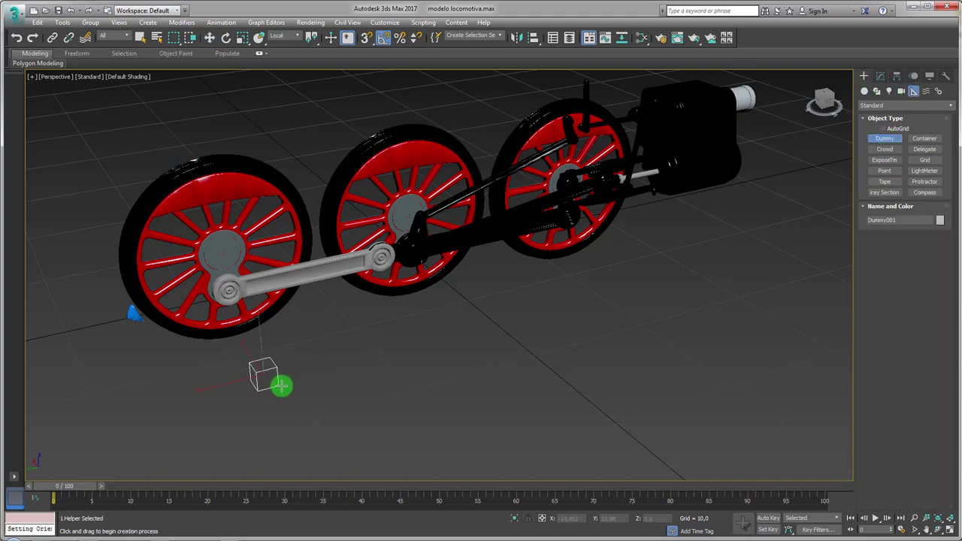
# - Shift-drag the dummy with Move to start cloning it as a copy
pyautogui.keyDown('alt'); pyautogui.moveTo(299, 367); pyautogui.dragTo(416, 365, button='middle'); pyautogui.keyUp('alt')
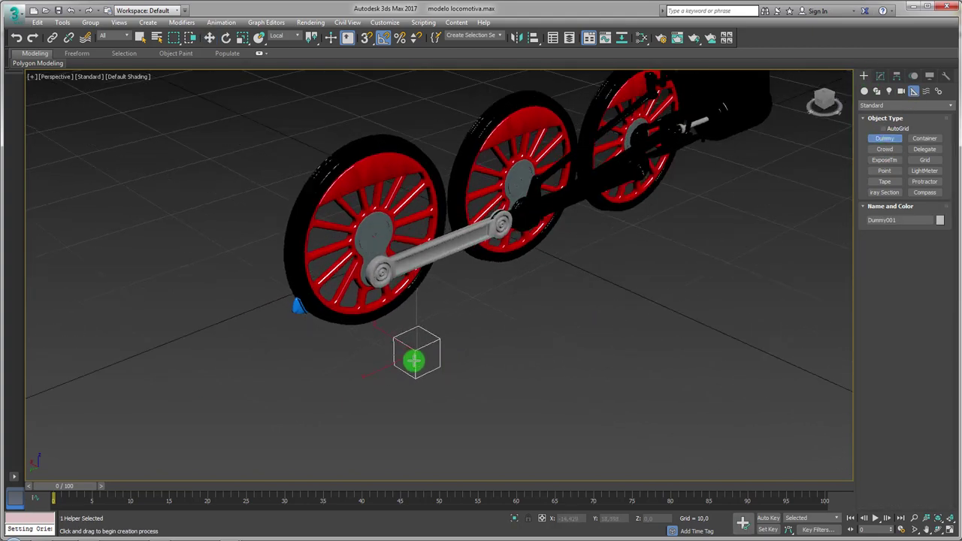
pyautogui.press('w')
pyautogui.keyDown('shift'); pyautogui.moveTo(415, 365); pyautogui.dragTo(351, 364); pyautogui.keyUp('shift')
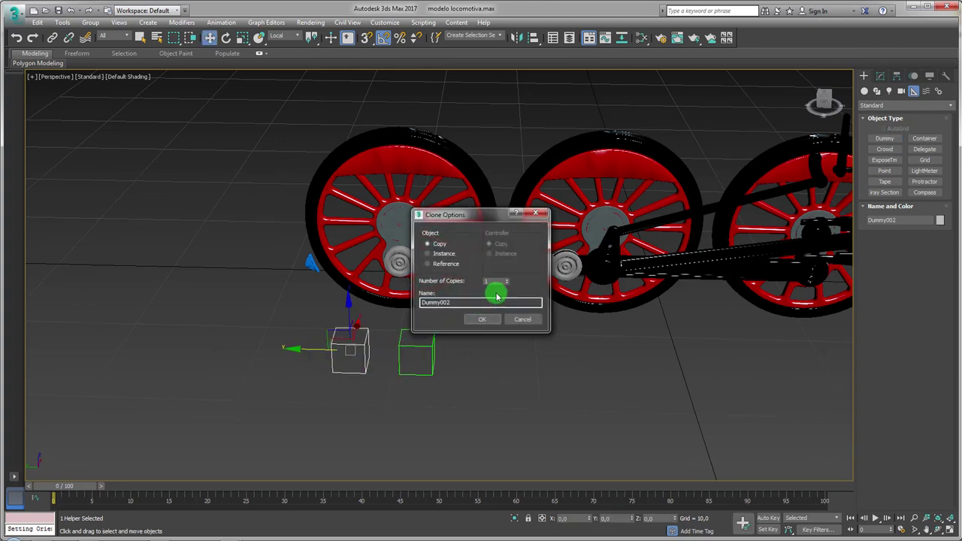
# - Finish cloning with 2 copies so three dummies sit in a row
pyautogui.click(487, 319)
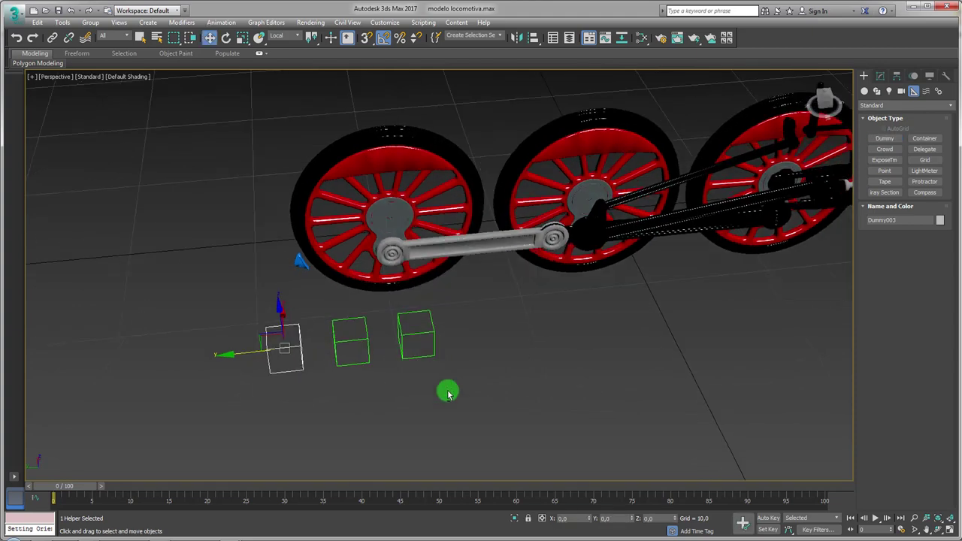
pyautogui.click(406, 322)
pyautogui.moveTo(406, 322)
pyautogui.keyDown('alt'); pyautogui.mouseDown(button='middle')
pyautogui.moveTo(449, 284)
pyautogui.moveTo(441, 293)
pyautogui.mouseUp(button='middle'); pyautogui.keyUp('alt')
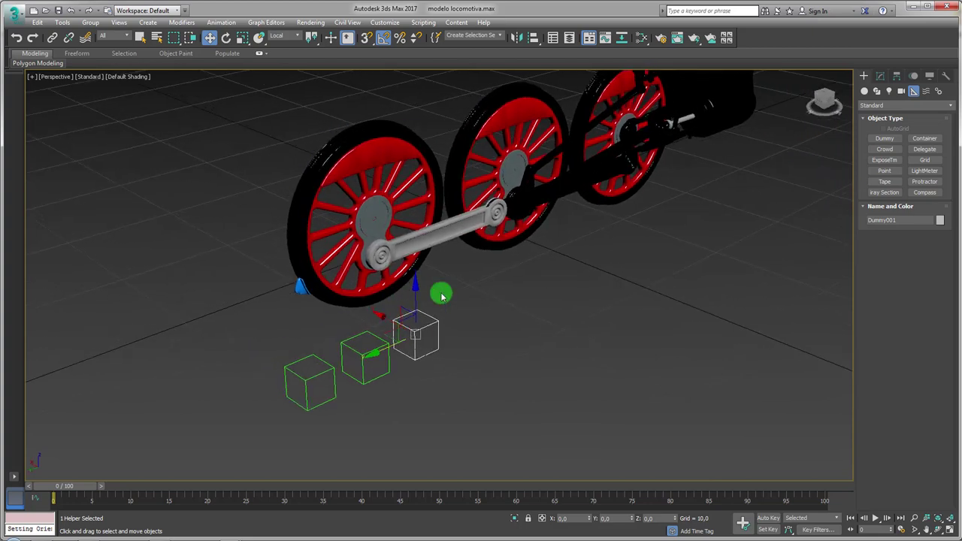
# - Test-rotate the connecting rod biela, then undo the rotation
pyautogui.click(443, 231)
pyautogui.press('e')
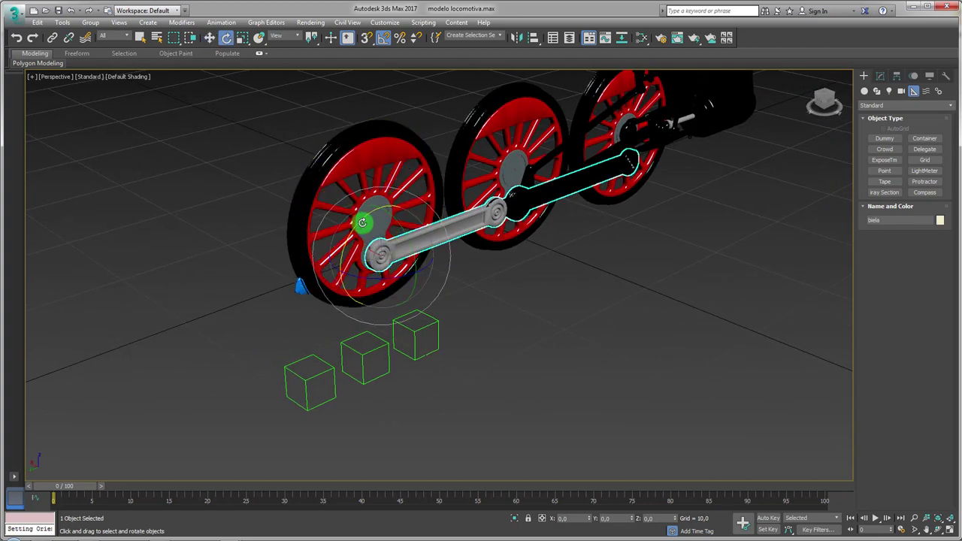
pyautogui.moveTo(361, 216)
pyautogui.mouseDown()
pyautogui.moveTo(318, 266)
pyautogui.moveTo(374, 213)
pyautogui.mouseUp()
pyautogui.hotkey('ctrl', 'z')
# - Align the rightmost dummy to biela on X, Y, Z position, pivot to pivot
pyautogui.click(436, 327)
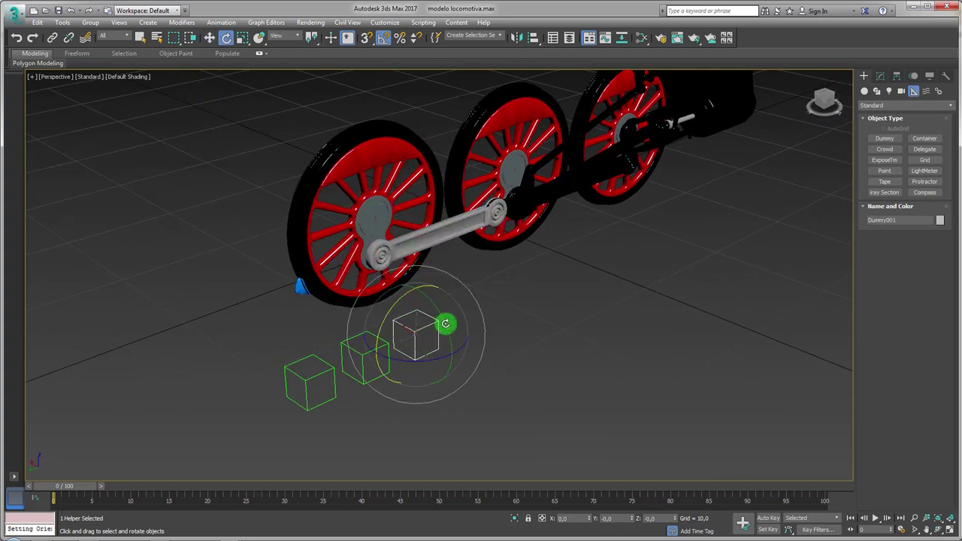
pyautogui.click(533, 38)
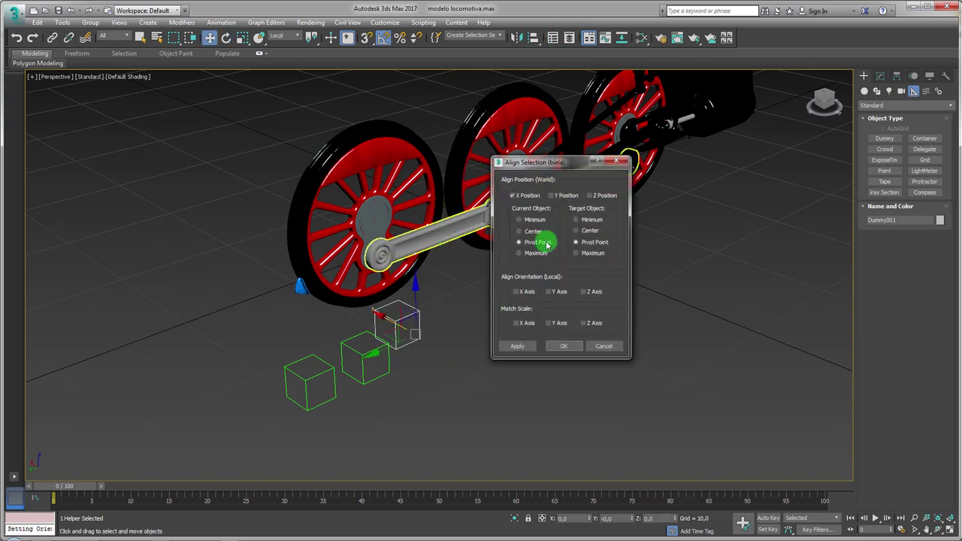
pyautogui.click(591, 195)
pyautogui.click(550, 242)
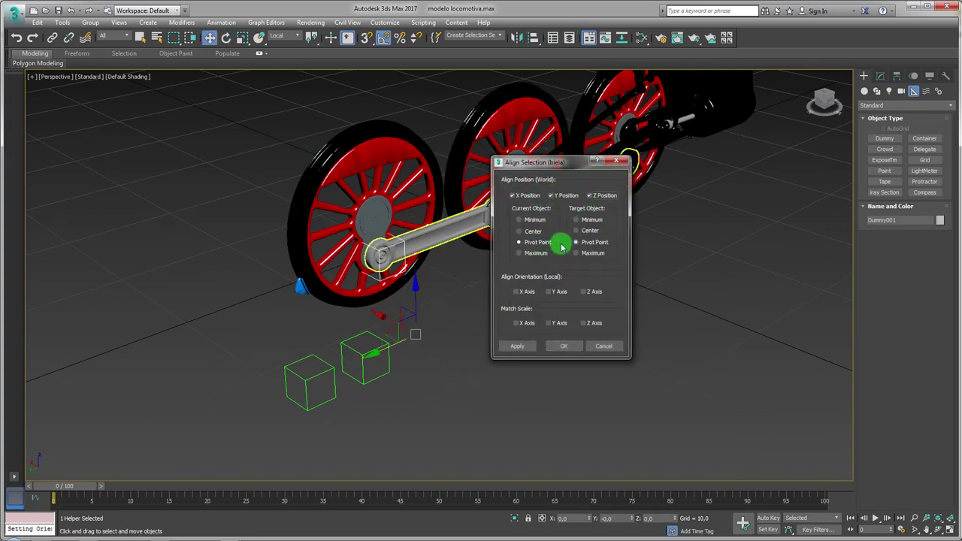
pyautogui.click(559, 345)
pyautogui.moveTo(444, 251)
pyautogui.keyDown('alt'); pyautogui.mouseDown(button='middle')
pyautogui.moveTo(399, 269)
pyautogui.moveTo(413, 243)
pyautogui.moveTo(384, 248)
pyautogui.moveTo(412, 291)
pyautogui.moveTo(428, 283)
pyautogui.mouseUp(button='middle'); pyautogui.keyUp('alt')
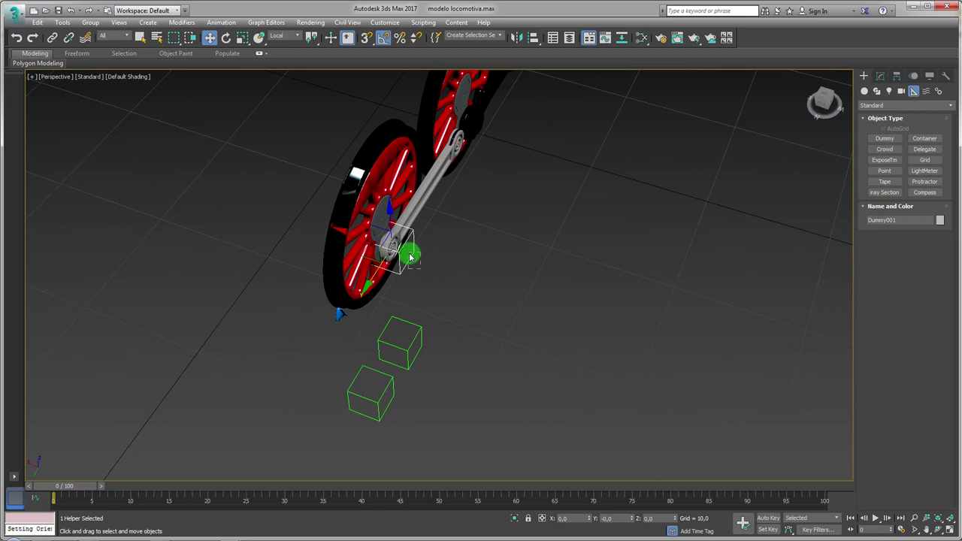
# - Link the hub dummy to the left wheel and scrub to confirm it turns along
pyautogui.click(54, 39)
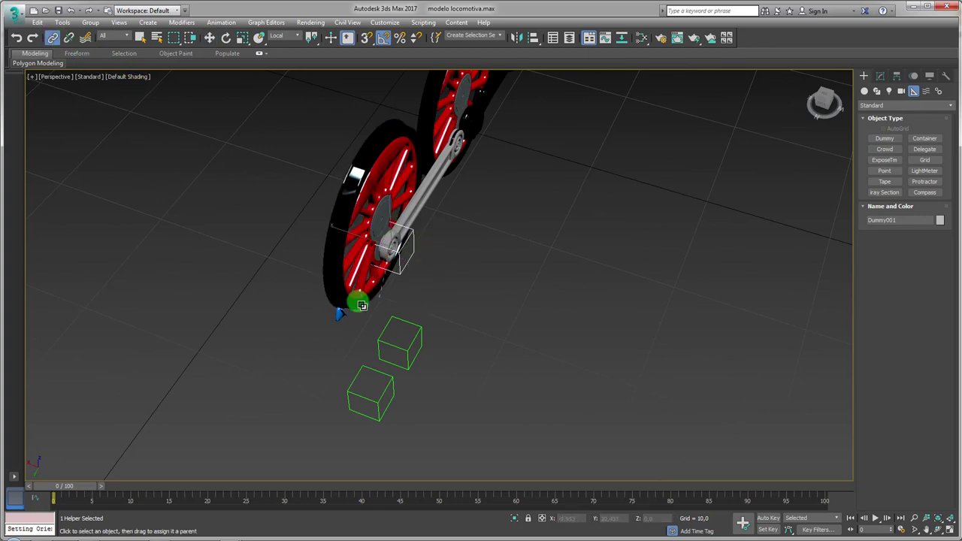
pyautogui.moveTo(362, 305); pyautogui.dragTo(333, 279)
pyautogui.moveTo(477, 309)
pyautogui.keyDown('alt'); pyautogui.mouseDown(button='middle')
pyautogui.moveTo(401, 291)
pyautogui.moveTo(387, 301)
pyautogui.mouseUp(button='middle'); pyautogui.keyUp('alt')
pyautogui.moveTo(86, 490)
pyautogui.mouseDown()
pyautogui.moveTo(458, 483)
pyautogui.moveTo(57, 476)
pyautogui.mouseUp()
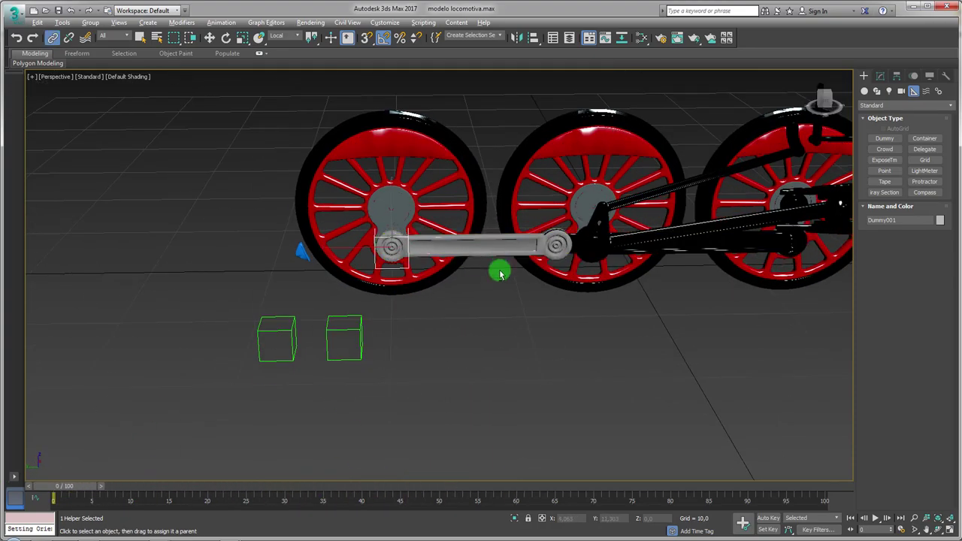
pyautogui.keyDown('alt'); pyautogui.moveTo(499, 270); pyautogui.dragTo(497, 268, button='middle'); pyautogui.keyUp('alt')
# - Position-constrain the biela rod to the hub dummy and scrub to frame 29 to test
pyautogui.click(494, 239)
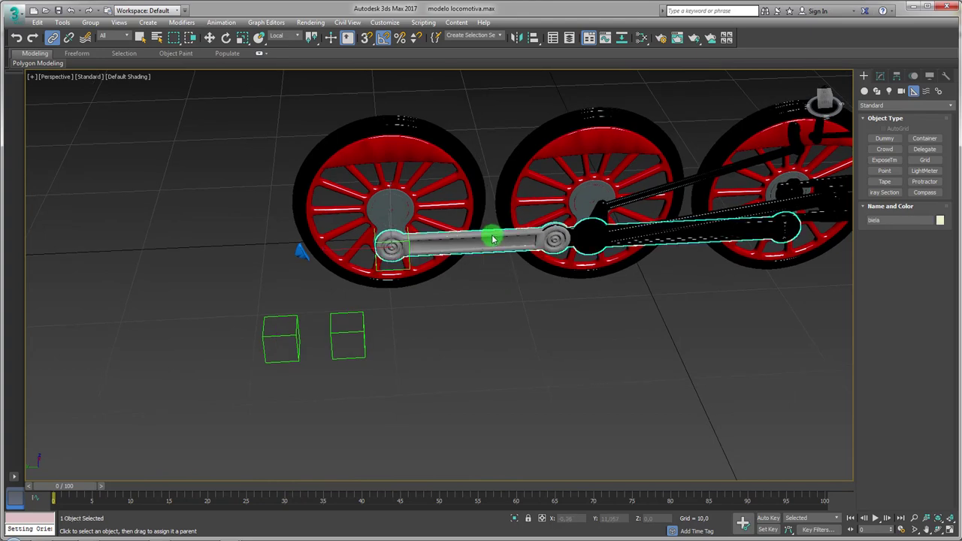
pyautogui.click(228, 24)
pyautogui.moveTo(235, 77)
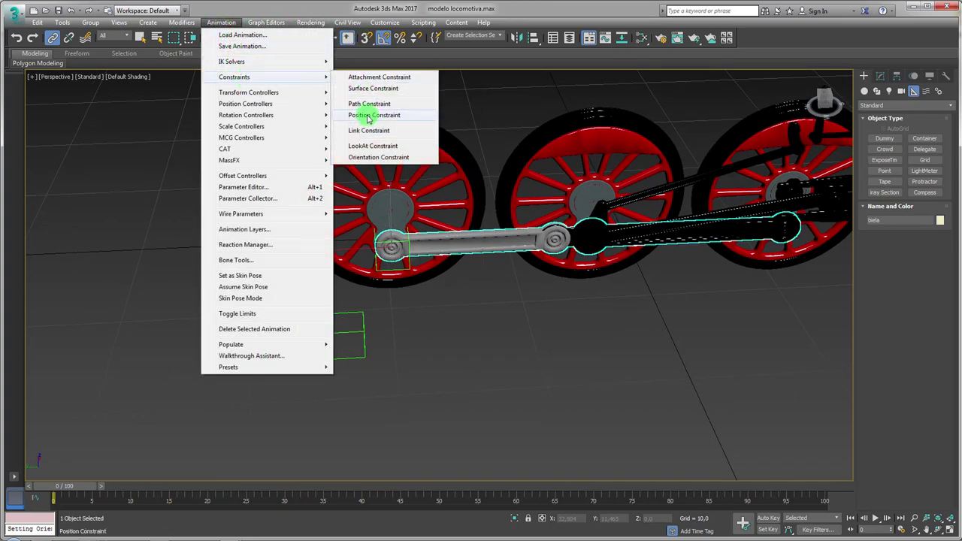
pyautogui.click(368, 119)
pyautogui.keyDown('alt'); pyautogui.moveTo(408, 172); pyautogui.dragTo(436, 333, button='middle'); pyautogui.keyUp('alt')
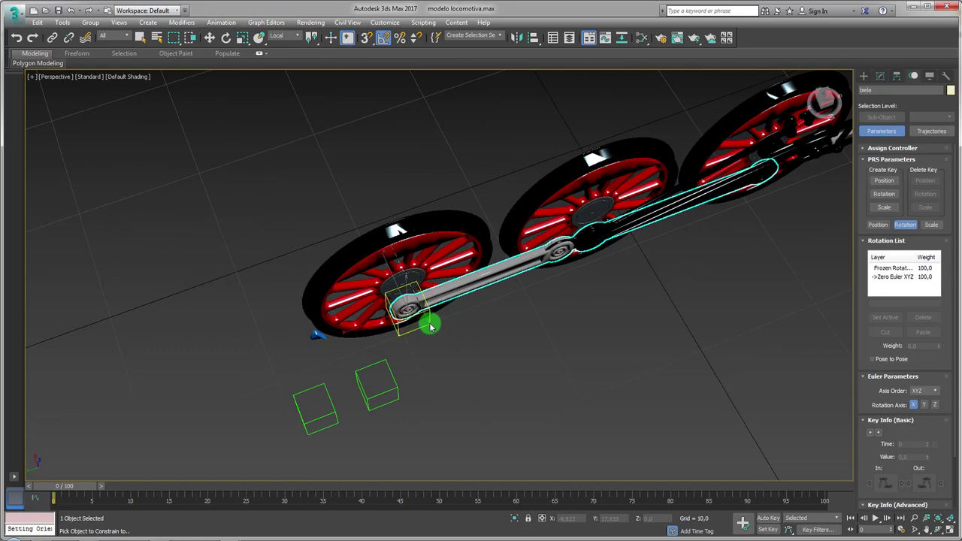
pyautogui.keyDown('alt'); pyautogui.moveTo(498, 337); pyautogui.dragTo(473, 280, button='middle'); pyautogui.keyUp('alt')
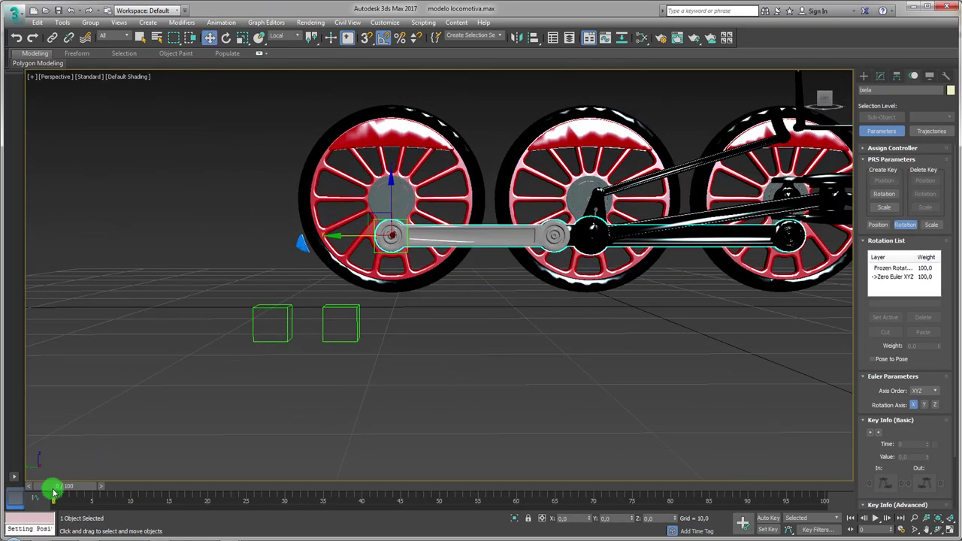
pyautogui.moveTo(54, 492)
pyautogui.mouseDown()
pyautogui.moveTo(306, 481)
pyautogui.moveTo(30, 477)
pyautogui.mouseUp()
# - Return to frame 0 and select Dummy002
pyautogui.press('w')
pyautogui.moveTo(397, 272)
pyautogui.keyDown('alt'); pyautogui.mouseDown(button='middle')
pyautogui.moveTo(427, 348)
pyautogui.moveTo(286, 375)
pyautogui.moveTo(280, 348)
pyautogui.moveTo(504, 333)
pyautogui.moveTo(555, 309)
pyautogui.moveTo(543, 245)
pyautogui.mouseUp(button='middle'); pyautogui.keyUp('alt')
pyautogui.click(372, 362)
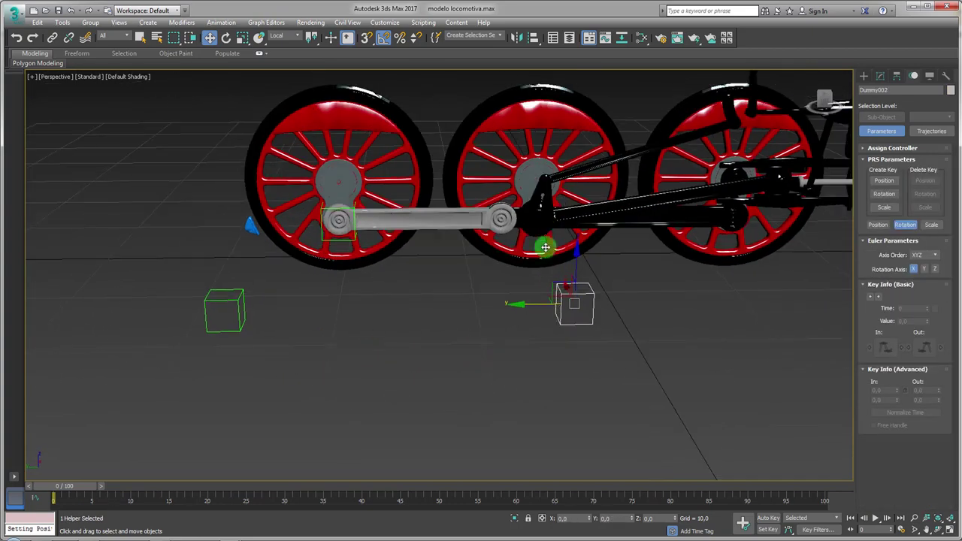
# - Turn on 3D snapping and snap Dummy002 onto the crank pin centre
pyautogui.scroll(5, 502, 277)
pyautogui.scroll(1, 501, 276)
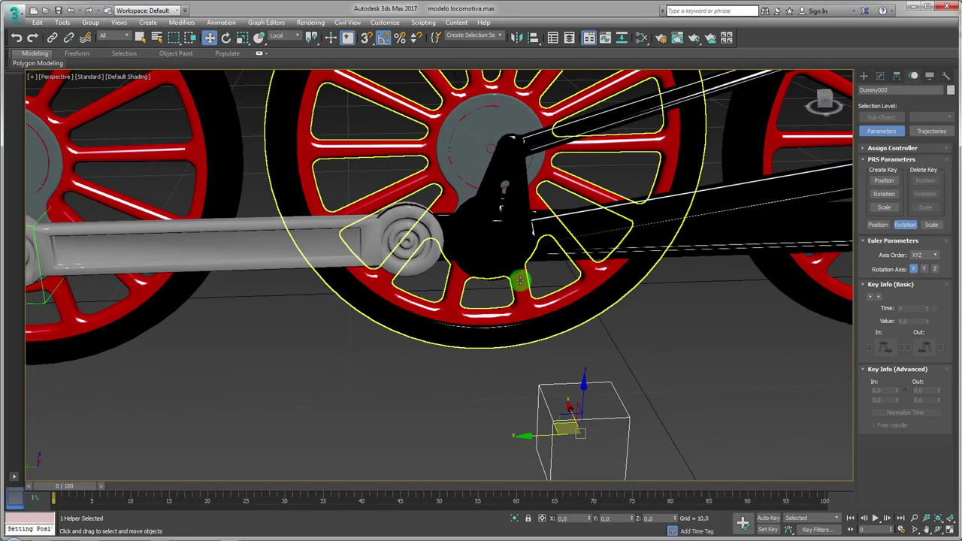
pyautogui.press('F4')
pyautogui.keyDown('alt'); pyautogui.moveTo(576, 344); pyautogui.dragTo(541, 369, button='middle'); pyautogui.keyUp('alt')
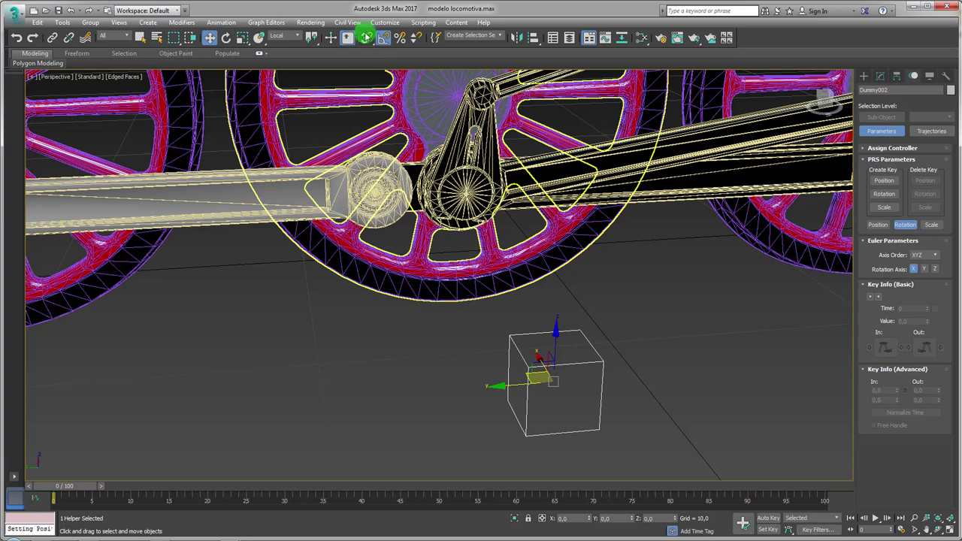
pyautogui.click(366, 37)
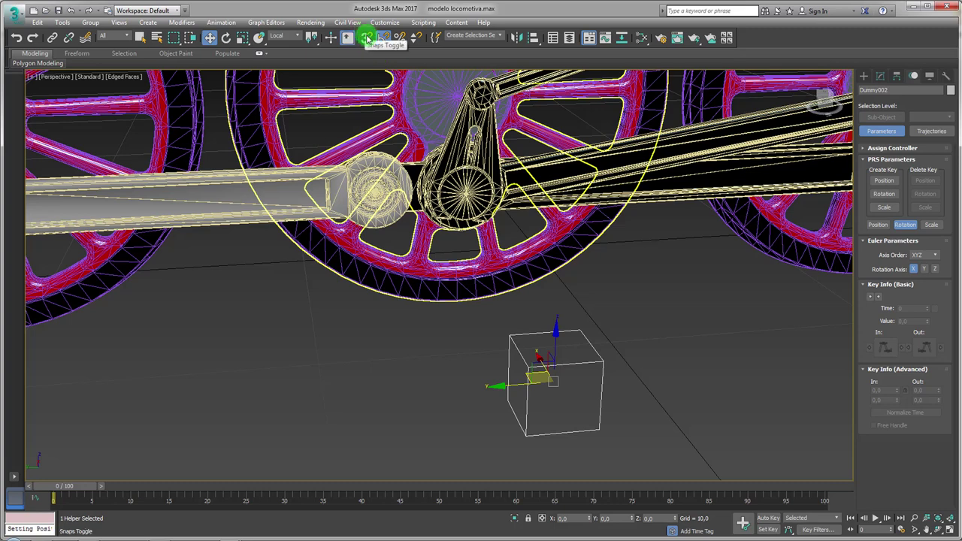
pyautogui.click(566, 380)
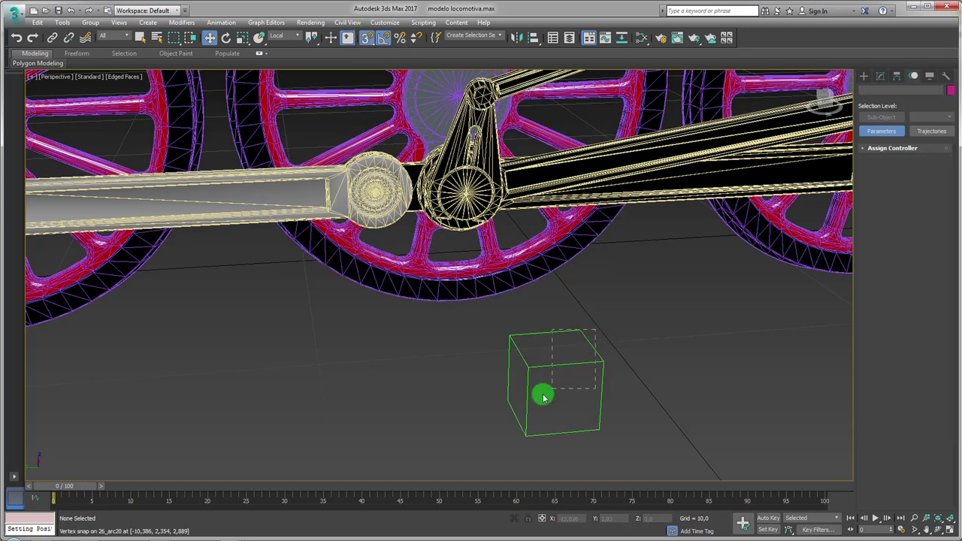
pyautogui.click(543, 396)
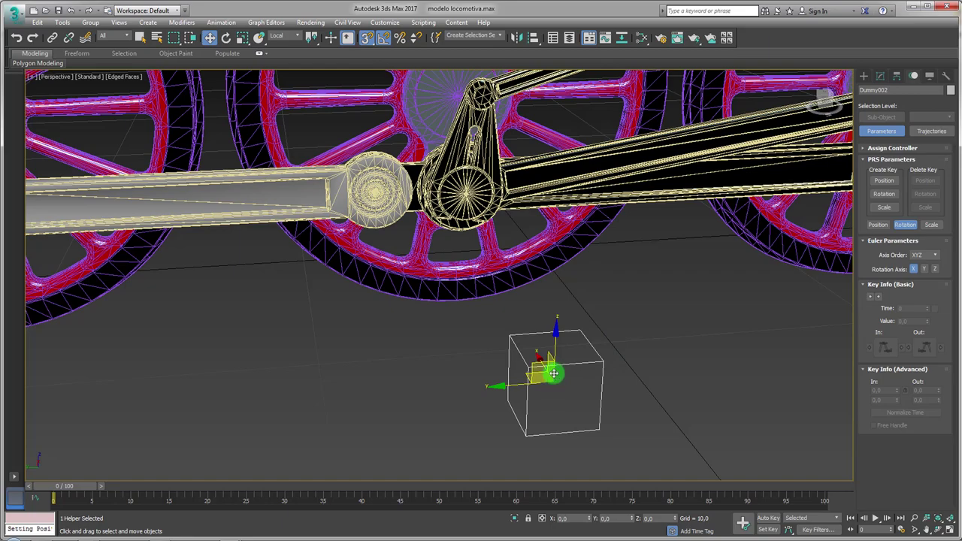
pyautogui.moveTo(553, 374); pyautogui.dragTo(467, 193)
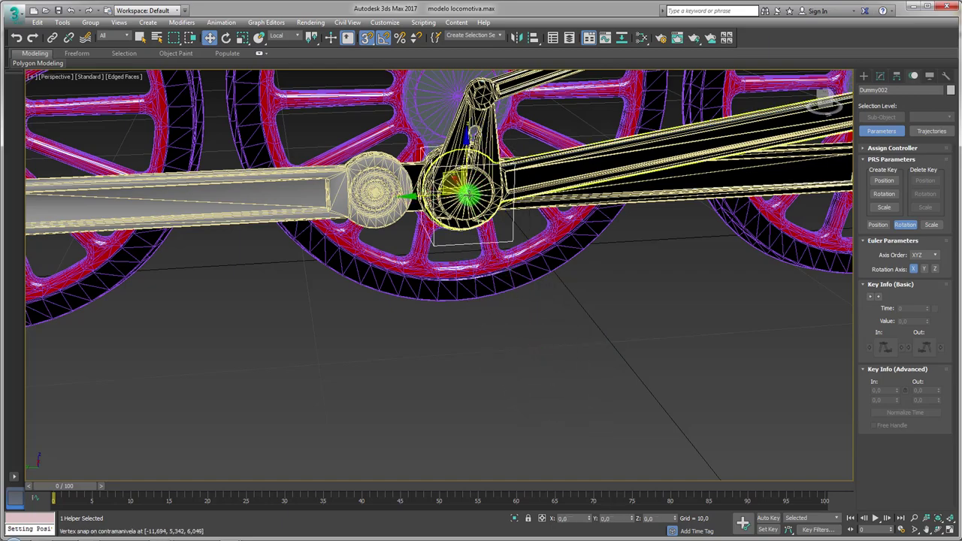
# - Scale Dummy002 uniformly, then Shift-scale it to start a copy named Dummy004
pyautogui.scroll(5, 467, 193)
pyautogui.scroll(-3, 510, 177)
pyautogui.press('r')
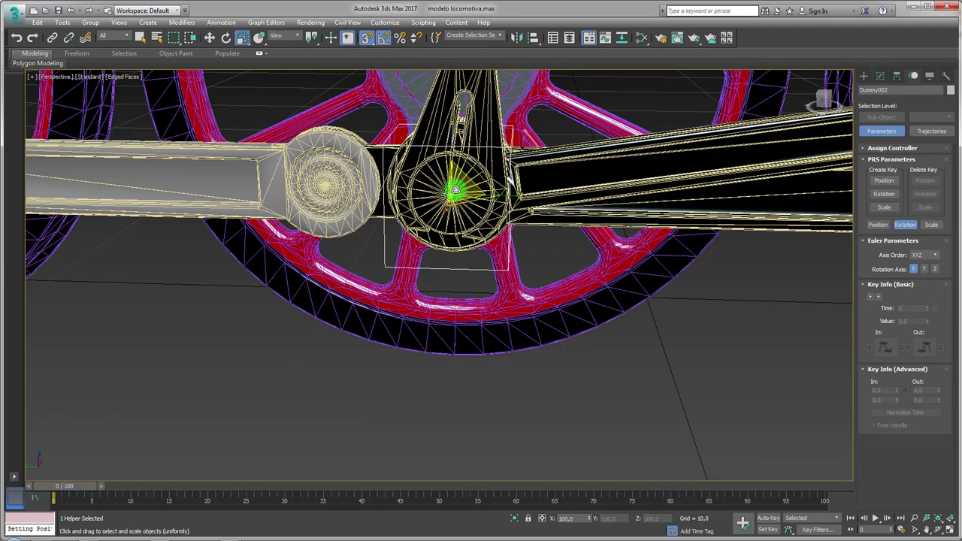
pyautogui.scroll(2, 449, 188)
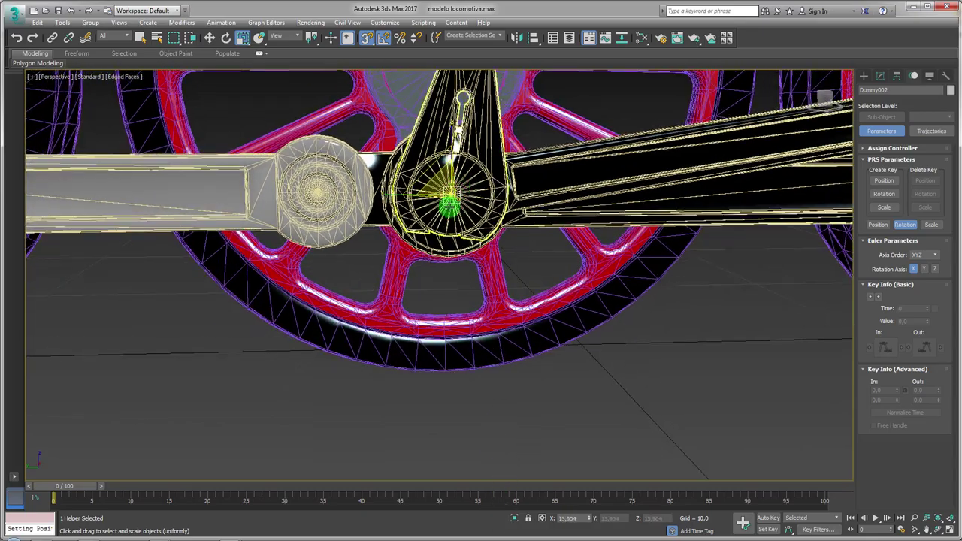
pyautogui.scroll(3, 451, 194)
pyautogui.scroll(1, 459, 193)
pyautogui.scroll(-4, 463, 193)
pyautogui.scroll(-3, 474, 191)
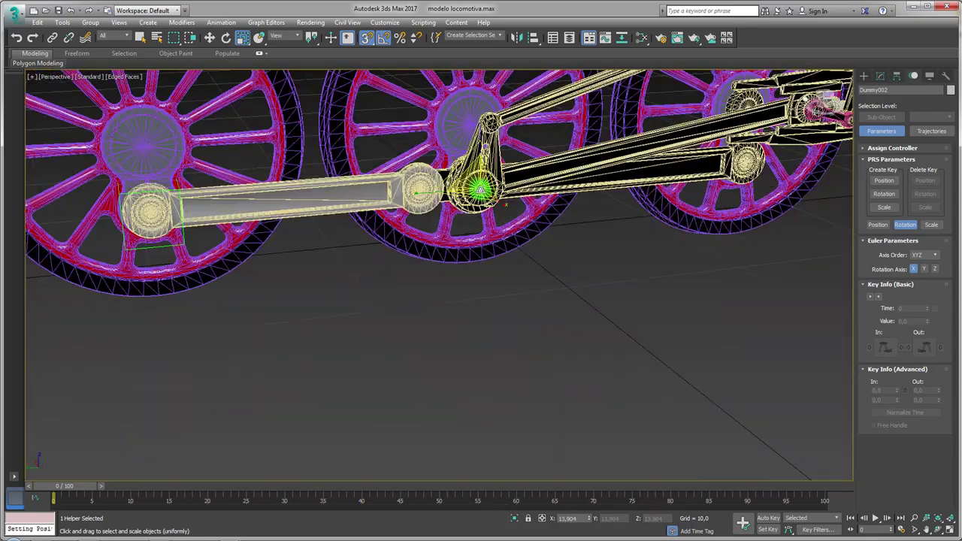
pyautogui.moveTo(480, 191)
pyautogui.mouseDown()
pyautogui.moveTo(438, 354)
pyautogui.moveTo(445, 176)
pyautogui.mouseUp()
pyautogui.scroll(4, 490, 226)
pyautogui.scroll(2, 509, 222)
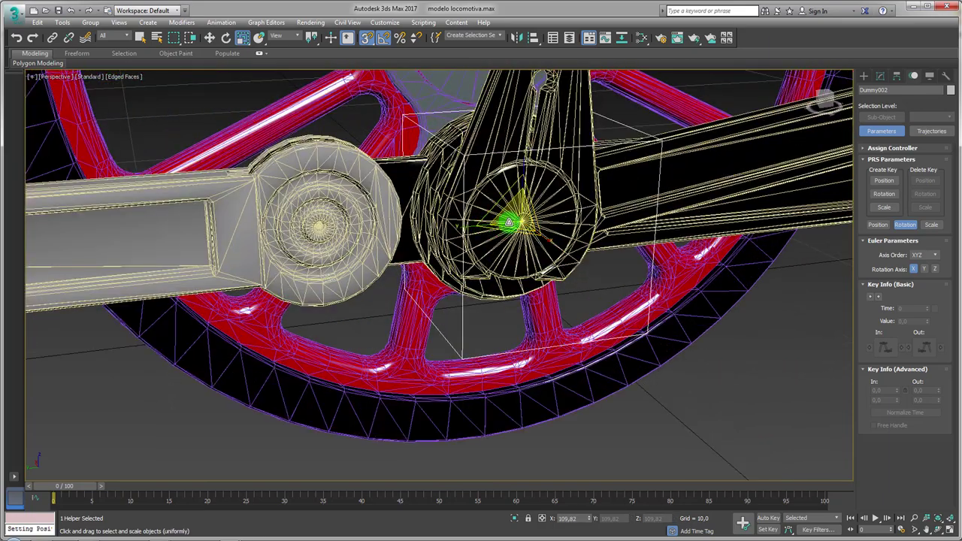
pyautogui.keyDown('shift'); pyautogui.moveTo(510, 223); pyautogui.dragTo(487, 321); pyautogui.keyUp('shift')
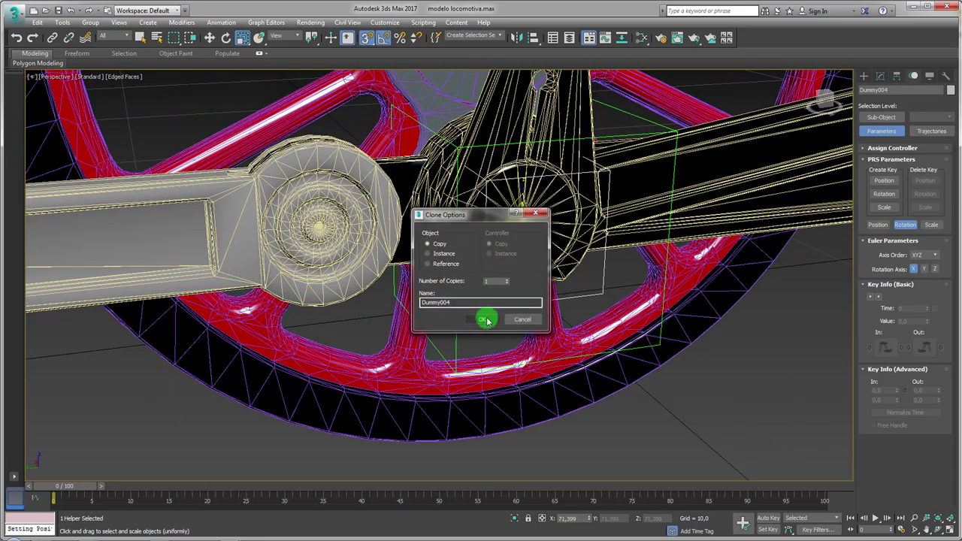
# - Confirm the Dummy004 copy in Clone Options
pyautogui.click(487, 321)
pyautogui.scroll(-5, 486, 289)
pyautogui.moveTo(485, 286)
pyautogui.keyDown('alt'); pyautogui.mouseDown(button='middle')
pyautogui.moveTo(537, 258)
pyautogui.moveTo(535, 337)
pyautogui.mouseUp(button='middle'); pyautogui.keyUp('alt')
pyautogui.scroll(-3, 527, 266)
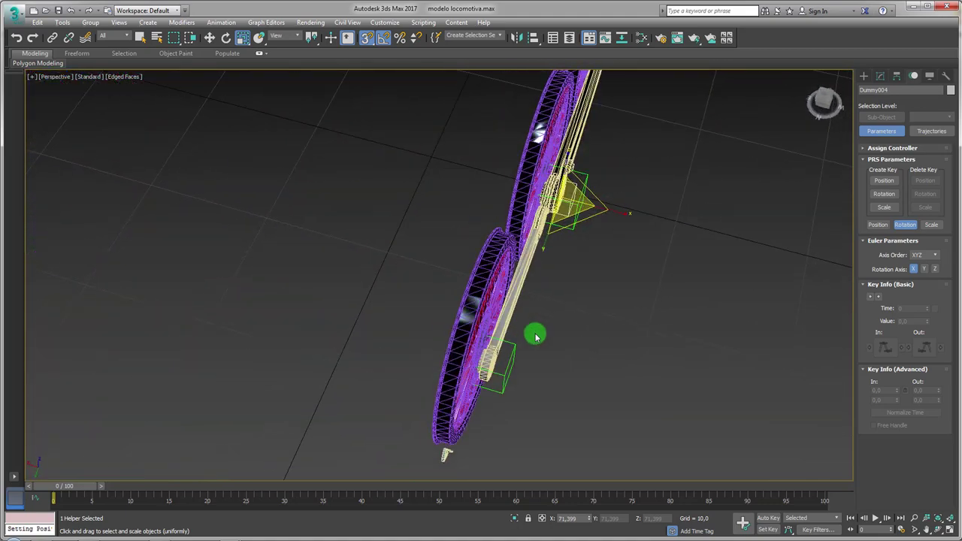
pyautogui.moveTo(545, 302)
pyautogui.keyDown('alt'); pyautogui.mouseDown(button='middle')
pyautogui.moveTo(560, 307)
pyautogui.moveTo(567, 297)
pyautogui.mouseUp(button='middle'); pyautogui.keyUp('alt')
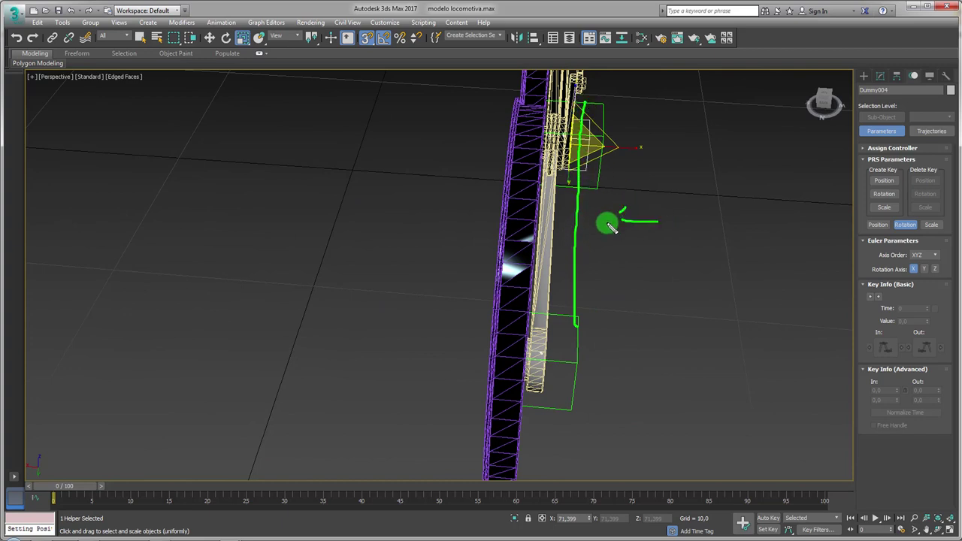
pyautogui.press('Escape')
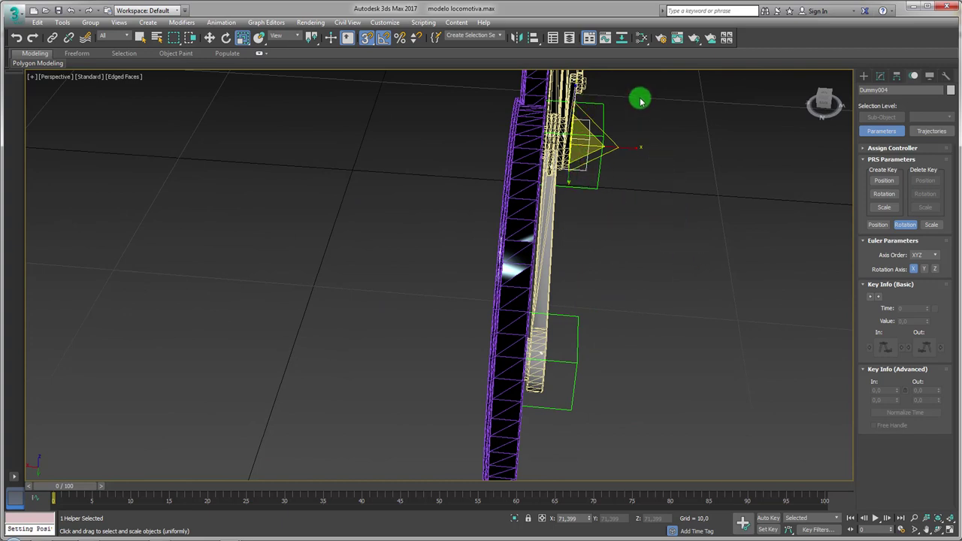
# - Align both crank-pin helpers to Dummy001 using X Position only
pyautogui.keyDown('ctrl'); pyautogui.click(584, 179); pyautogui.keyUp('ctrl')
pyautogui.keyDown('alt'); pyautogui.moveTo(585, 179); pyautogui.dragTo(625, 150, button='middle'); pyautogui.keyUp('alt')
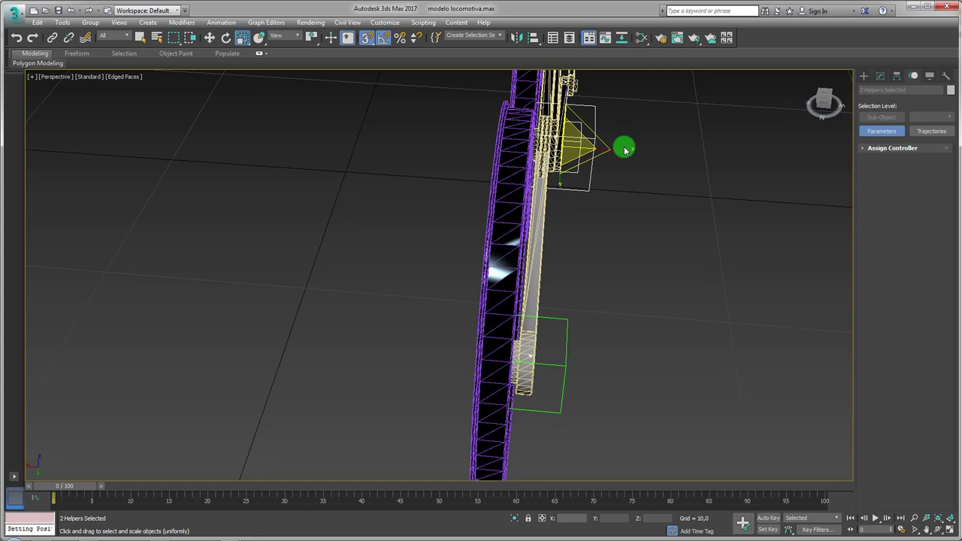
pyautogui.click(542, 40)
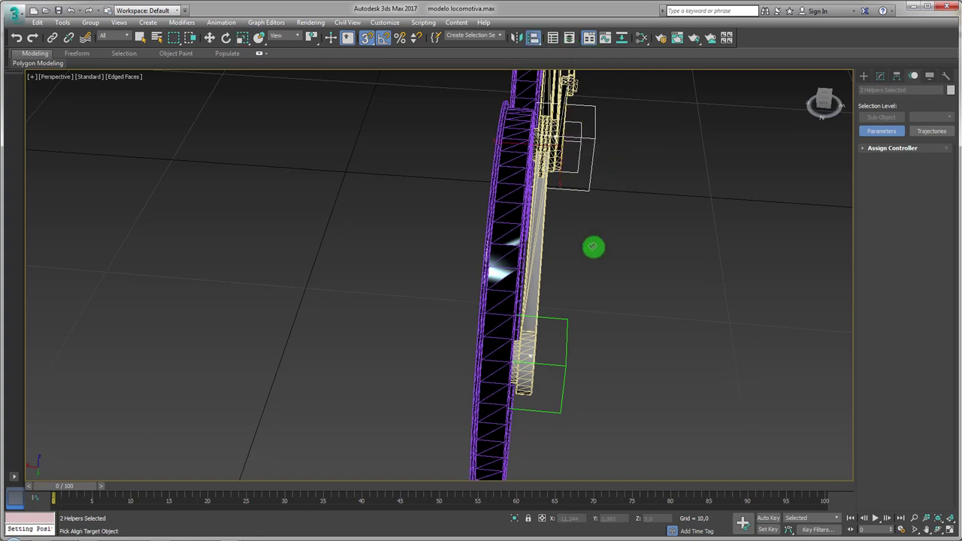
pyautogui.click(567, 330)
pyautogui.moveTo(546, 172); pyautogui.dragTo(671, 156)
pyautogui.click(679, 181)
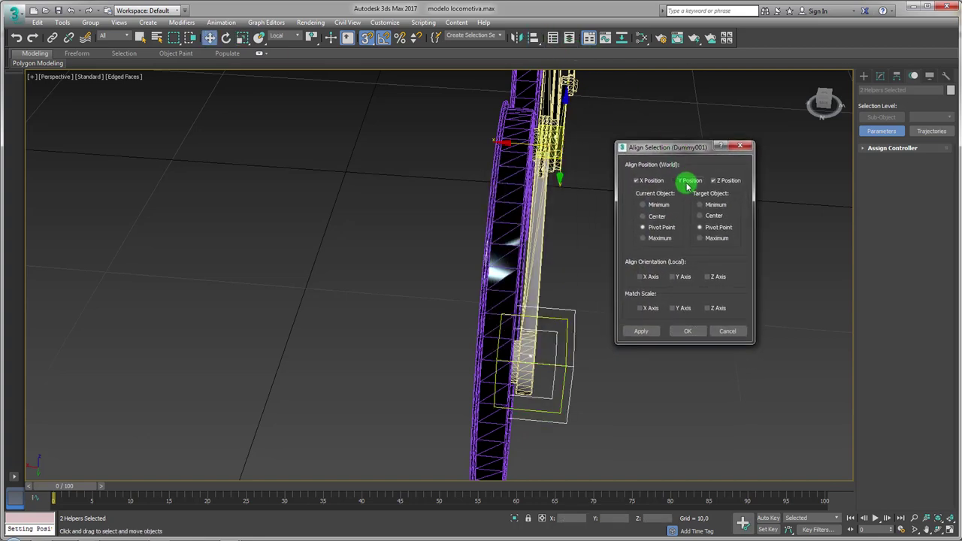
pyautogui.click(720, 182)
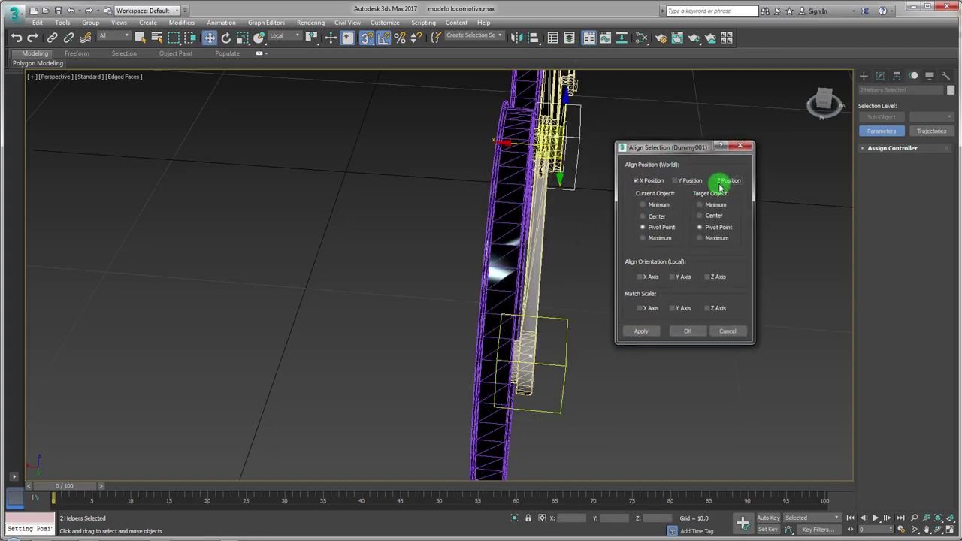
pyautogui.click(691, 332)
# - Isolate the contramanivela crank together with its dummy helper
pyautogui.moveTo(655, 294)
pyautogui.keyDown('alt'); pyautogui.mouseDown(button='middle')
pyautogui.moveTo(613, 314)
pyautogui.moveTo(662, 218)
pyautogui.mouseUp(button='middle'); pyautogui.keyUp('alt')
pyautogui.scroll(3, 647, 224)
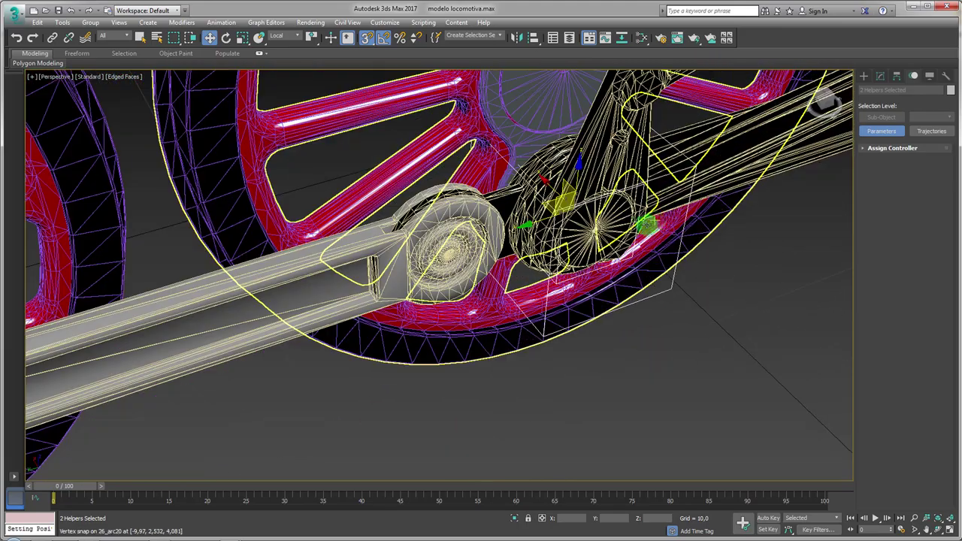
pyautogui.click(624, 233)
pyautogui.moveTo(673, 305)
pyautogui.keyDown('alt'); pyautogui.mouseDown(button='middle')
pyautogui.moveTo(698, 301)
pyautogui.moveTo(645, 263)
pyautogui.mouseUp(button='middle'); pyautogui.keyUp('alt')
pyautogui.keyDown('ctrl'); pyautogui.click(624, 259); pyautogui.keyUp('ctrl')
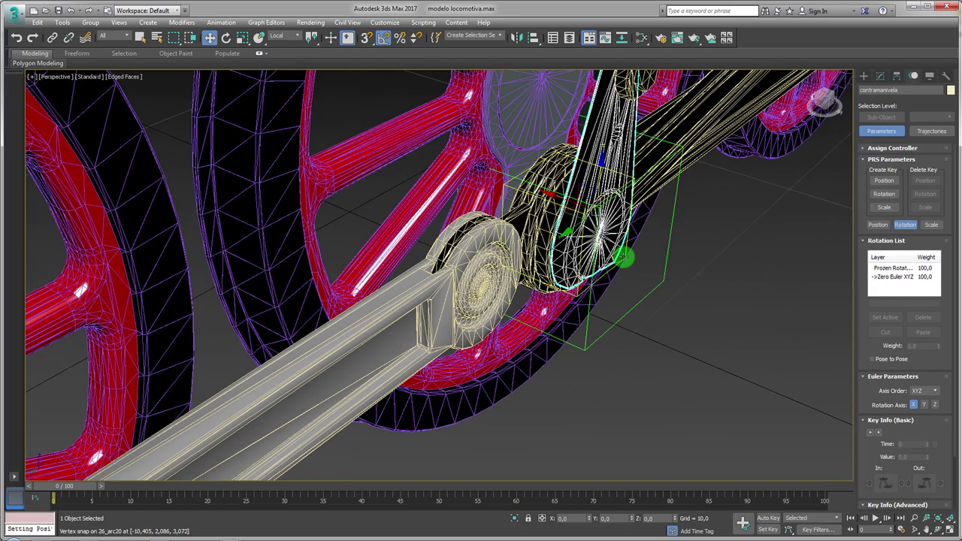
pyautogui.click(514, 518)
# - Link the contramanivela crank to Dummy004 as its parent
pyautogui.click(505, 165)
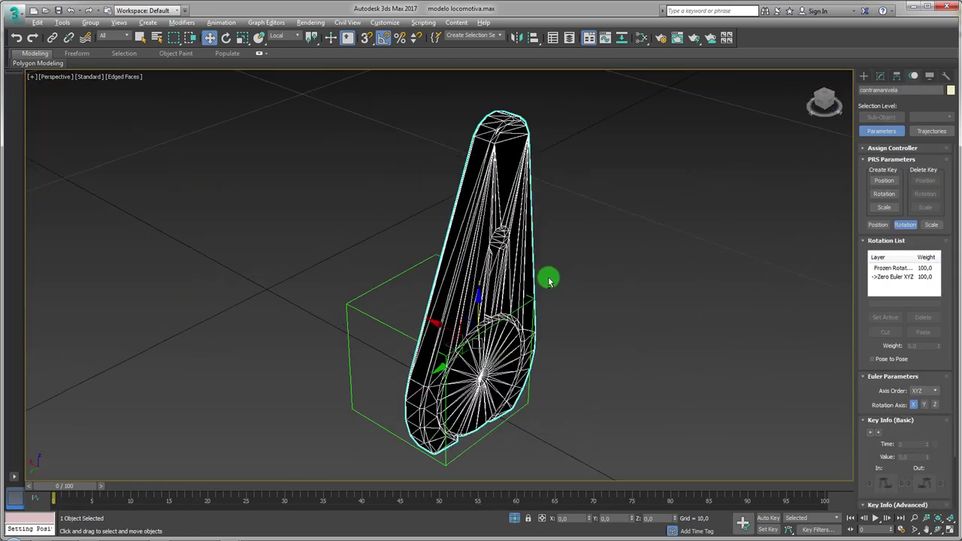
pyautogui.keyDown('alt'); pyautogui.moveTo(548, 279); pyautogui.dragTo(457, 183, button='middle'); pyautogui.keyUp('alt')
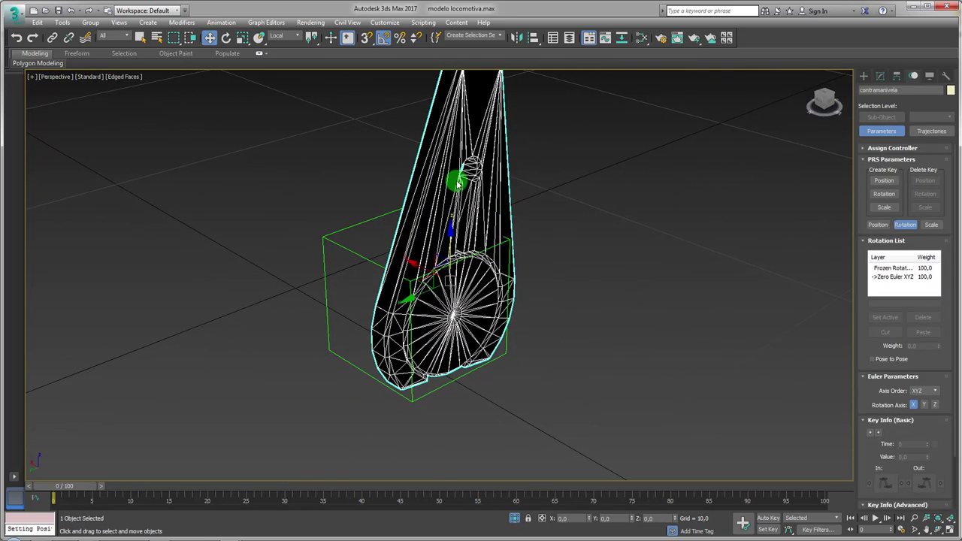
pyautogui.click(59, 39)
pyautogui.moveTo(326, 241); pyautogui.dragTo(319, 173)
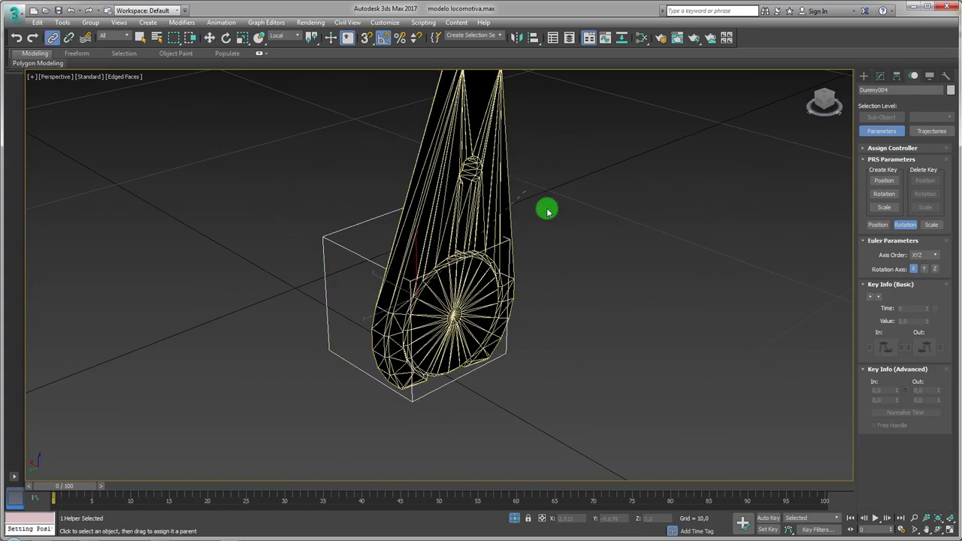
pyautogui.click(488, 149)
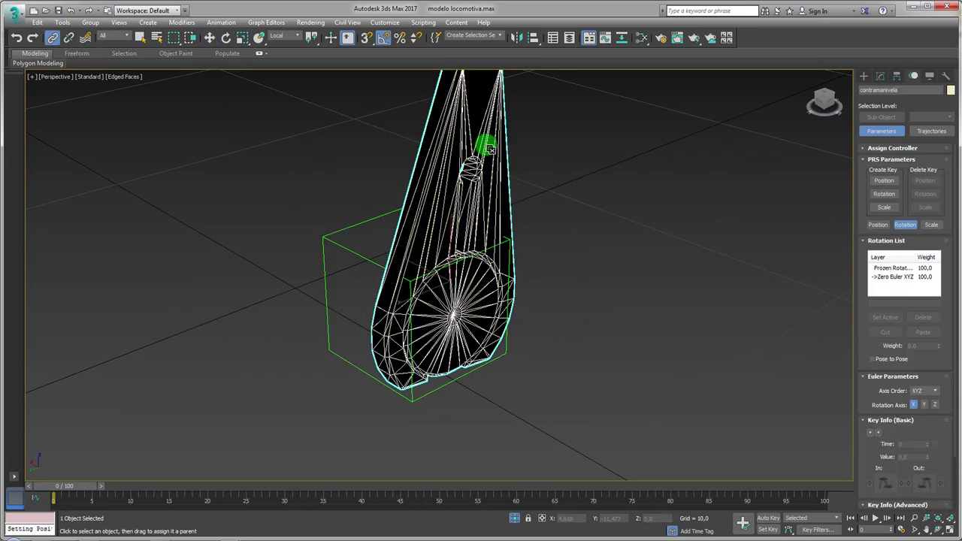
pyautogui.moveTo(337, 255)
pyautogui.mouseDown()
pyautogui.moveTo(359, 267)
pyautogui.moveTo(362, 259)
pyautogui.mouseUp()
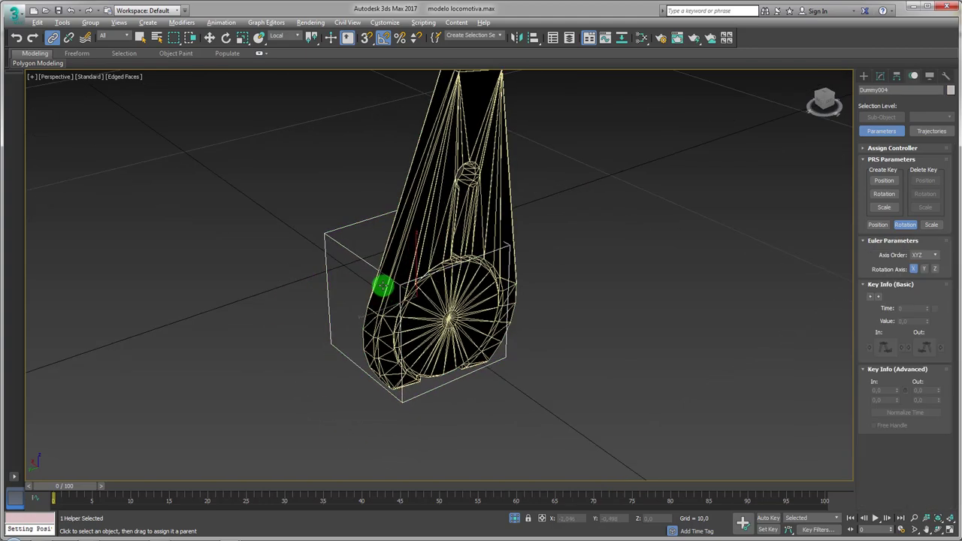
pyautogui.keyDown('alt'); pyautogui.moveTo(382, 284); pyautogui.dragTo(406, 278, button='middle'); pyautogui.keyUp('alt')
# - Return to Move mode and exit isolation to show the full wheel assembly
pyautogui.press('w')
pyautogui.moveTo(404, 275)
pyautogui.mouseDown()
pyautogui.moveTo(318, 282)
pyautogui.moveTo(486, 378)
pyautogui.mouseUp()
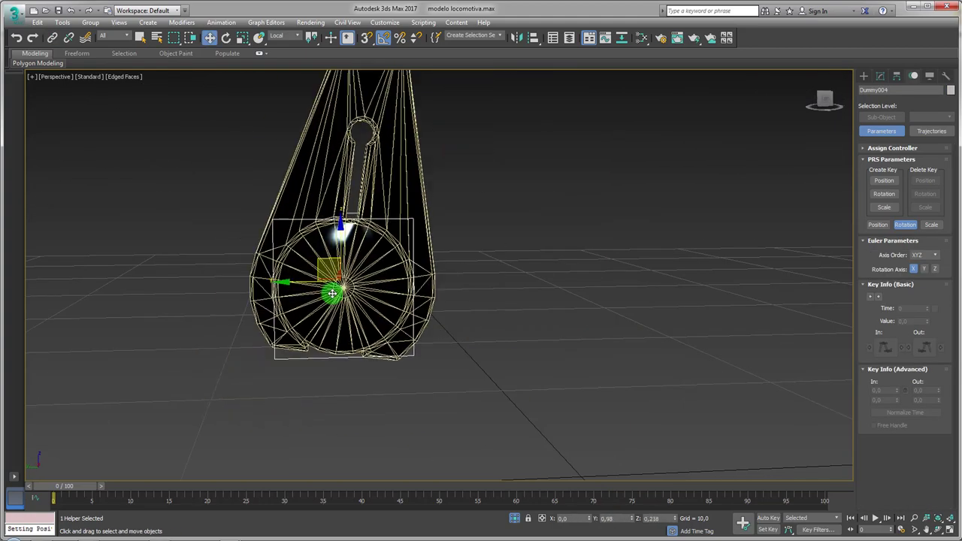
pyautogui.click(516, 520)
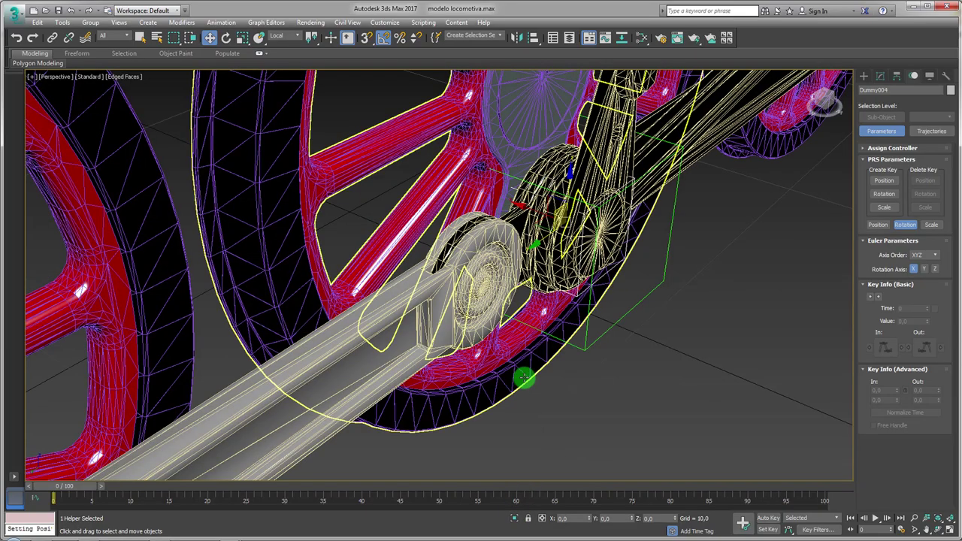
pyautogui.moveTo(516, 383)
pyautogui.keyDown('alt'); pyautogui.mouseDown(button='middle')
pyautogui.moveTo(621, 333)
pyautogui.moveTo(609, 206)
pyautogui.mouseUp(button='middle'); pyautogui.keyUp('alt')
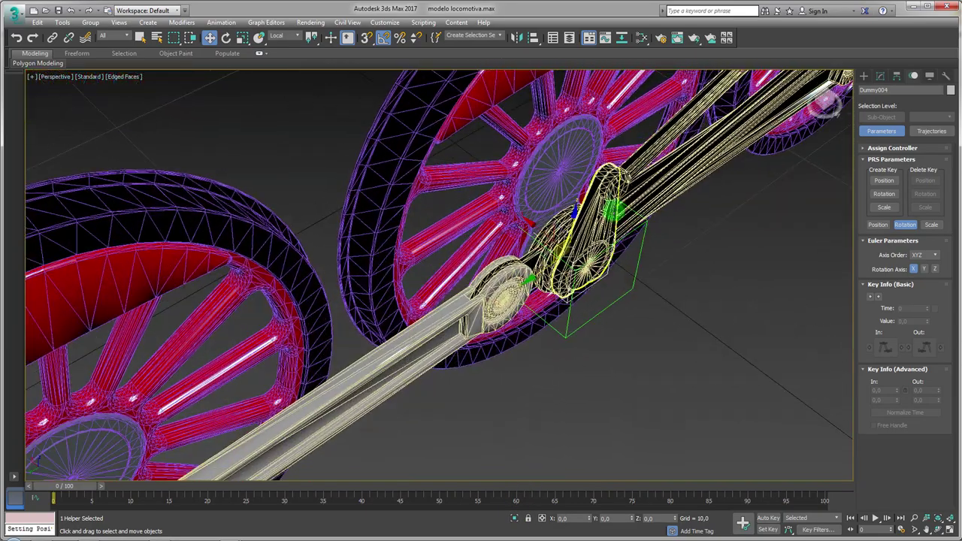
# - Select the puxavante rod and Dummy002 and isolate them
pyautogui.click(669, 179)
pyautogui.keyDown('alt'); pyautogui.moveTo(666, 248); pyautogui.dragTo(601, 313, button='middle'); pyautogui.keyUp('alt')
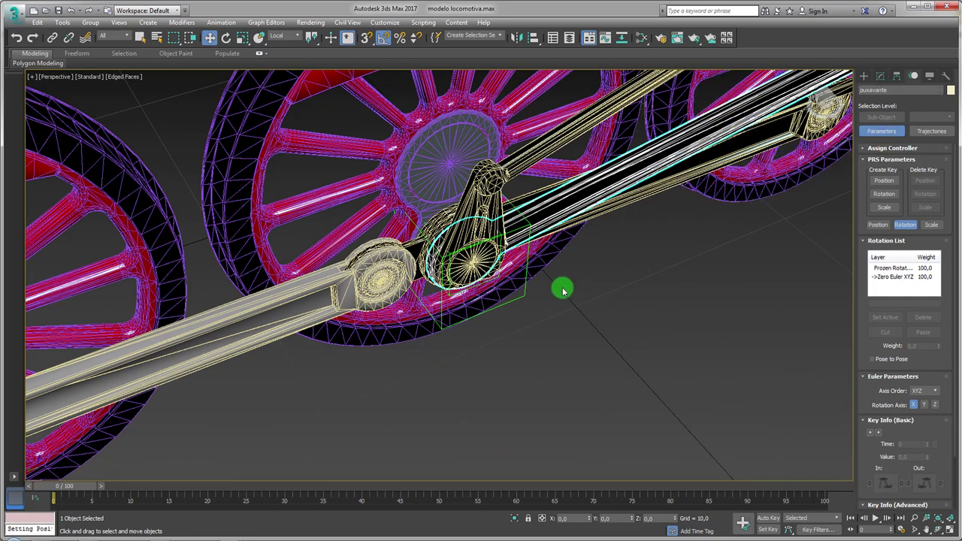
pyautogui.keyDown('alt'); pyautogui.moveTo(558, 290); pyautogui.dragTo(543, 299, button='middle'); pyautogui.keyUp('alt')
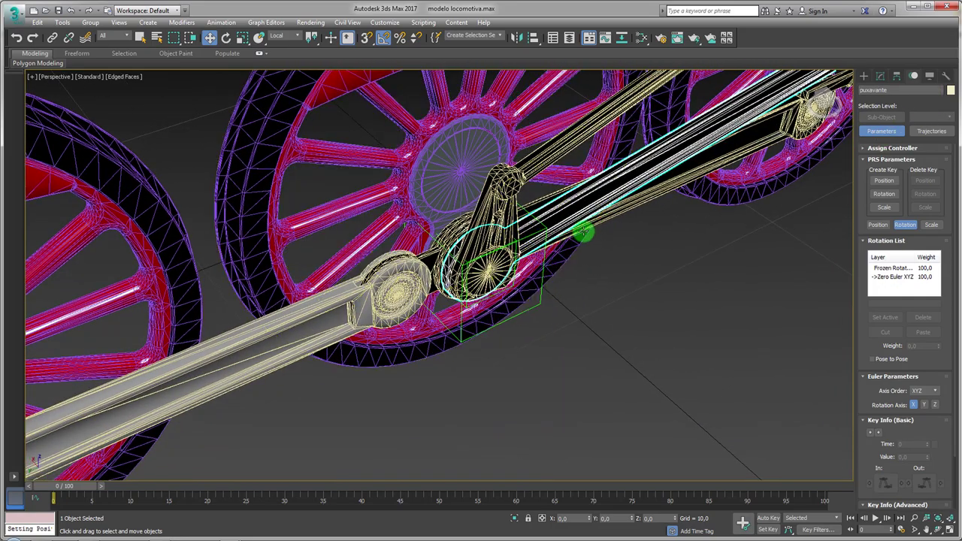
pyautogui.keyDown('ctrl'); pyautogui.click(541, 298); pyautogui.keyUp('ctrl')
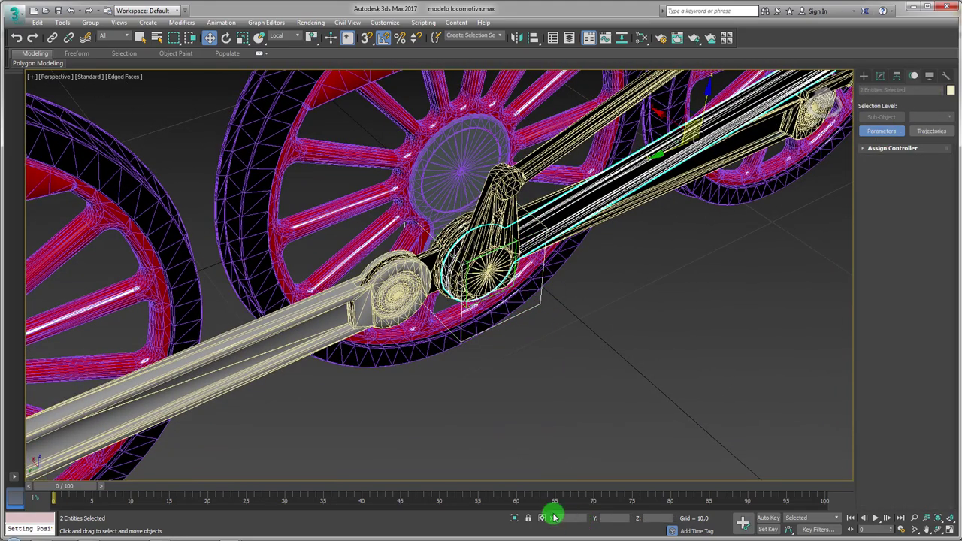
pyautogui.click(544, 307)
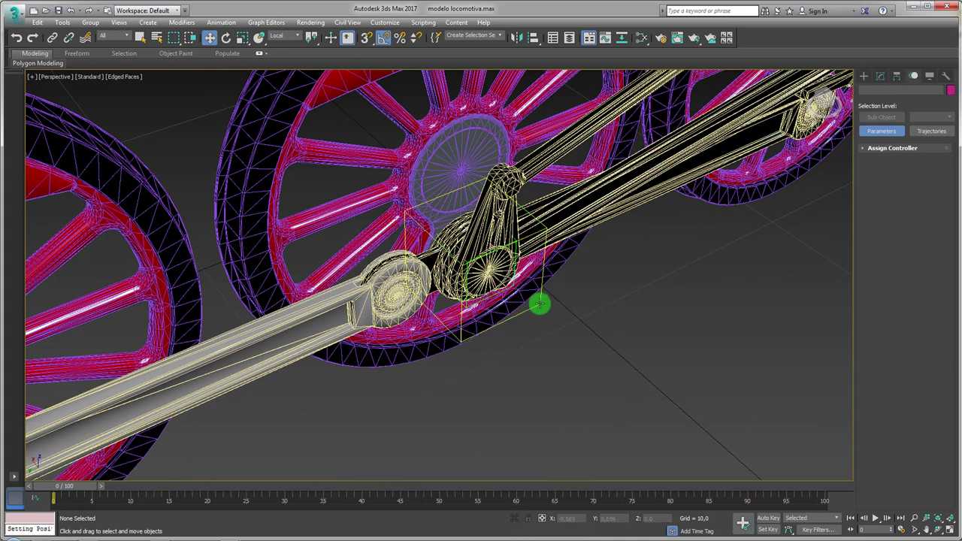
pyautogui.click(540, 304)
pyautogui.press('r')
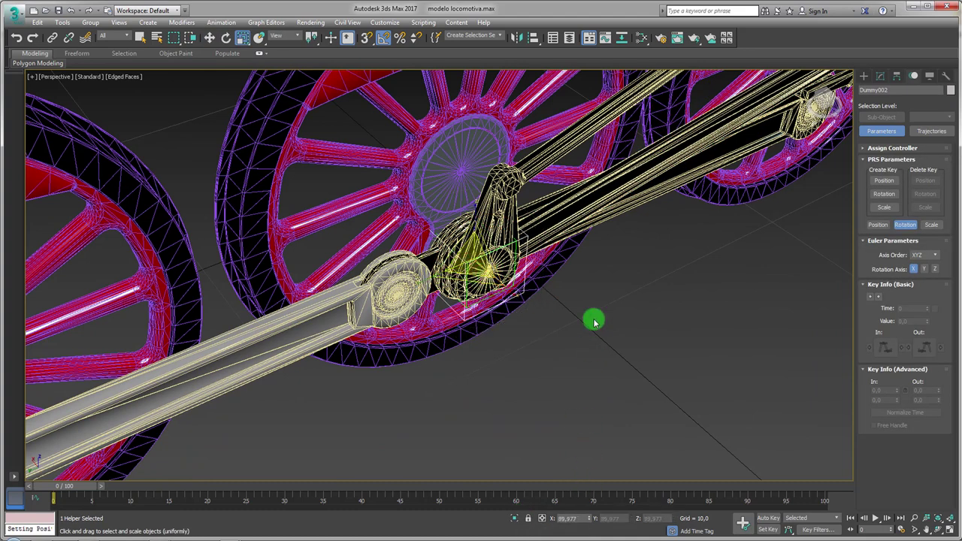
pyautogui.keyDown('ctrl'); pyautogui.click(618, 197); pyautogui.keyUp('ctrl')
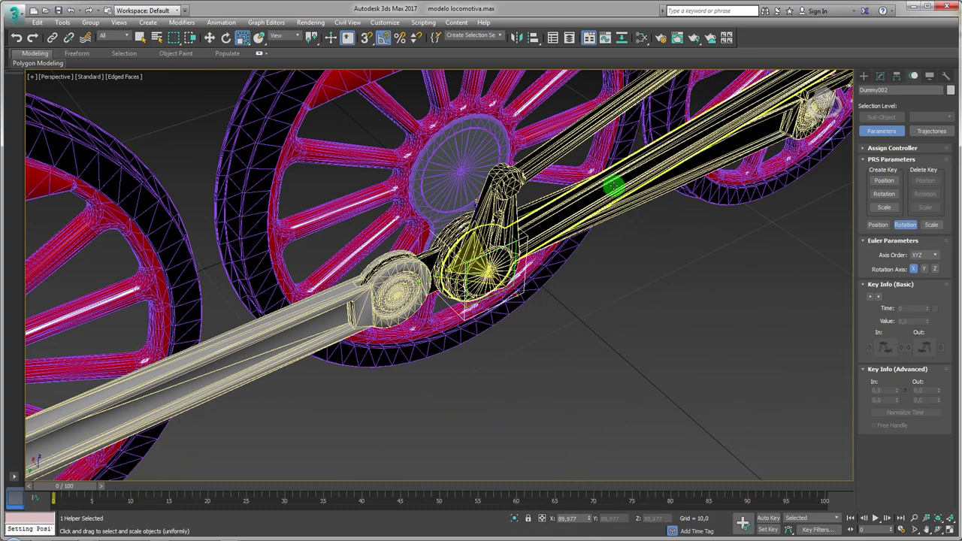
pyautogui.click(516, 517)
# - Link the puxavante rod to Dummy002, after a cancelled trial move of the dummy
pyautogui.moveTo(436, 214); pyautogui.dragTo(374, 389)
pyautogui.click(64, 39)
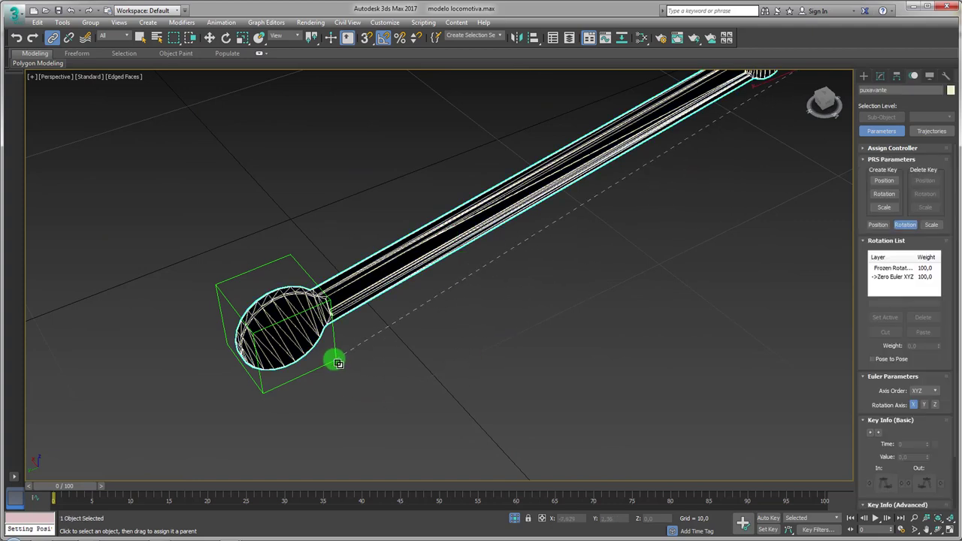
pyautogui.keyDown('alt'); pyautogui.moveTo(378, 373); pyautogui.dragTo(333, 318, button='middle'); pyautogui.keyUp('alt')
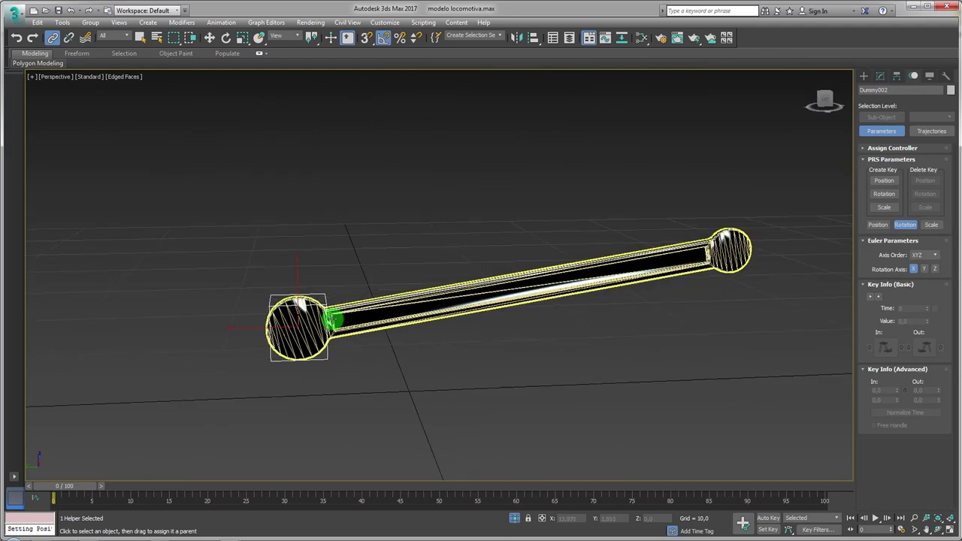
pyautogui.press('w')
pyautogui.click(307, 311)
pyautogui.moveTo(287, 284); pyautogui.dragTo(359, 247)
pyautogui.rightClick(494, 188)
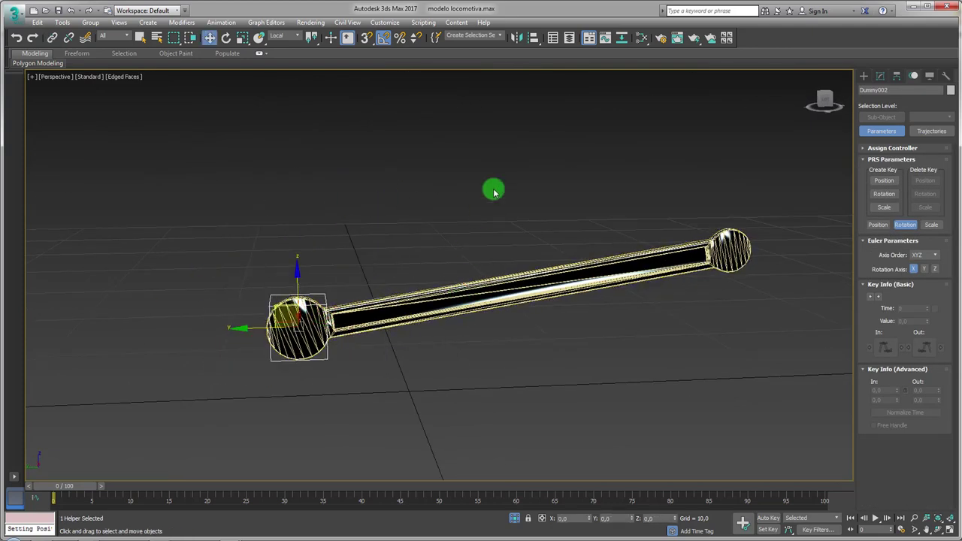
pyautogui.click(500, 289)
pyautogui.keyDown('alt'); pyautogui.moveTo(504, 361); pyautogui.dragTo(284, 83, button='middle'); pyautogui.keyUp('alt')
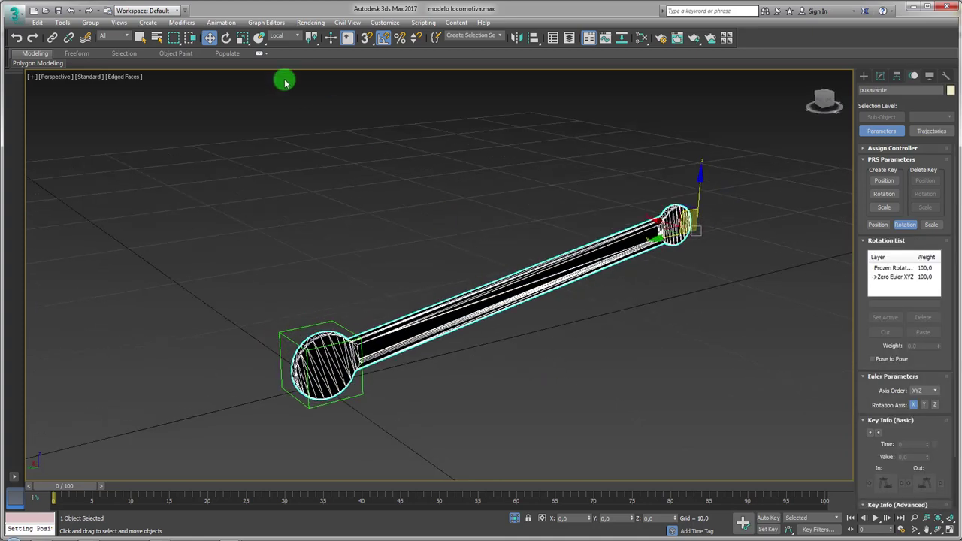
pyautogui.click(51, 38)
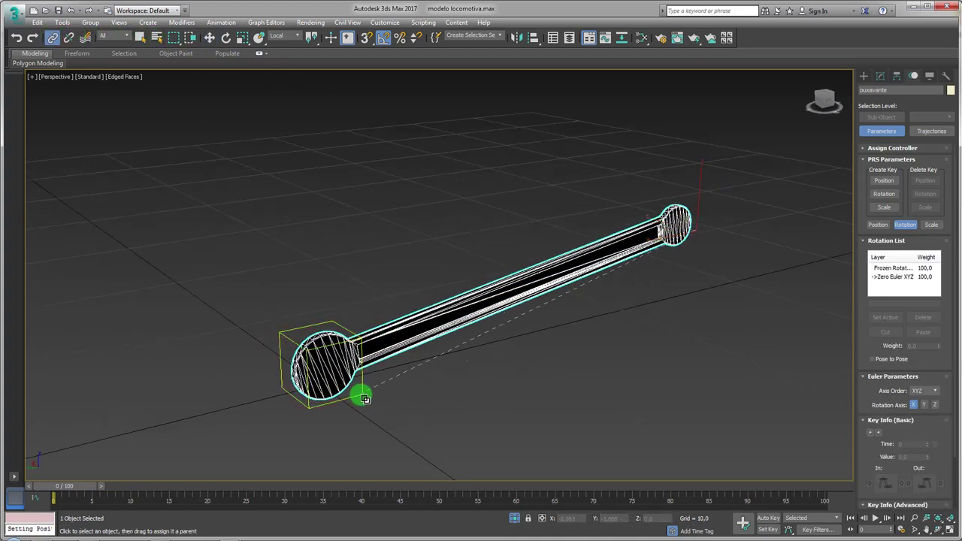
pyautogui.keyDown('alt'); pyautogui.moveTo(361, 394); pyautogui.dragTo(343, 394, button='middle'); pyautogui.keyUp('alt')
# - Move Dummy002 to confirm the rod follows, then show the whole locomotive again
pyautogui.press('w')
pyautogui.click(318, 343)
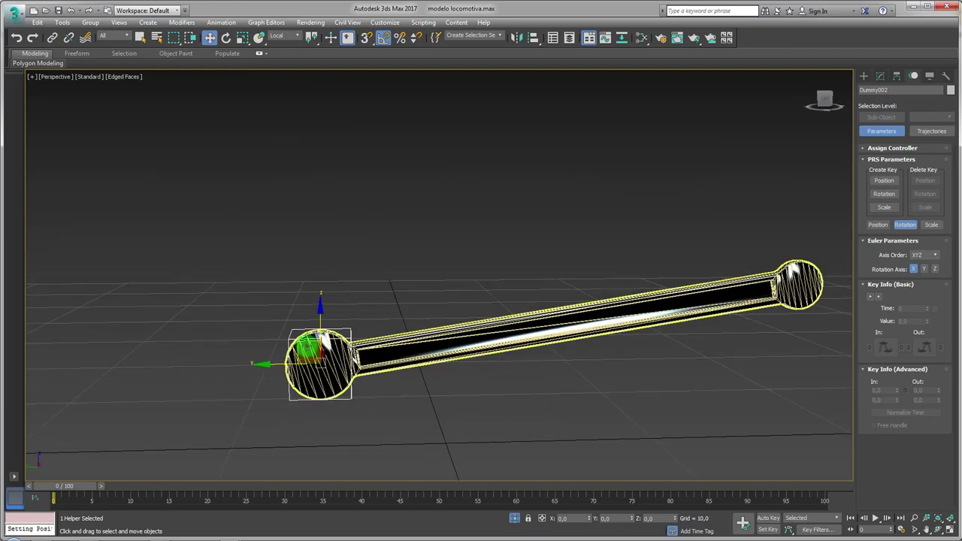
pyautogui.moveTo(318, 343)
pyautogui.keyDown('alt'); pyautogui.mouseDown(button='middle')
pyautogui.moveTo(431, 324)
pyautogui.moveTo(268, 235)
pyautogui.mouseUp(button='middle'); pyautogui.keyUp('alt')
pyautogui.moveTo(268, 235); pyautogui.dragTo(527, 432)
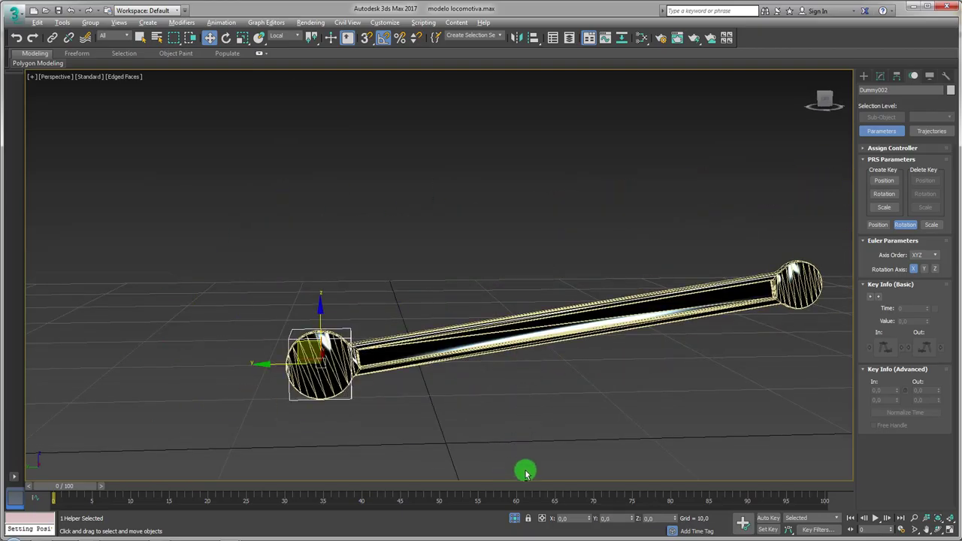
pyautogui.keyDown('alt'); pyautogui.moveTo(526, 473); pyautogui.dragTo(527, 516, button='middle'); pyautogui.keyUp('alt')
pyautogui.click(514, 518)
# - Link Dummy002 to the moving wheel linkage and scrub to frame 40 and back to 0
pyautogui.moveTo(494, 408)
pyautogui.keyDown('alt'); pyautogui.mouseDown(button='middle')
pyautogui.moveTo(399, 407)
pyautogui.moveTo(569, 393)
pyautogui.moveTo(564, 325)
pyautogui.moveTo(548, 346)
pyautogui.moveTo(536, 294)
pyautogui.mouseUp(button='middle'); pyautogui.keyUp('alt')
pyautogui.scroll(3, 564, 325)
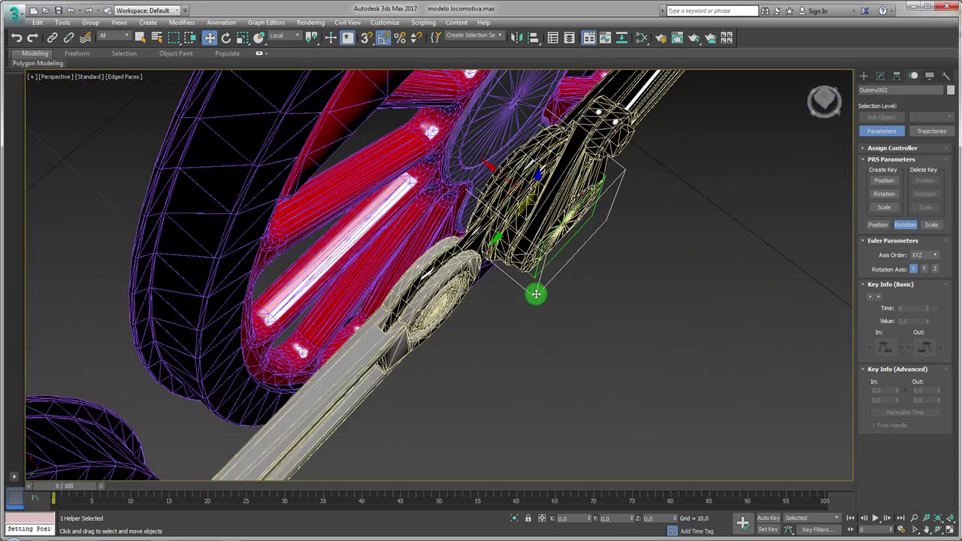
pyautogui.click(54, 39)
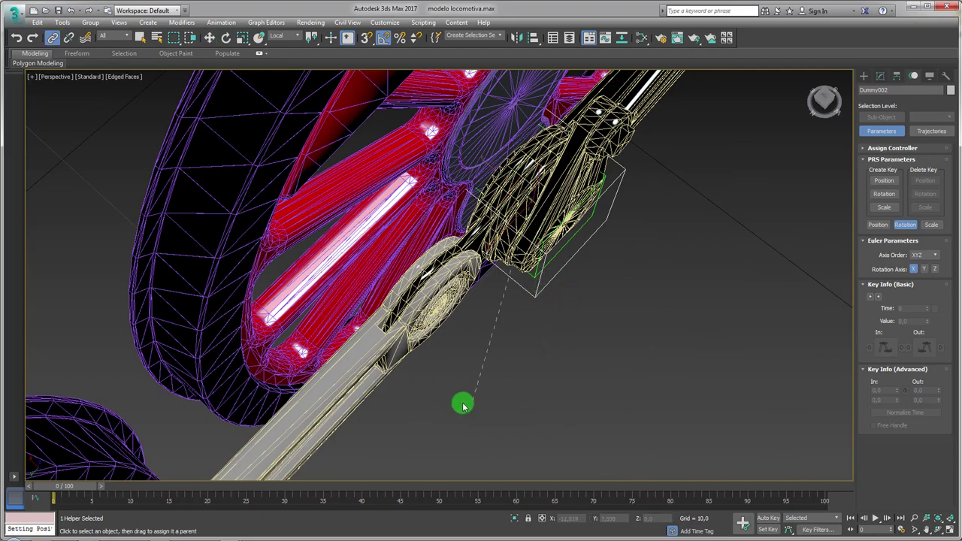
pyautogui.moveTo(464, 406); pyautogui.dragTo(419, 332)
pyautogui.moveTo(419, 332)
pyautogui.keyDown('alt'); pyautogui.mouseDown(button='middle')
pyautogui.moveTo(555, 351)
pyautogui.moveTo(330, 437)
pyautogui.mouseUp(button='middle'); pyautogui.keyUp('alt')
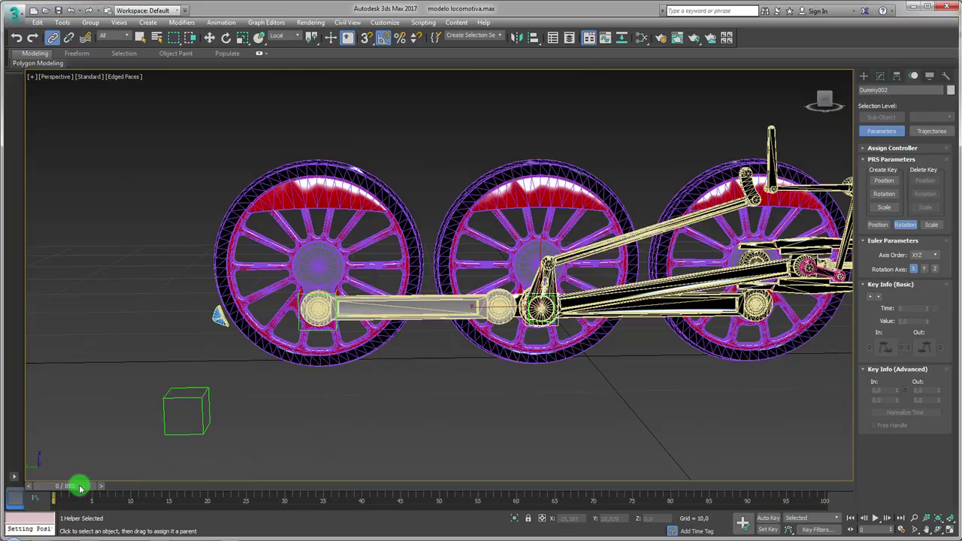
pyautogui.moveTo(80, 488)
pyautogui.mouseDown()
pyautogui.moveTo(644, 490)
pyautogui.moveTo(54, 498)
pyautogui.mouseUp()
pyautogui.moveTo(441, 406)
pyautogui.keyDown('alt'); pyautogui.mouseDown(button='middle')
pyautogui.moveTo(527, 316)
pyautogui.moveTo(567, 299)
pyautogui.mouseUp(button='middle'); pyautogui.keyUp('alt')
# - Link Dummy004 to the connecting rod and scrub to about frame 67 to check the motion
pyautogui.scroll(4, 526, 316)
pyautogui.scroll(3, 548, 309)
pyautogui.scroll(2, 568, 298)
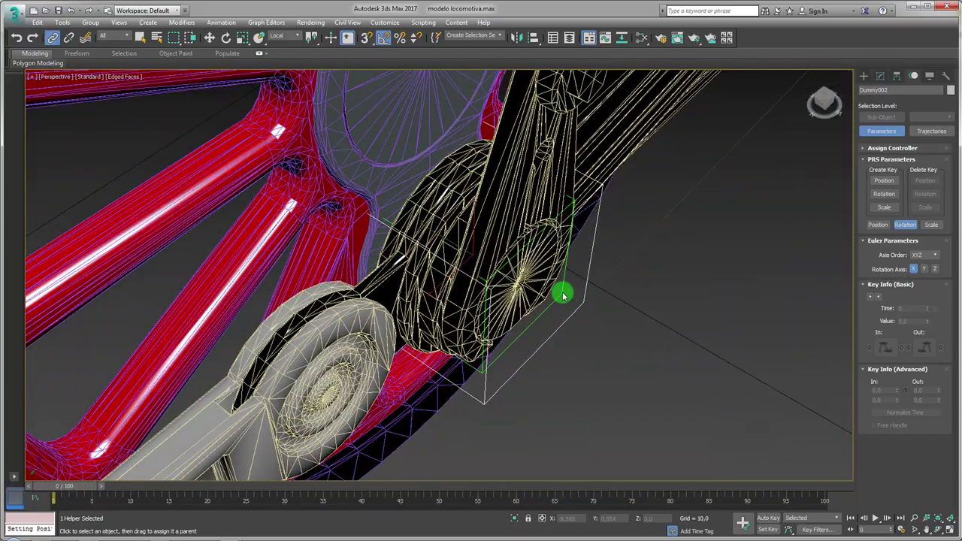
pyautogui.moveTo(460, 454); pyautogui.dragTo(351, 352)
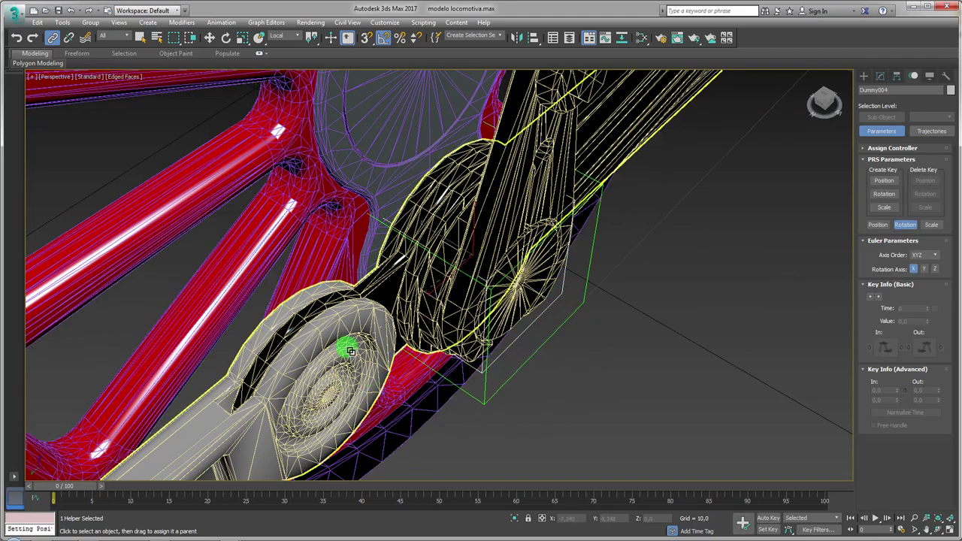
pyautogui.scroll(-3, 326, 357)
pyautogui.scroll(-3, 326, 356)
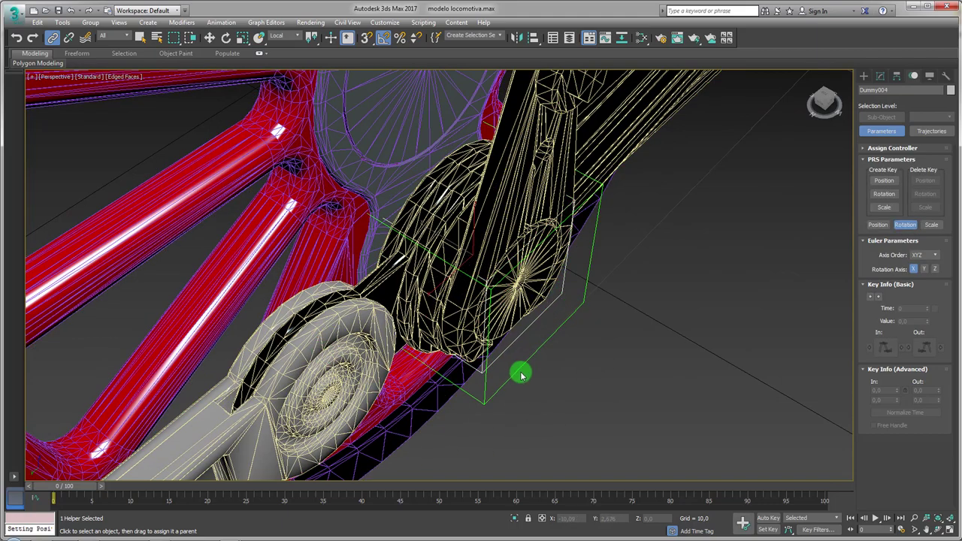
pyautogui.keyDown('alt'); pyautogui.moveTo(326, 357); pyautogui.dragTo(508, 372, button='middle'); pyautogui.keyUp('alt')
pyautogui.moveTo(59, 486)
pyautogui.mouseDown()
pyautogui.moveTo(681, 485)
pyautogui.moveTo(30, 481)
pyautogui.mouseUp()
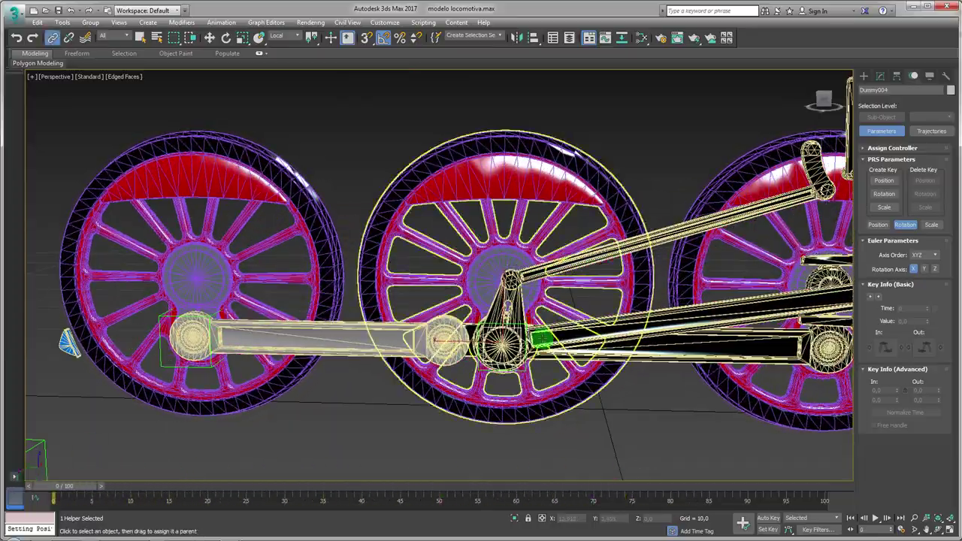
pyautogui.moveTo(537, 333)
pyautogui.keyDown('alt'); pyautogui.mouseDown(button='middle')
pyautogui.moveTo(423, 348)
pyautogui.moveTo(441, 337)
pyautogui.moveTo(299, 322)
pyautogui.mouseUp(button='middle'); pyautogui.keyUp('alt')
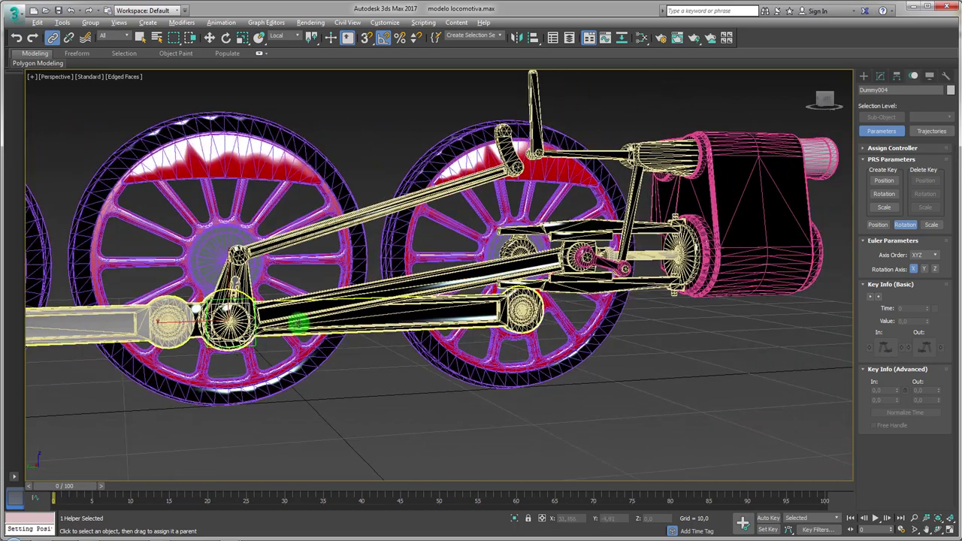
pyautogui.moveTo(280, 318)
pyautogui.mouseDown()
pyautogui.moveTo(322, 300)
pyautogui.moveTo(478, 280)
pyautogui.mouseUp()
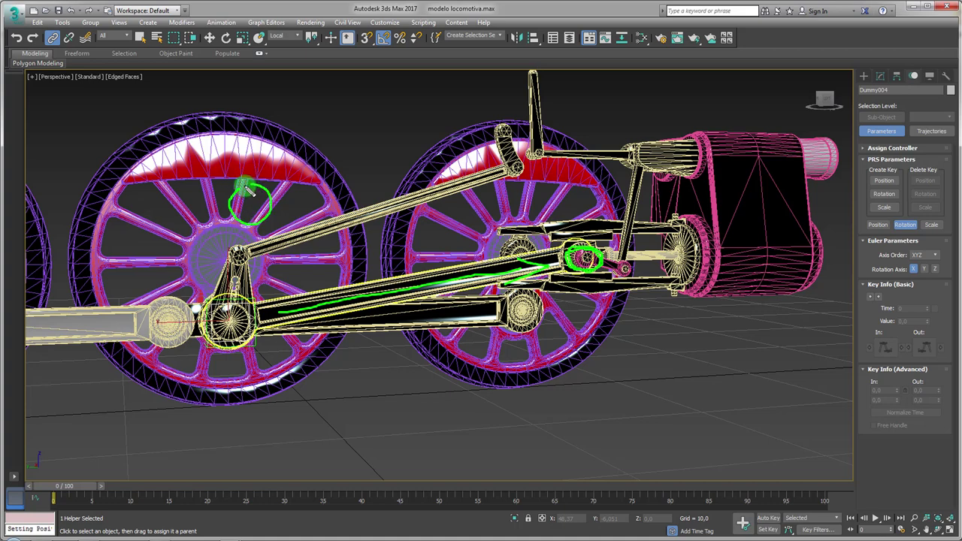
pyautogui.moveTo(291, 201); pyautogui.dragTo(493, 246)
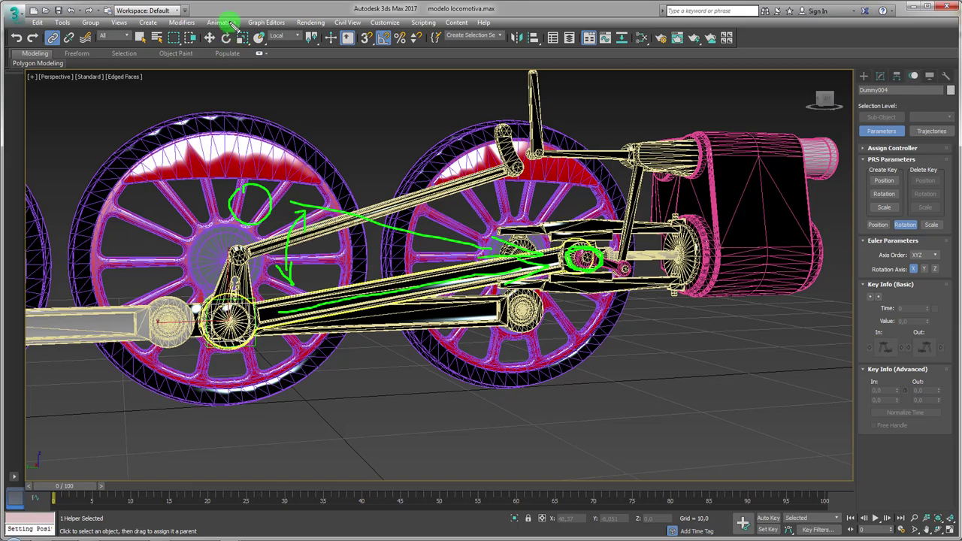
pyautogui.press('Escape')
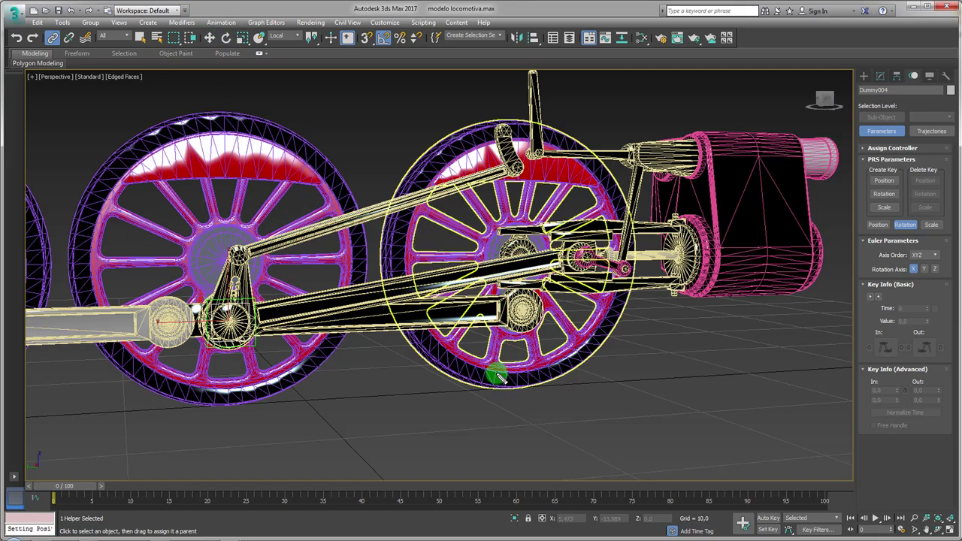
# - Trial-move Dummy002 around the crank, then cancel the move
pyautogui.keyDown('alt'); pyautogui.moveTo(499, 376); pyautogui.dragTo(348, 343, button='middle'); pyautogui.keyUp('alt')
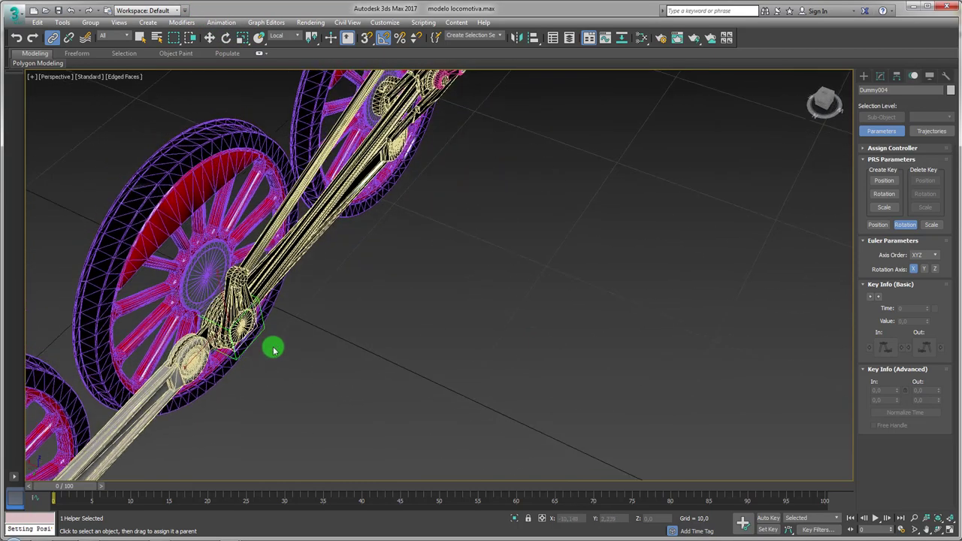
pyautogui.press('w')
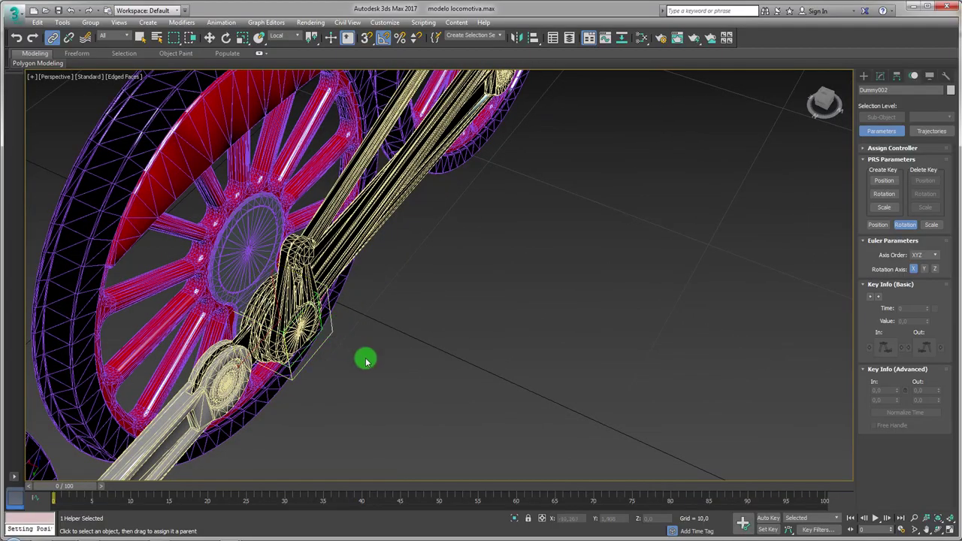
pyautogui.keyDown('alt'); pyautogui.moveTo(366, 358); pyautogui.dragTo(306, 290, button='middle'); pyautogui.keyUp('alt')
pyautogui.click(261, 300)
pyautogui.moveTo(261, 300); pyautogui.dragTo(359, 256)
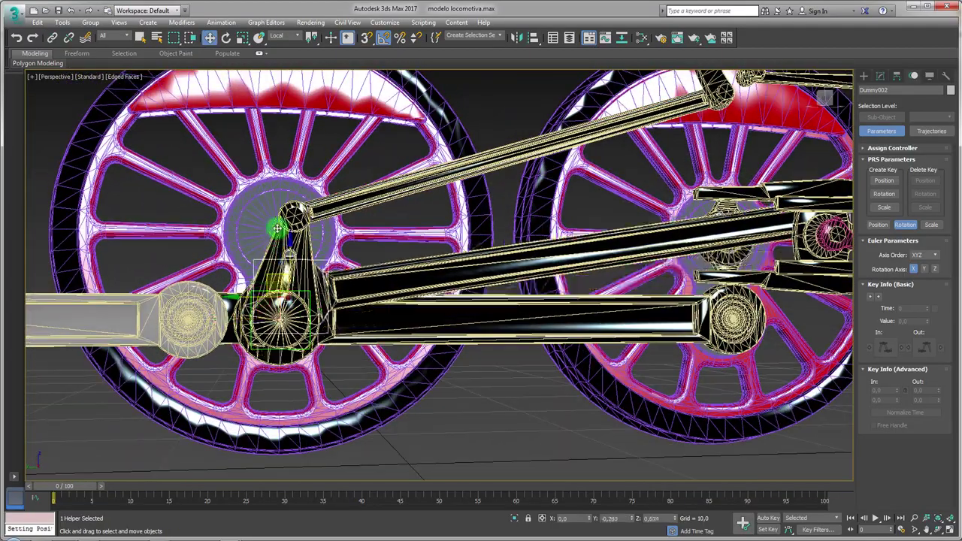
pyautogui.rightClick(359, 256)
pyautogui.moveTo(439, 275)
pyautogui.keyDown('alt'); pyautogui.mouseDown(button='middle')
pyautogui.moveTo(481, 286)
pyautogui.moveTo(303, 362)
pyautogui.mouseUp(button='middle'); pyautogui.keyUp('alt')
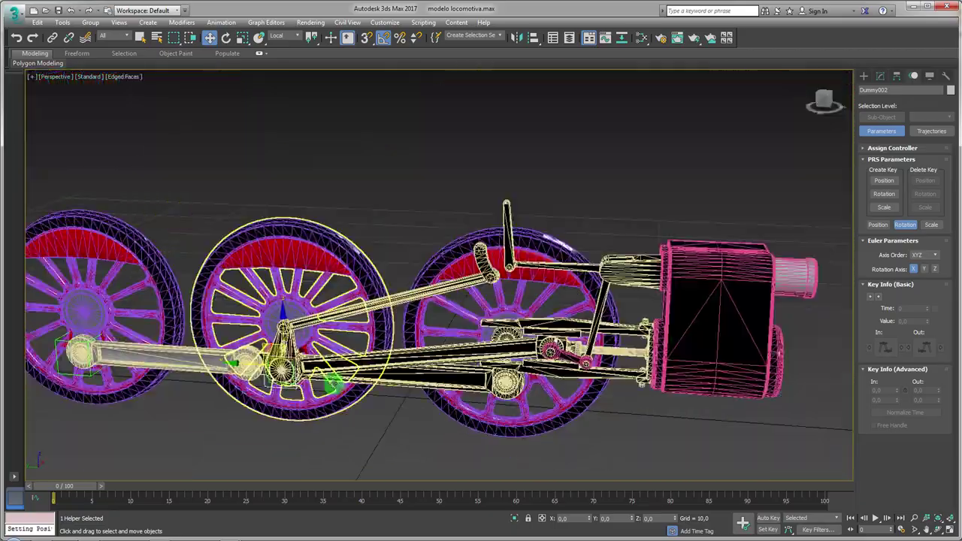
# - Shift-move clone Dummy003 to the right as Dummy005
pyautogui.click(138, 368)
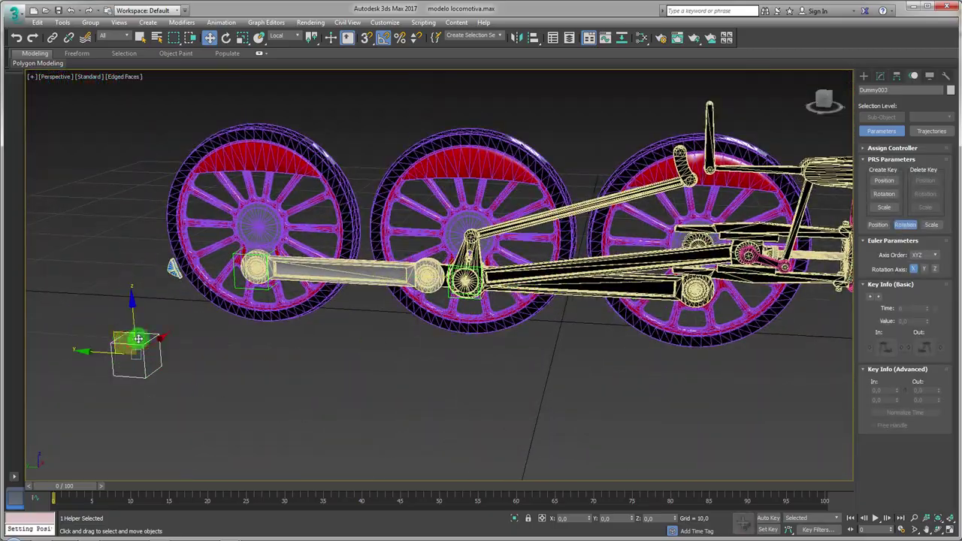
pyautogui.keyDown('shift'); pyautogui.moveTo(137, 339); pyautogui.dragTo(602, 352); pyautogui.keyUp('shift')
pyautogui.click(483, 321)
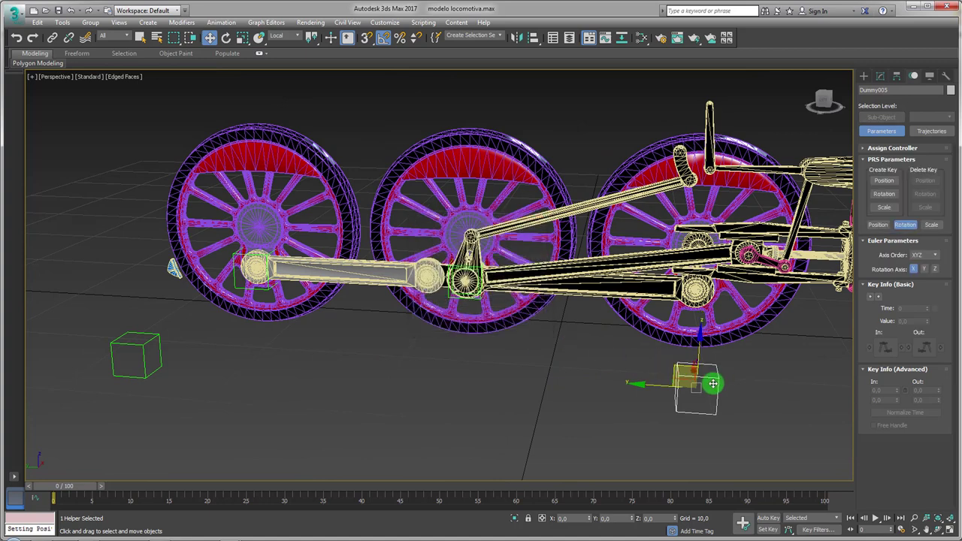
pyautogui.scroll(1, 695, 389)
pyautogui.scroll(1, 666, 410)
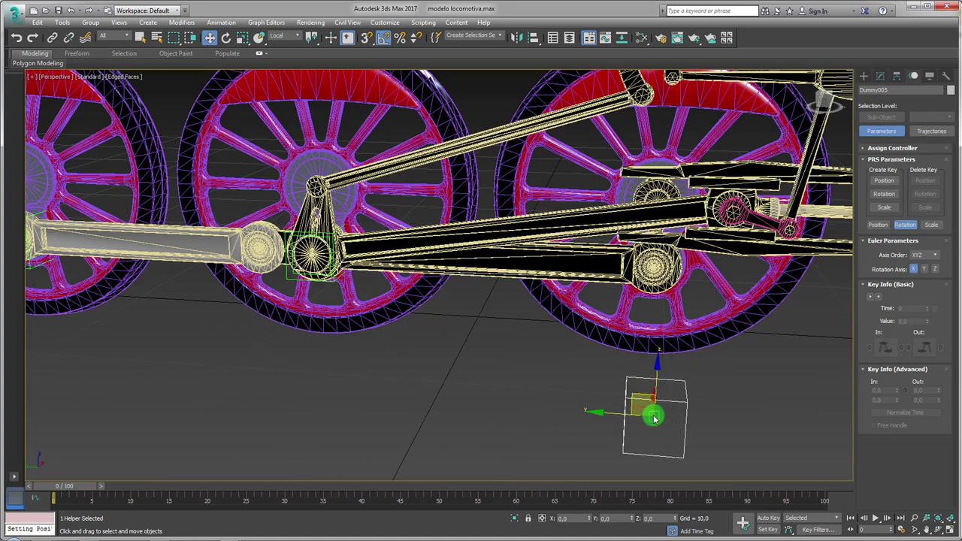
# - Move Dummy005 up onto the rod pin at the right-hand wheel
pyautogui.click(655, 419)
pyautogui.click(637, 389)
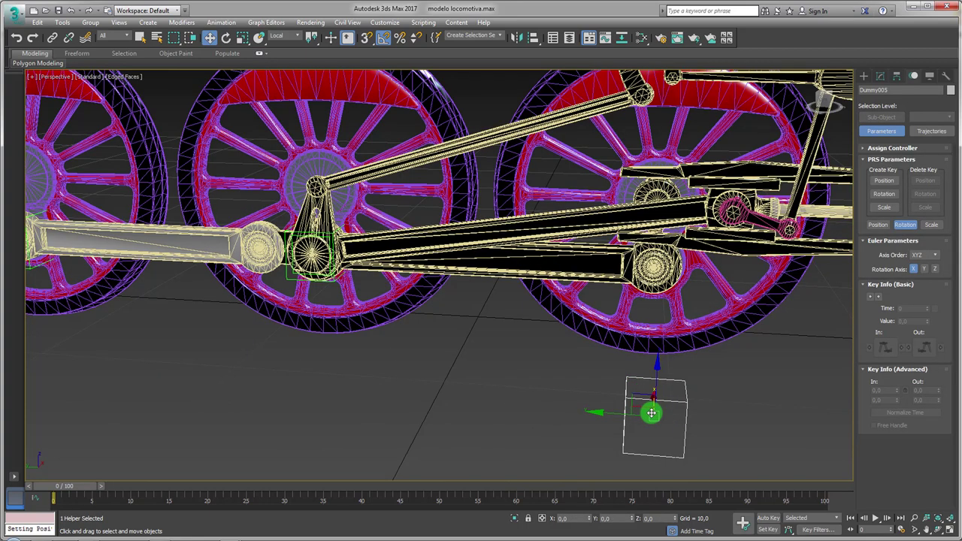
pyautogui.moveTo(652, 413); pyautogui.dragTo(719, 249)
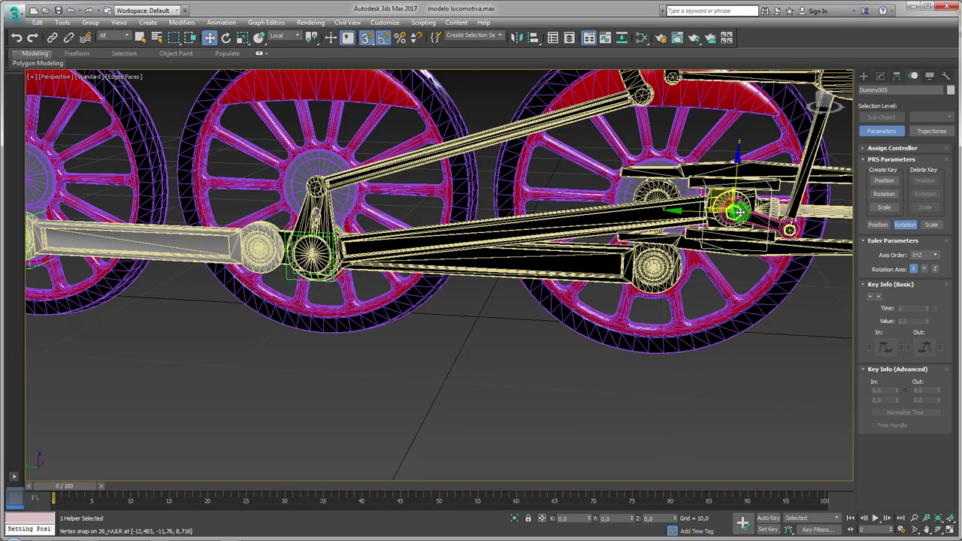
pyautogui.scroll(4, 739, 212)
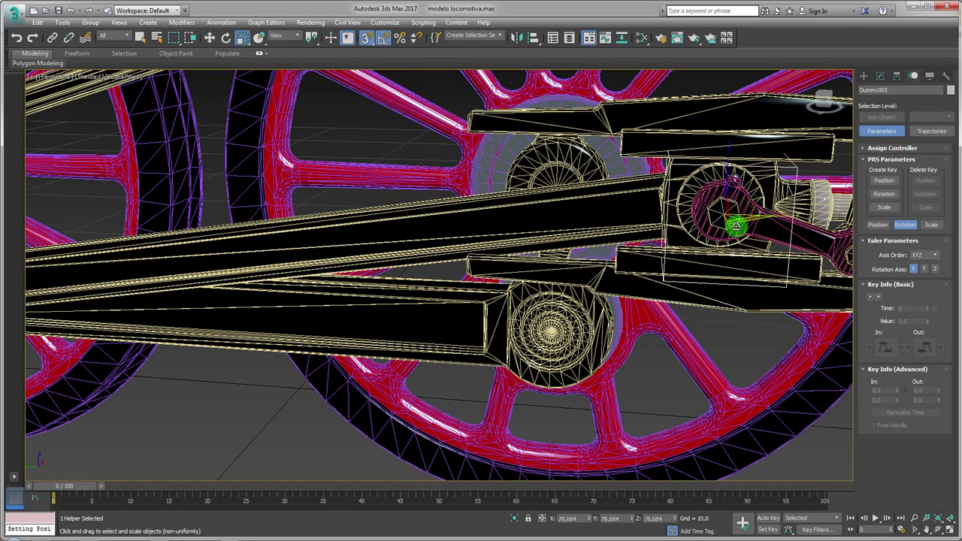
pyautogui.scroll(-4, 741, 210)
pyautogui.moveTo(602, 333)
pyautogui.keyDown('alt'); pyautogui.mouseDown(button='middle')
pyautogui.moveTo(668, 286)
pyautogui.moveTo(618, 327)
pyautogui.moveTo(623, 376)
pyautogui.moveTo(672, 308)
pyautogui.moveTo(618, 365)
pyautogui.mouseUp(button='middle'); pyautogui.keyUp('alt')
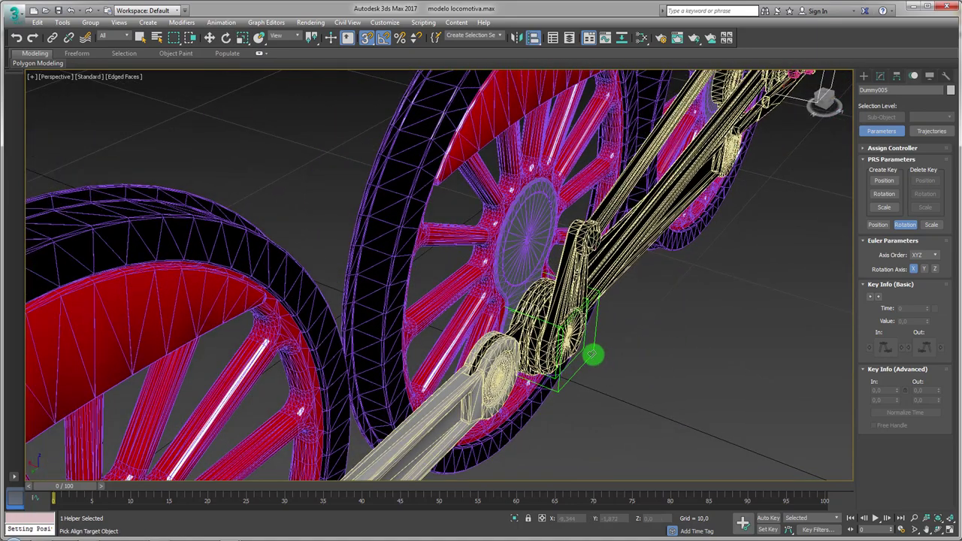
# - Align Dummy005's X position to Dummy002
pyautogui.click(592, 355)
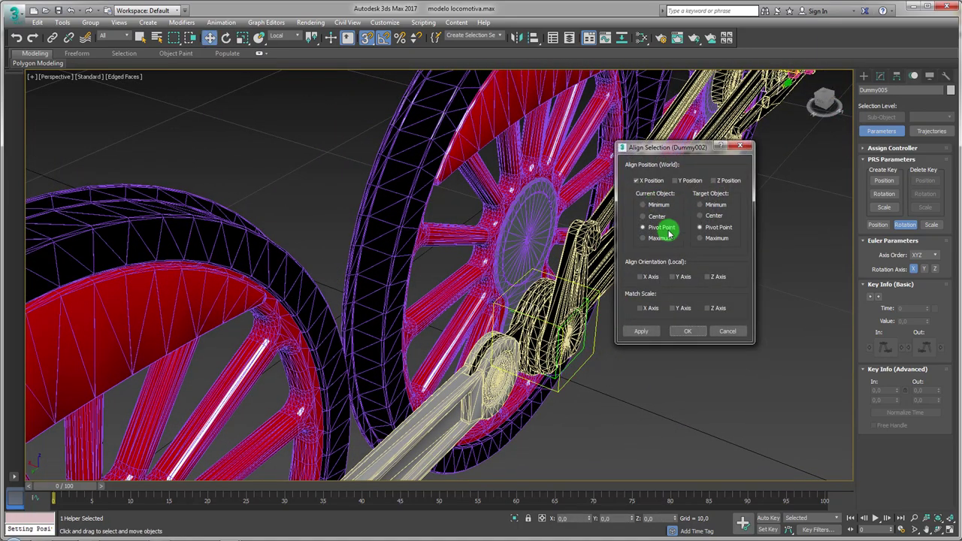
pyautogui.click(693, 331)
pyautogui.moveTo(693, 331)
pyautogui.keyDown('alt'); pyautogui.mouseDown(button='middle')
pyautogui.moveTo(623, 365)
pyautogui.moveTo(523, 354)
pyautogui.moveTo(576, 365)
pyautogui.moveTo(533, 354)
pyautogui.mouseUp(button='middle'); pyautogui.keyUp('alt')
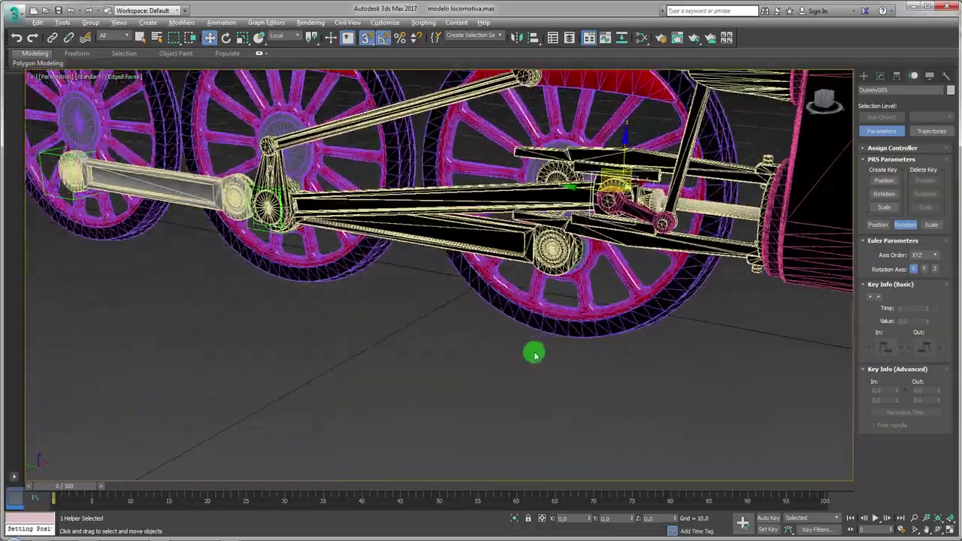
pyautogui.scroll(2, 588, 290)
pyautogui.scroll(3, 621, 283)
pyautogui.keyDown('alt'); pyautogui.moveTo(620, 283); pyautogui.dragTo(677, 213, button='middle'); pyautogui.keyUp('alt')
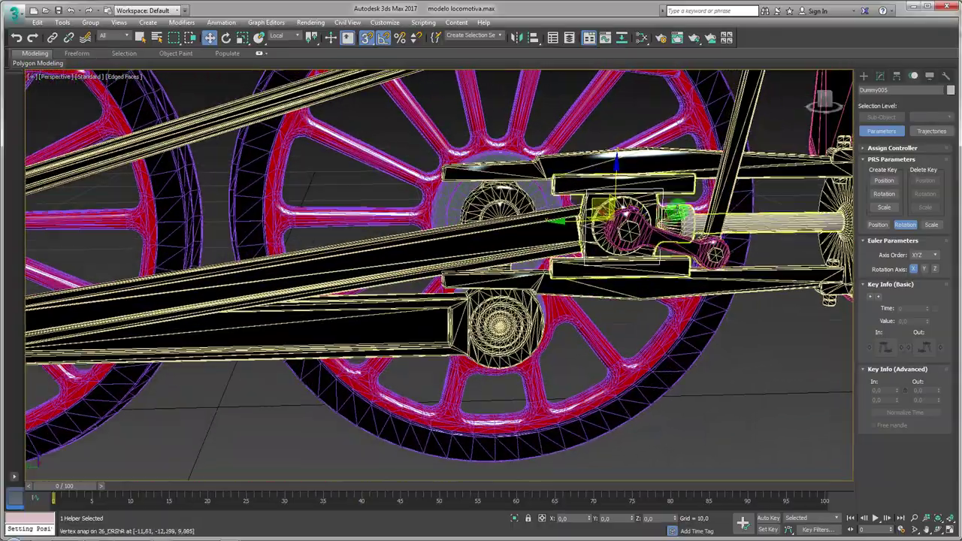
pyautogui.scroll(3, 666, 204)
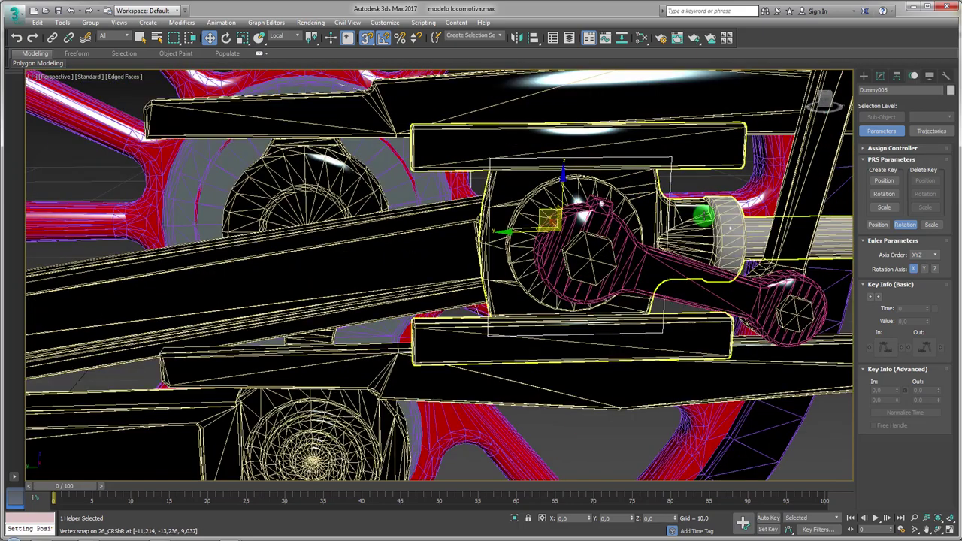
pyautogui.scroll(-5, 707, 232)
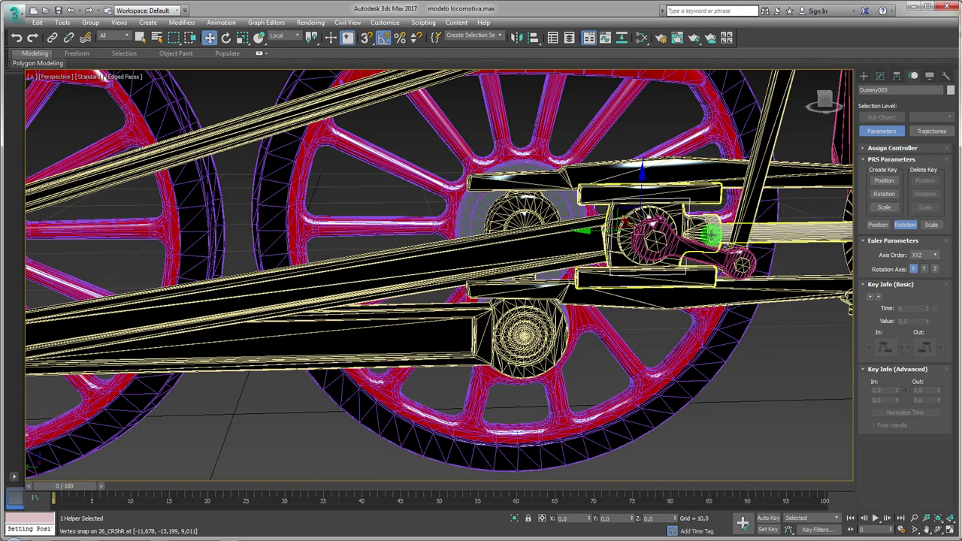
pyautogui.scroll(4, 709, 230)
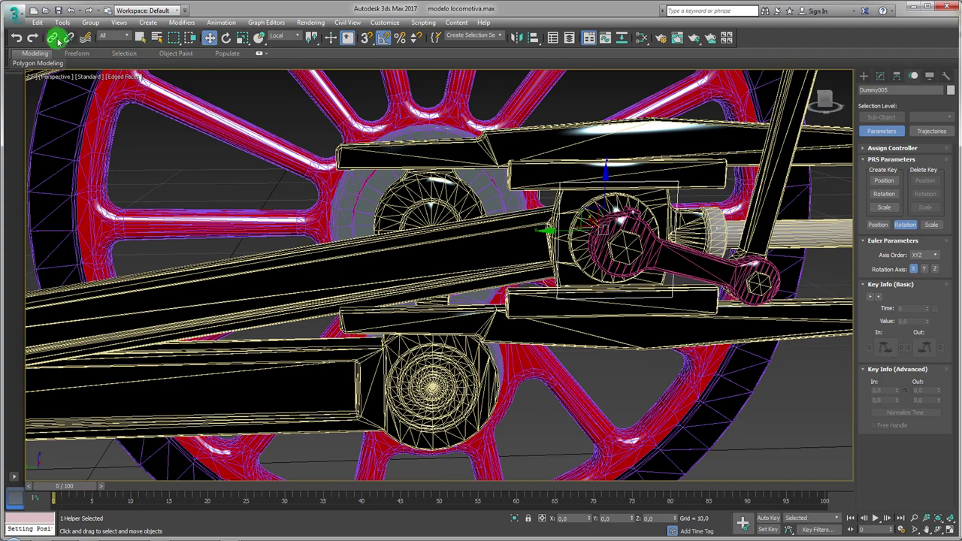
# - Link the 26_CRSNR piece to Dummy005 and move Dummy005 to test the rods
pyautogui.moveTo(716, 230); pyautogui.dragTo(679, 204)
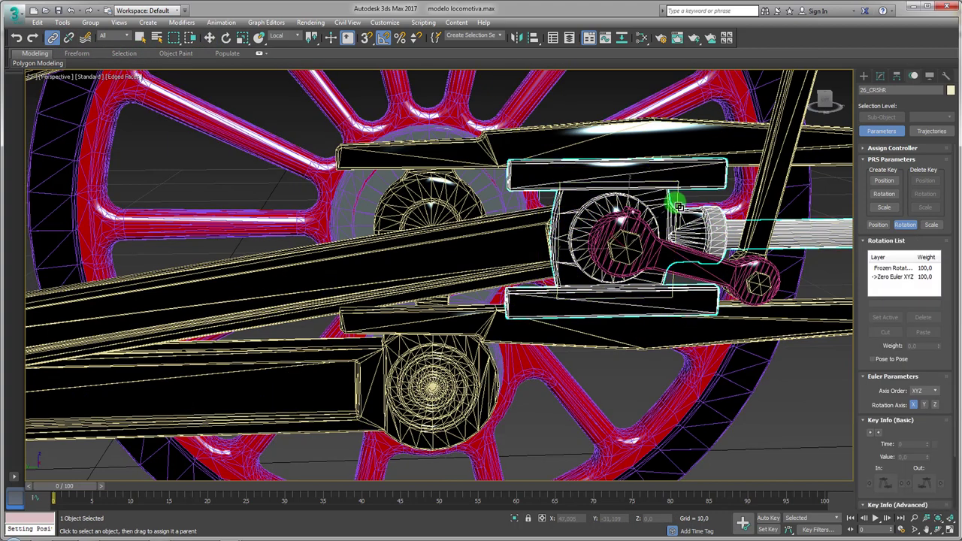
pyautogui.press('w')
pyautogui.click(679, 204)
pyautogui.scroll(-3, 662, 218)
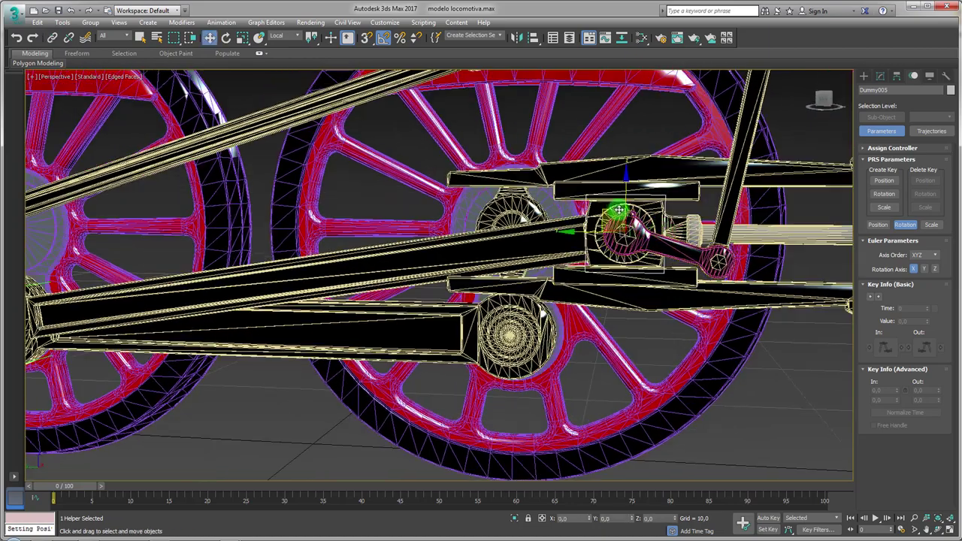
pyautogui.moveTo(611, 213); pyautogui.dragTo(616, 218)
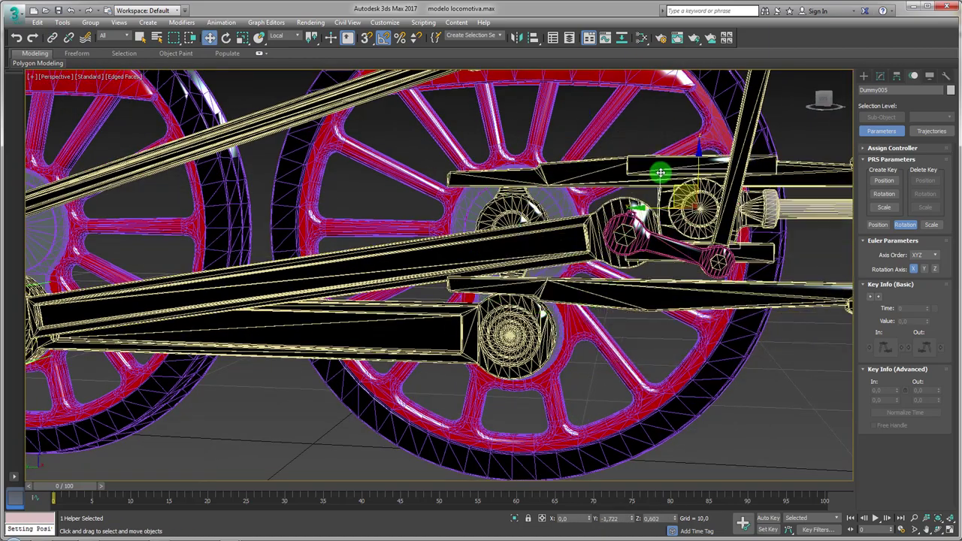
pyautogui.scroll(-2, 606, 258)
pyautogui.scroll(-2, 333, 279)
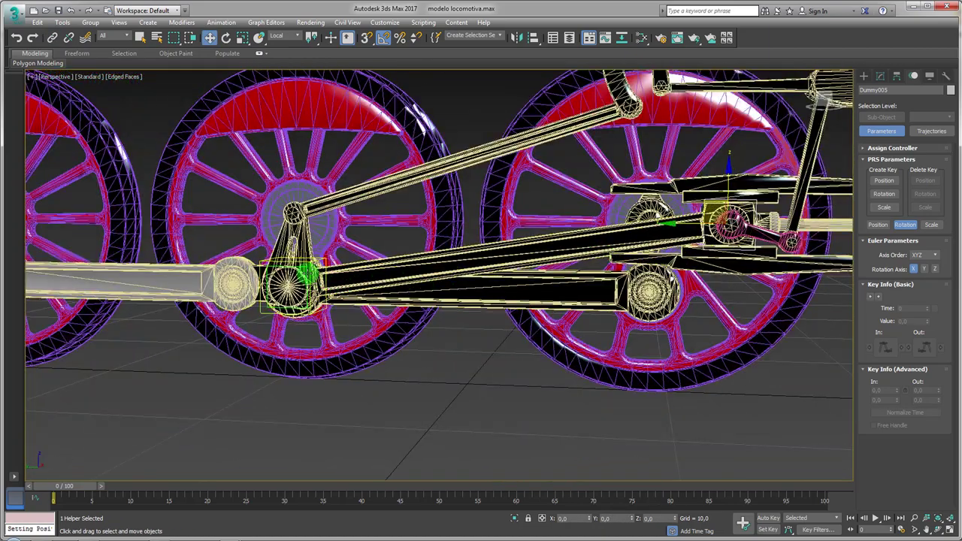
pyautogui.moveTo(306, 275)
pyautogui.keyDown('alt'); pyautogui.mouseDown(button='middle')
pyautogui.moveTo(371, 382)
pyautogui.moveTo(406, 354)
pyautogui.mouseUp(button='middle'); pyautogui.keyUp('alt')
# - Apply a LookAt Constraint to Dummy002 with Dummy005 as the target
pyautogui.moveTo(314, 329)
pyautogui.mouseDown()
pyautogui.moveTo(365, 236)
pyautogui.moveTo(290, 269)
pyautogui.mouseUp()
pyautogui.moveTo(290, 269)
pyautogui.keyDown('alt'); pyautogui.mouseDown(button='middle')
pyautogui.moveTo(382, 273)
pyautogui.moveTo(354, 254)
pyautogui.mouseUp(button='middle'); pyautogui.keyUp('alt')
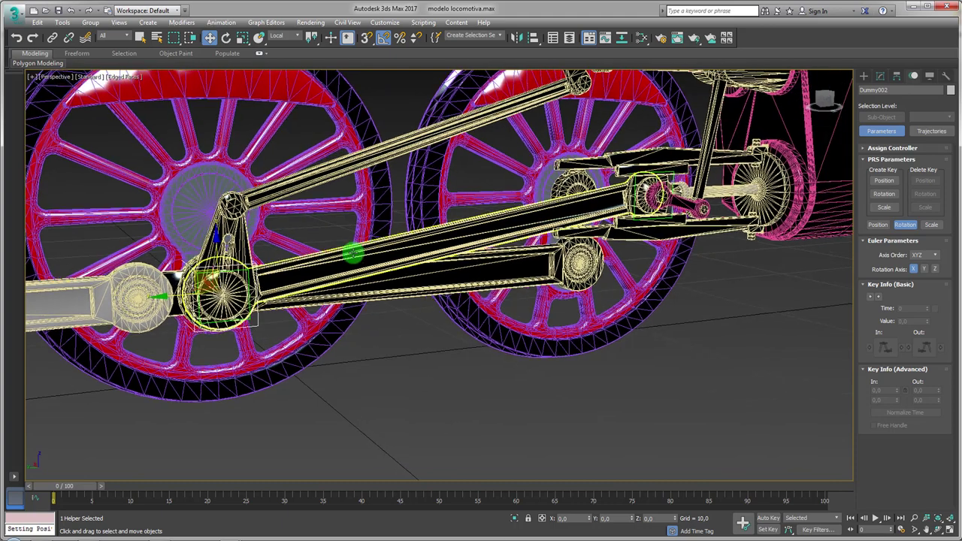
pyautogui.click(222, 22)
pyautogui.moveTo(234, 77)
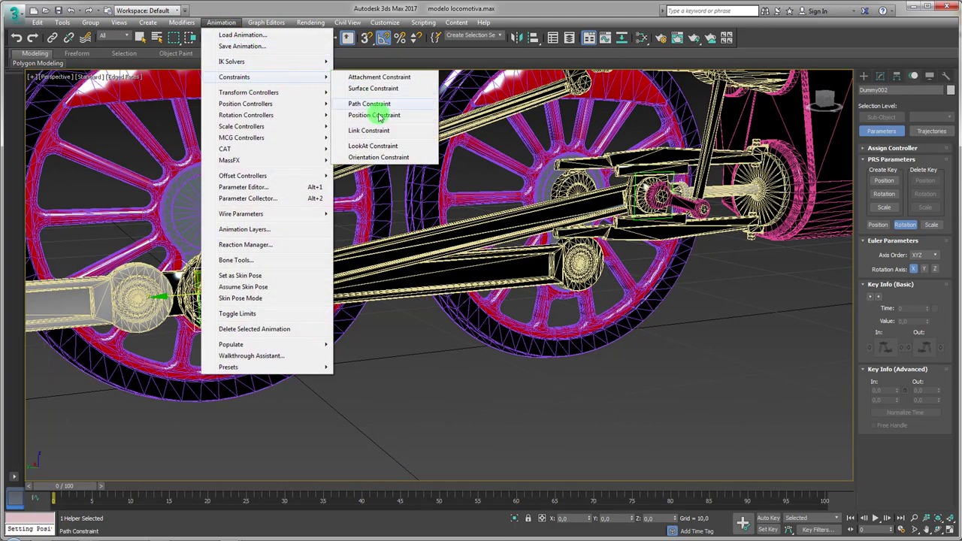
pyautogui.click(384, 147)
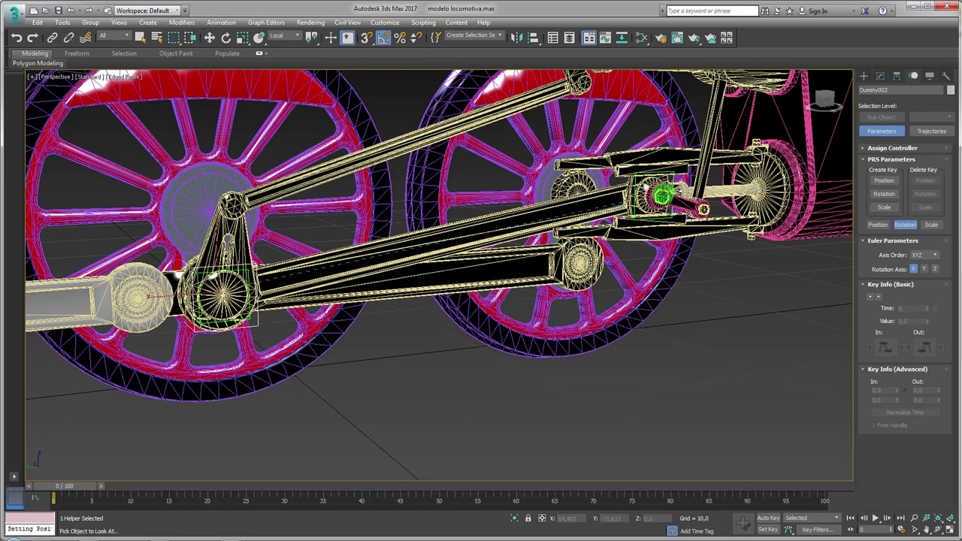
pyautogui.moveTo(616, 195)
pyautogui.keyDown('alt'); pyautogui.mouseDown(button='middle')
pyautogui.moveTo(616, 163)
pyautogui.moveTo(580, 236)
pyautogui.mouseUp(button='middle'); pyautogui.keyUp('alt')
pyautogui.scroll(2, 594, 203)
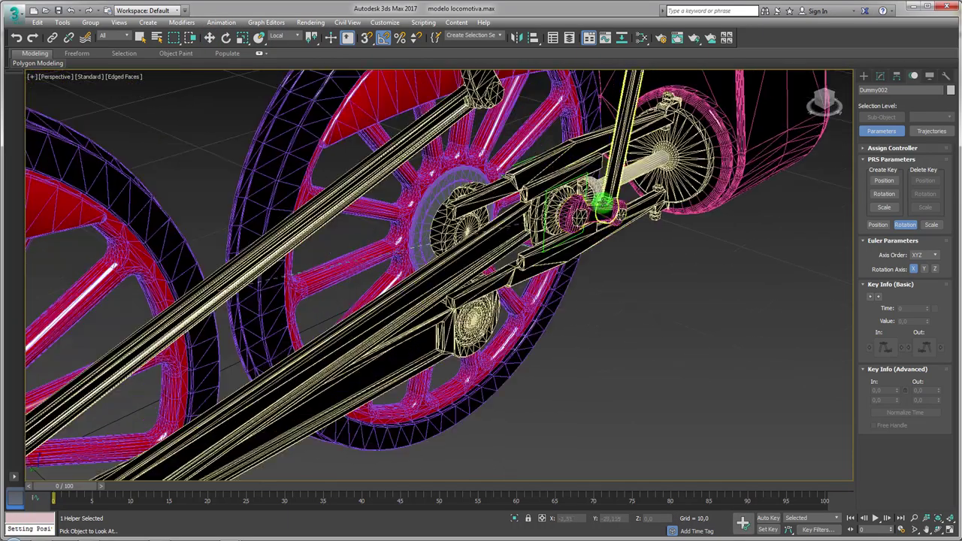
pyautogui.scroll(2, 586, 174)
pyautogui.click(585, 173)
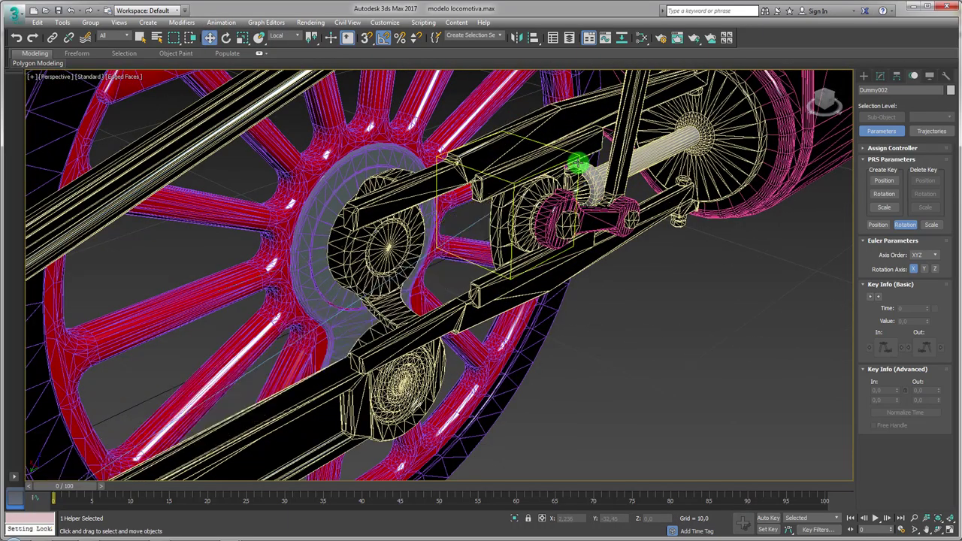
# - Enable Keep Initial Offset on Dummy002's LookAt constraint
pyautogui.scroll(-5, 577, 164)
pyautogui.moveTo(627, 232)
pyautogui.keyDown('alt'); pyautogui.mouseDown(button='middle')
pyautogui.moveTo(471, 234)
pyautogui.moveTo(440, 163)
pyautogui.mouseUp(button='middle'); pyautogui.keyUp('alt')
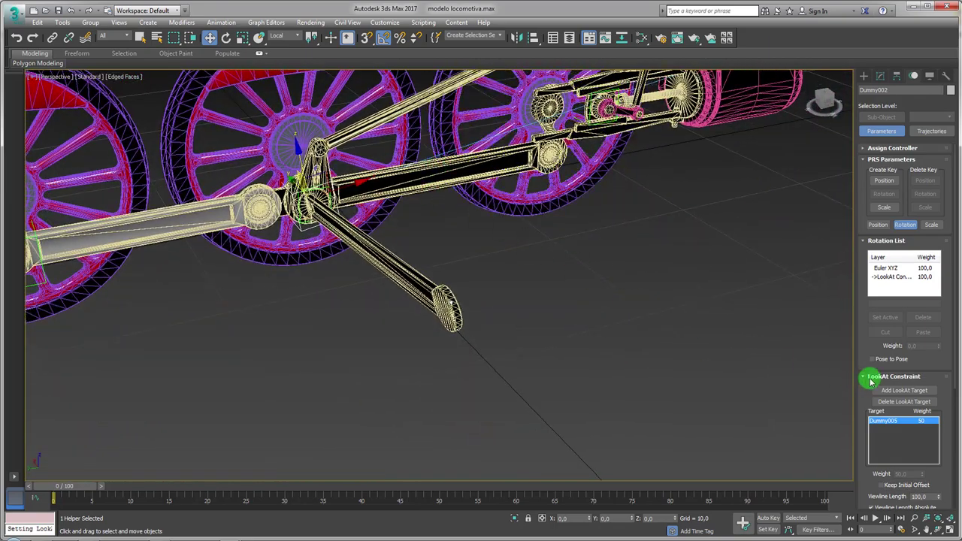
pyautogui.moveTo(863, 351)
pyautogui.mouseDown()
pyautogui.moveTo(859, 230)
pyautogui.moveTo(869, 217)
pyautogui.mouseUp()
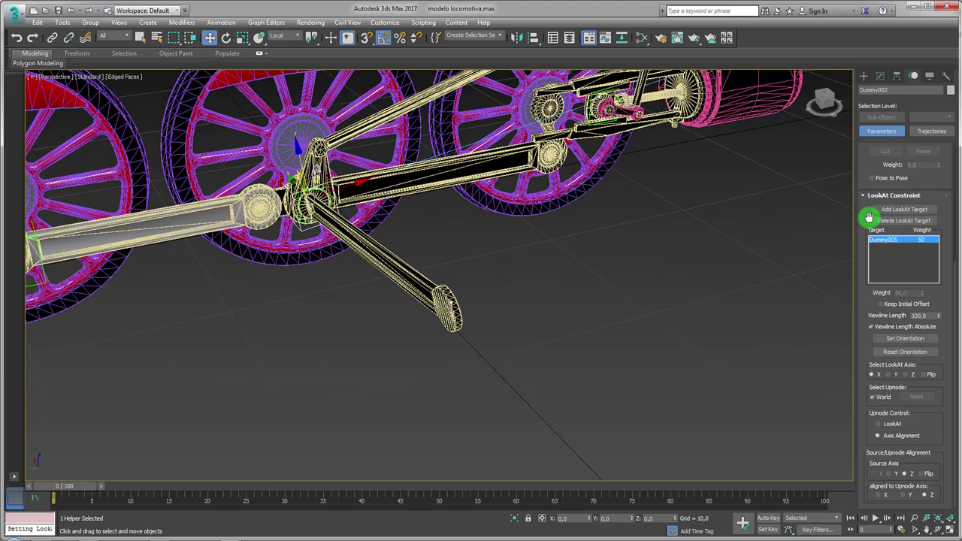
pyautogui.click(887, 304)
pyautogui.keyDown('alt'); pyautogui.moveTo(560, 268); pyautogui.dragTo(528, 323, button='middle'); pyautogui.keyUp('alt')
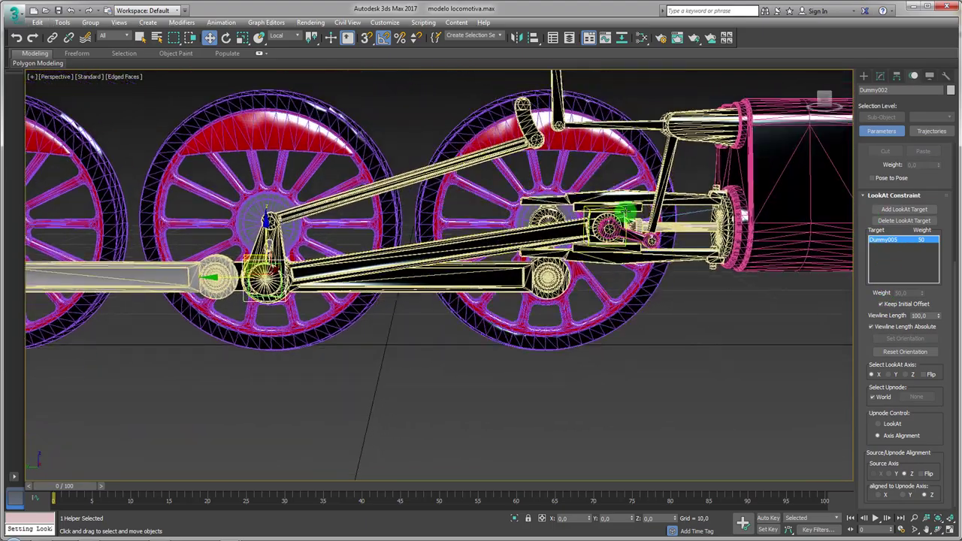
# - With vertex snapping on, snap Dummy005 onto the crank pin vertices
pyautogui.click(626, 213)
pyautogui.press('s')
pyautogui.keyDown('alt'); pyautogui.moveTo(626, 212); pyautogui.dragTo(592, 207, button='middle'); pyautogui.keyUp('alt')
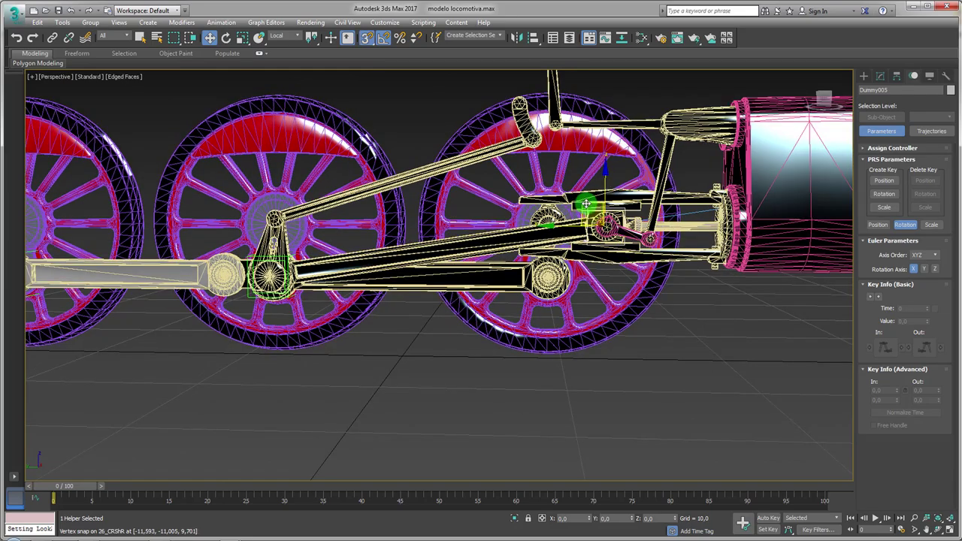
pyautogui.moveTo(592, 268)
pyautogui.mouseDown()
pyautogui.moveTo(526, 343)
pyautogui.moveTo(608, 206)
pyautogui.moveTo(576, 369)
pyautogui.moveTo(595, 256)
pyautogui.moveTo(636, 309)
pyautogui.moveTo(490, 275)
pyautogui.moveTo(632, 339)
pyautogui.moveTo(587, 216)
pyautogui.moveTo(526, 354)
pyautogui.moveTo(580, 176)
pyautogui.moveTo(580, 241)
pyautogui.mouseUp()
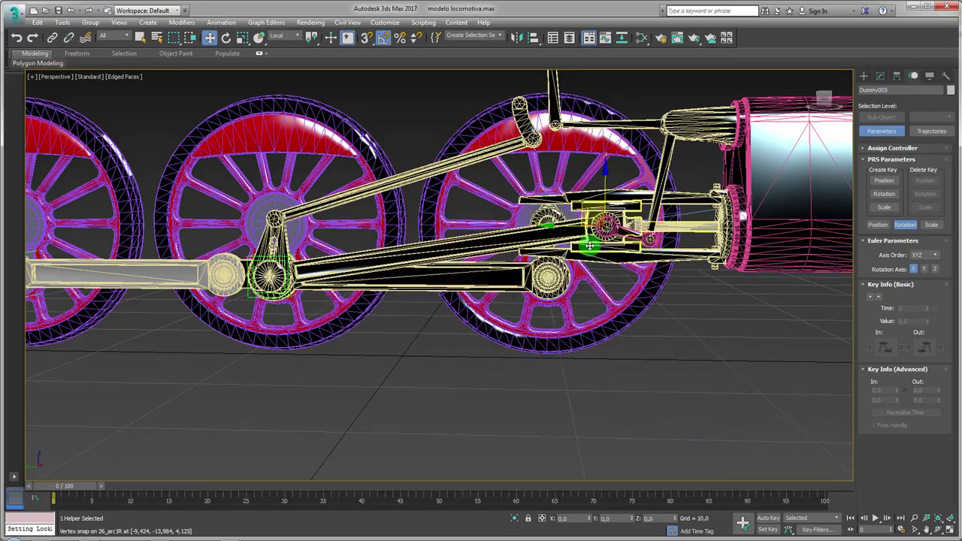
pyautogui.moveTo(580, 241)
pyautogui.keyDown('alt'); pyautogui.mouseDown(button='middle')
pyautogui.moveTo(624, 264)
pyautogui.moveTo(569, 209)
pyautogui.mouseUp(button='middle'); pyautogui.keyUp('alt')
pyautogui.scroll(4, 569, 209)
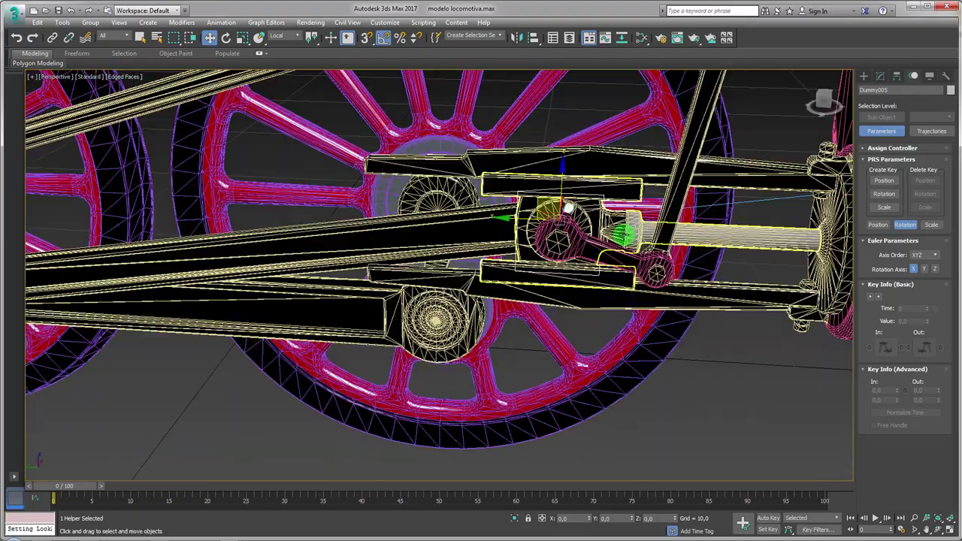
pyautogui.moveTo(518, 219)
pyautogui.mouseDown()
pyautogui.moveTo(679, 221)
pyautogui.moveTo(422, 227)
pyautogui.moveTo(714, 232)
pyautogui.mouseUp()
pyautogui.scroll(-3, 549, 300)
# - Switch to a Left wireframe view and reposition Dummy005 around the wheel
pyautogui.press('l')
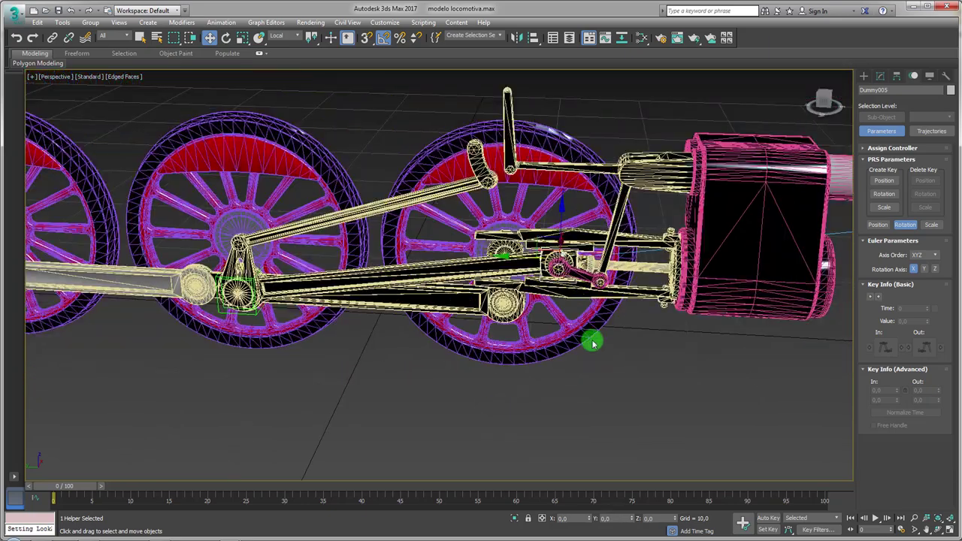
pyautogui.press('F3')
pyautogui.scroll(8, 592, 338)
pyautogui.scroll(-3, 583, 340)
pyautogui.scroll(-3, 579, 343)
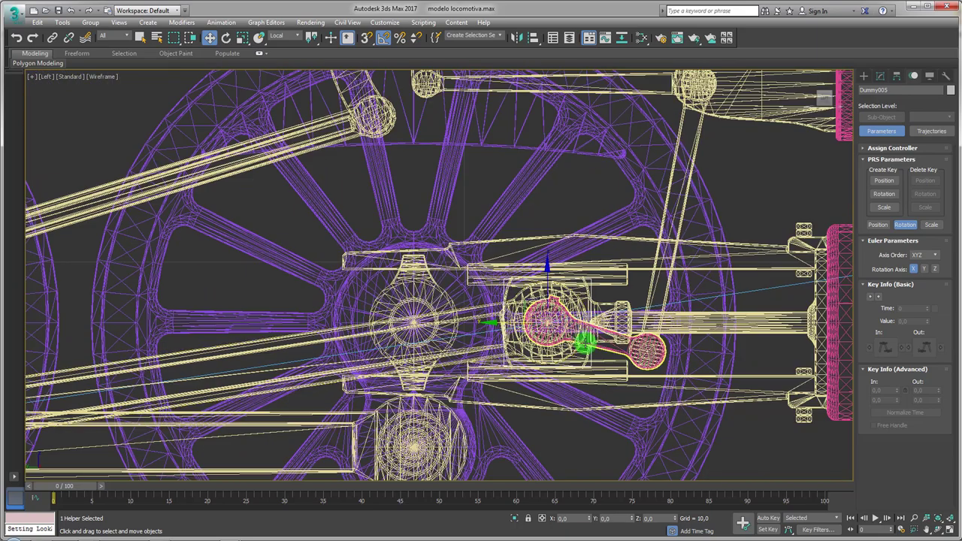
pyautogui.scroll(-2, 591, 351)
pyautogui.moveTo(591, 350); pyautogui.dragTo(577, 303, button='middle')
pyautogui.moveTo(577, 302)
pyautogui.mouseDown()
pyautogui.moveTo(483, 339)
pyautogui.moveTo(519, 246)
pyautogui.mouseUp()
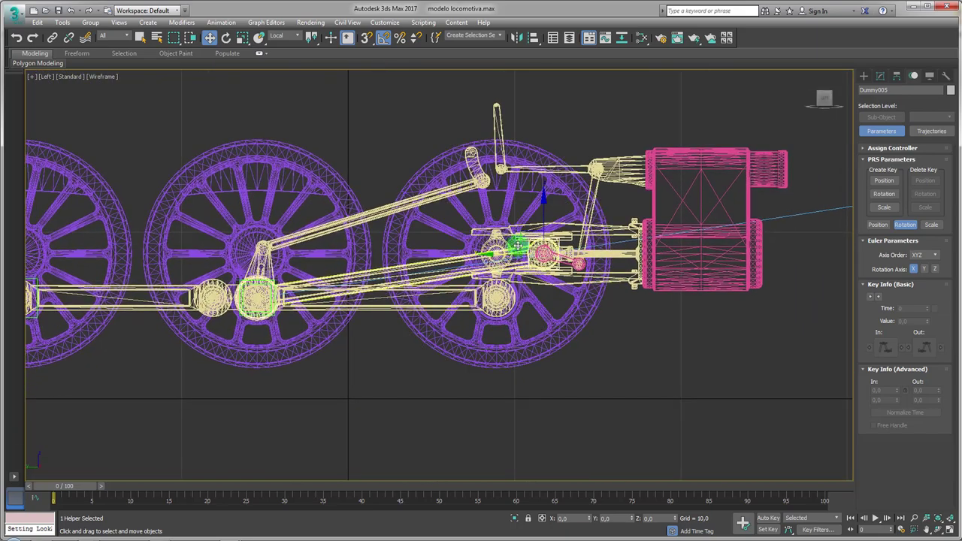
pyautogui.moveTo(556, 317); pyautogui.dragTo(559, 306)
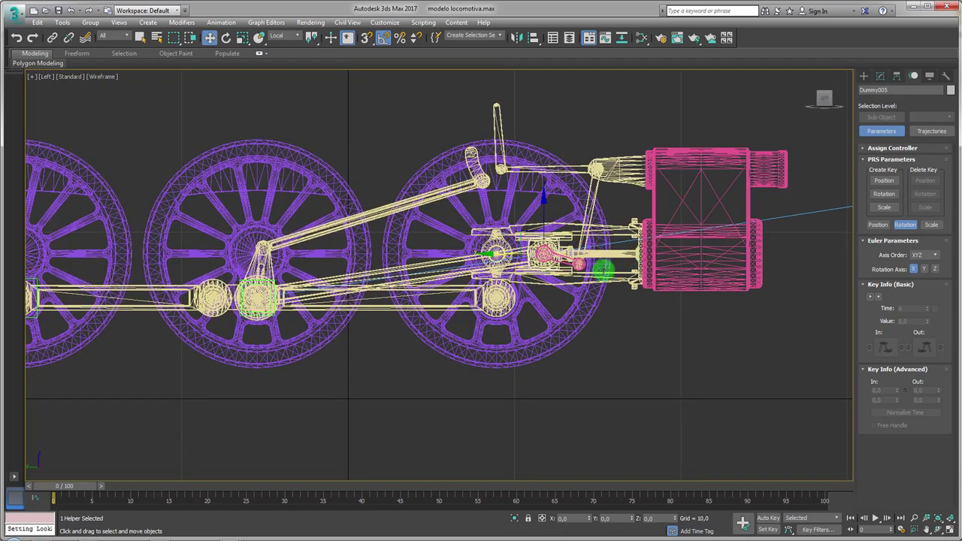
pyautogui.scroll(2, 561, 242)
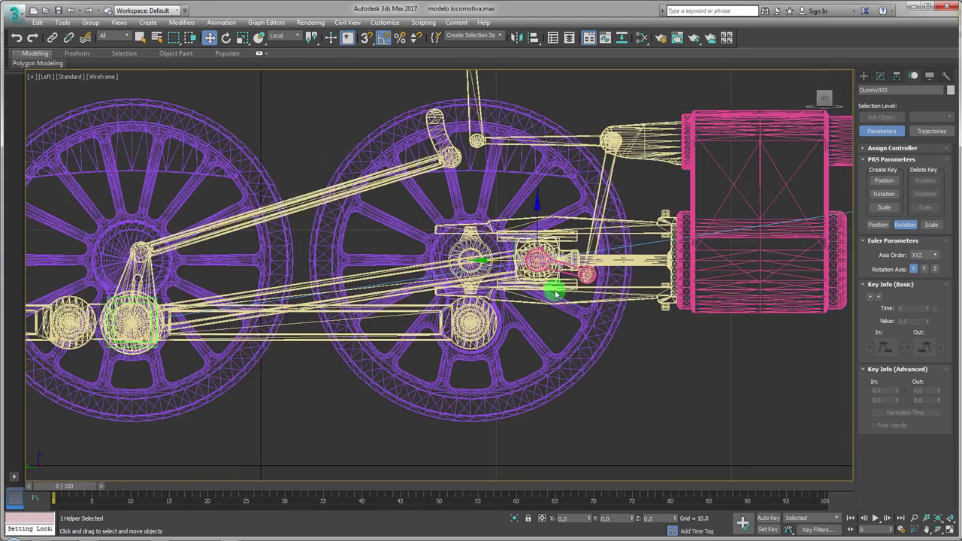
pyautogui.moveTo(555, 313); pyautogui.dragTo(305, 490)
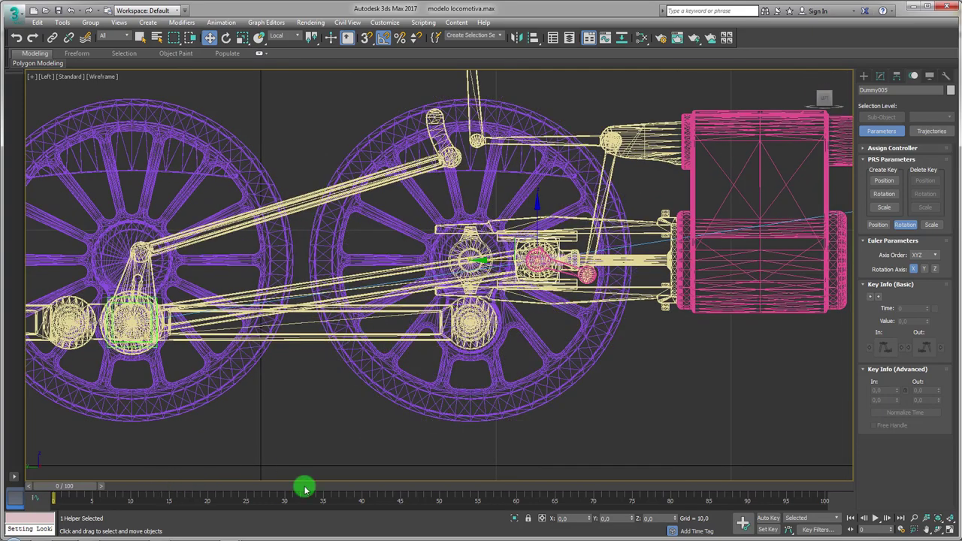
# - With Auto Key on at frame 7, move Dummy005 left to key its new position
pyautogui.click(770, 518)
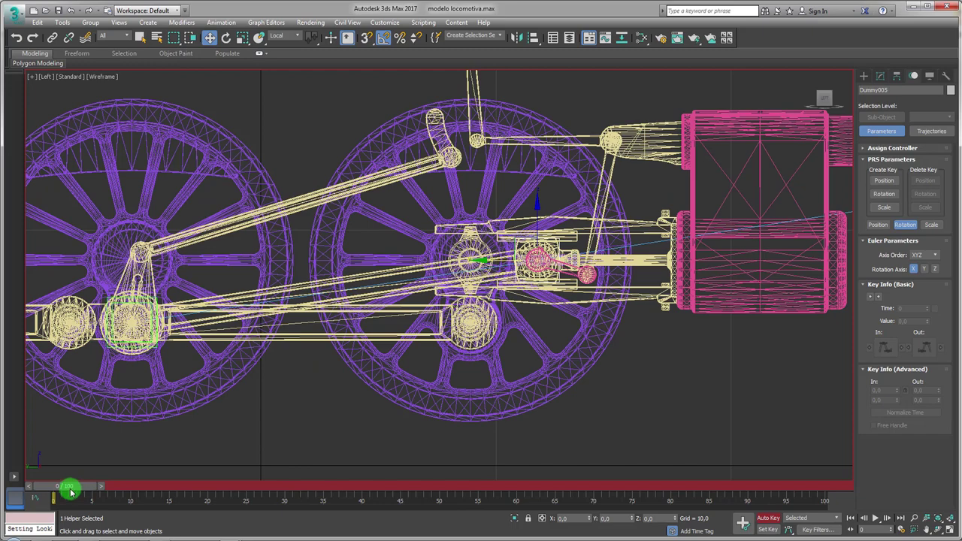
pyautogui.moveTo(65, 490); pyautogui.dragTo(118, 488)
pyautogui.scroll(-4, 142, 432)
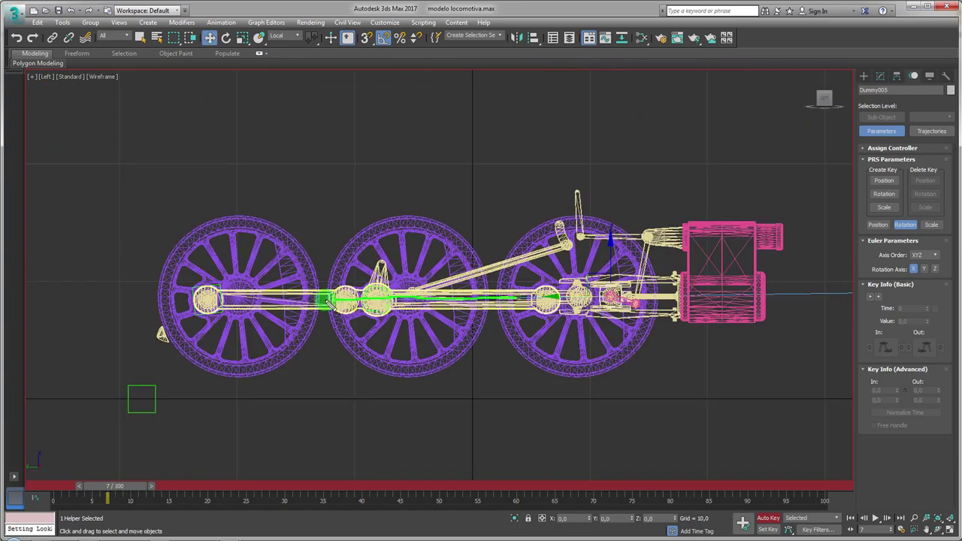
pyautogui.scroll(8, 572, 293)
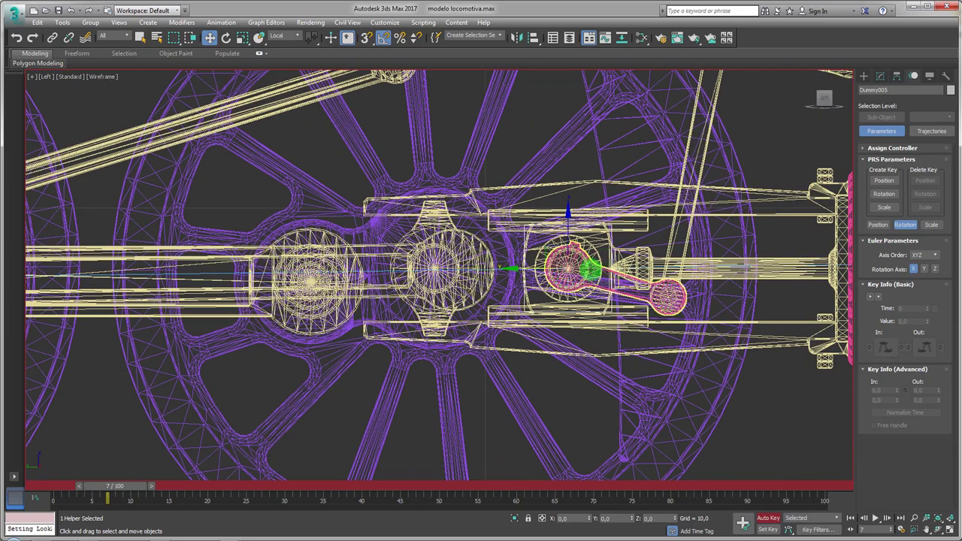
pyautogui.moveTo(537, 270)
pyautogui.mouseDown()
pyautogui.moveTo(311, 275)
pyautogui.moveTo(519, 281)
pyautogui.moveTo(408, 294)
pyautogui.moveTo(544, 294)
pyautogui.moveTo(430, 281)
pyautogui.moveTo(451, 307)
pyautogui.moveTo(710, 472)
pyautogui.mouseUp()
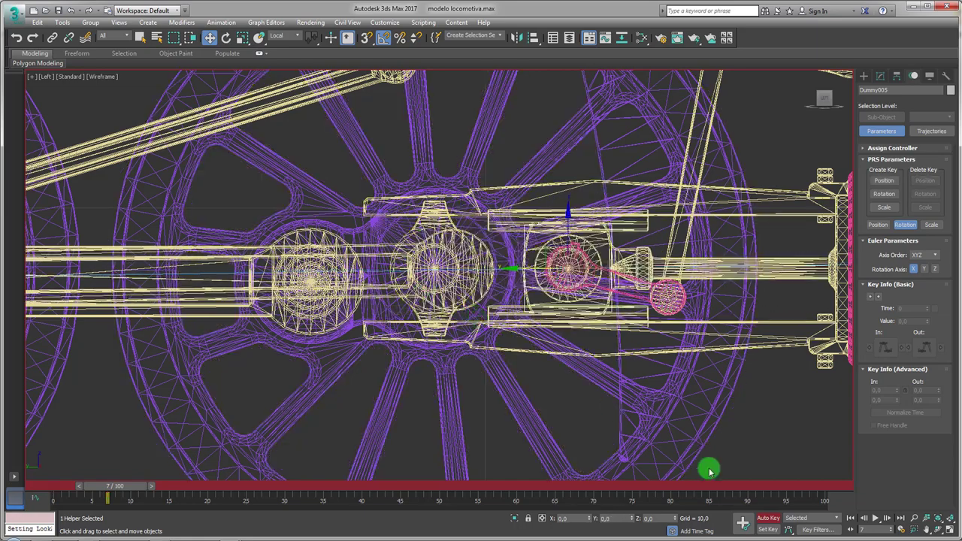
# - Turn Auto Key off and set the puxavante rod's object colour to green
pyautogui.click(768, 520)
pyautogui.click(369, 245)
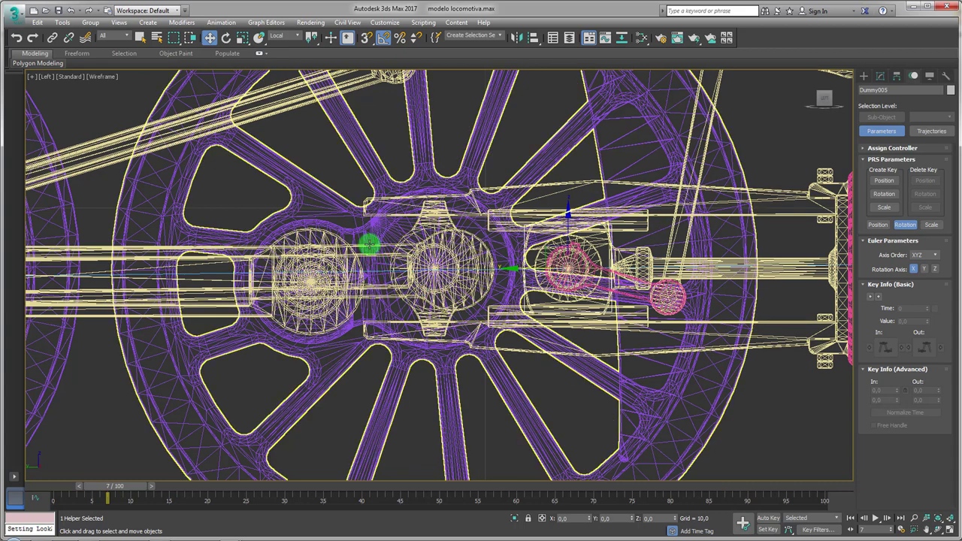
pyautogui.click(952, 90)
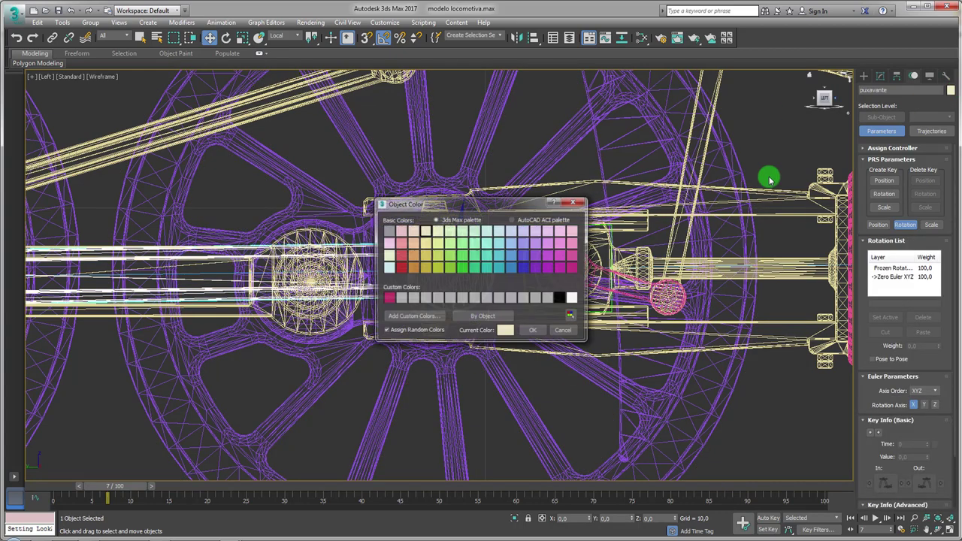
pyautogui.click(531, 332)
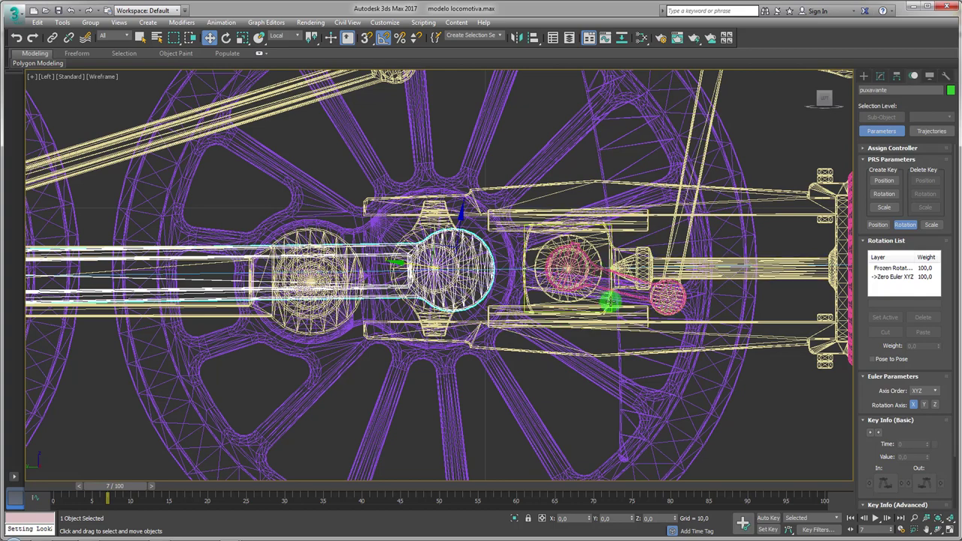
# - With Auto Key on, key Dummy005 sliding left, then right of the wheel centre
pyautogui.click(527, 275)
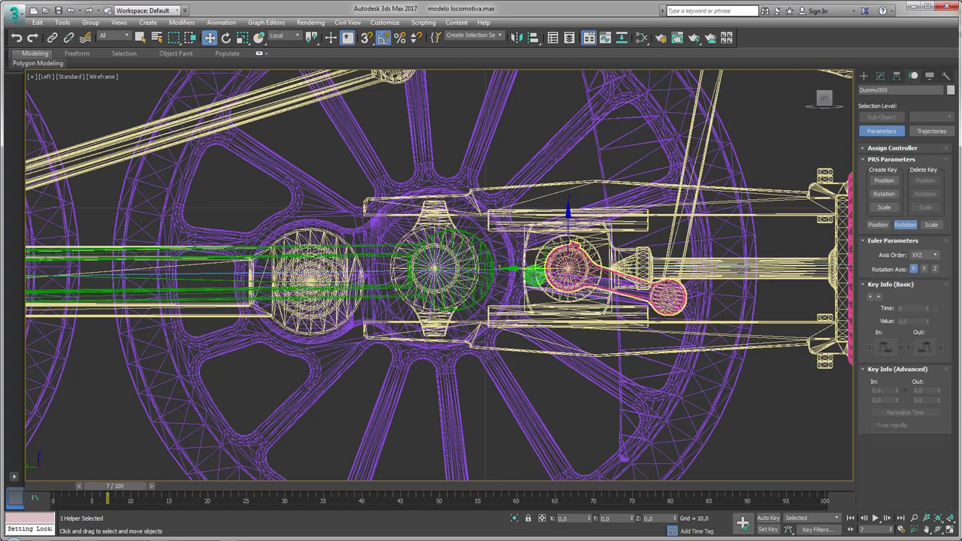
pyautogui.click(766, 519)
pyautogui.moveTo(533, 269); pyautogui.dragTo(418, 272)
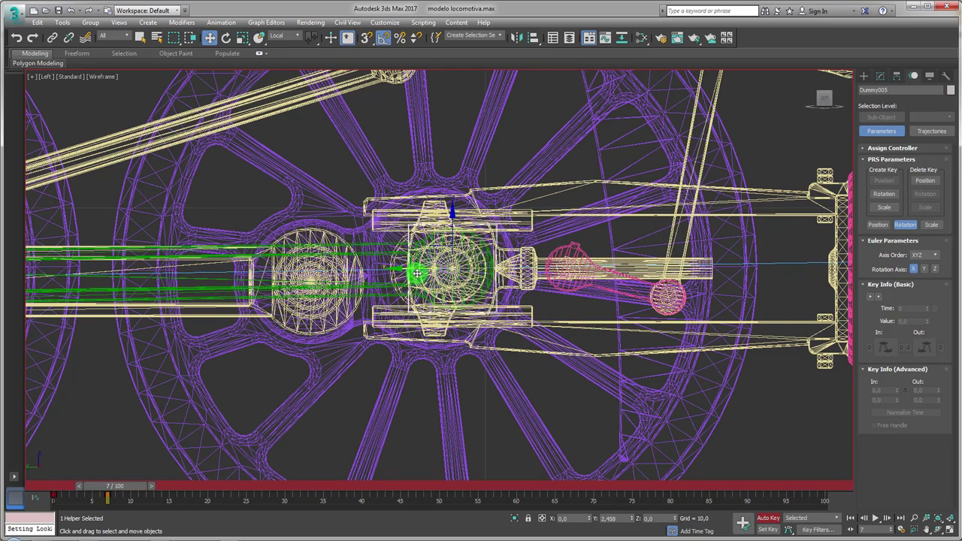
pyautogui.scroll(2, 417, 271)
pyautogui.scroll(1, 418, 269)
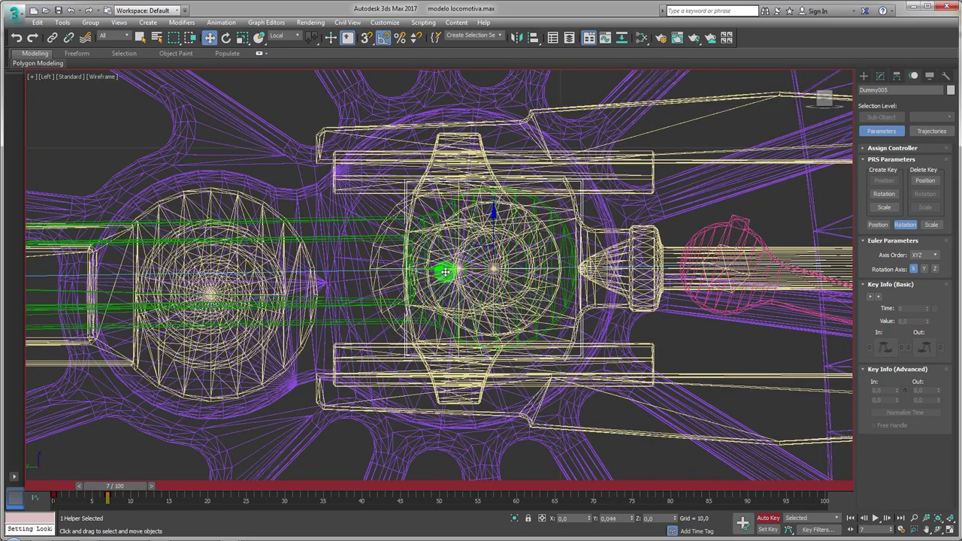
pyautogui.moveTo(418, 269); pyautogui.dragTo(583, 263)
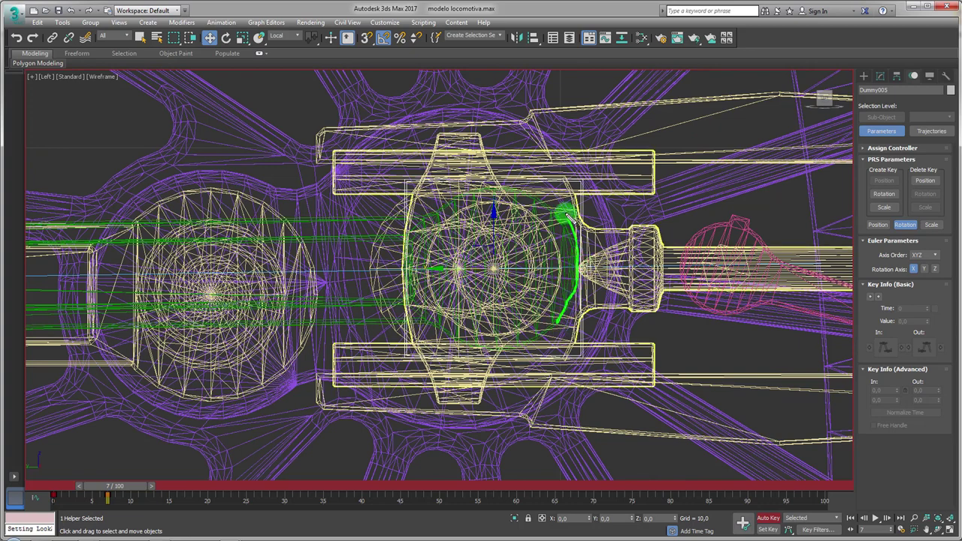
pyautogui.scroll(-3, 615, 310)
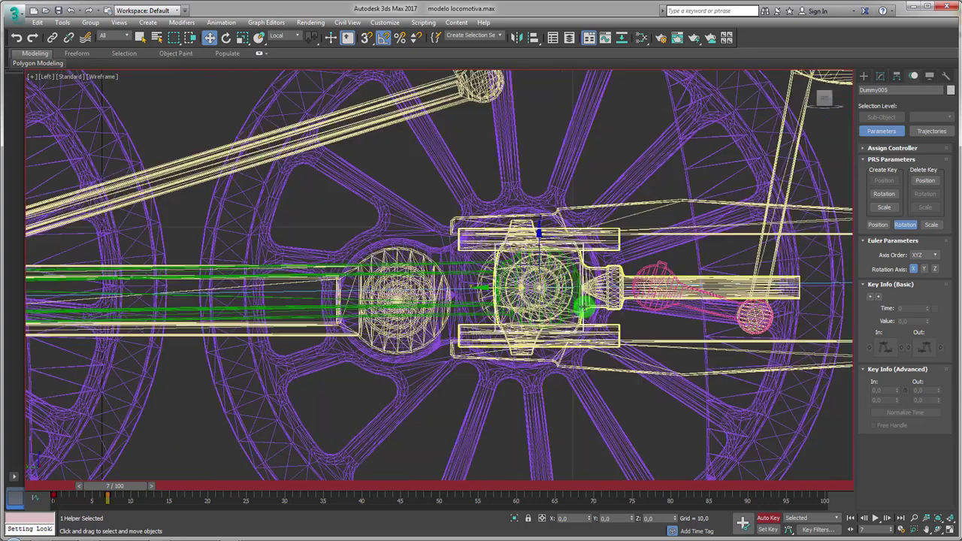
pyautogui.scroll(-2, 571, 331)
# - At frame 23, slide Dummy005 and the crosshead assembly to the right
pyautogui.moveTo(124, 489); pyautogui.dragTo(242, 468)
pyautogui.scroll(-2, 242, 468)
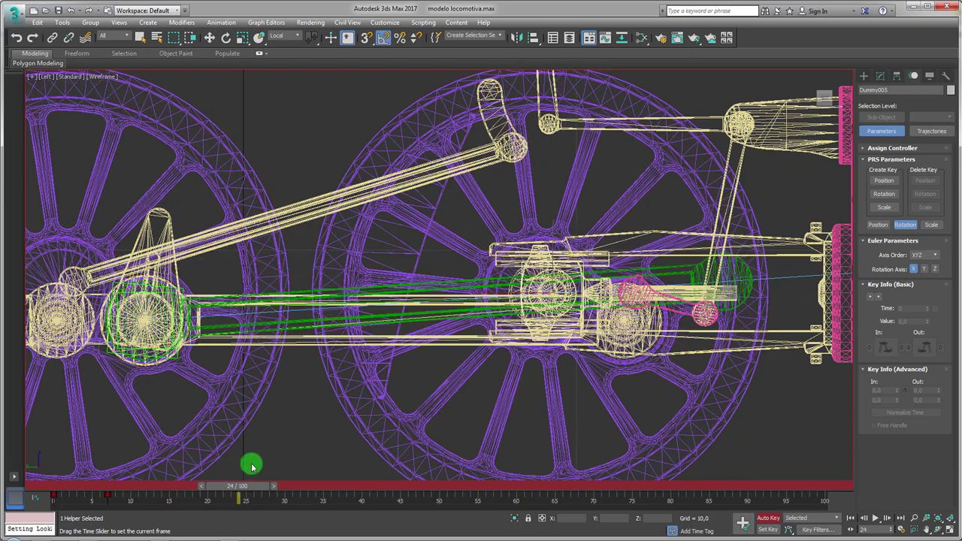
pyautogui.scroll(-2, 248, 464)
pyautogui.press('w')
pyautogui.scroll(-2, 582, 318)
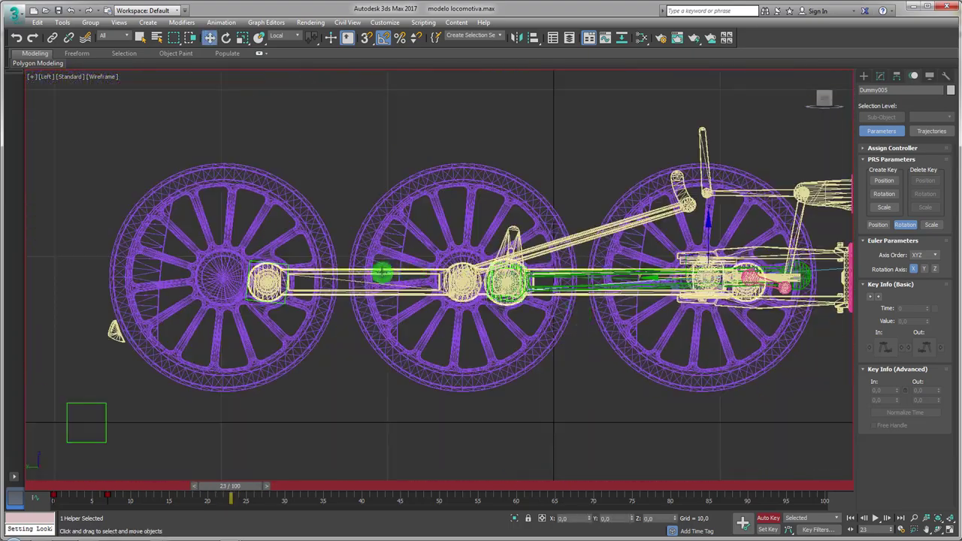
pyautogui.scroll(2, 782, 283)
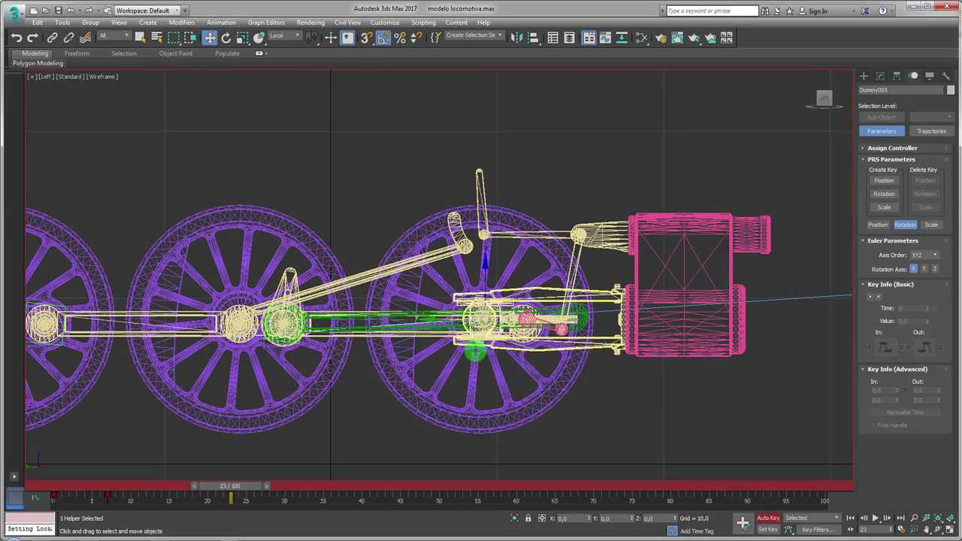
pyautogui.scroll(3, 782, 283)
pyautogui.scroll(3, 782, 283)
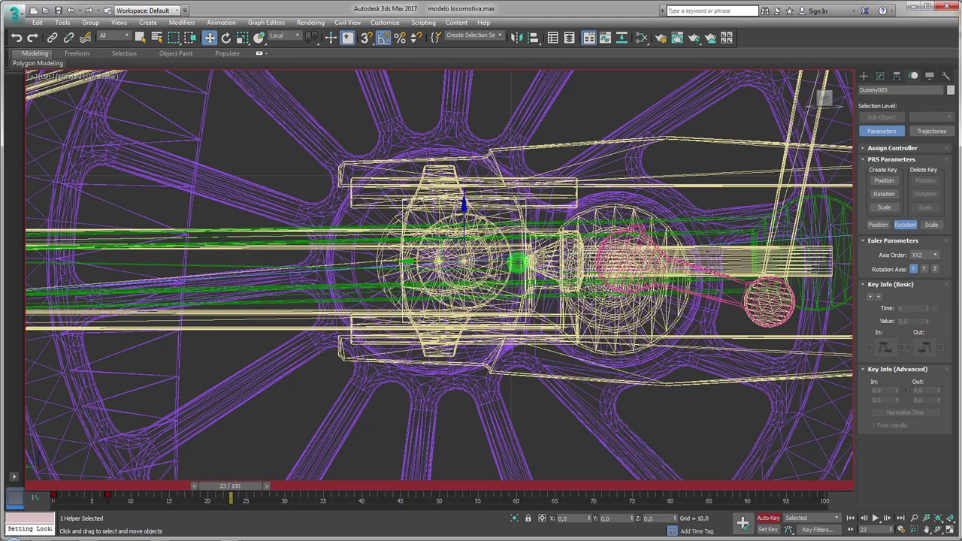
pyautogui.moveTo(782, 282); pyautogui.dragTo(744, 317, button='middle')
pyautogui.moveTo(380, 296); pyautogui.dragTo(733, 295)
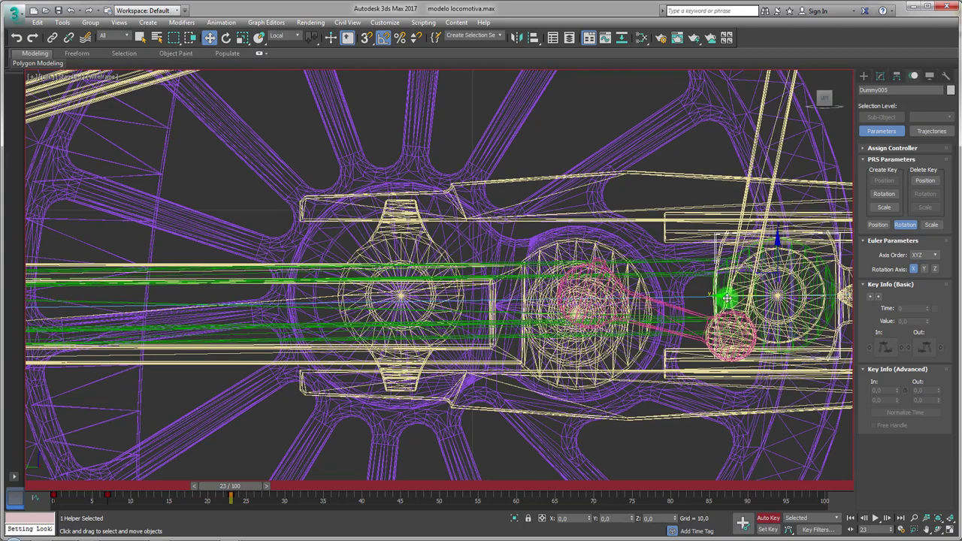
# - Copy Dummy005's frame 0 key to frame 24 to close the loop, then scrub
pyautogui.scroll(-4, 732, 295)
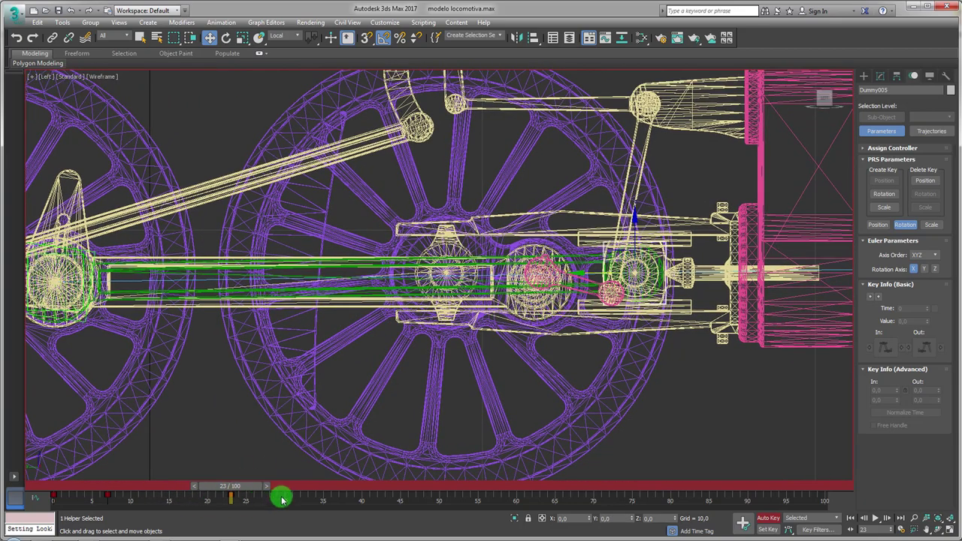
pyautogui.moveTo(250, 490); pyautogui.dragTo(306, 488)
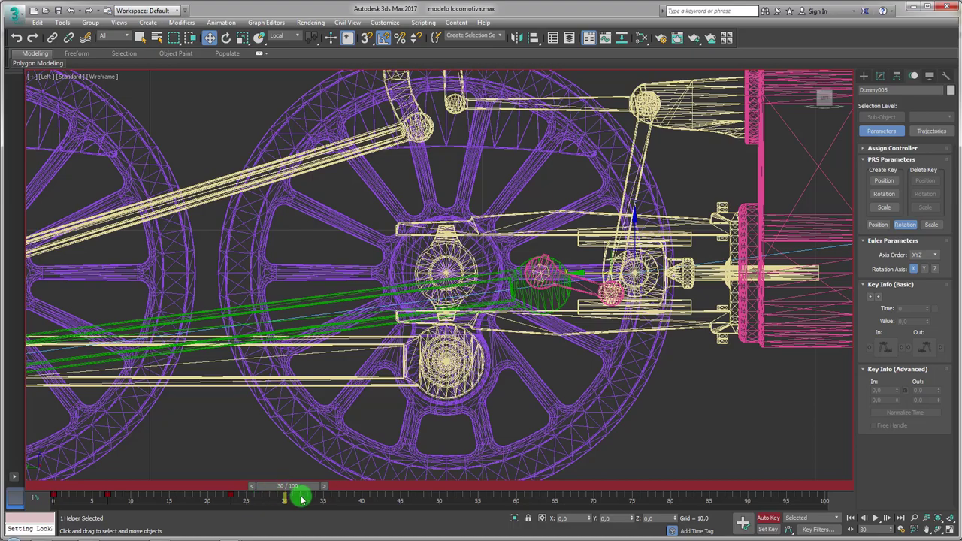
pyautogui.moveTo(90, 503); pyautogui.dragTo(60, 499)
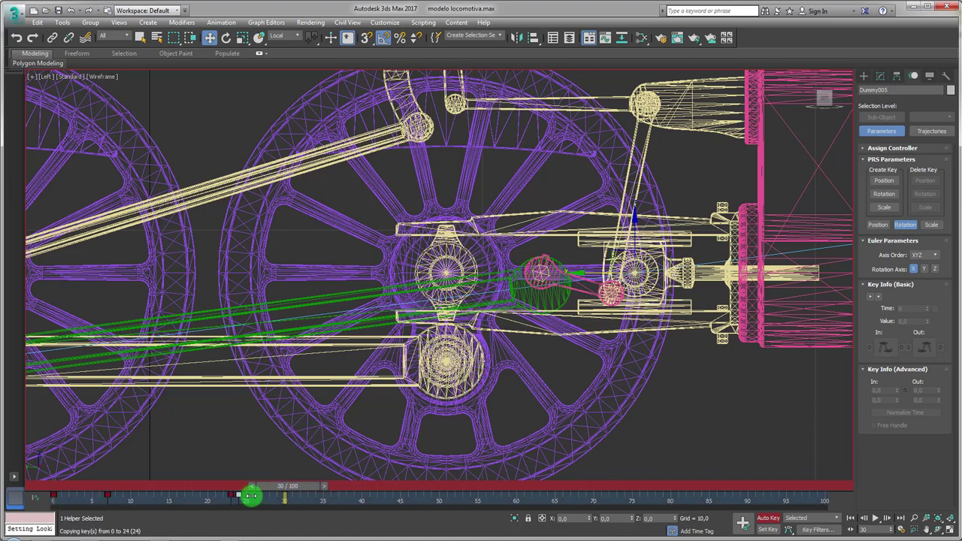
pyautogui.moveTo(301, 488); pyautogui.dragTo(25, 496)
pyautogui.moveTo(619, 323); pyautogui.dragTo(522, 356, button='middle')
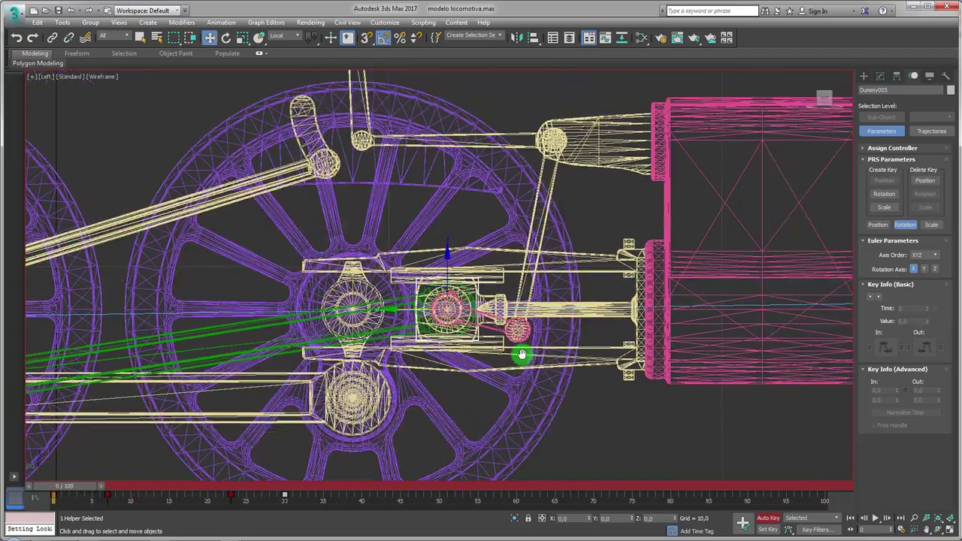
# - Turn off Auto Key and inspect 26_CRSNR's Editable Mesh at vertex level
pyautogui.click(768, 517)
pyautogui.moveTo(106, 486); pyautogui.dragTo(142, 487)
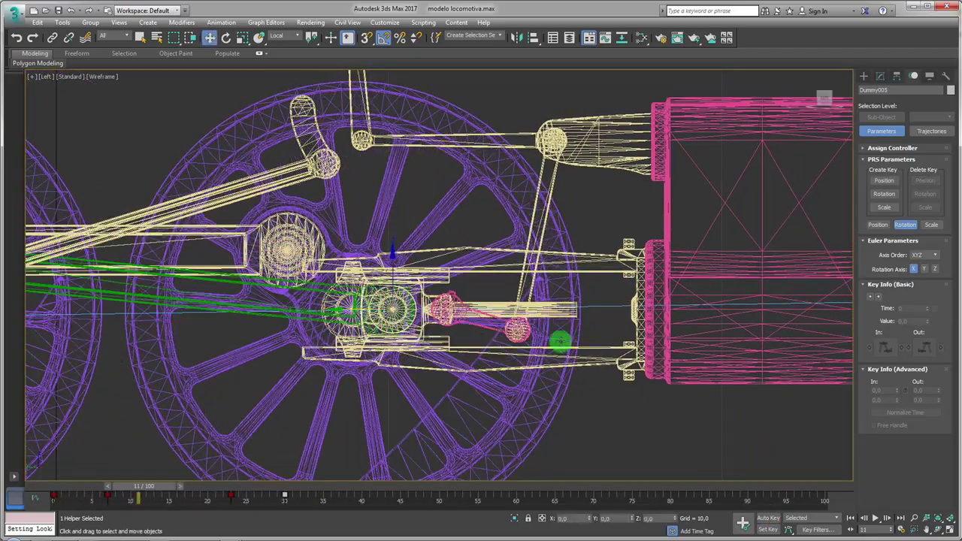
pyautogui.click(559, 315)
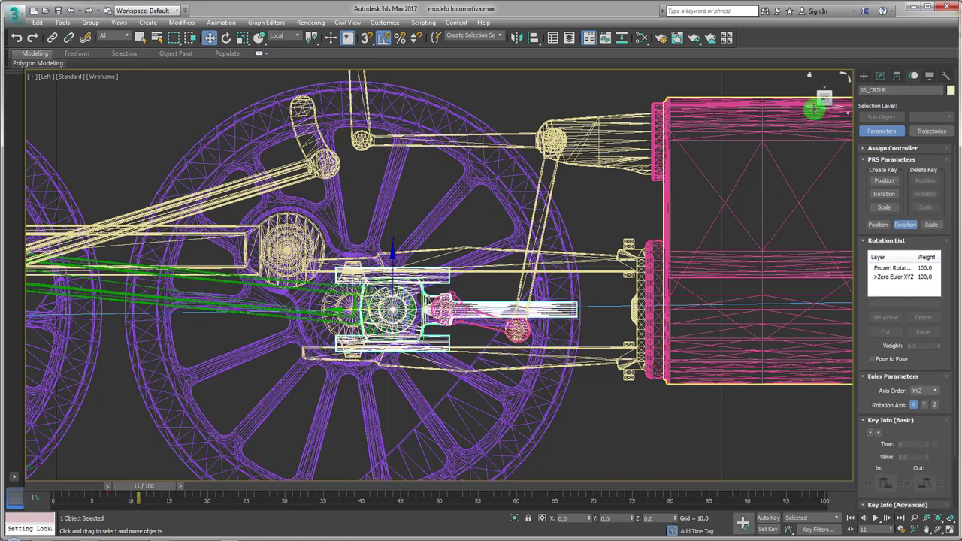
pyautogui.click(875, 76)
pyautogui.click(880, 227)
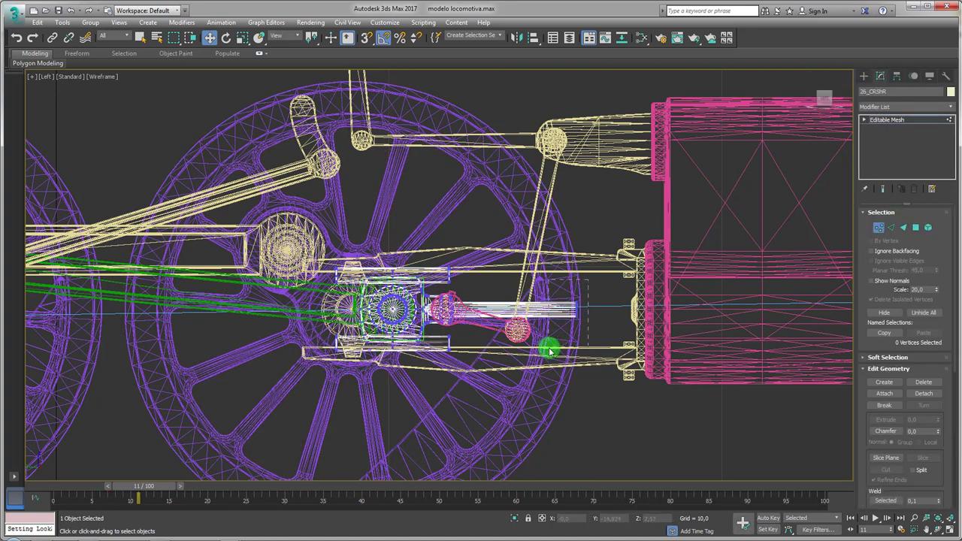
pyautogui.click(877, 136)
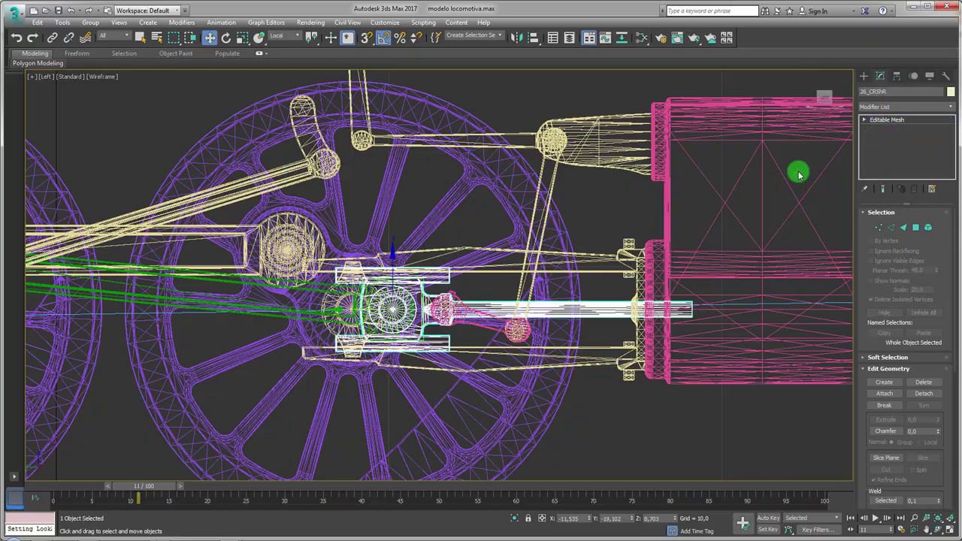
pyautogui.moveTo(169, 487)
pyautogui.mouseDown()
pyautogui.moveTo(53, 486)
pyautogui.moveTo(414, 484)
pyautogui.moveTo(58, 485)
pyautogui.mouseUp()
# - Orbit the shaded Perspective view around the crank while scrubbing to frame 37
pyautogui.scroll(-2, 658, 188)
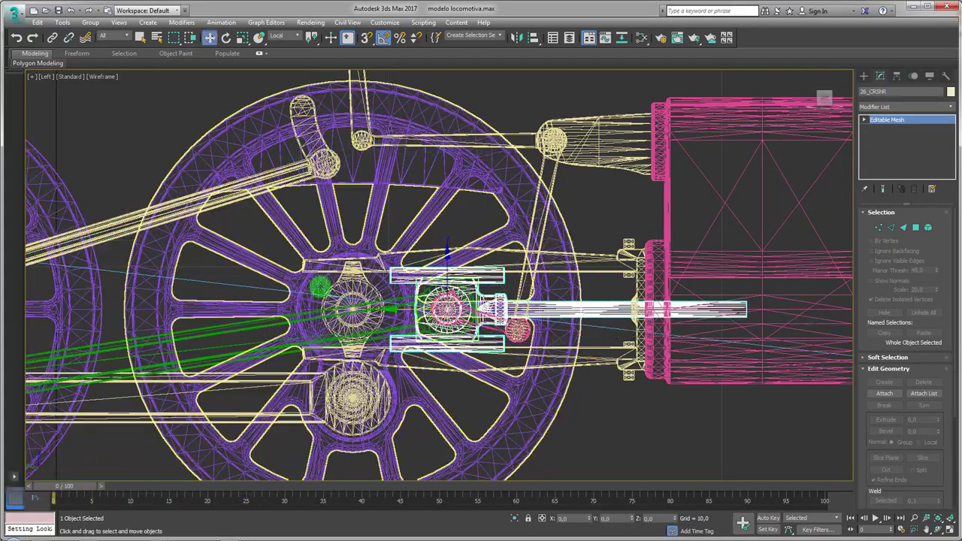
pyautogui.scroll(-3, 658, 188)
pyautogui.press('w')
pyautogui.press('p')
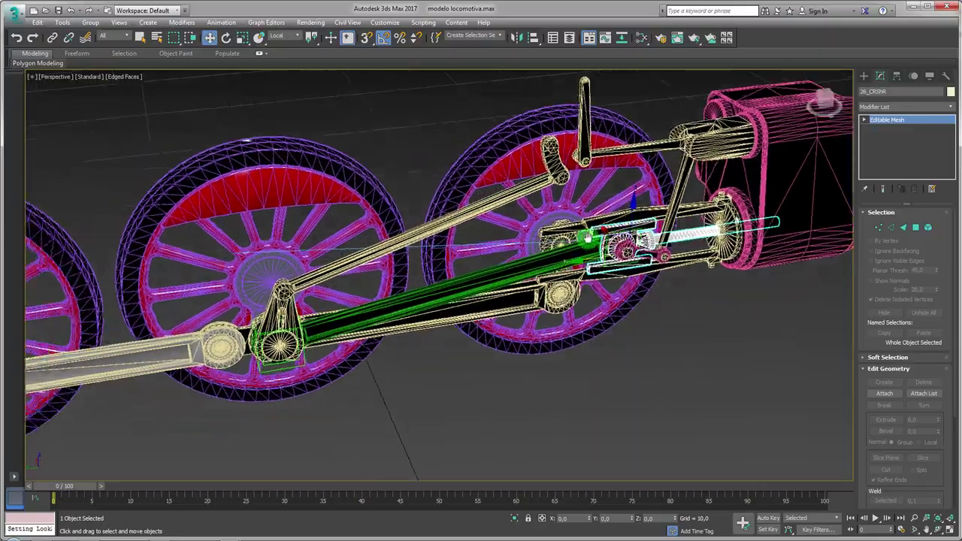
pyautogui.keyDown('alt'); pyautogui.moveTo(422, 301); pyautogui.dragTo(139, 464, button='middle'); pyautogui.keyUp('alt')
pyautogui.moveTo(83, 489)
pyautogui.mouseDown()
pyautogui.moveTo(369, 464)
pyautogui.moveTo(511, 464)
pyautogui.moveTo(4, 471)
pyautogui.mouseUp()
pyautogui.keyDown('alt'); pyautogui.moveTo(327, 262); pyautogui.dragTo(359, 267, button='middle'); pyautogui.keyUp('alt')
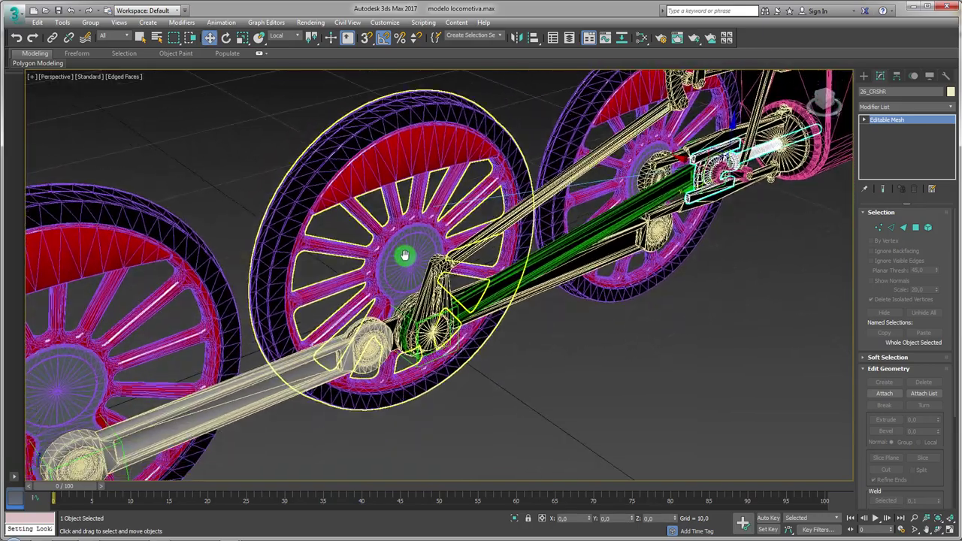
pyautogui.scroll(5, 401, 253)
pyautogui.moveTo(429, 263)
pyautogui.keyDown('alt'); pyautogui.mouseDown(button='middle')
pyautogui.moveTo(440, 247)
pyautogui.moveTo(430, 263)
pyautogui.mouseUp(button='middle'); pyautogui.keyUp('alt')
# - Test-rotate the contramanivela crank on its current pivot, then return it upright
pyautogui.click(462, 262)
pyautogui.press('e')
pyautogui.moveTo(429, 284); pyautogui.dragTo(341, 317)
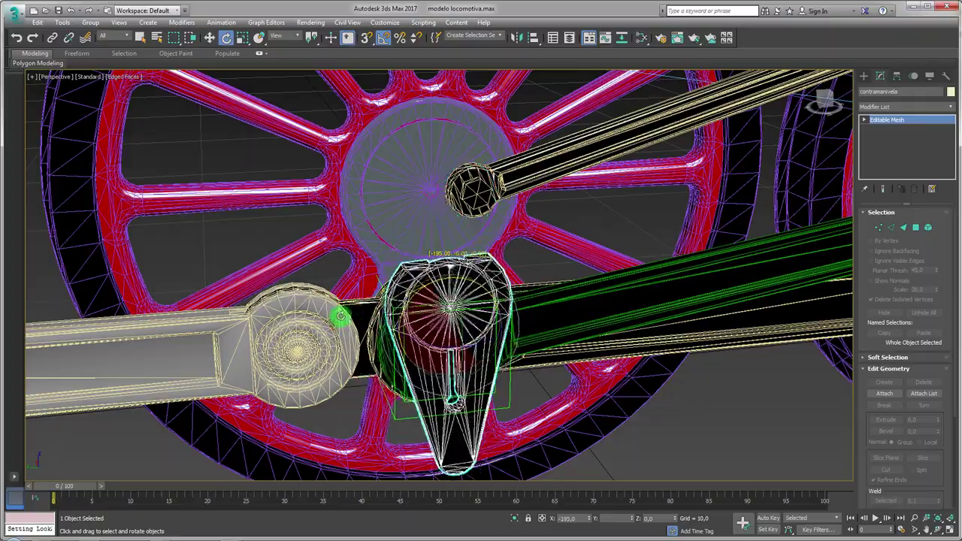
pyautogui.moveTo(492, 276); pyautogui.dragTo(353, 288)
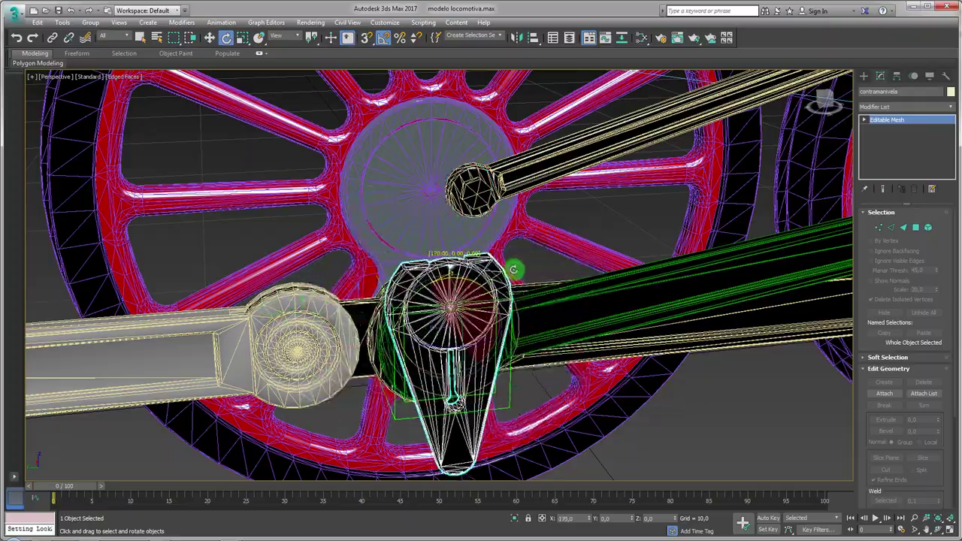
pyautogui.moveTo(451, 361); pyautogui.dragTo(451, 226)
pyautogui.moveTo(451, 301)
pyautogui.keyDown('alt'); pyautogui.mouseDown(button='middle')
pyautogui.moveTo(338, 286)
pyautogui.moveTo(451, 301)
pyautogui.moveTo(376, 286)
pyautogui.moveTo(466, 271)
pyautogui.mouseUp(button='middle'); pyautogui.keyUp('alt')
pyautogui.scroll(2, 440, 301)
pyautogui.scroll(2, 440, 300)
pyautogui.moveTo(395, 227); pyautogui.dragTo(417, 281)
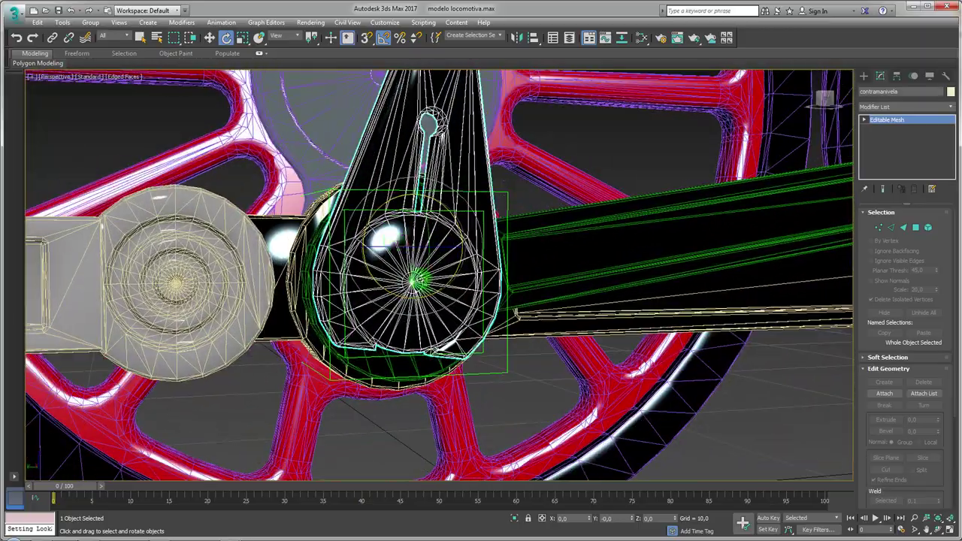
# - With Affect Pivot Only, vertex-snap the crank's pivot to the wheel hub centre
pyautogui.click(897, 76)
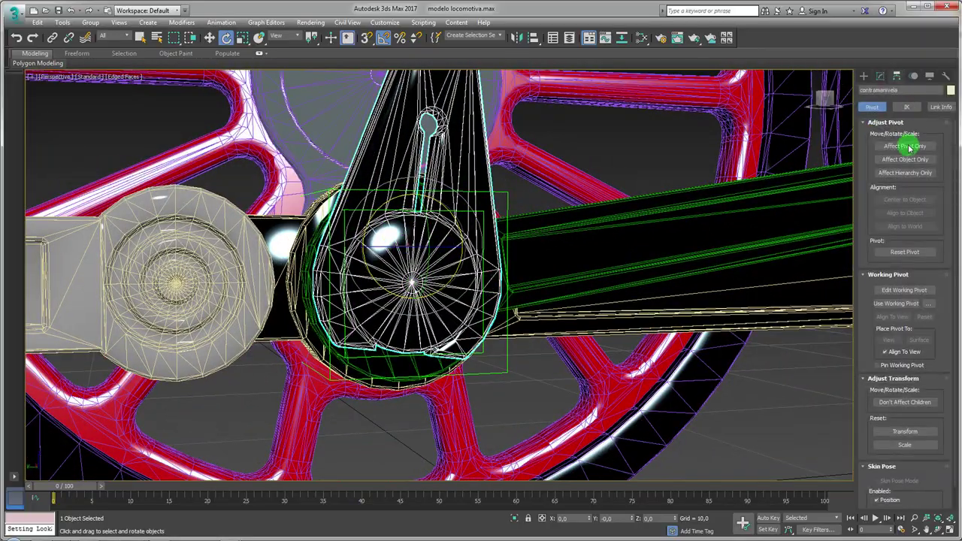
pyautogui.click(906, 146)
pyautogui.keyDown('alt'); pyautogui.moveTo(536, 246); pyautogui.dragTo(440, 249, button='middle'); pyautogui.keyUp('alt')
pyautogui.press('w')
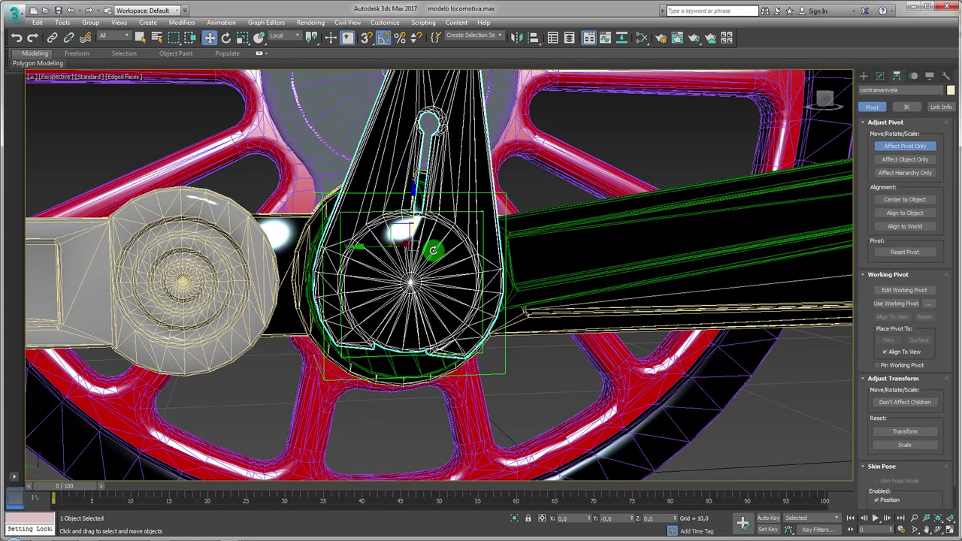
pyautogui.moveTo(396, 225); pyautogui.dragTo(410, 281)
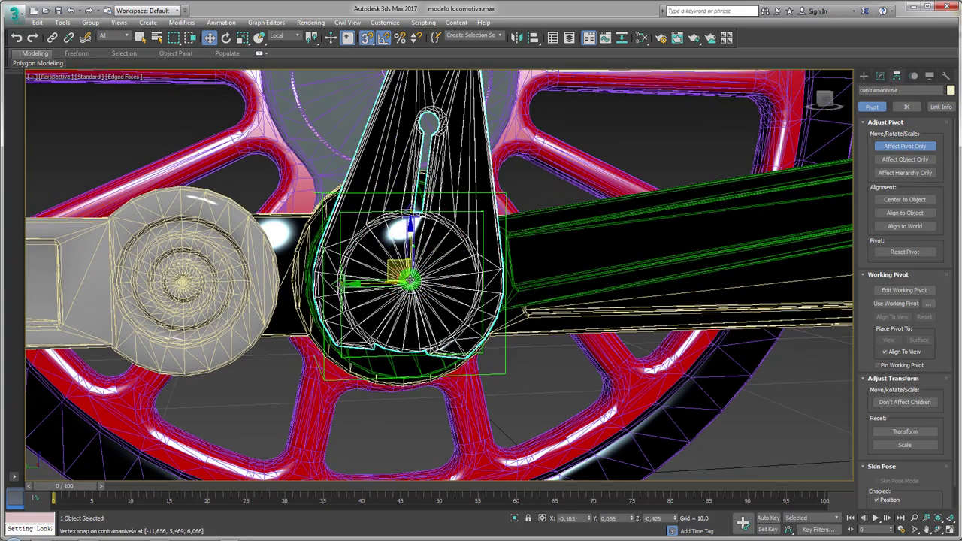
pyautogui.keyDown('alt'); pyautogui.moveTo(409, 282); pyautogui.dragTo(522, 264, button='middle'); pyautogui.keyUp('alt')
pyautogui.click(906, 146)
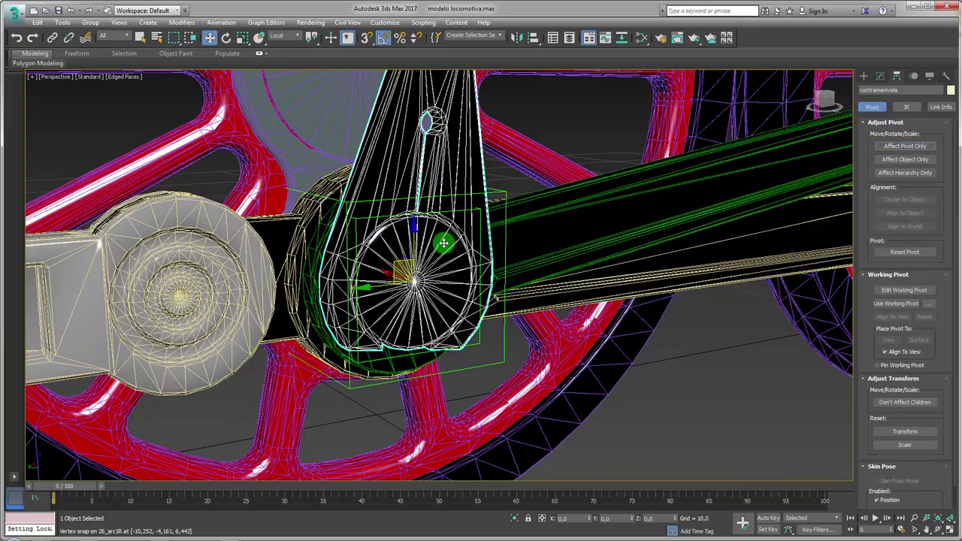
# - Test-rotate the crank around its new hub pivot, then cancel the rotation
pyautogui.press('e')
pyautogui.moveTo(381, 244)
pyautogui.mouseDown()
pyautogui.moveTo(366, 269)
pyautogui.moveTo(402, 236)
pyautogui.moveTo(369, 316)
pyautogui.moveTo(434, 209)
pyautogui.mouseUp()
pyautogui.rightClick(435, 209)
pyautogui.moveTo(435, 209)
pyautogui.keyDown('alt'); pyautogui.mouseDown(button='middle')
pyautogui.moveTo(548, 275)
pyautogui.moveTo(580, 205)
pyautogui.mouseUp(button='middle'); pyautogui.keyUp('alt')
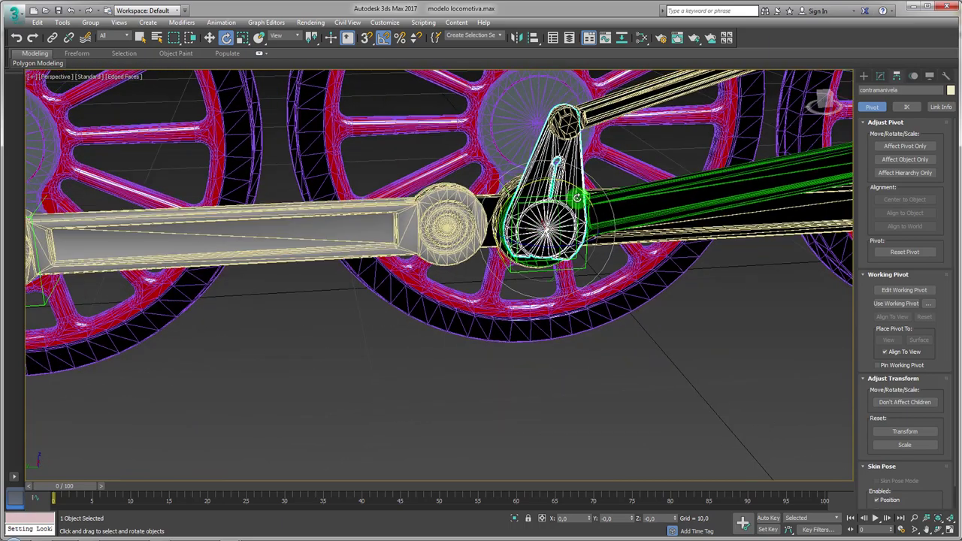
pyautogui.scroll(2, 579, 204)
# - Move Dummy004 to test how the crank swings
pyautogui.click(576, 200)
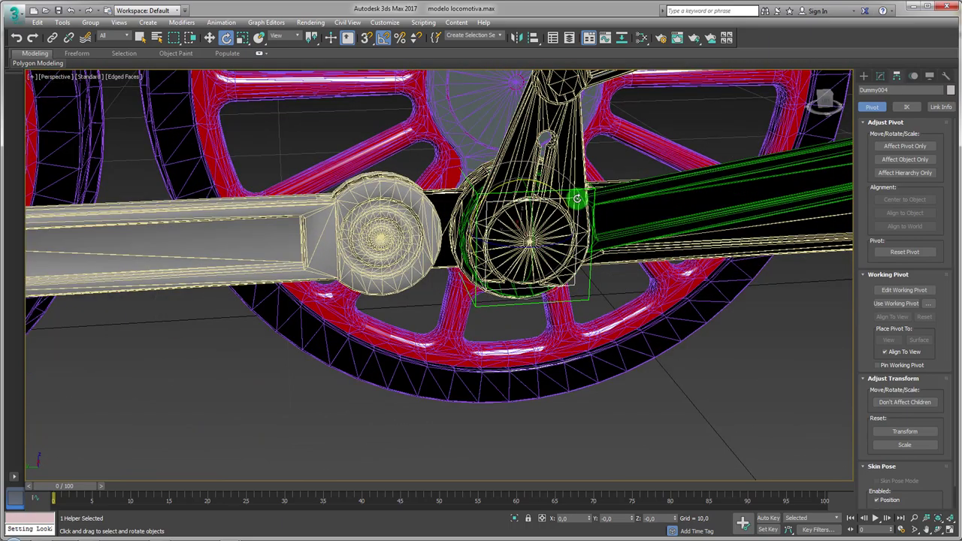
pyautogui.scroll(2, 576, 200)
pyautogui.press('w')
pyautogui.moveTo(509, 219)
pyautogui.mouseDown()
pyautogui.moveTo(511, 271)
pyautogui.moveTo(458, 223)
pyautogui.moveTo(491, 193)
pyautogui.mouseUp()
pyautogui.scroll(-2, 491, 194)
pyautogui.scroll(-3, 491, 193)
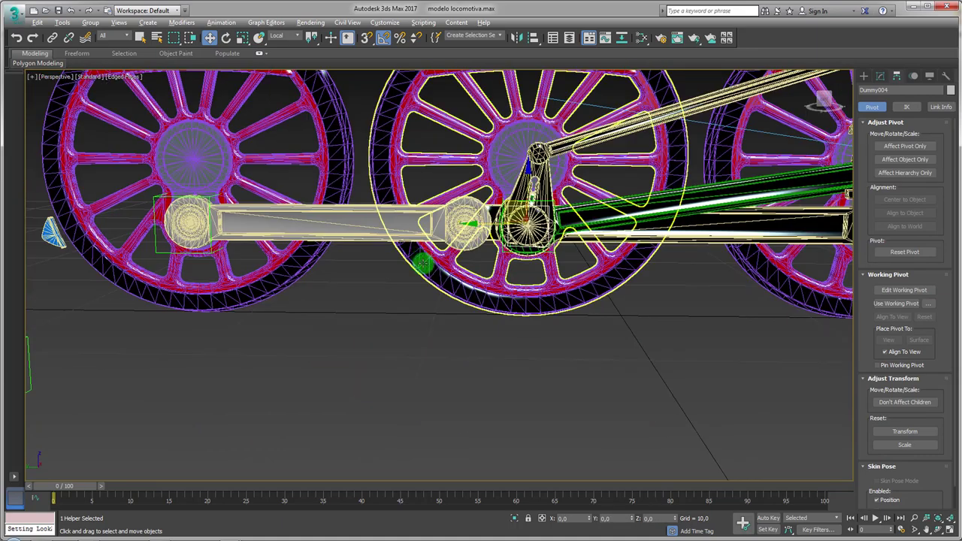
pyautogui.scroll(-1, 361, 301)
pyautogui.scroll(-1, 243, 381)
# - Shift-drag Dummy003 to clone it as a copy named Dummy006
pyautogui.click(134, 346)
pyautogui.scroll(-3, 142, 316)
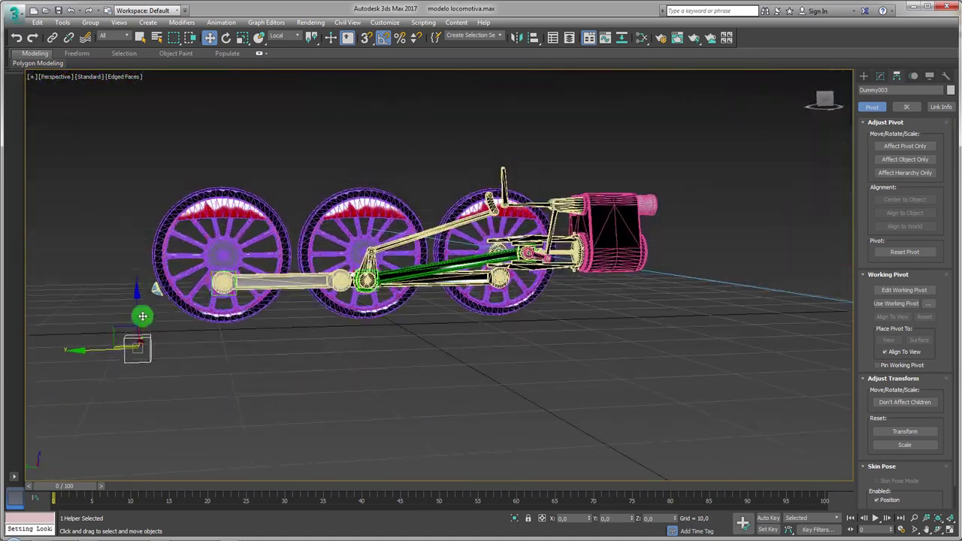
pyautogui.click(240, 327)
pyautogui.keyDown('shift'); pyautogui.moveTo(272, 300); pyautogui.dragTo(376, 318); pyautogui.keyUp('shift')
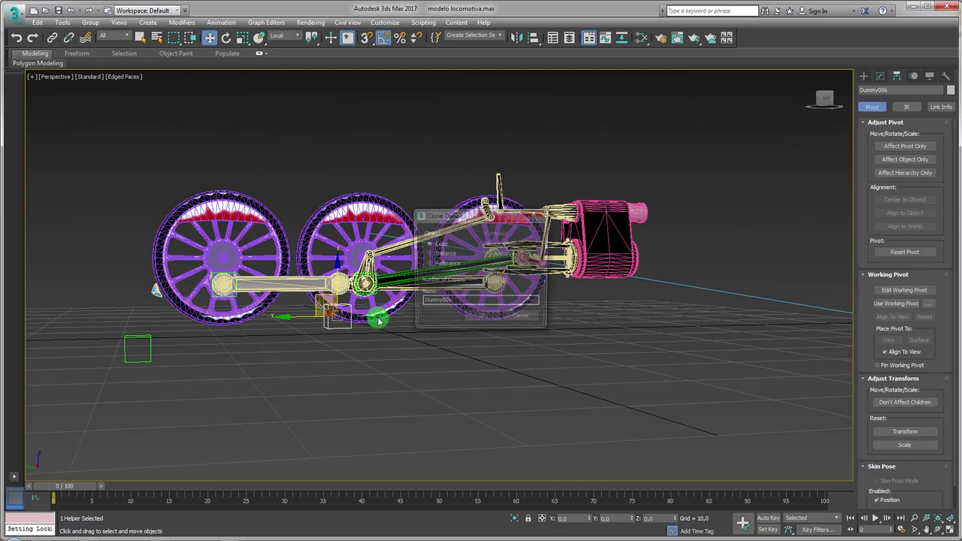
pyautogui.click(479, 318)
# - Snap Dummy006 onto the upper crank pin and scale it down
pyautogui.scroll(4, 369, 301)
pyautogui.keyDown('alt'); pyautogui.moveTo(361, 241); pyautogui.dragTo(376, 225, button='middle'); pyautogui.keyUp('alt')
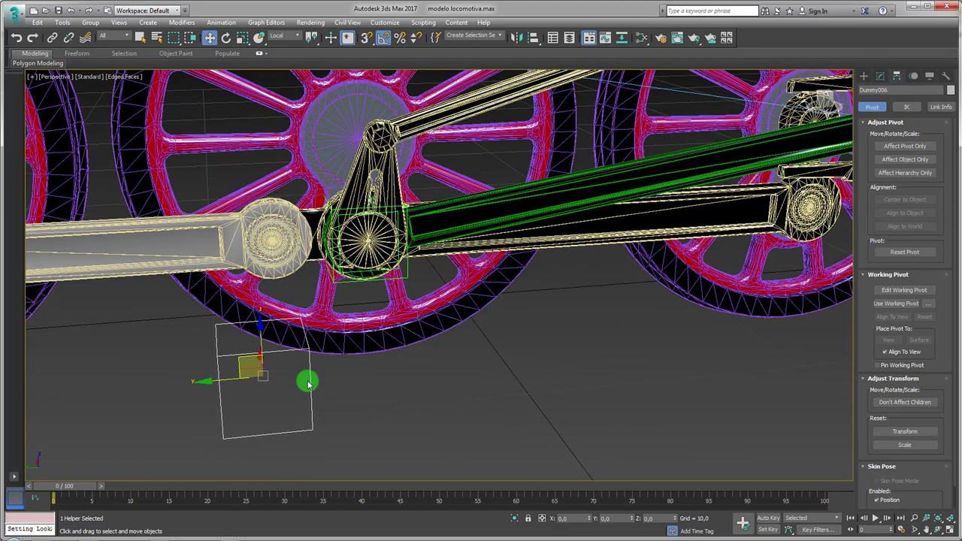
pyautogui.moveTo(311, 384); pyautogui.dragTo(413, 145)
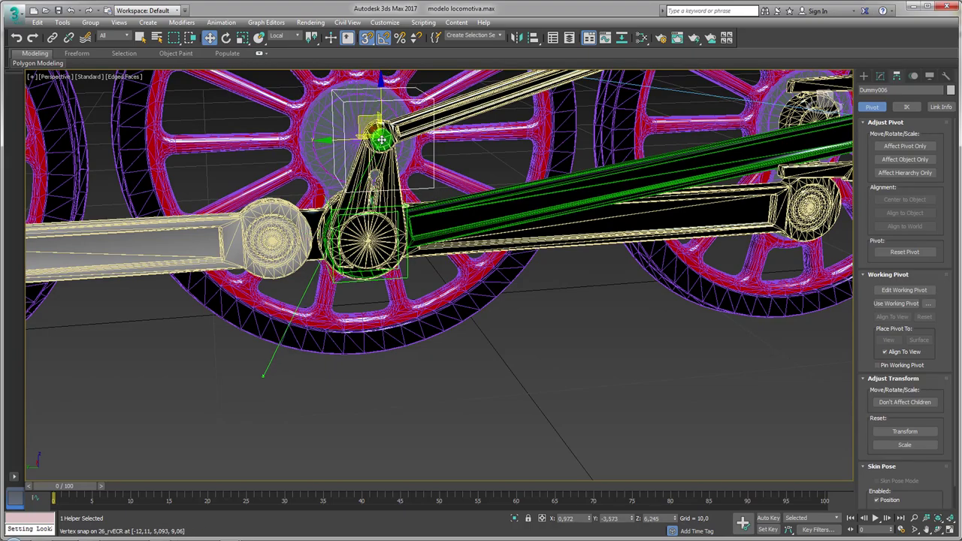
pyautogui.keyDown('alt'); pyautogui.moveTo(413, 145); pyautogui.dragTo(397, 195, button='middle'); pyautogui.keyUp('alt')
pyautogui.press('r')
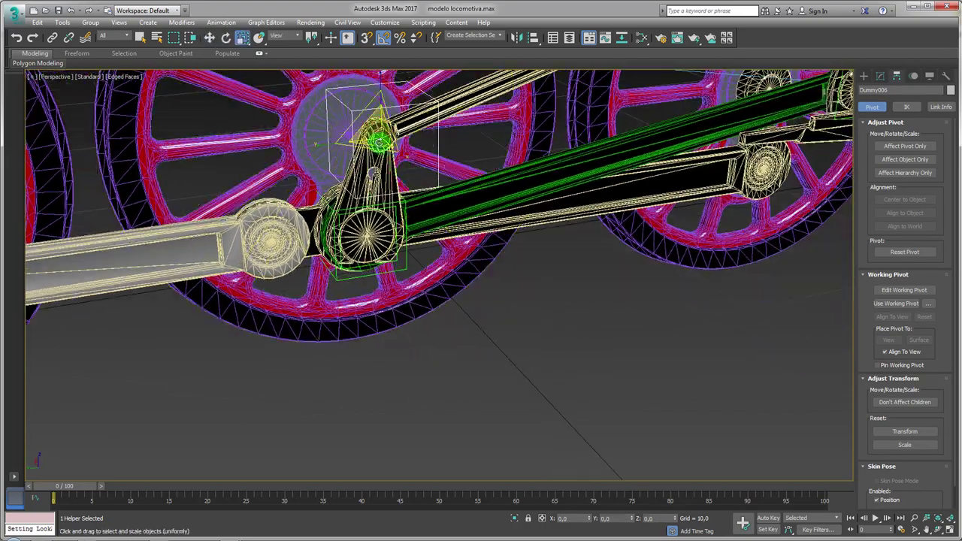
pyautogui.moveTo(396, 196); pyautogui.dragTo(396, 212)
# - Align Dummy006's X position pivot-to-pivot with Dummy002 using Alt+A
pyautogui.moveTo(385, 212)
pyautogui.keyDown('alt'); pyautogui.mouseDown(button='middle')
pyautogui.moveTo(459, 211)
pyautogui.moveTo(458, 226)
pyautogui.moveTo(422, 218)
pyautogui.moveTo(438, 288)
pyautogui.moveTo(423, 299)
pyautogui.mouseUp(button='middle'); pyautogui.keyUp('alt')
pyautogui.hotkey('alt', 'a')
pyautogui.click(407, 293)
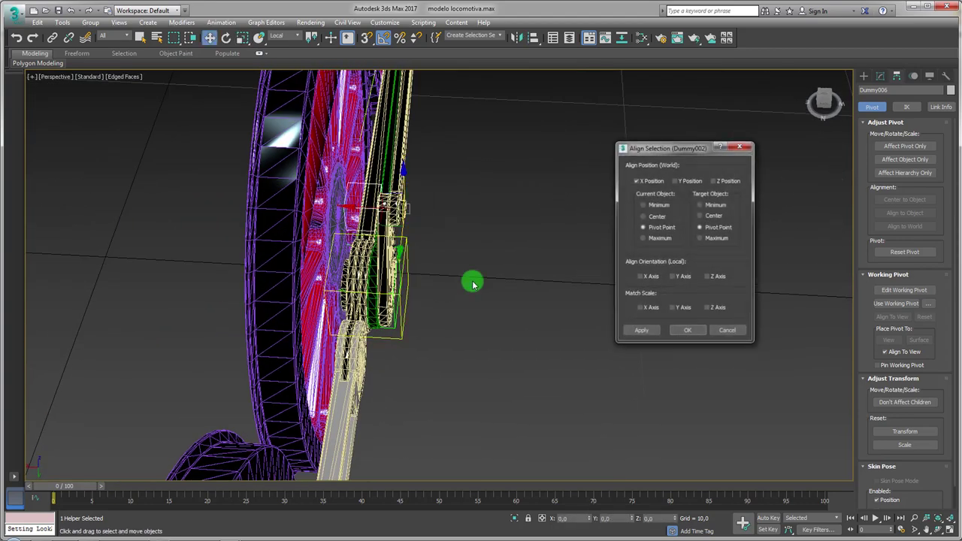
pyautogui.click(689, 331)
pyautogui.moveTo(496, 320)
pyautogui.keyDown('alt'); pyautogui.mouseDown(button='middle')
pyautogui.moveTo(322, 253)
pyautogui.moveTo(333, 223)
pyautogui.moveTo(361, 248)
pyautogui.moveTo(353, 241)
pyautogui.mouseUp(button='middle'); pyautogui.keyUp('alt')
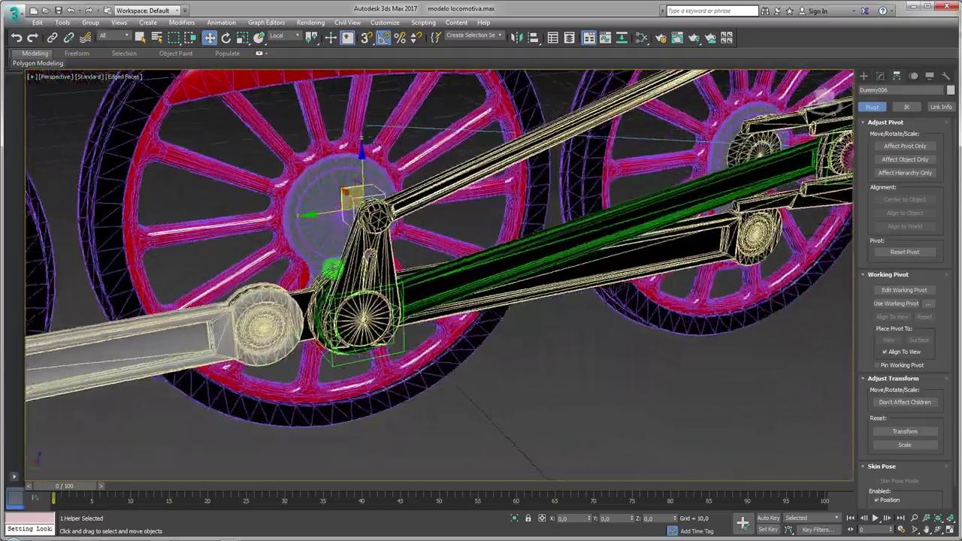
pyautogui.scroll(4, 363, 224)
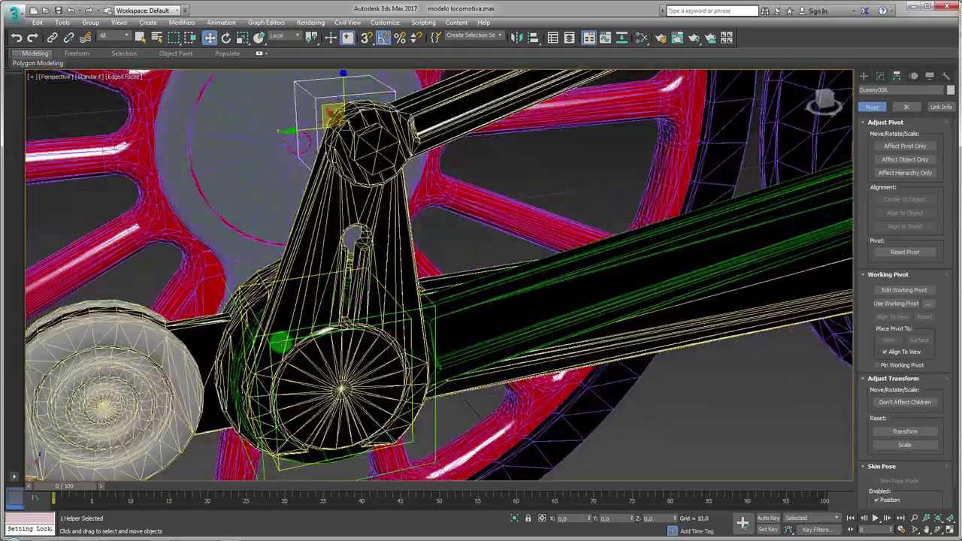
# - Isolate the contramanivela crank with its dummies, then select Dummy004 and orbit around it
pyautogui.click(298, 360)
pyautogui.keyDown('ctrl'); pyautogui.click(298, 360); pyautogui.keyUp('ctrl')
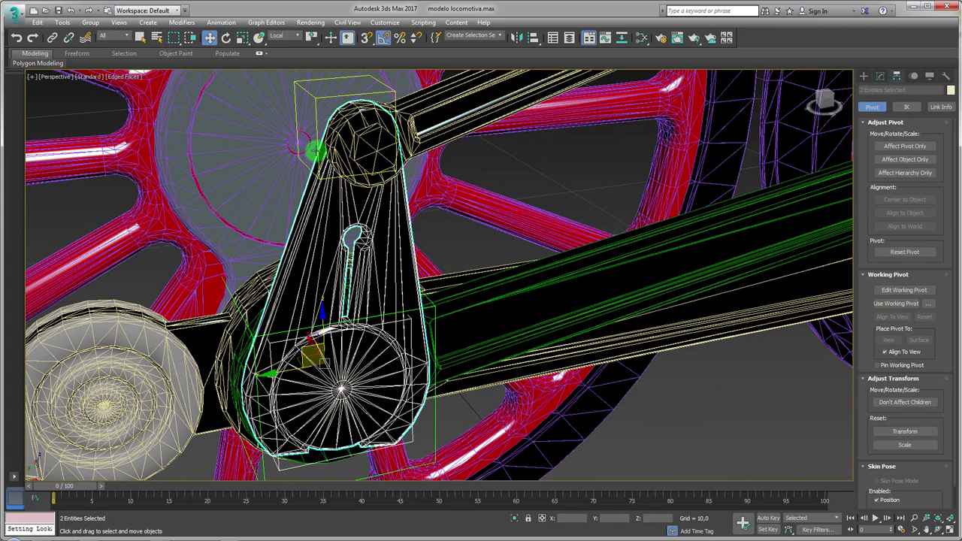
pyautogui.scroll(-5, 316, 133)
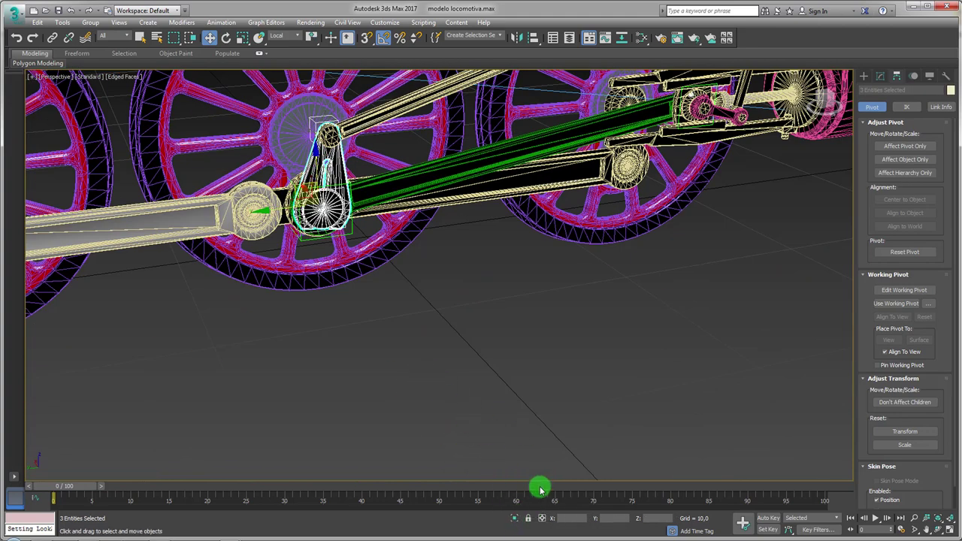
pyautogui.click(516, 518)
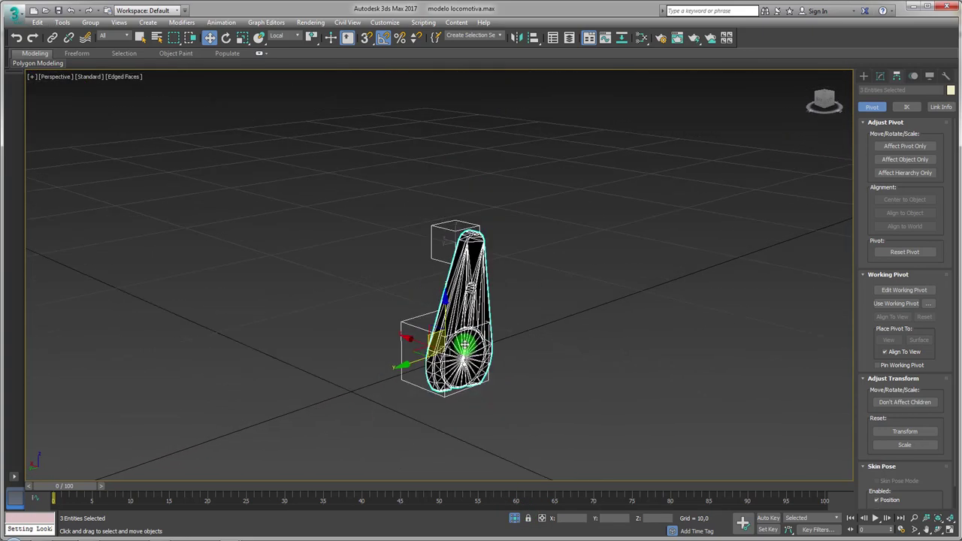
pyautogui.moveTo(410, 354); pyautogui.dragTo(410, 354)
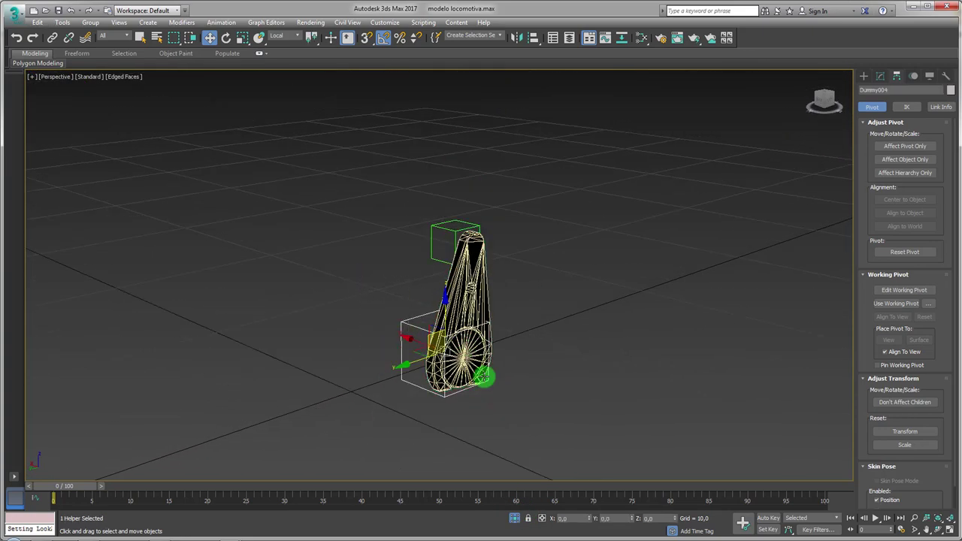
pyautogui.moveTo(587, 288)
pyautogui.keyDown('alt'); pyautogui.mouseDown(button='middle')
pyautogui.moveTo(550, 351)
pyautogui.moveTo(501, 348)
pyautogui.moveTo(524, 334)
pyautogui.moveTo(426, 333)
pyautogui.mouseUp(button='middle'); pyautogui.keyUp('alt')
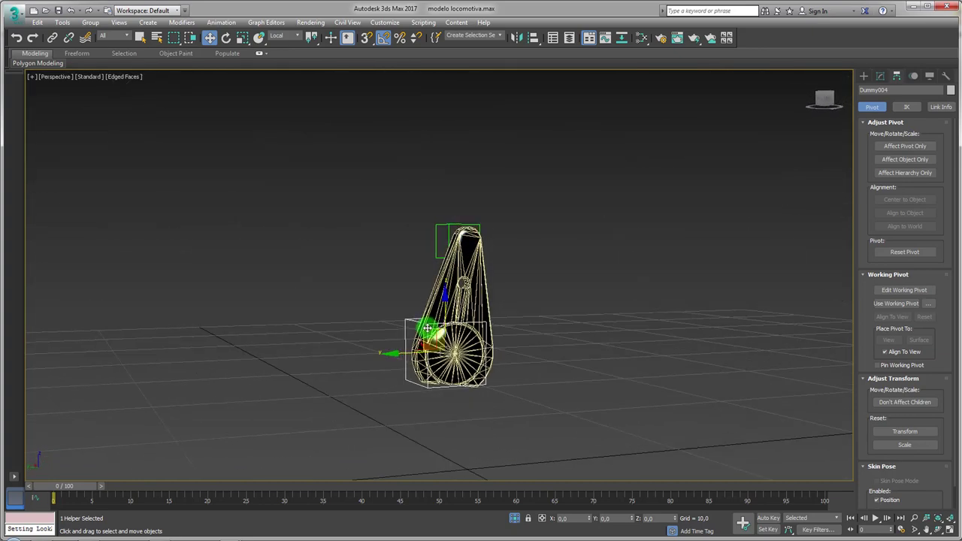
pyautogui.moveTo(404, 234)
pyautogui.keyDown('alt'); pyautogui.mouseDown(button='middle')
pyautogui.moveTo(419, 301)
pyautogui.moveTo(375, 295)
pyautogui.mouseUp(button='middle'); pyautogui.keyUp('alt')
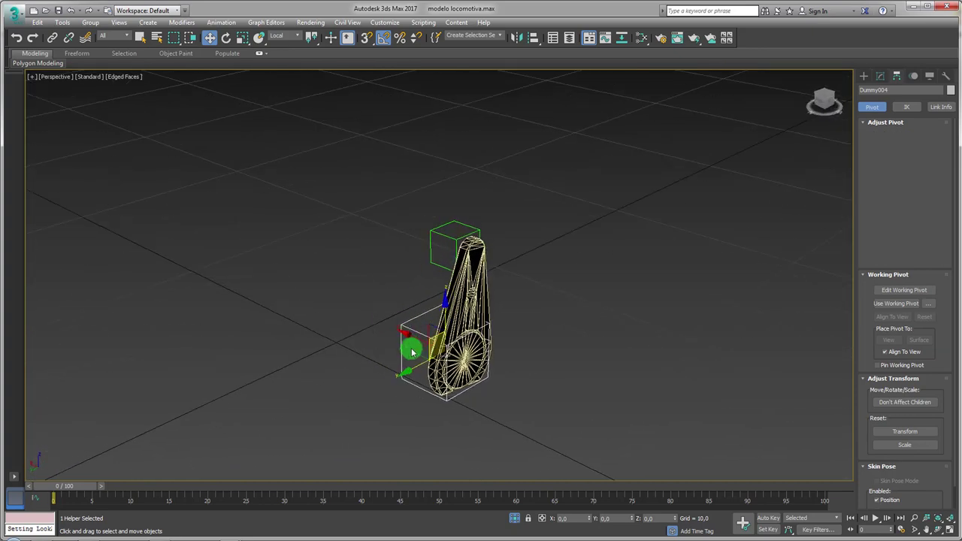
# - Apply a LookAt constraint to Dummy004 targeting Dummy006, with Keep Initial Offset on
pyautogui.click(222, 22)
pyautogui.moveTo(235, 76)
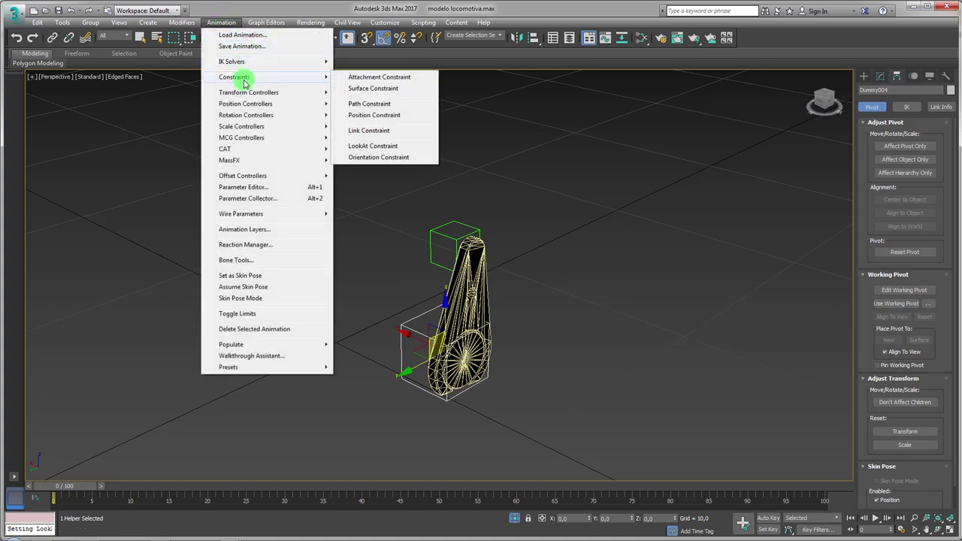
pyautogui.click(370, 147)
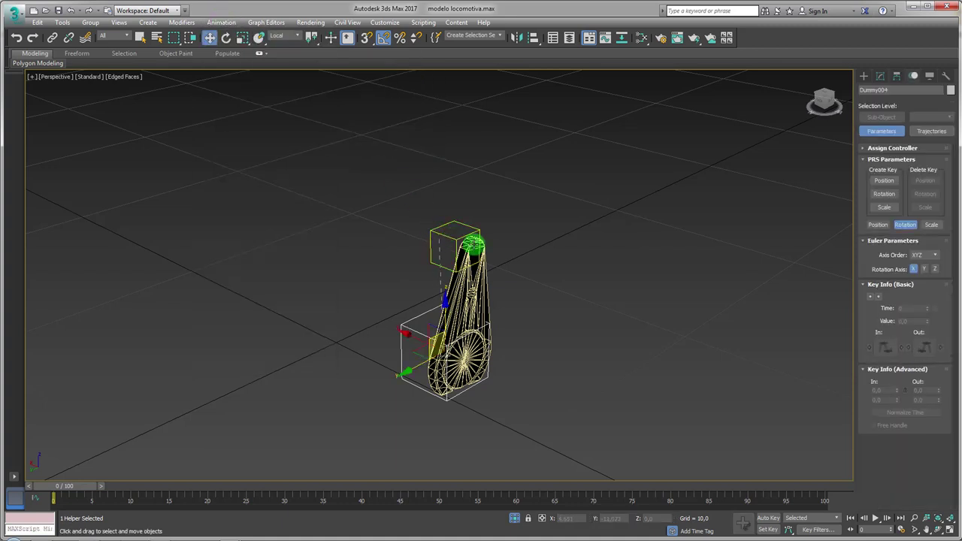
pyautogui.click(473, 243)
pyautogui.keyDown('alt'); pyautogui.moveTo(507, 287); pyautogui.dragTo(778, 356, button='middle'); pyautogui.keyUp('alt')
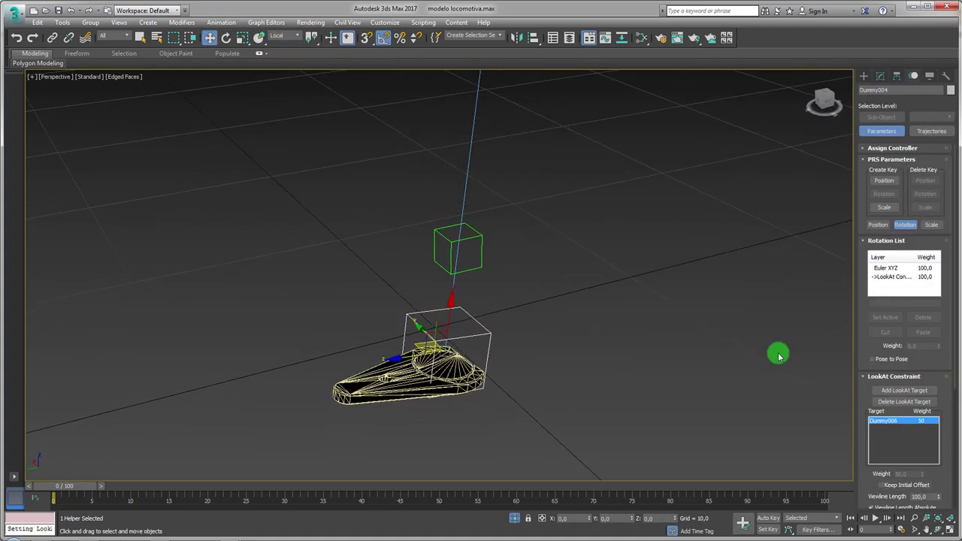
pyautogui.moveTo(863, 345); pyautogui.dragTo(865, 178)
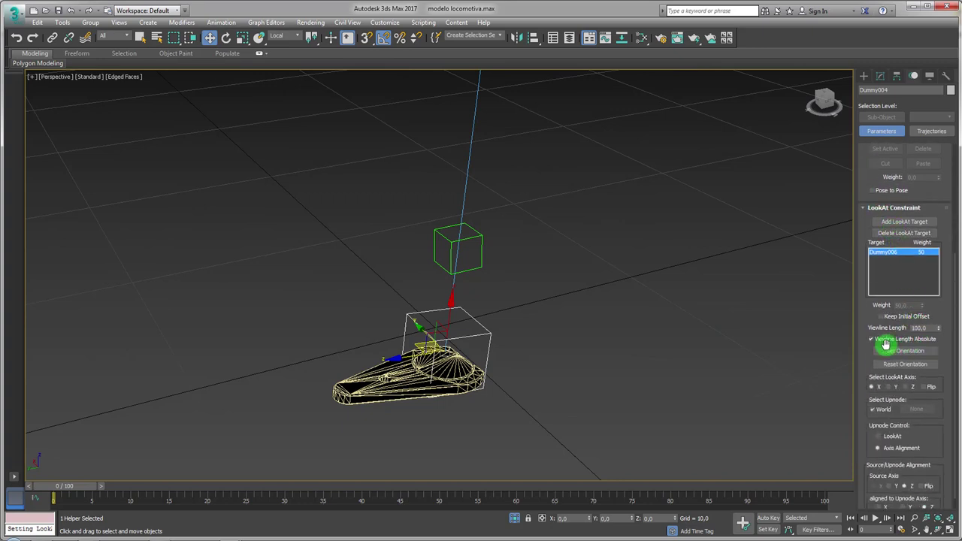
pyautogui.moveTo(502, 301)
pyautogui.keyDown('alt'); pyautogui.mouseDown(button='middle')
pyautogui.moveTo(439, 279)
pyautogui.moveTo(498, 275)
pyautogui.moveTo(793, 364)
pyautogui.mouseUp(button='middle'); pyautogui.keyUp('alt')
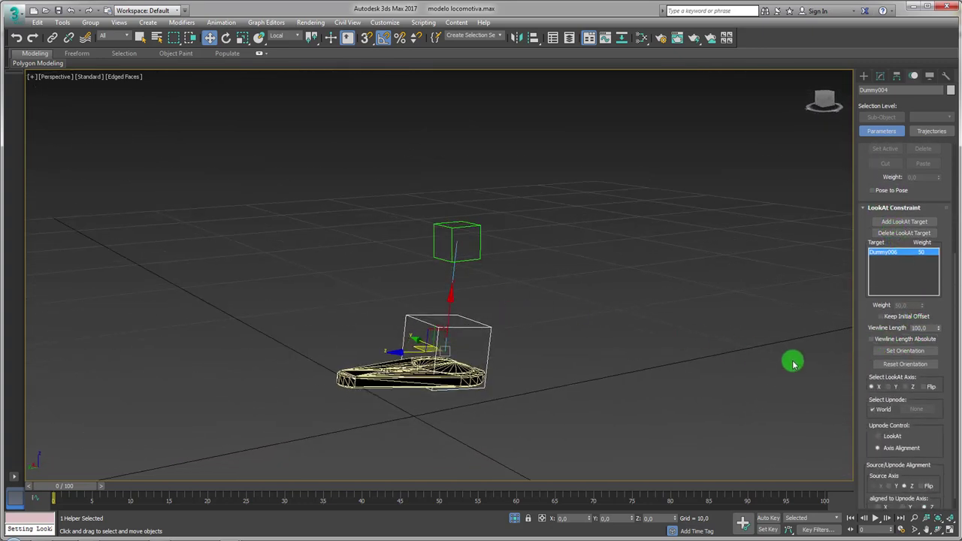
pyautogui.click(884, 316)
# - Move Dummy006 to test the rod's swing, leaving the rod standing upright
pyautogui.moveTo(819, 316)
pyautogui.keyDown('alt'); pyautogui.mouseDown(button='middle')
pyautogui.moveTo(608, 314)
pyautogui.moveTo(539, 249)
pyautogui.mouseUp(button='middle'); pyautogui.keyUp('alt')
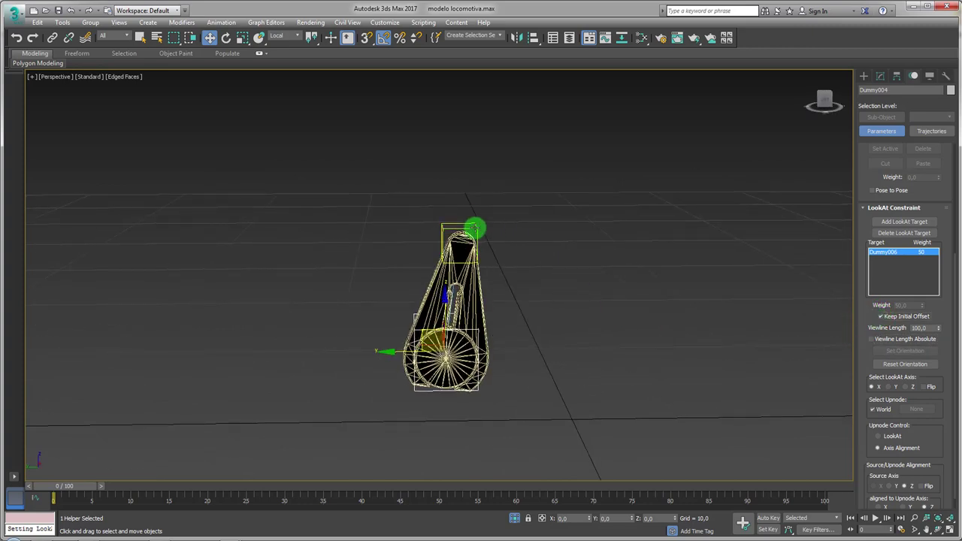
pyautogui.click(475, 228)
pyautogui.keyDown('alt'); pyautogui.moveTo(476, 227); pyautogui.dragTo(449, 228, button='middle'); pyautogui.keyUp('alt')
pyautogui.moveTo(440, 220)
pyautogui.mouseDown()
pyautogui.moveTo(554, 328)
pyautogui.moveTo(473, 447)
pyautogui.moveTo(398, 446)
pyautogui.moveTo(334, 359)
pyautogui.moveTo(452, 258)
pyautogui.moveTo(576, 399)
pyautogui.moveTo(335, 419)
pyautogui.moveTo(338, 199)
pyautogui.moveTo(408, 161)
pyautogui.moveTo(518, 133)
pyautogui.mouseUp()
pyautogui.moveTo(587, 153); pyautogui.dragTo(526, 258)
pyautogui.moveTo(526, 258)
pyautogui.keyDown('alt'); pyautogui.mouseDown(button='middle')
pyautogui.moveTo(569, 262)
pyautogui.moveTo(495, 253)
pyautogui.mouseUp(button='middle'); pyautogui.keyUp('alt')
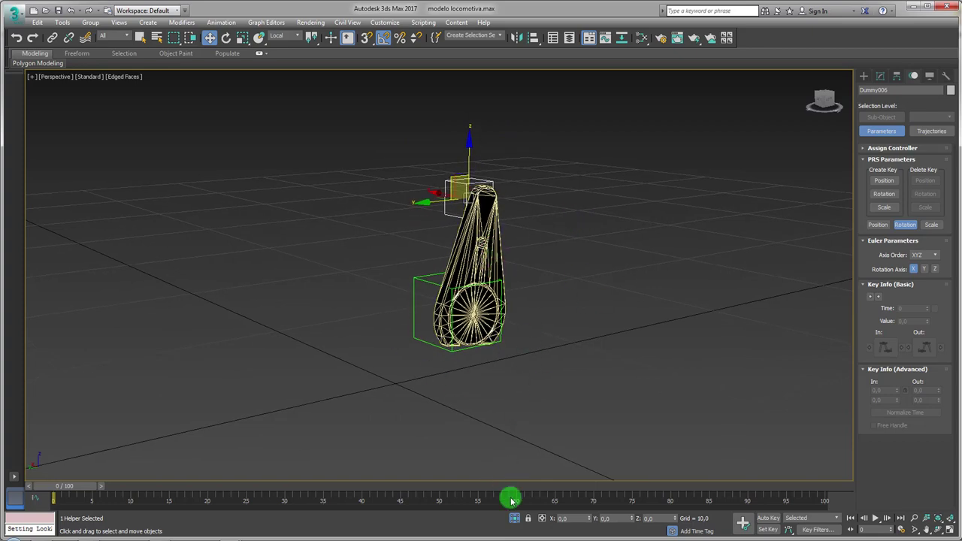
pyautogui.moveTo(551, 334)
pyautogui.keyDown('alt'); pyautogui.mouseDown(button='middle')
pyautogui.moveTo(516, 326)
pyautogui.moveTo(505, 251)
pyautogui.mouseUp(button='middle'); pyautogui.keyUp('alt')
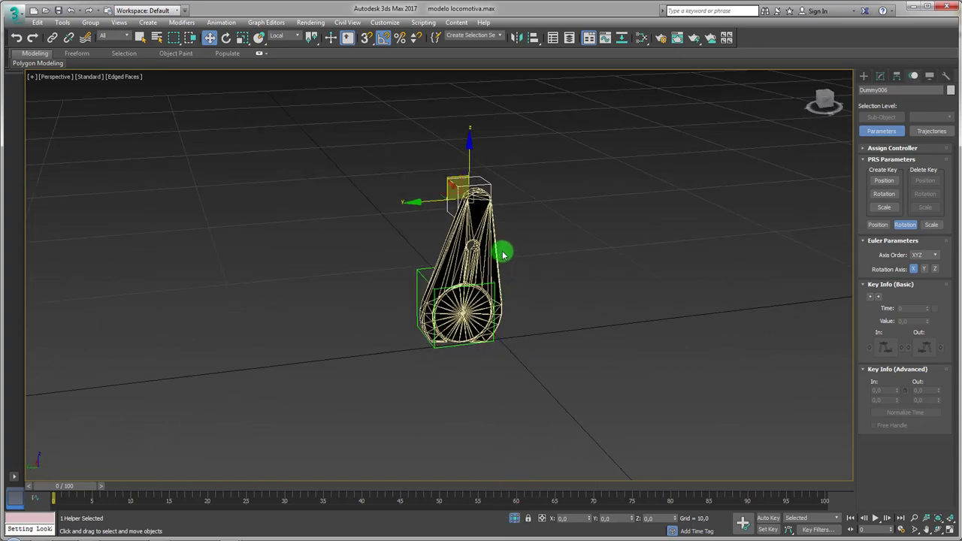
# - Make the LookAt Constraint Dummy004's active rotation layer and turn on Auto Key
pyautogui.click(444, 259)
pyautogui.click(425, 277)
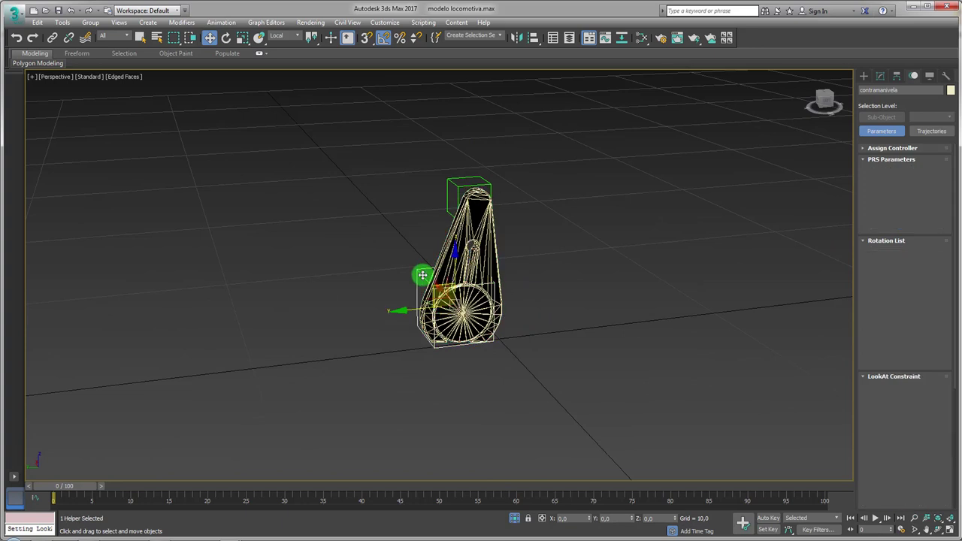
pyautogui.click(896, 276)
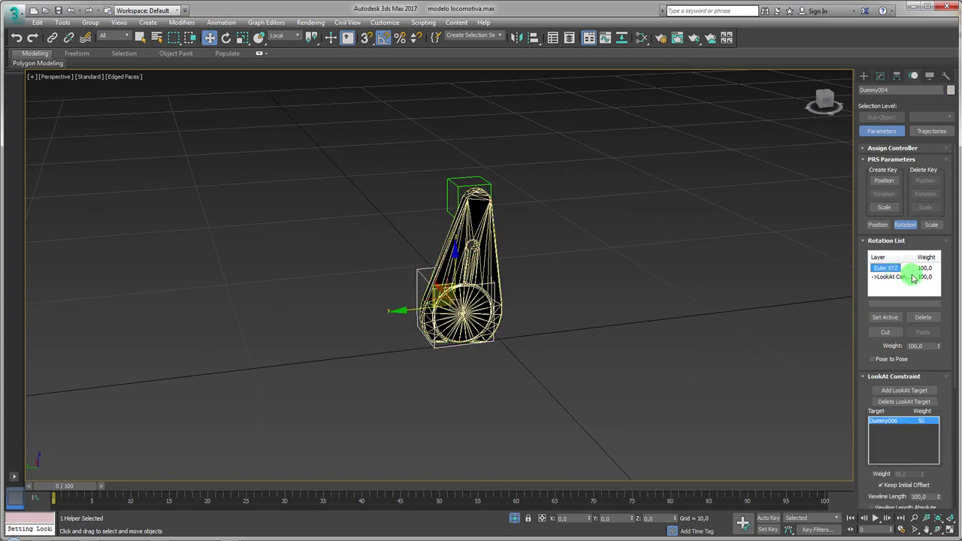
pyautogui.doubleClick(919, 256)
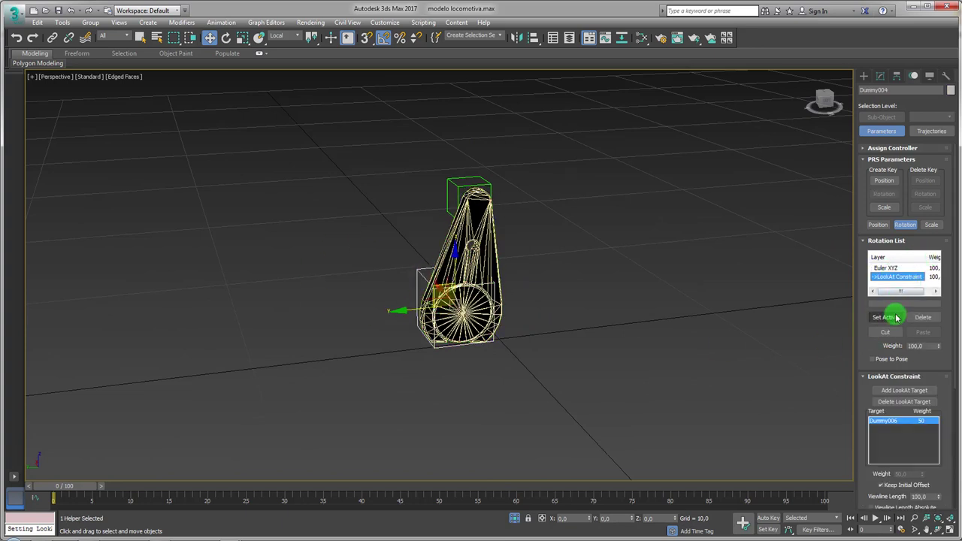
pyautogui.click(896, 317)
pyautogui.moveTo(859, 338); pyautogui.dragTo(862, 125)
pyautogui.moveTo(615, 263); pyautogui.dragTo(654, 256, button='middle')
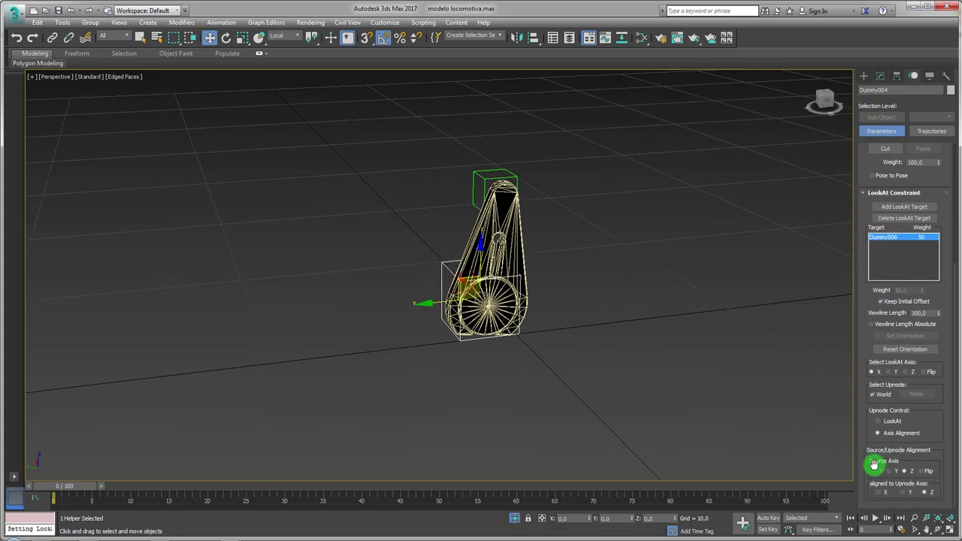
pyautogui.click(752, 521)
# - Key a new Dummy006 position at frame 11 and preview the motion to frame 12
pyautogui.click(485, 184)
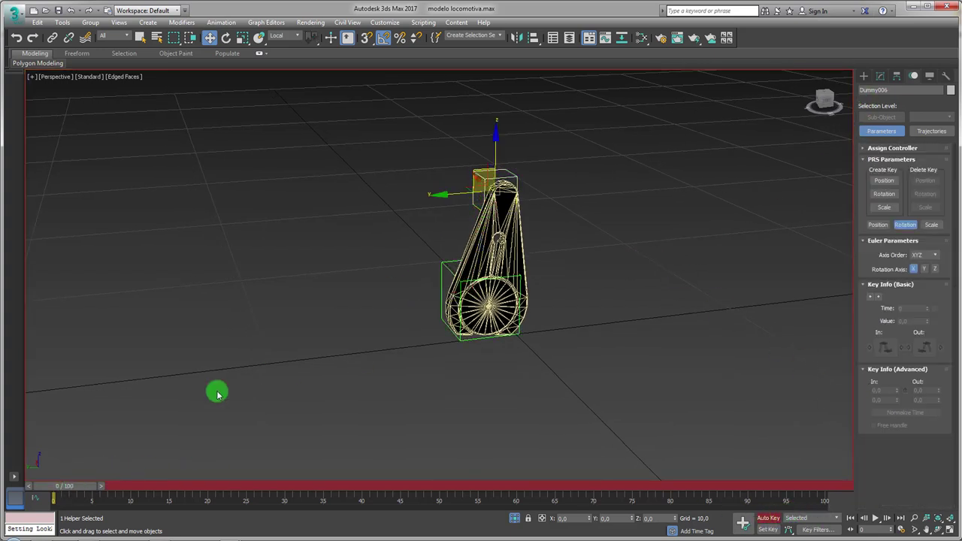
pyautogui.moveTo(98, 491); pyautogui.dragTo(176, 489)
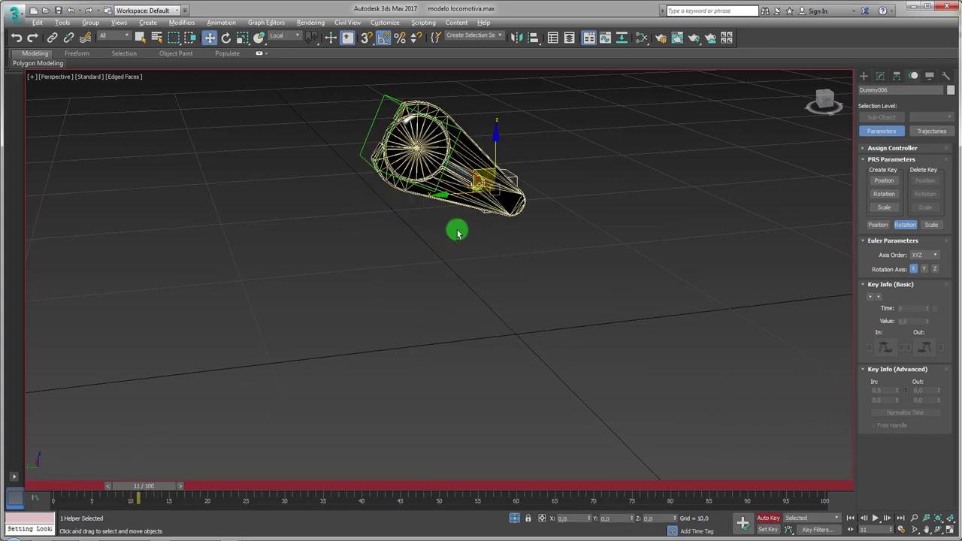
pyautogui.keyDown('alt'); pyautogui.moveTo(457, 233); pyautogui.dragTo(480, 167, button='middle'); pyautogui.keyUp('alt')
pyautogui.moveTo(466, 198); pyautogui.dragTo(376, 263)
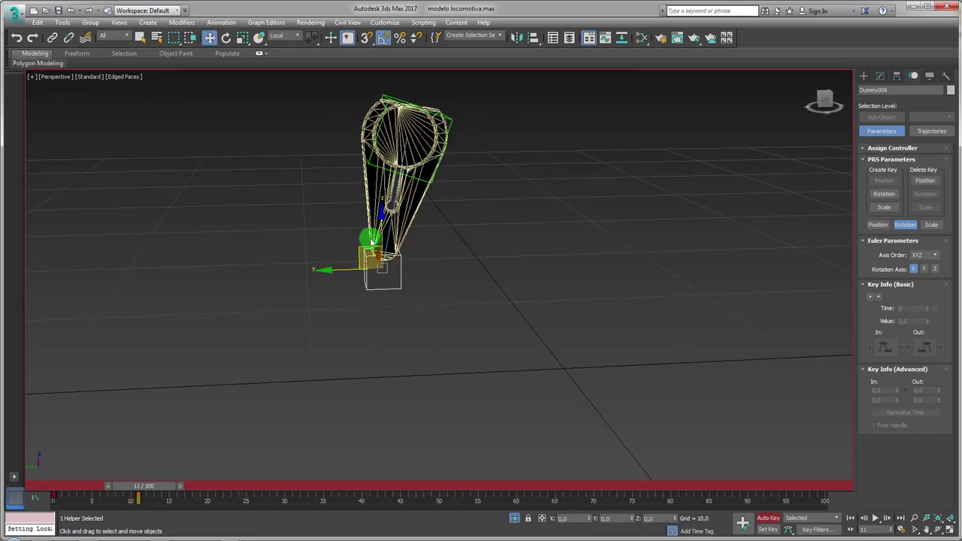
pyautogui.keyDown('alt'); pyautogui.moveTo(376, 263); pyautogui.dragTo(194, 453, button='middle'); pyautogui.keyUp('alt')
pyautogui.moveTo(148, 489)
pyautogui.mouseDown()
pyautogui.moveTo(67, 489)
pyautogui.moveTo(152, 488)
pyautogui.mouseUp()
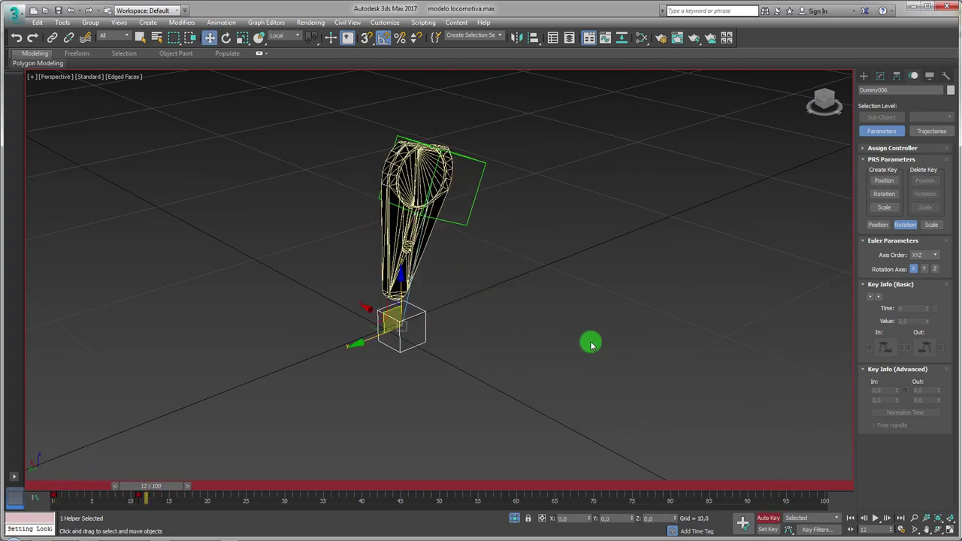
# - Select Dummy004 and turn Auto Key off
pyautogui.click(451, 216)
pyautogui.moveTo(466, 275)
pyautogui.keyDown('alt'); pyautogui.mouseDown(button='middle')
pyautogui.moveTo(456, 268)
pyautogui.moveTo(429, 283)
pyautogui.moveTo(466, 300)
pyautogui.mouseUp(button='middle'); pyautogui.keyUp('alt')
pyautogui.moveTo(859, 359); pyautogui.dragTo(866, 227)
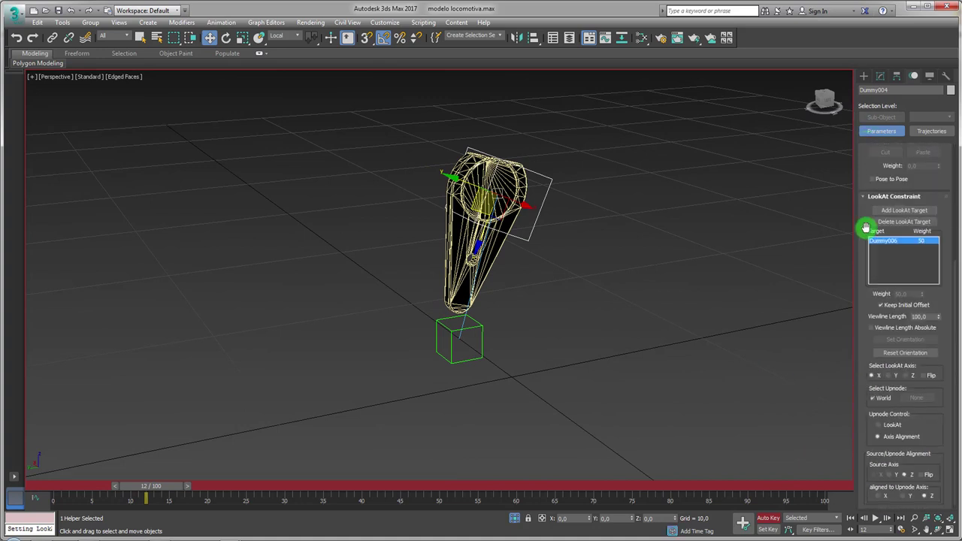
pyautogui.click(768, 518)
pyautogui.moveTo(861, 451); pyautogui.dragTo(864, 299)
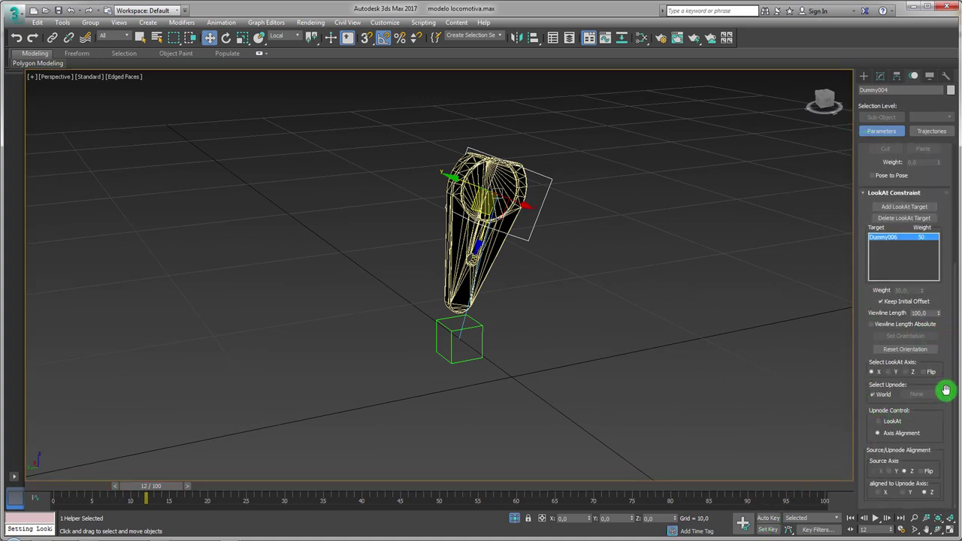
pyautogui.moveTo(949, 279)
pyautogui.mouseDown()
pyautogui.moveTo(947, 454)
pyautogui.moveTo(933, 164)
pyautogui.mouseUp()
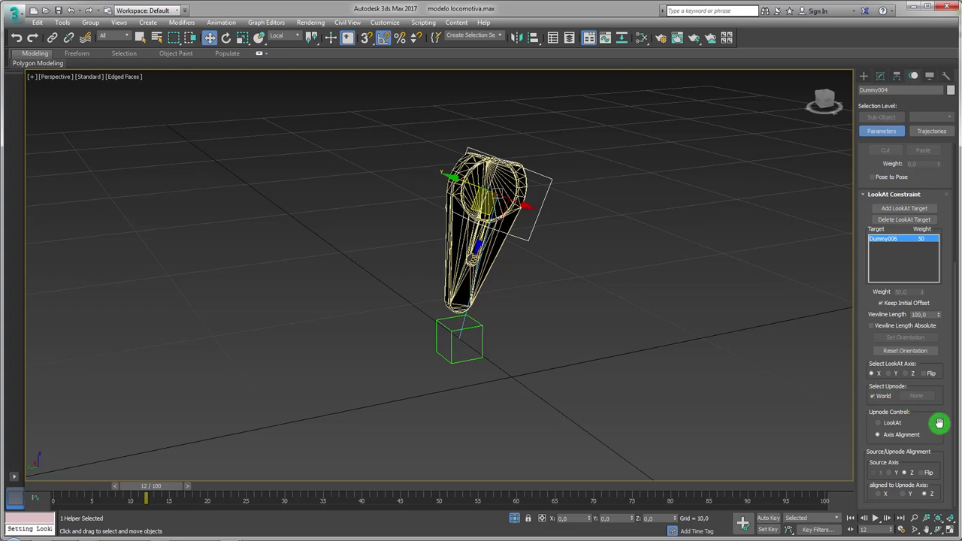
pyautogui.moveTo(939, 424); pyautogui.dragTo(934, 404)
# - Set the LookAt source axis to Y and change the upnode alignment axis
pyautogui.click(889, 472)
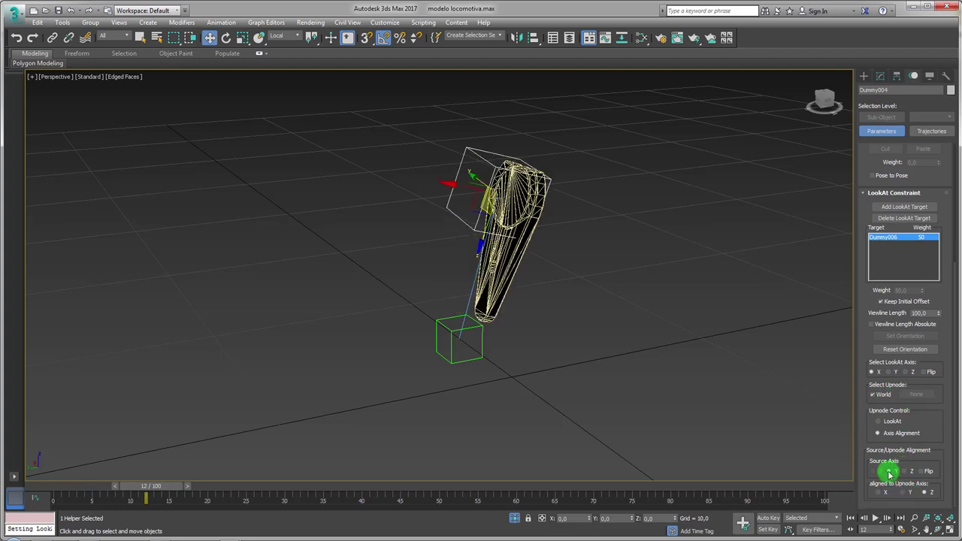
pyautogui.click(906, 472)
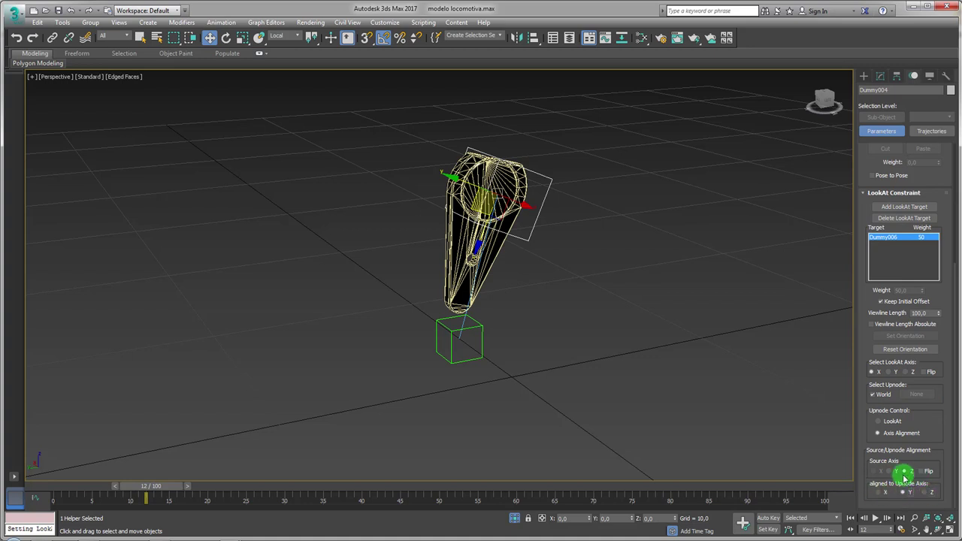
pyautogui.click(921, 489)
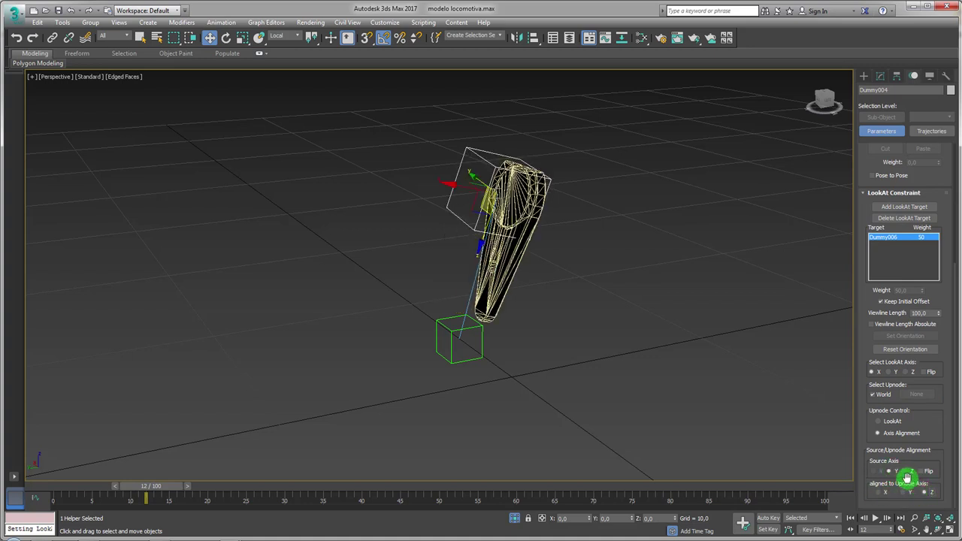
pyautogui.click(878, 493)
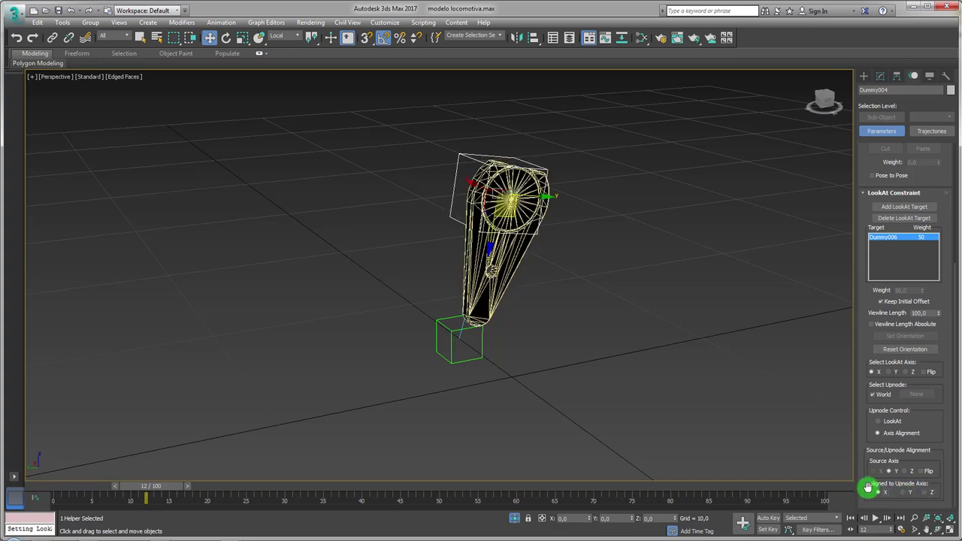
pyautogui.keyDown('alt'); pyautogui.moveTo(623, 431); pyautogui.dragTo(547, 451, button='middle'); pyautogui.keyUp('alt')
# - At frame 0, move Dummy006 around to confirm the rod follows it
pyautogui.moveTo(161, 488); pyautogui.dragTo(73, 487)
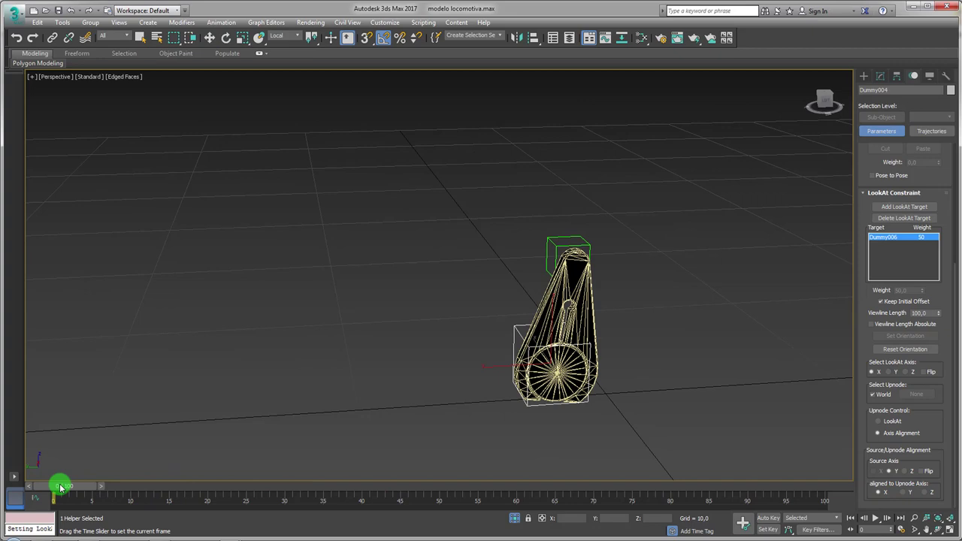
pyautogui.press('w')
pyautogui.click(574, 245)
pyautogui.keyDown('alt'); pyautogui.moveTo(574, 275); pyautogui.dragTo(559, 241, button='middle'); pyautogui.keyUp('alt')
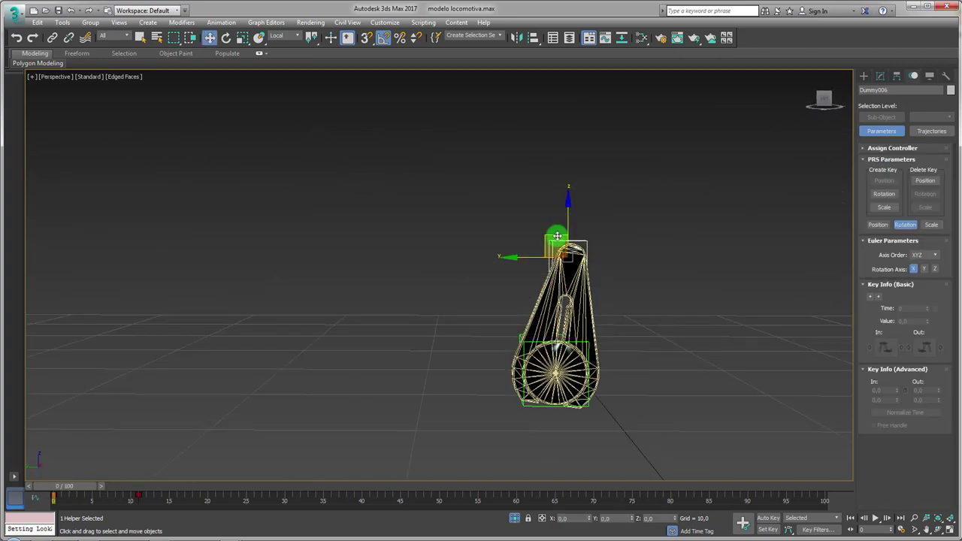
pyautogui.moveTo(558, 241)
pyautogui.mouseDown()
pyautogui.moveTo(433, 361)
pyautogui.moveTo(550, 238)
pyautogui.mouseUp()
pyautogui.moveTo(512, 276)
pyautogui.keyDown('alt'); pyautogui.mouseDown(button='middle')
pyautogui.moveTo(540, 299)
pyautogui.moveTo(464, 221)
pyautogui.mouseUp(button='middle'); pyautogui.keyUp('alt')
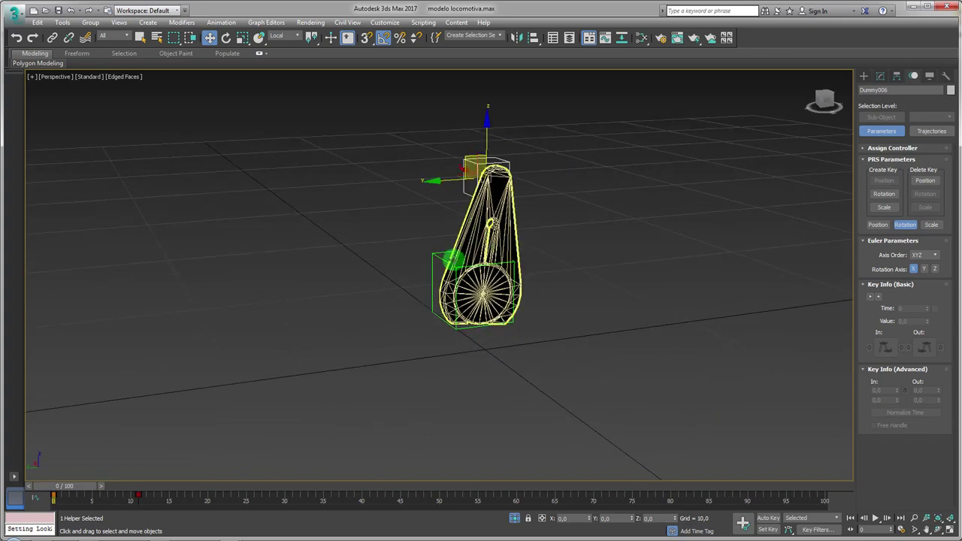
# - Review Dummy004's constraint, then play through the animation and return to frame 0
pyautogui.click(443, 261)
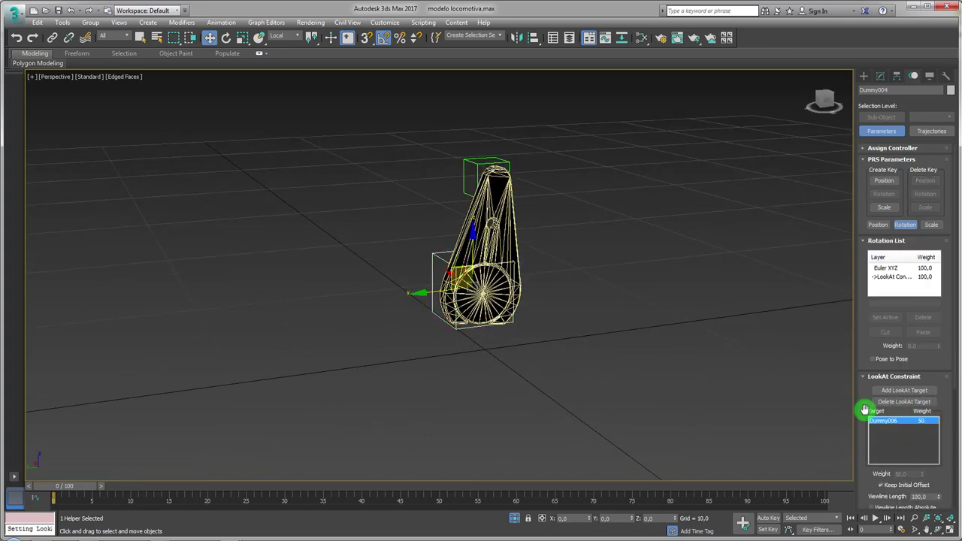
pyautogui.scroll(-5, 865, 410)
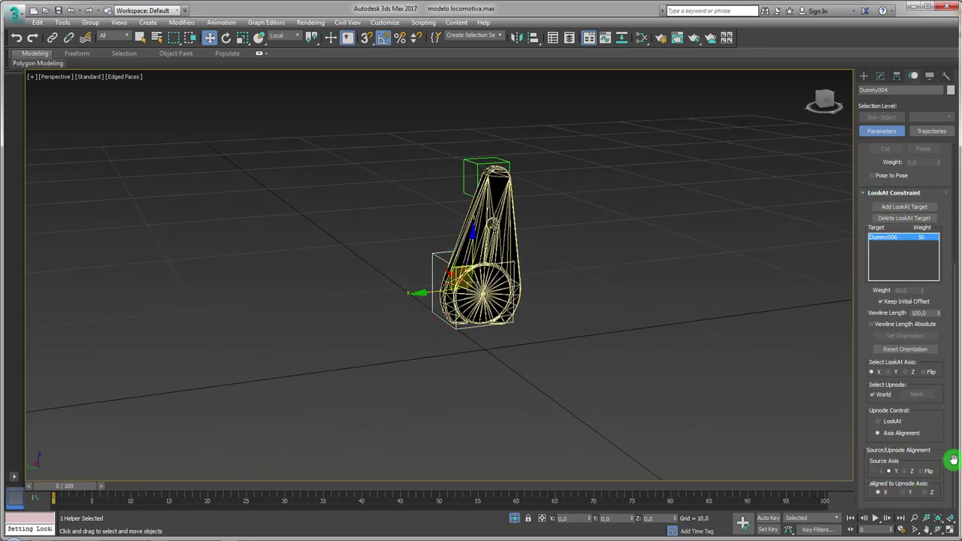
pyautogui.click(475, 169)
pyautogui.moveTo(186, 494)
pyautogui.mouseDown()
pyautogui.moveTo(25, 496)
pyautogui.moveTo(204, 496)
pyautogui.moveTo(43, 498)
pyautogui.moveTo(166, 505)
pyautogui.moveTo(30, 501)
pyautogui.moveTo(230, 492)
pyautogui.moveTo(17, 492)
pyautogui.mouseUp()
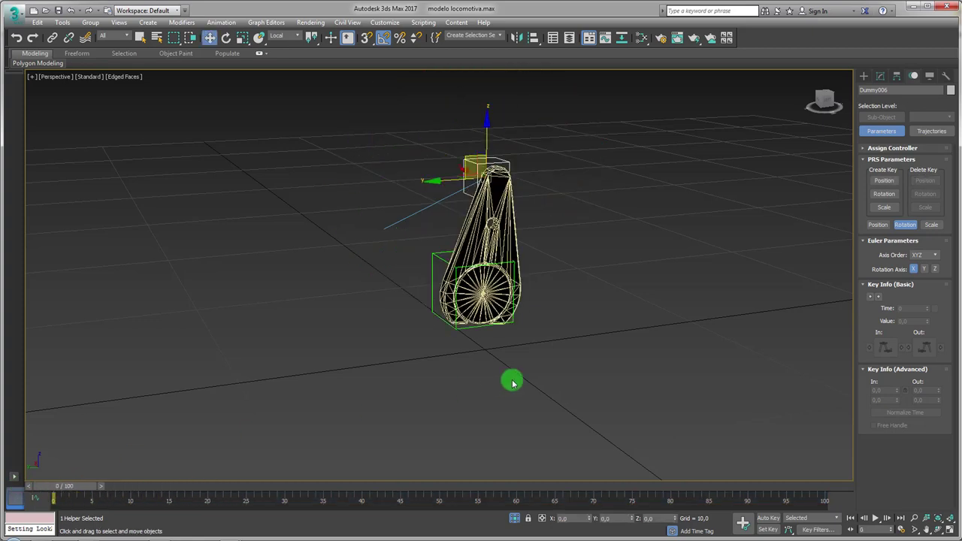
pyautogui.moveTo(511, 380)
pyautogui.keyDown('alt'); pyautogui.mouseDown(button='middle')
pyautogui.moveTo(480, 370)
pyautogui.moveTo(454, 334)
pyautogui.mouseUp(button='middle'); pyautogui.keyUp('alt')
# - Switch to the Left view framed on the selected crank part
pyautogui.moveTo(586, 315)
pyautogui.keyDown('alt'); pyautogui.mouseDown(button='middle')
pyautogui.moveTo(582, 341)
pyautogui.moveTo(477, 104)
pyautogui.mouseUp(button='middle'); pyautogui.keyUp('alt')
pyautogui.keyDown('alt'); pyautogui.moveTo(481, 305); pyautogui.dragTo(485, 351, button='middle'); pyautogui.keyUp('alt')
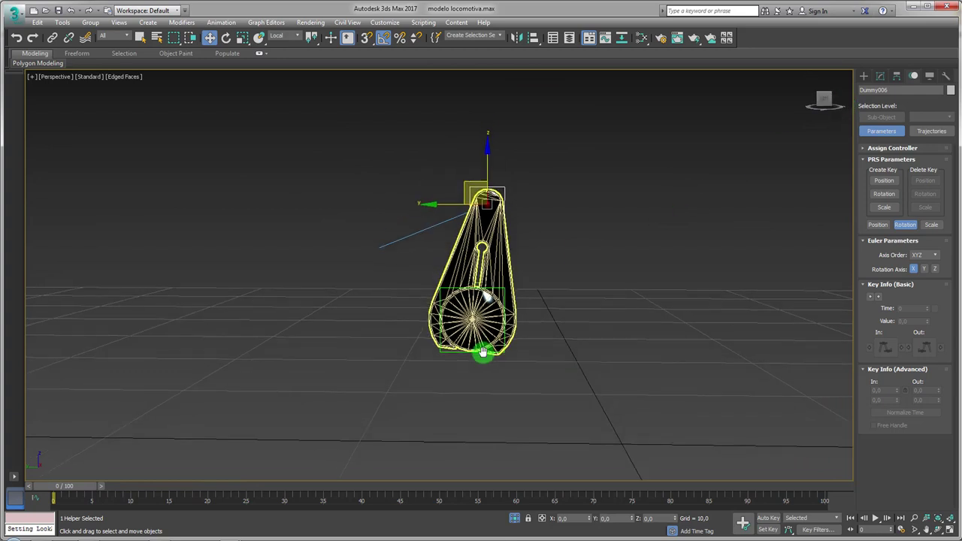
pyautogui.press('l')
pyautogui.press('z')
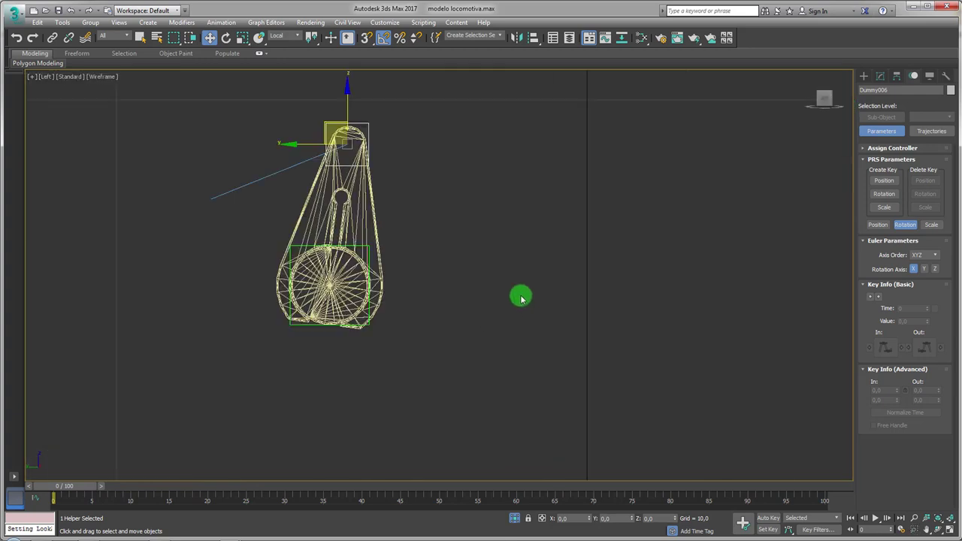
pyautogui.click(864, 76)
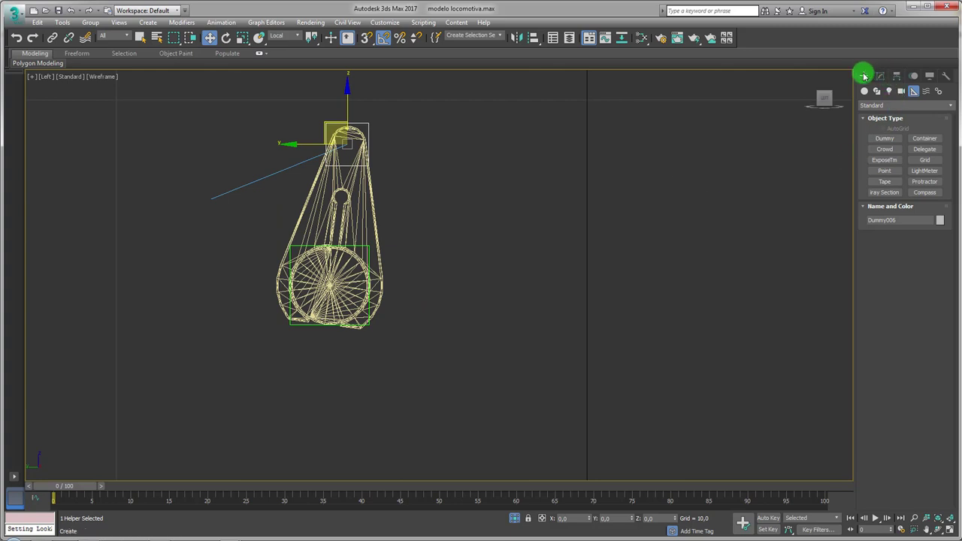
# - Draw a circle and align it to the crank's pivot
pyautogui.click(876, 91)
pyautogui.click(885, 157)
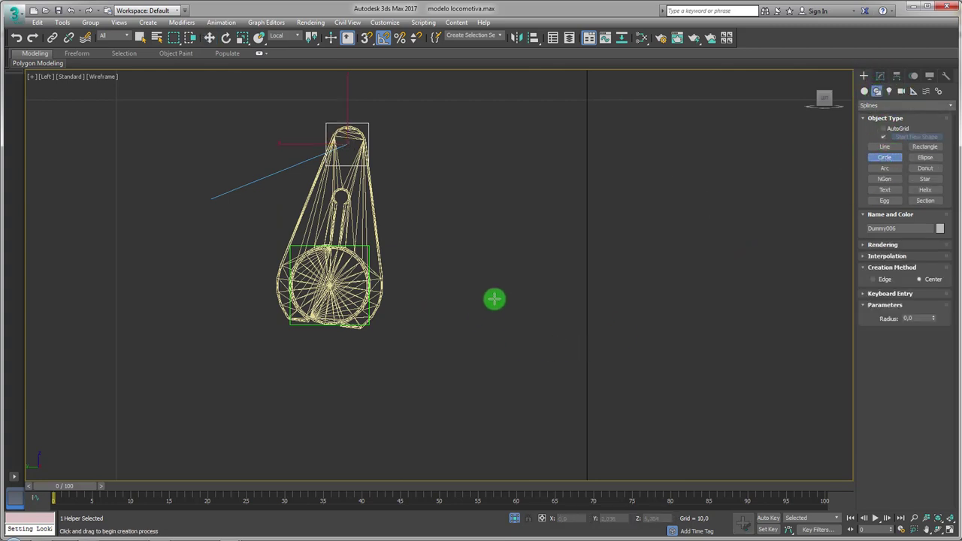
pyautogui.moveTo(496, 296); pyautogui.dragTo(571, 390)
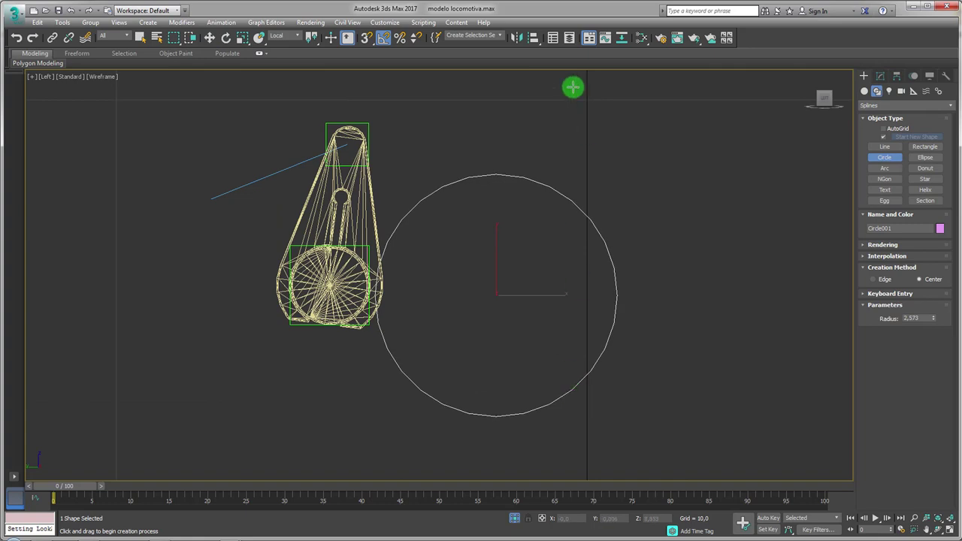
pyautogui.click(535, 39)
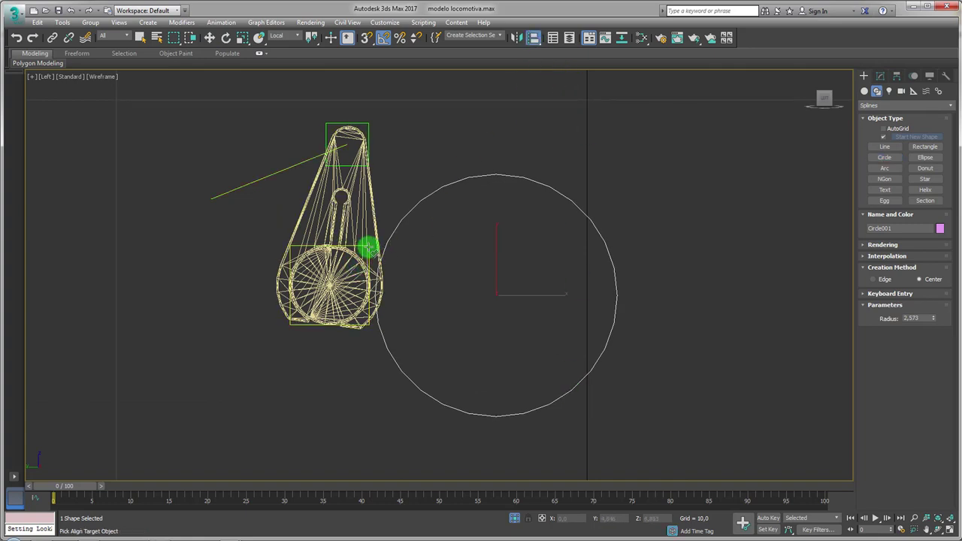
pyautogui.click(366, 251)
pyautogui.click(687, 332)
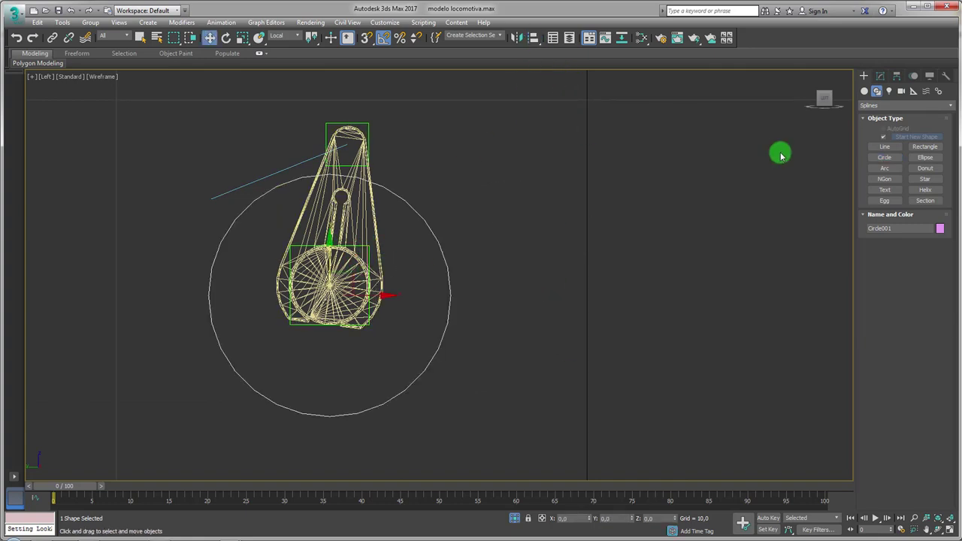
# - Enlarge the circle's radius to 3.242, then show the whole locomotive at frame 14
pyautogui.click(881, 76)
pyautogui.moveTo(933, 253); pyautogui.dragTo(925, 235)
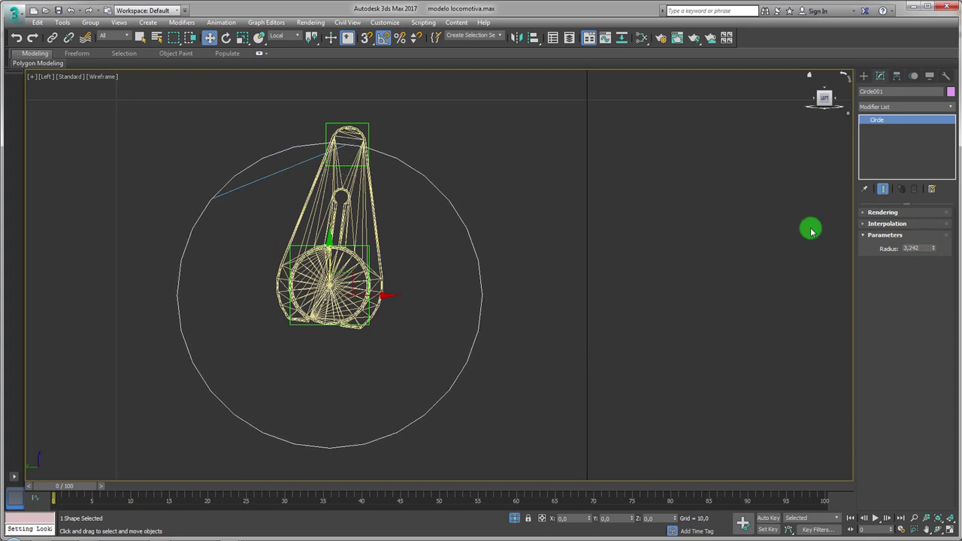
pyautogui.moveTo(323, 144); pyautogui.dragTo(382, 142)
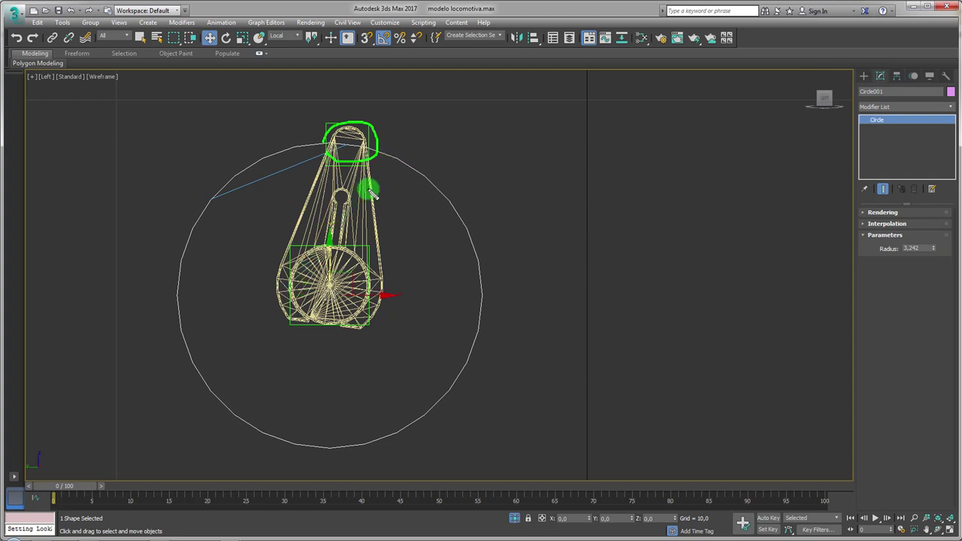
pyautogui.moveTo(392, 165)
pyautogui.mouseDown()
pyautogui.moveTo(451, 232)
pyautogui.moveTo(431, 391)
pyautogui.moveTo(264, 418)
pyautogui.moveTo(214, 245)
pyautogui.moveTo(226, 206)
pyautogui.mouseUp()
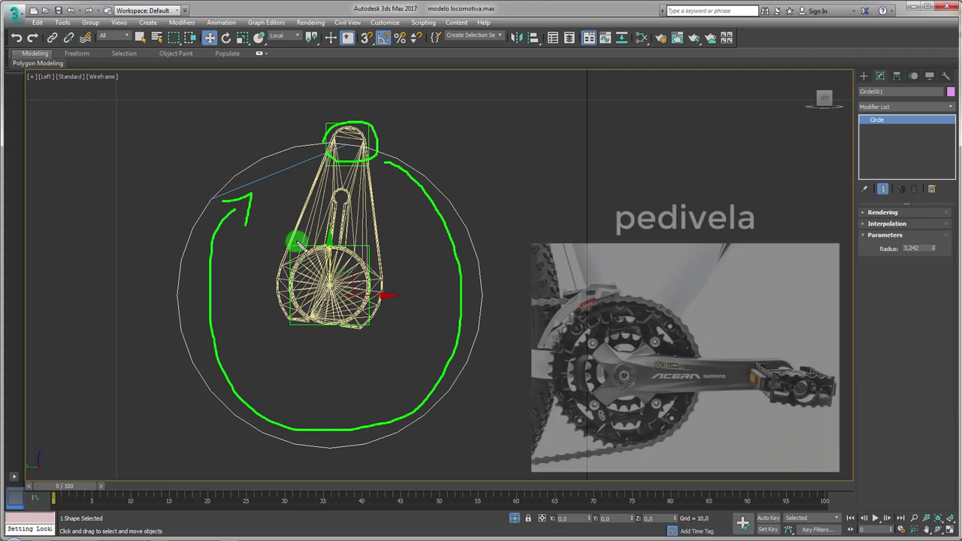
pyautogui.press('e')
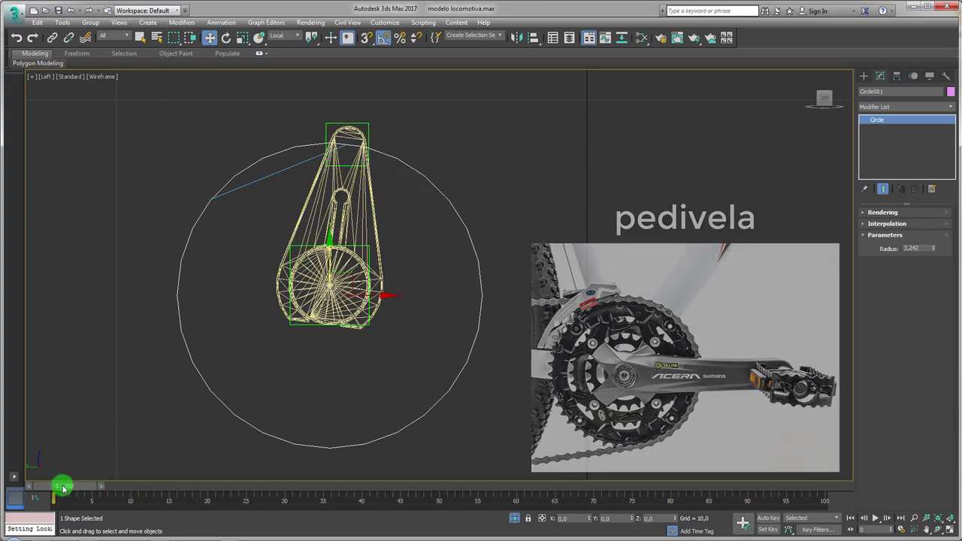
pyautogui.moveTo(64, 486)
pyautogui.mouseDown()
pyautogui.moveTo(175, 484)
pyautogui.moveTo(55, 486)
pyautogui.mouseUp()
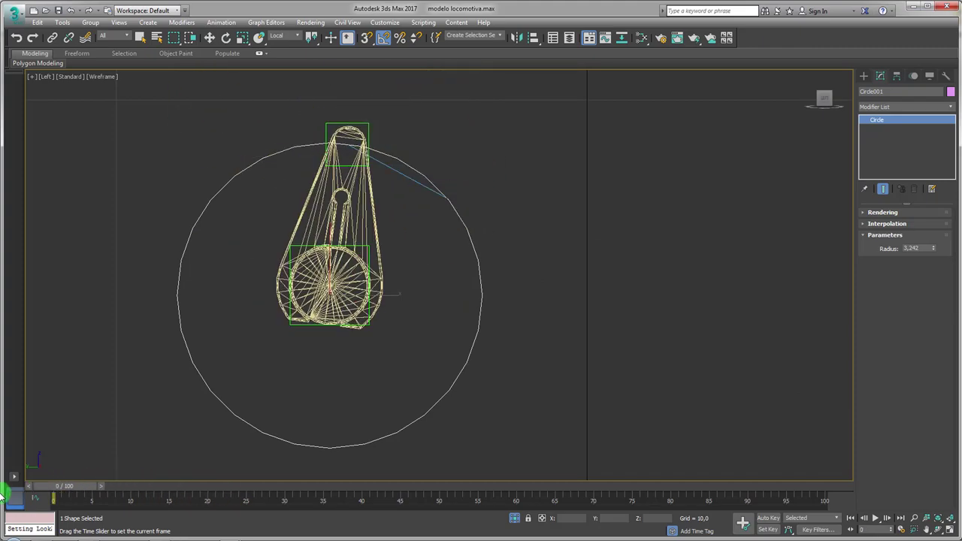
pyautogui.click(516, 519)
# - Align Circle001's pivot to the Dummy002 helper and scrub to check the crank motion
pyautogui.scroll(-3, 501, 400)
pyautogui.scroll(3, 490, 383)
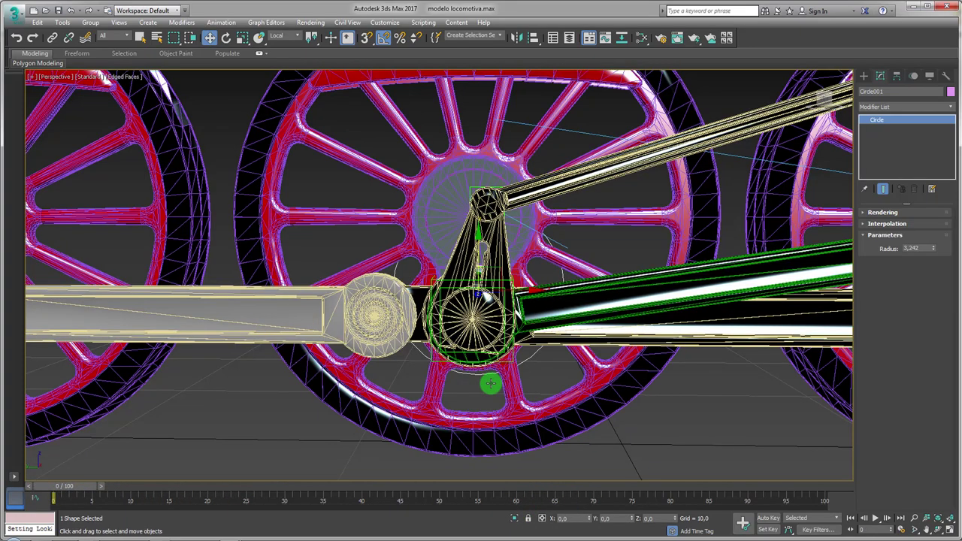
pyautogui.moveTo(490, 385)
pyautogui.keyDown('alt'); pyautogui.mouseDown(button='middle')
pyautogui.moveTo(578, 393)
pyautogui.moveTo(569, 398)
pyautogui.moveTo(498, 356)
pyautogui.moveTo(497, 371)
pyautogui.moveTo(676, 410)
pyautogui.mouseUp(button='middle'); pyautogui.keyUp('alt')
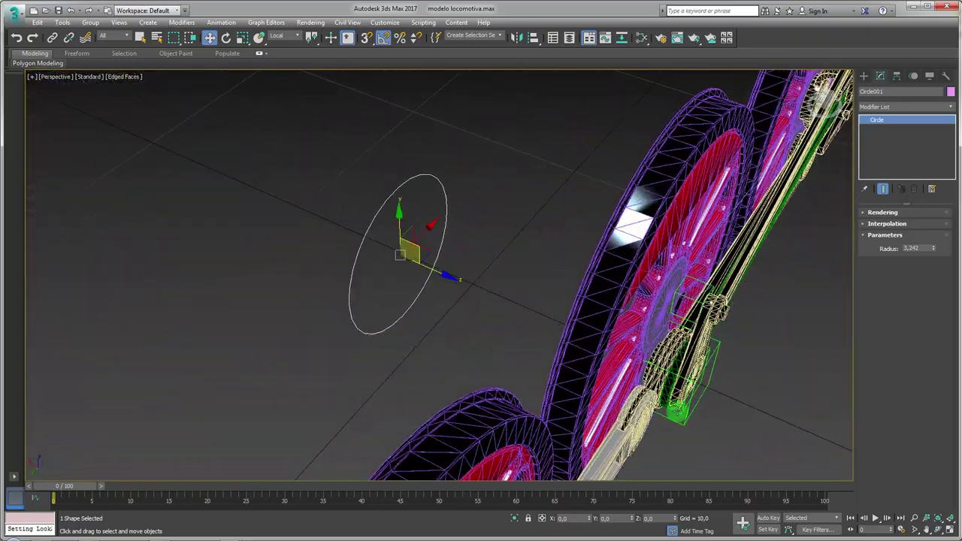
pyautogui.hotkey('alt', 'a')
pyautogui.click(706, 387)
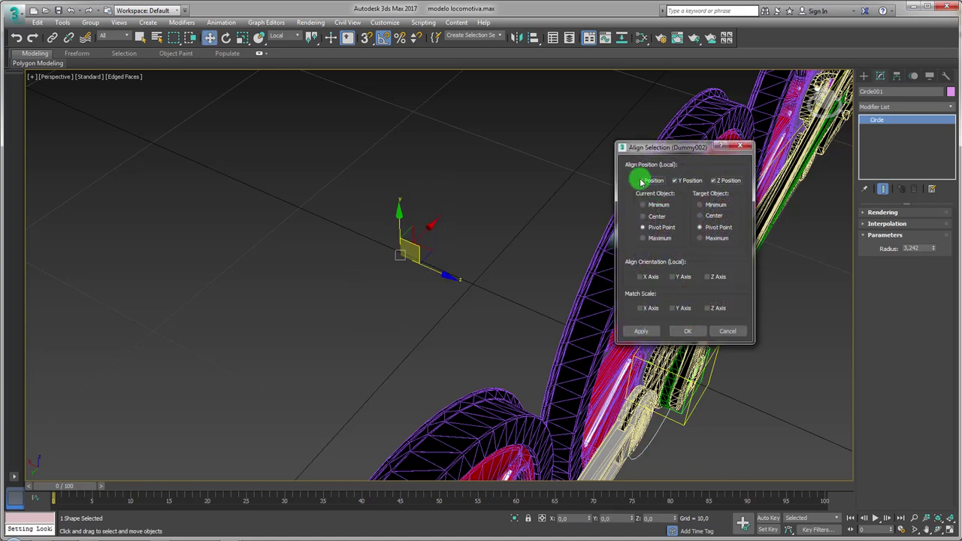
pyautogui.click(687, 336)
pyautogui.moveTo(731, 372)
pyautogui.keyDown('alt'); pyautogui.mouseDown(button='middle')
pyautogui.moveTo(595, 265)
pyautogui.moveTo(549, 250)
pyautogui.mouseUp(button='middle'); pyautogui.keyUp('alt')
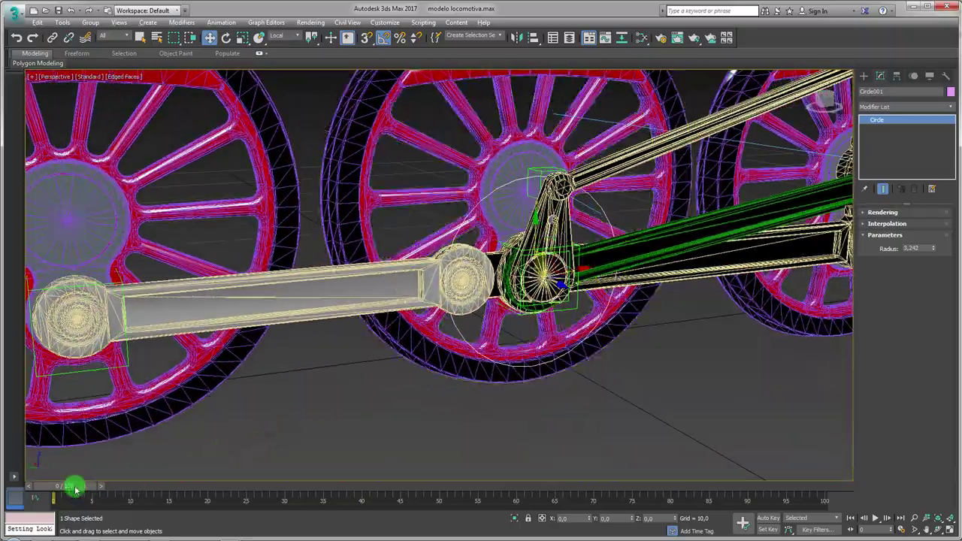
pyautogui.moveTo(75, 489)
pyautogui.mouseDown()
pyautogui.moveTo(157, 489)
pyautogui.moveTo(63, 491)
pyautogui.mouseUp()
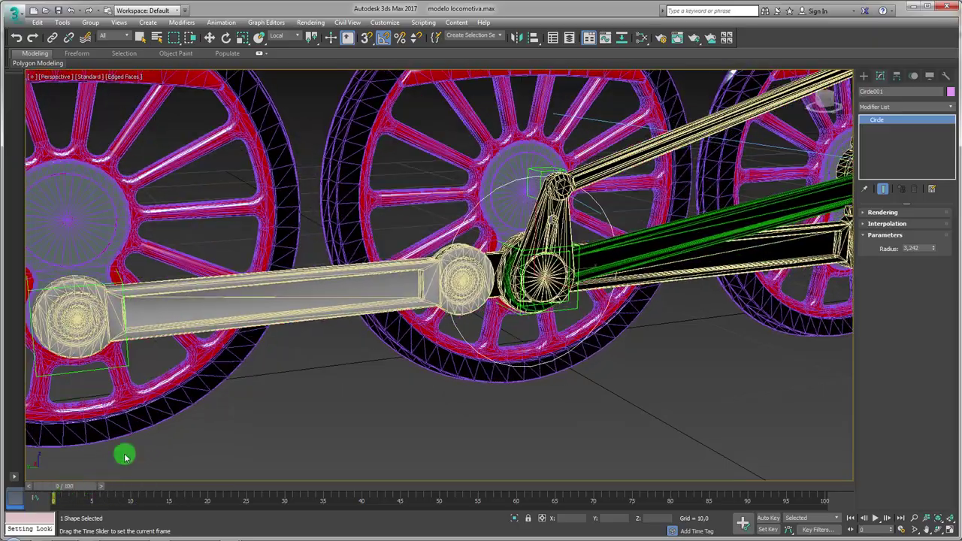
pyautogui.moveTo(125, 456)
pyautogui.keyDown('alt'); pyautogui.mouseDown(button='middle')
pyautogui.moveTo(585, 362)
pyautogui.moveTo(610, 369)
pyautogui.moveTo(552, 364)
pyautogui.mouseUp(button='middle'); pyautogui.keyUp('alt')
pyautogui.press('w')
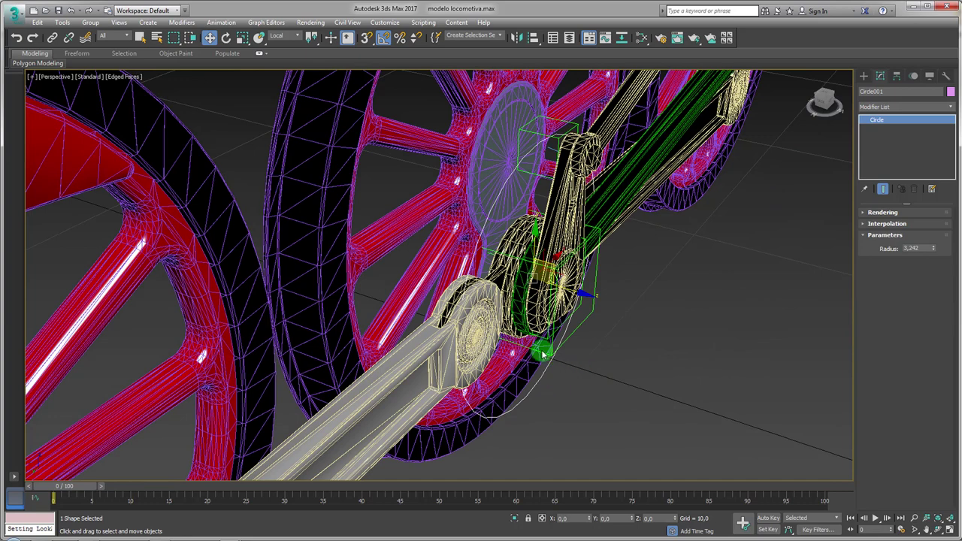
# - Link Circle001 to the driving wheel as its parent, testing the link by scrubbing
pyautogui.click(54, 38)
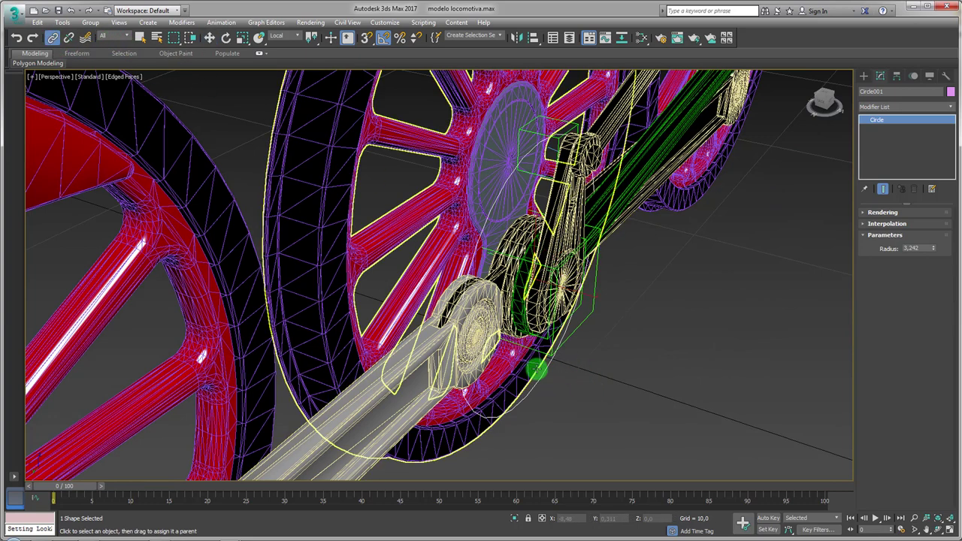
pyautogui.moveTo(537, 369); pyautogui.dragTo(545, 382)
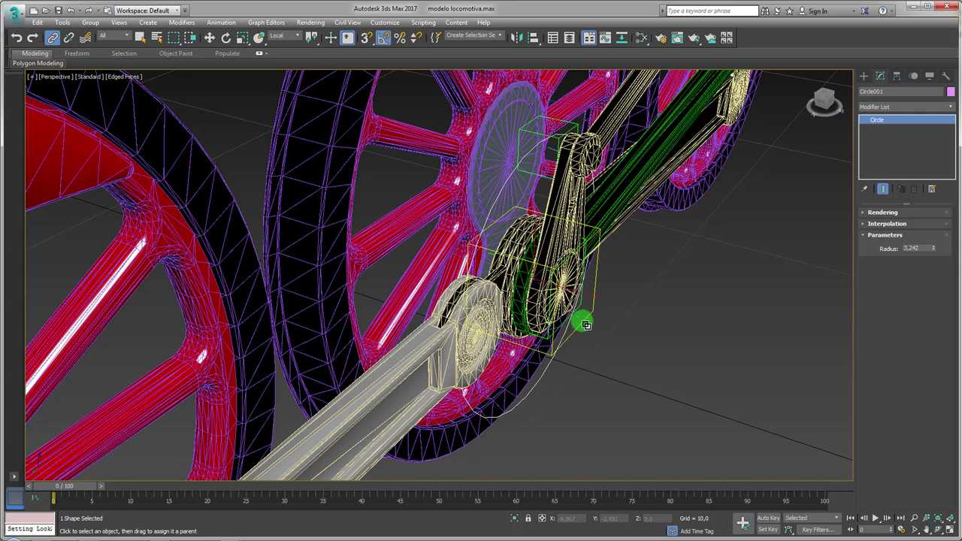
pyautogui.moveTo(585, 324)
pyautogui.mouseDown()
pyautogui.moveTo(518, 400)
pyautogui.moveTo(434, 339)
pyautogui.mouseUp()
pyautogui.keyDown('alt'); pyautogui.moveTo(434, 340); pyautogui.dragTo(382, 404, button='middle'); pyautogui.keyUp('alt')
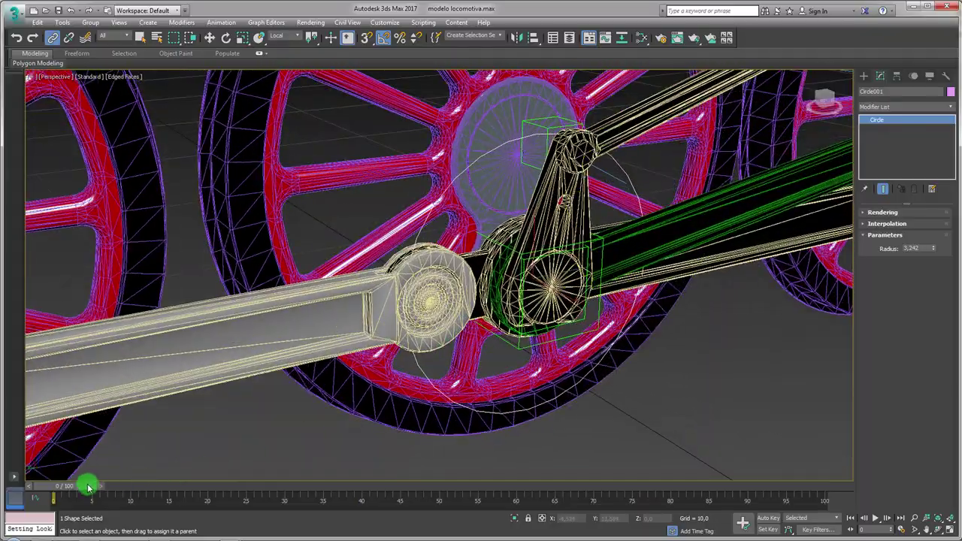
pyautogui.moveTo(88, 487)
pyautogui.mouseDown()
pyautogui.moveTo(318, 489)
pyautogui.moveTo(172, 488)
pyautogui.moveTo(48, 505)
pyautogui.mouseUp()
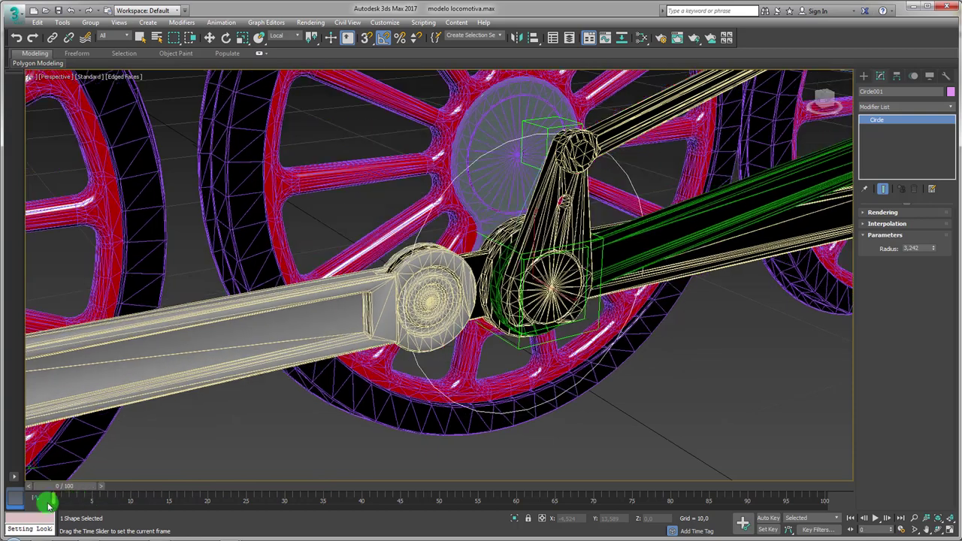
pyautogui.click(52, 37)
pyautogui.keyDown('alt'); pyautogui.moveTo(461, 275); pyautogui.dragTo(492, 273, button='middle'); pyautogui.keyUp('alt')
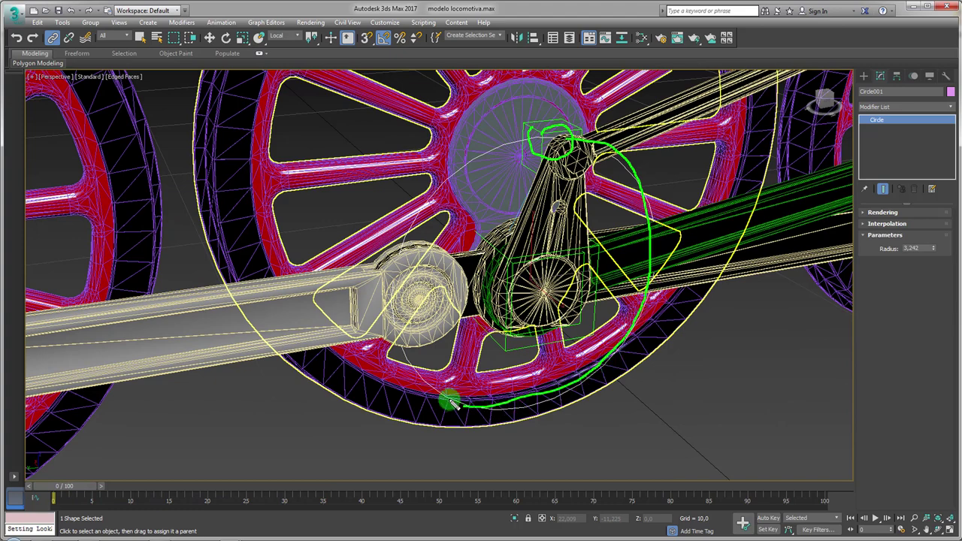
# - Isolate Dummy006, the crank arm and the connecting rod, then reselect Dummy006
pyautogui.click(512, 144)
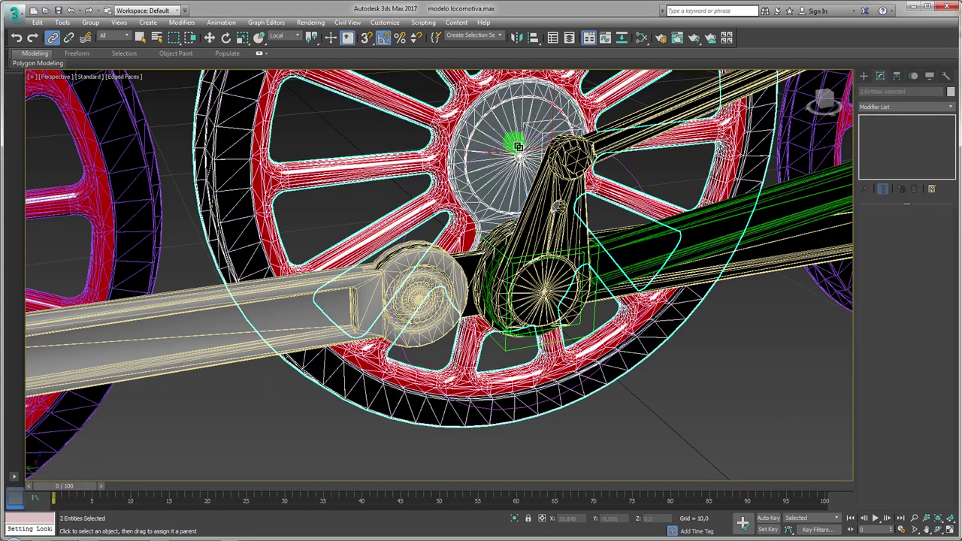
pyautogui.keyDown('ctrl'); pyautogui.click(511, 149); pyautogui.keyUp('ctrl')
pyautogui.keyDown('ctrl'); pyautogui.click(554, 194); pyautogui.keyUp('ctrl')
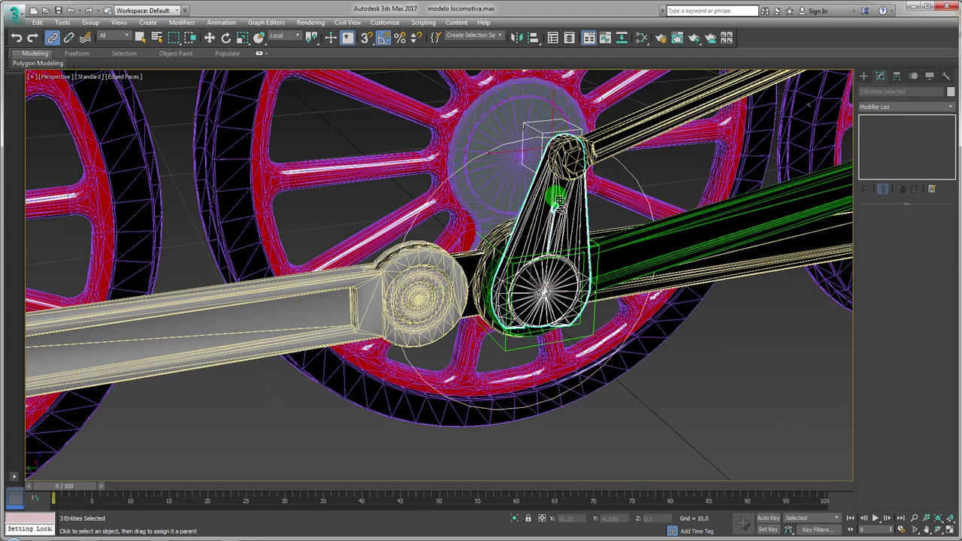
pyautogui.moveTo(554, 193)
pyautogui.keyDown('alt'); pyautogui.mouseDown(button='middle')
pyautogui.moveTo(519, 208)
pyautogui.moveTo(542, 248)
pyautogui.mouseUp(button='middle'); pyautogui.keyUp('alt')
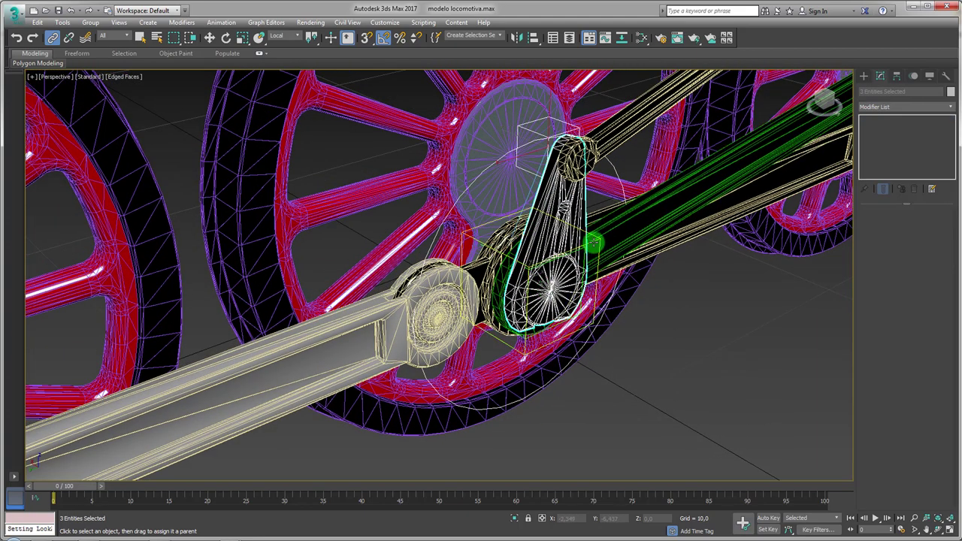
pyautogui.keyDown('ctrl'); pyautogui.click(468, 280); pyautogui.keyUp('ctrl')
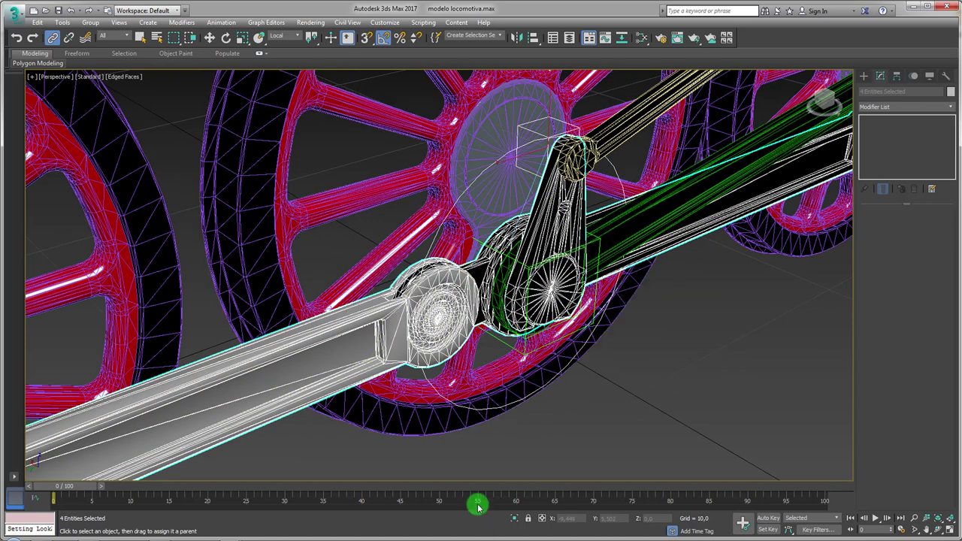
pyautogui.click(517, 518)
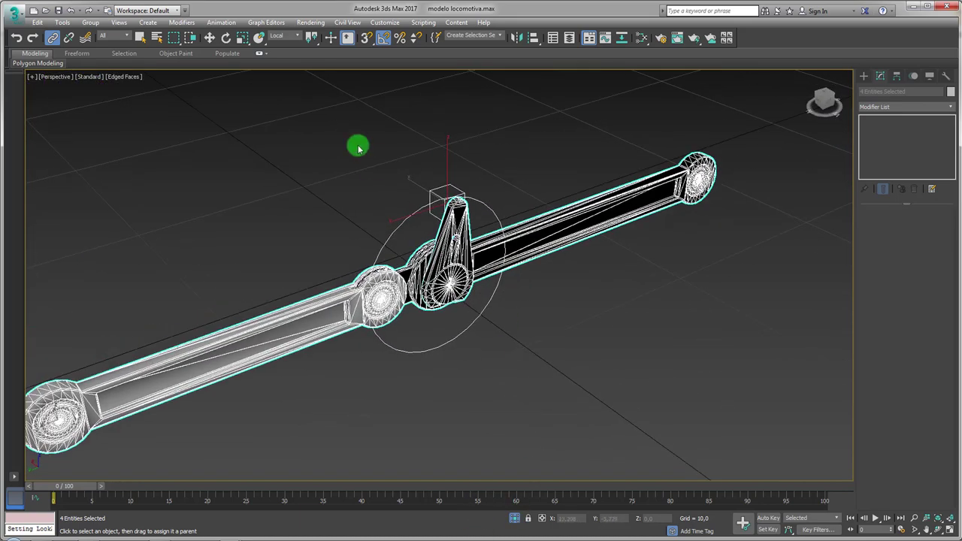
pyautogui.click(391, 148)
pyautogui.moveTo(461, 190); pyautogui.dragTo(462, 190)
pyautogui.scroll(2, 451, 197)
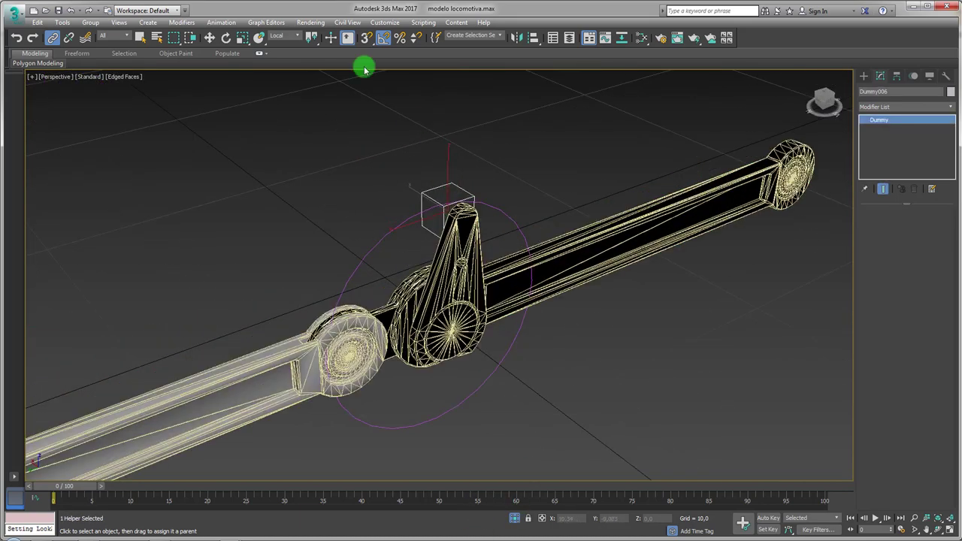
# - Put a Path Constraint on Dummy006 using Circle001, and scrub to watch it circle
pyautogui.click(221, 22)
pyautogui.moveTo(234, 77)
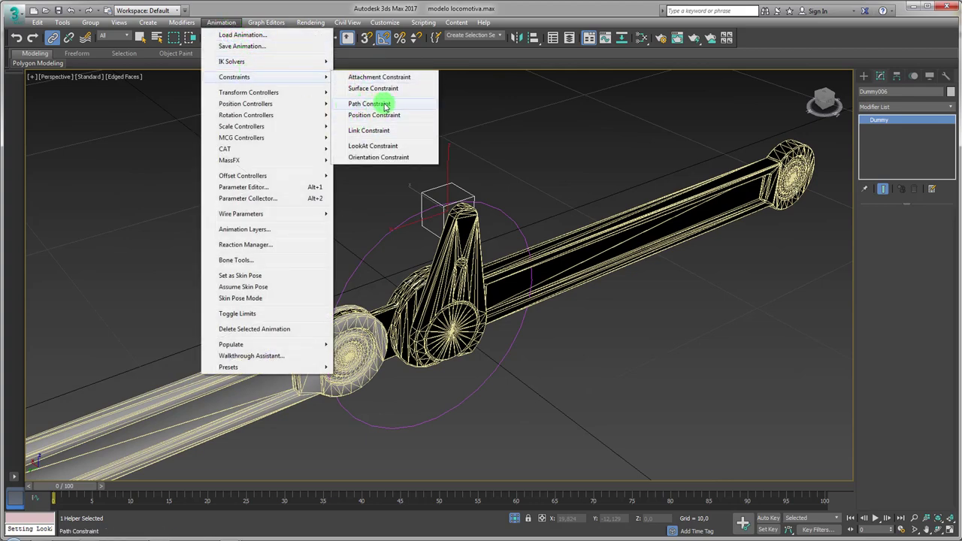
pyautogui.click(385, 105)
pyautogui.click(414, 209)
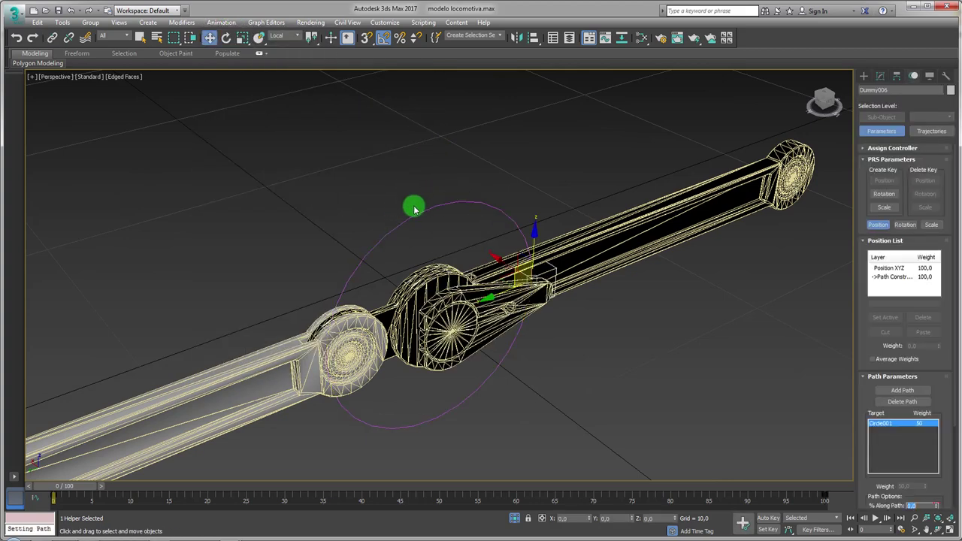
pyautogui.click(162, 497)
pyautogui.moveTo(74, 490)
pyautogui.mouseDown()
pyautogui.moveTo(395, 476)
pyautogui.moveTo(63, 481)
pyautogui.mouseUp()
pyautogui.press('w')
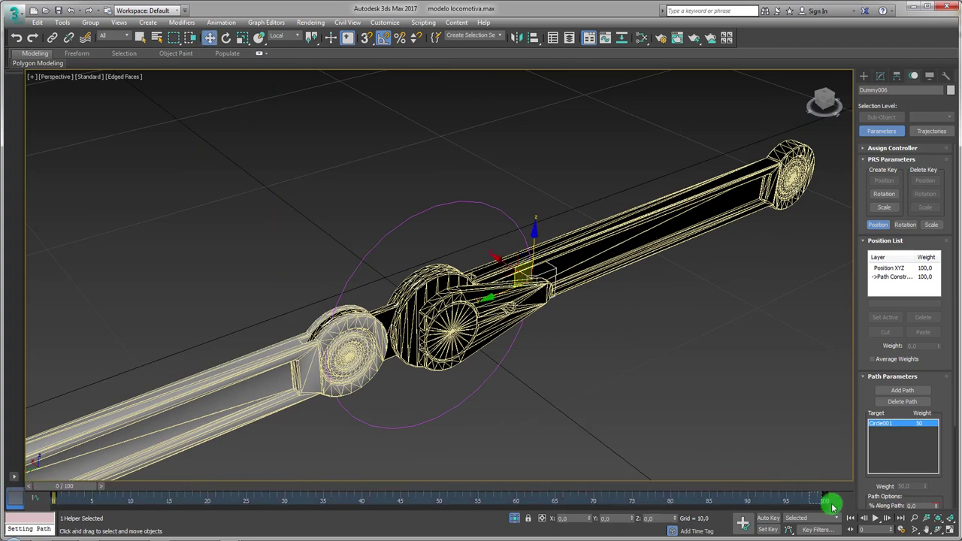
# - Move the path end key to frame 31 and the start key from frame 30 to 2
pyautogui.moveTo(824, 495); pyautogui.dragTo(590, 512)
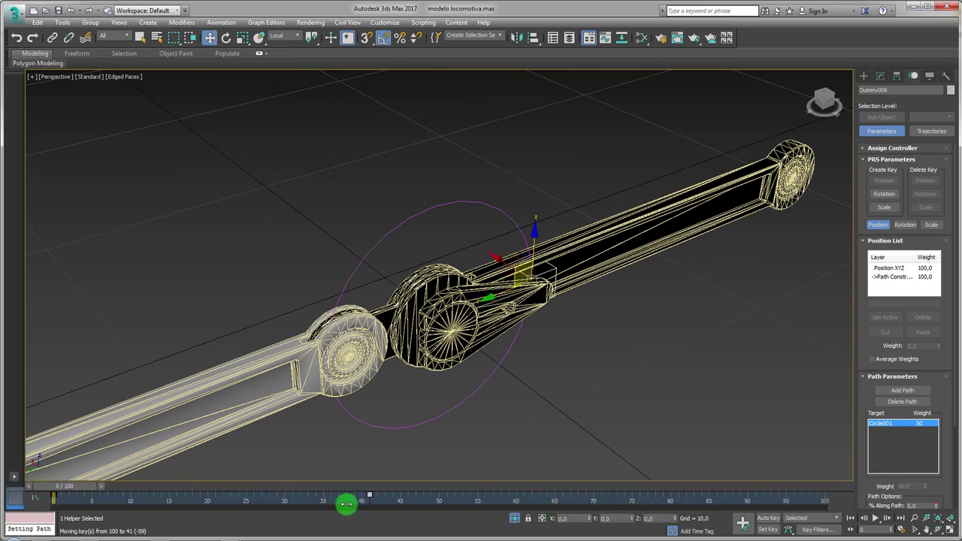
pyautogui.moveTo(289, 500); pyautogui.dragTo(285, 498)
pyautogui.moveTo(81, 493)
pyautogui.mouseDown()
pyautogui.moveTo(348, 499)
pyautogui.moveTo(43, 504)
pyautogui.moveTo(248, 510)
pyautogui.mouseUp()
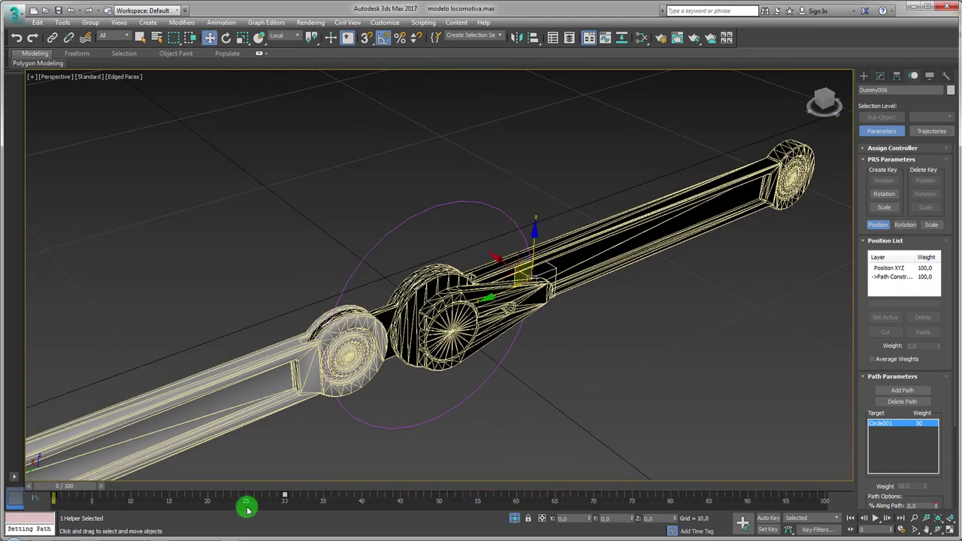
pyautogui.moveTo(150, 501)
pyautogui.mouseDown()
pyautogui.moveTo(41, 504)
pyautogui.moveTo(222, 511)
pyautogui.mouseUp()
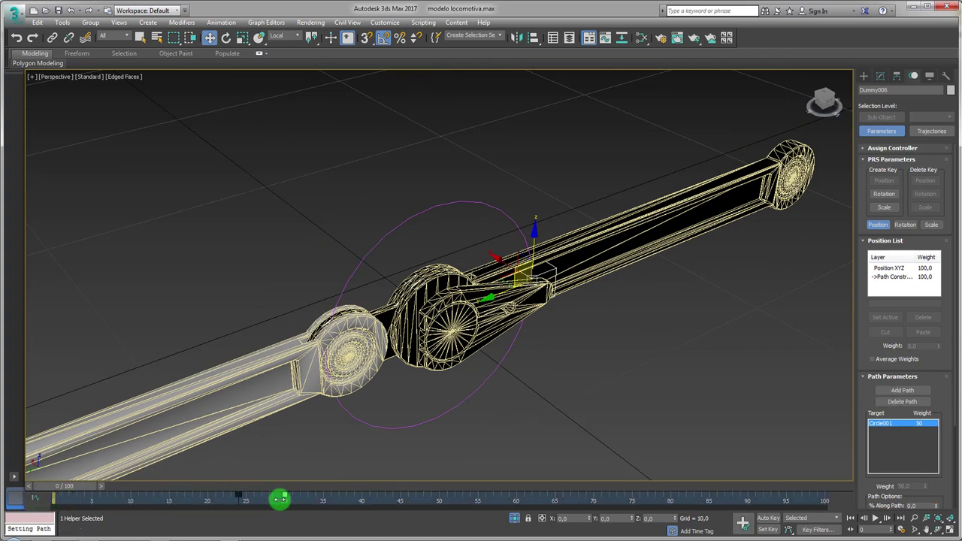
pyautogui.moveTo(280, 500); pyautogui.dragTo(62, 510)
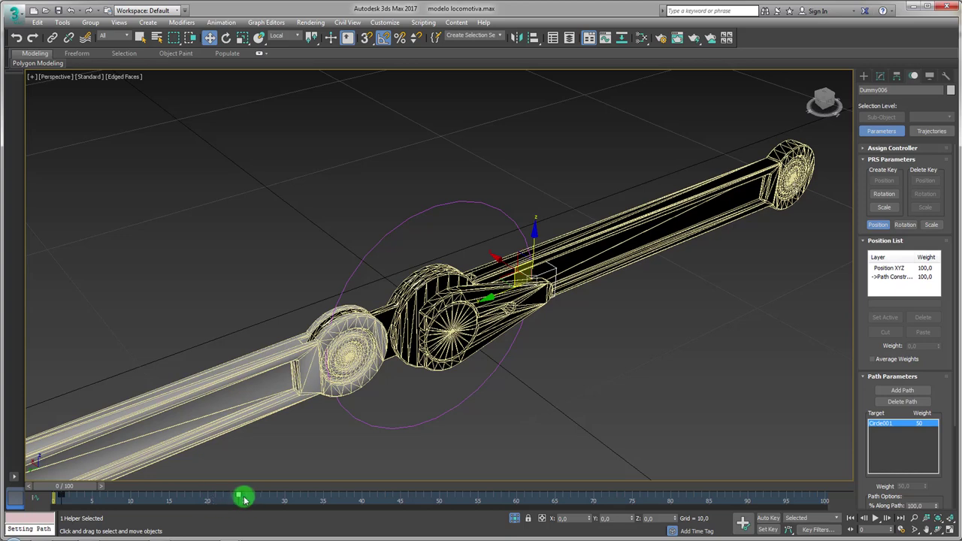
pyautogui.moveTo(85, 492)
pyautogui.mouseDown()
pyautogui.moveTo(103, 489)
pyautogui.moveTo(63, 498)
pyautogui.moveTo(327, 502)
pyautogui.moveTo(64, 505)
pyautogui.moveTo(294, 509)
pyautogui.moveTo(289, 487)
pyautogui.mouseUp()
pyautogui.click(62, 497)
pyautogui.press('w')
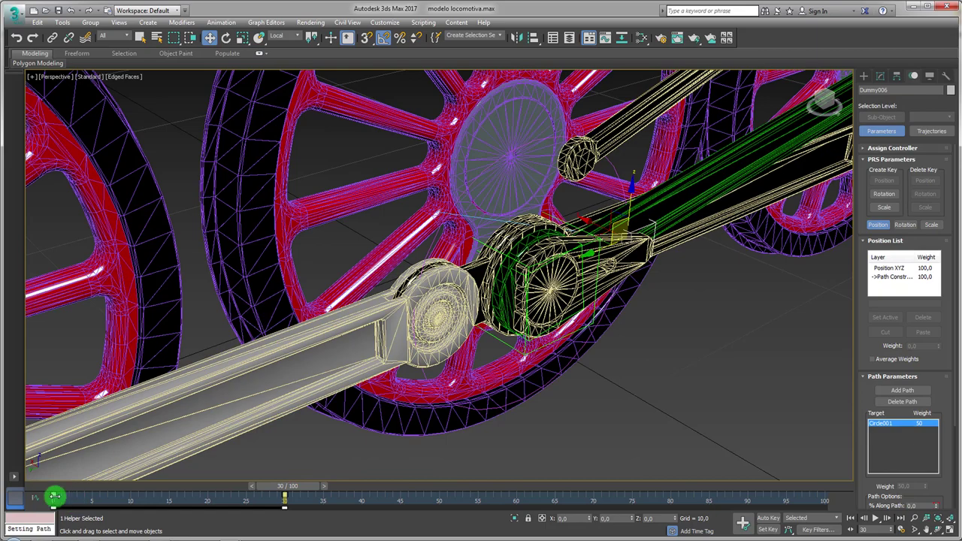
# - Shift Dummy006's path key until it reads 23.333% along path, at the crank pin's top
pyautogui.moveTo(58, 495); pyautogui.dragTo(98, 494)
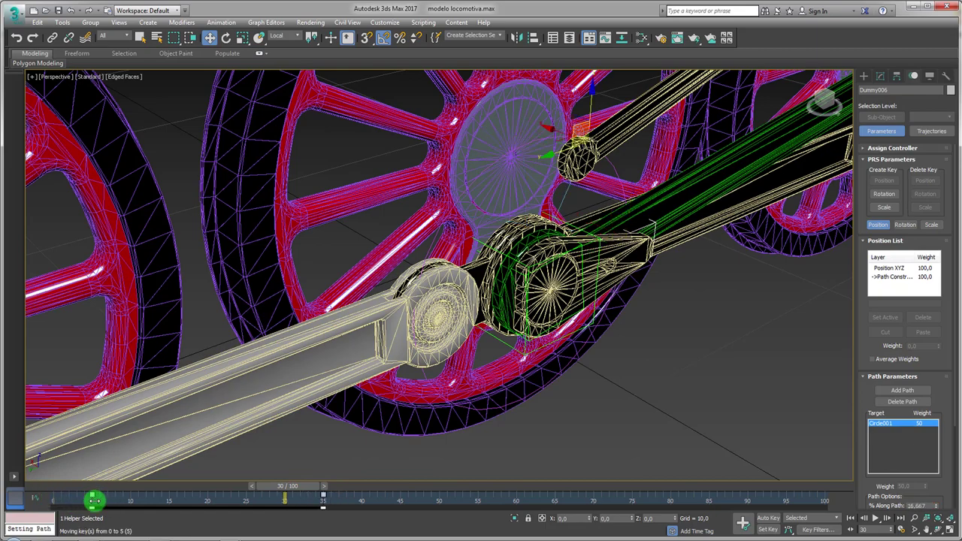
pyautogui.moveTo(485, 361)
pyautogui.keyDown('alt'); pyautogui.mouseDown(button='middle')
pyautogui.moveTo(447, 354)
pyautogui.moveTo(270, 471)
pyautogui.mouseUp(button='middle'); pyautogui.keyUp('alt')
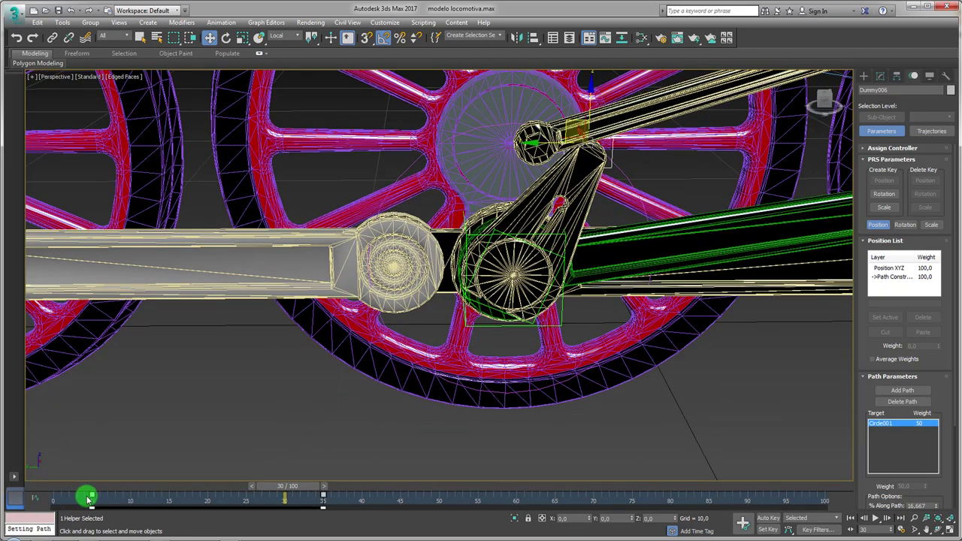
pyautogui.moveTo(93, 494); pyautogui.dragTo(100, 495)
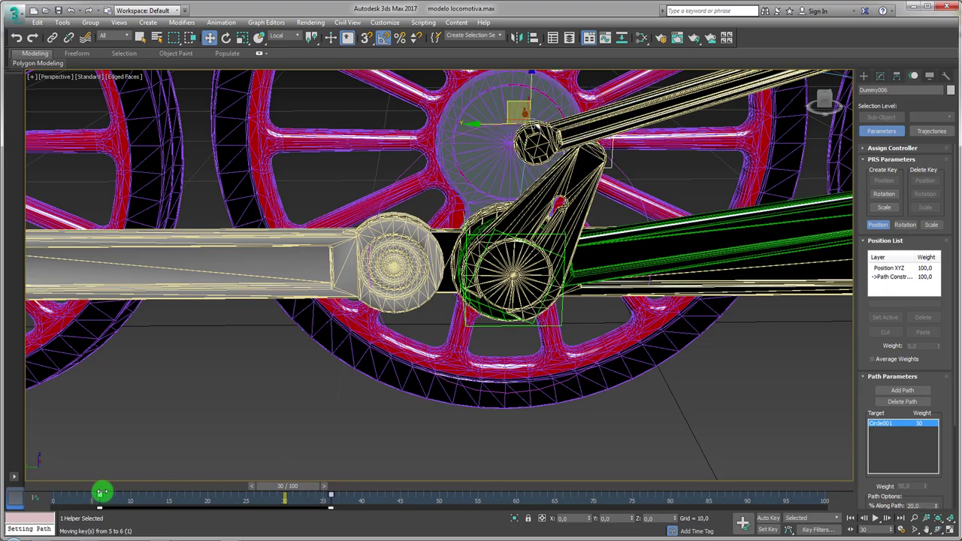
pyautogui.click(98, 499)
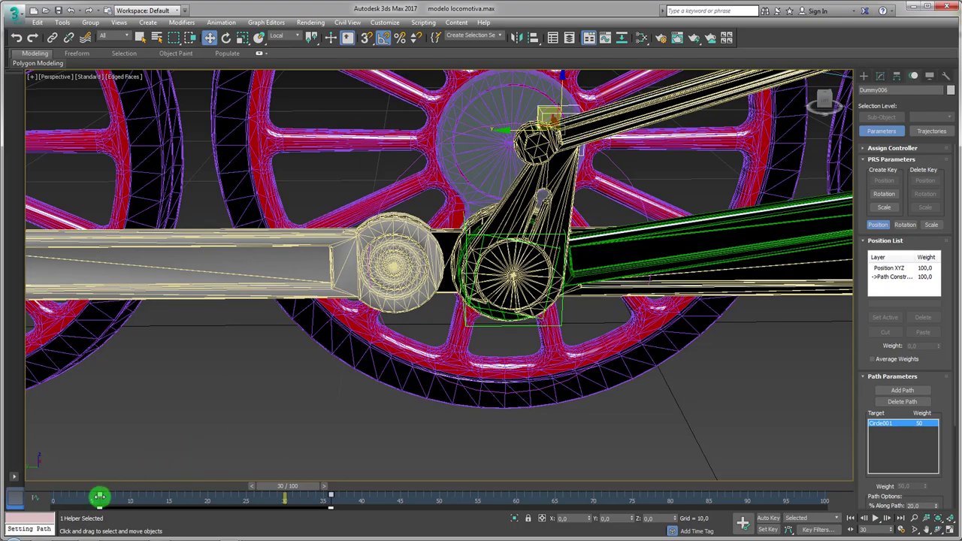
pyautogui.moveTo(99, 497); pyautogui.dragTo(108, 497)
pyautogui.moveTo(193, 458)
pyautogui.keyDown('alt'); pyautogui.mouseDown(button='middle')
pyautogui.moveTo(415, 343)
pyautogui.moveTo(438, 345)
pyautogui.mouseUp(button='middle'); pyautogui.keyUp('alt')
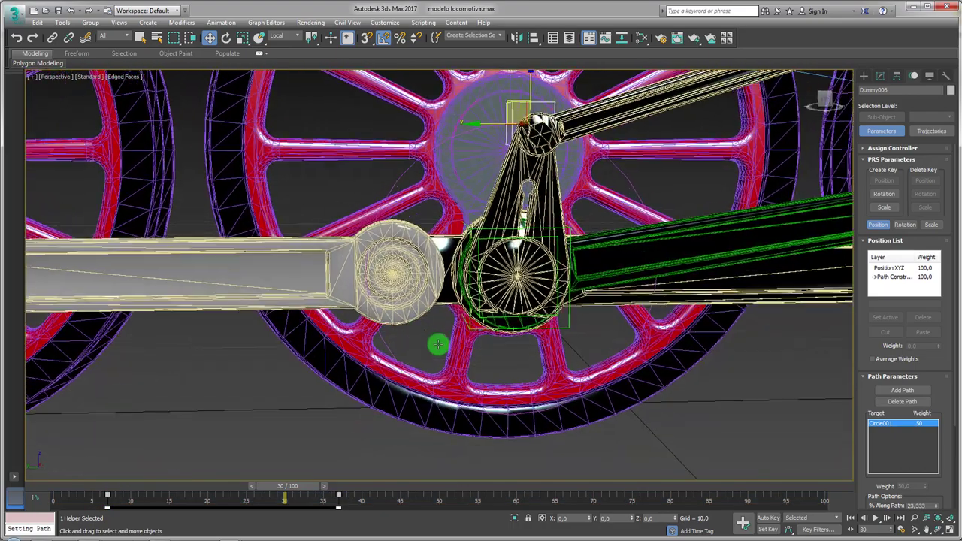
pyautogui.moveTo(297, 490)
pyautogui.mouseDown()
pyautogui.moveTo(200, 497)
pyautogui.moveTo(329, 493)
pyautogui.moveTo(51, 503)
pyautogui.mouseUp()
pyautogui.press('w')
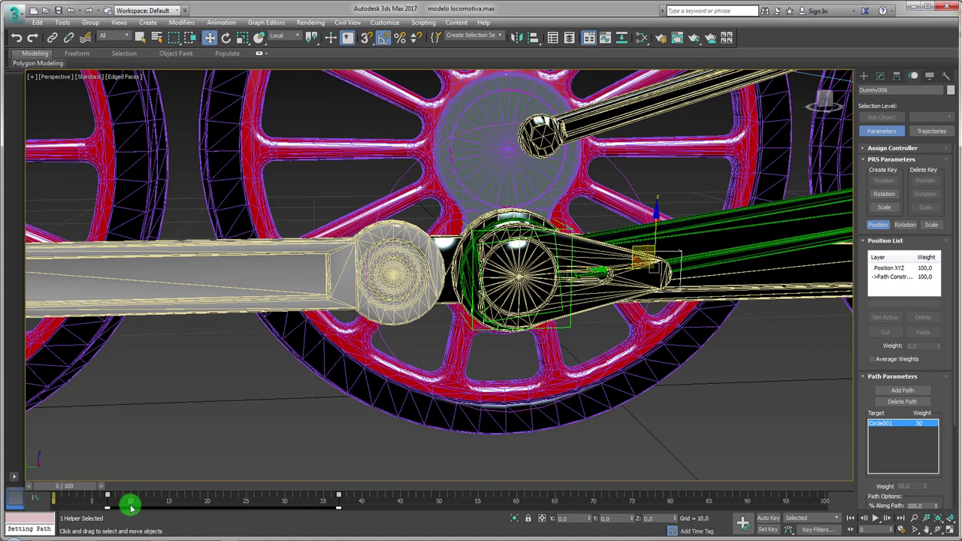
pyautogui.moveTo(339, 497)
pyautogui.mouseDown()
pyautogui.moveTo(89, 501)
pyautogui.moveTo(104, 500)
pyautogui.mouseUp()
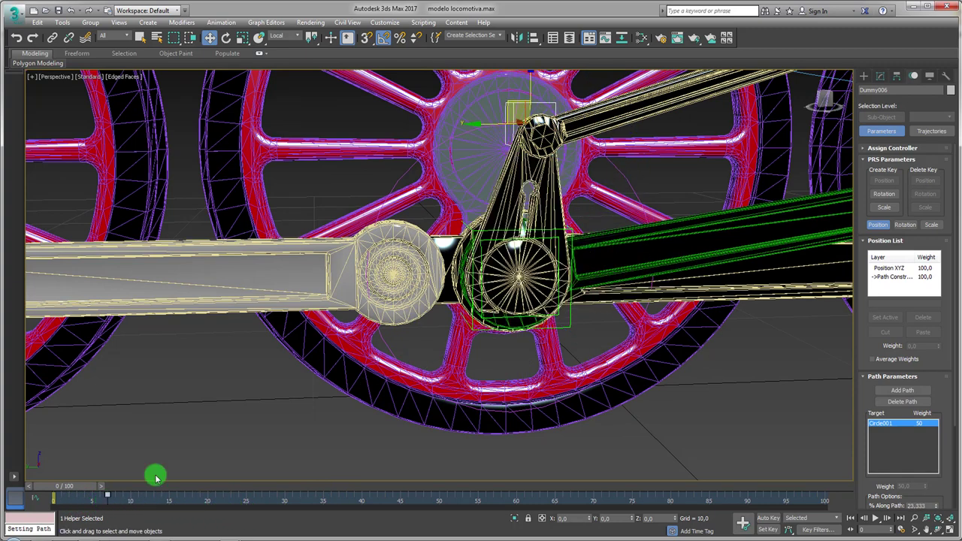
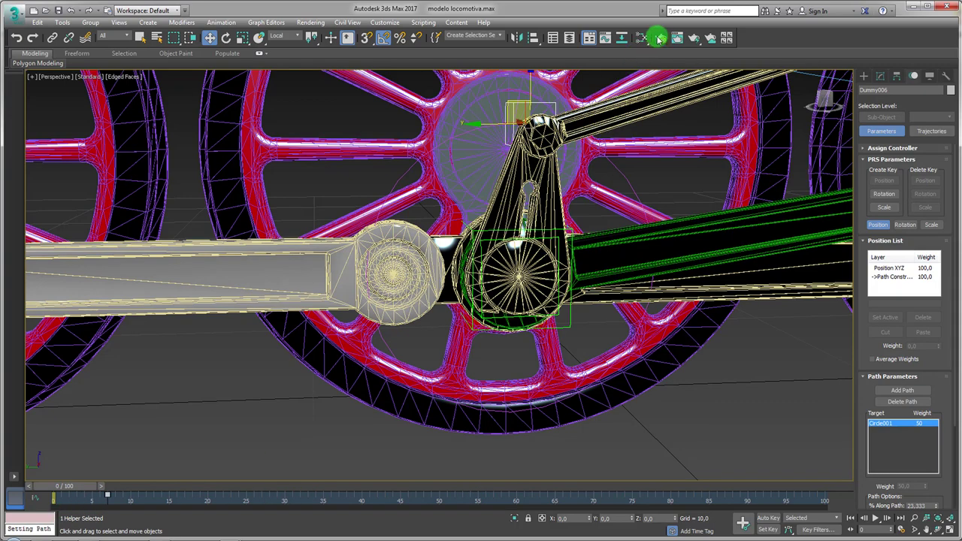
# - Set Dummy006's position curve out-of-range type to Relative Repeat, then minimize the Curve Editor
pyautogui.click(605, 40)
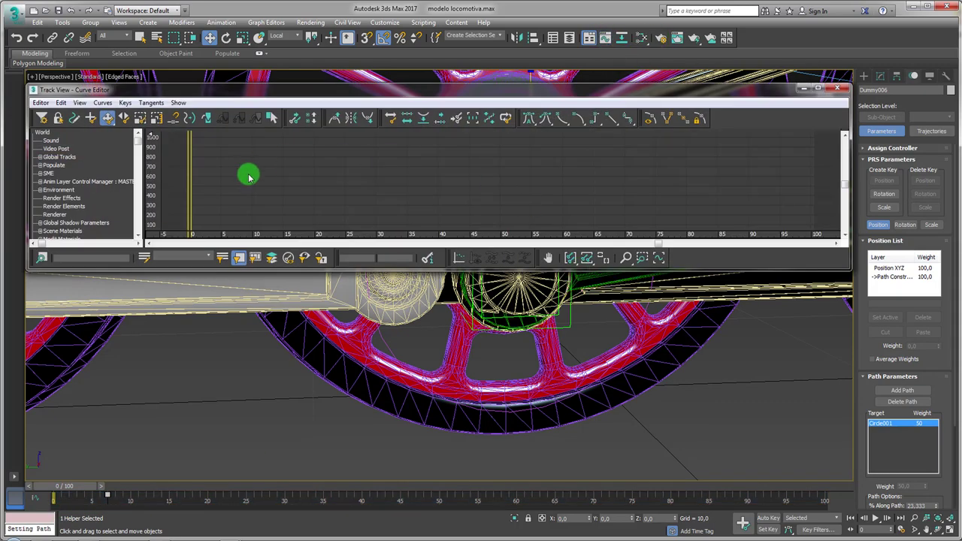
pyautogui.moveTo(265, 211); pyautogui.dragTo(447, 179, button='middle')
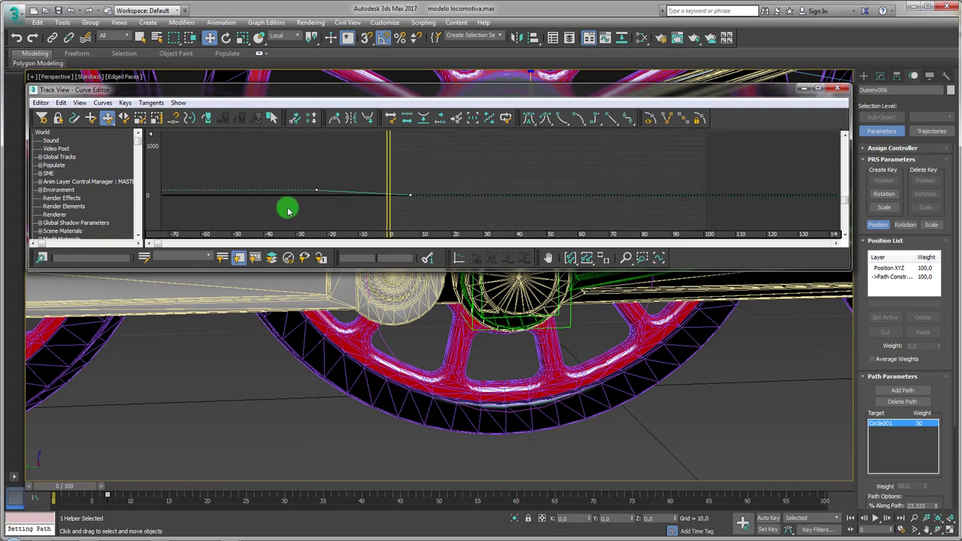
pyautogui.click(370, 186)
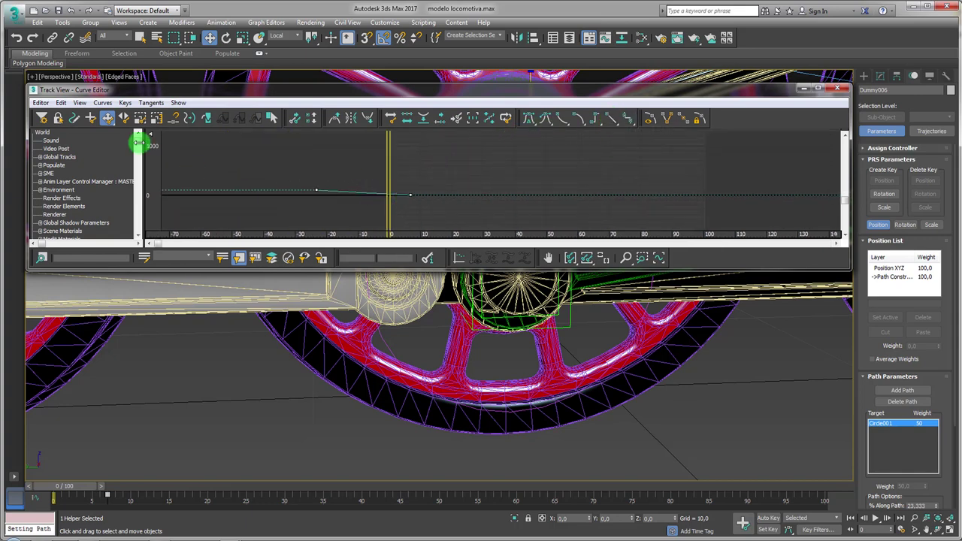
pyautogui.click(59, 103)
pyautogui.moveTo(84, 159)
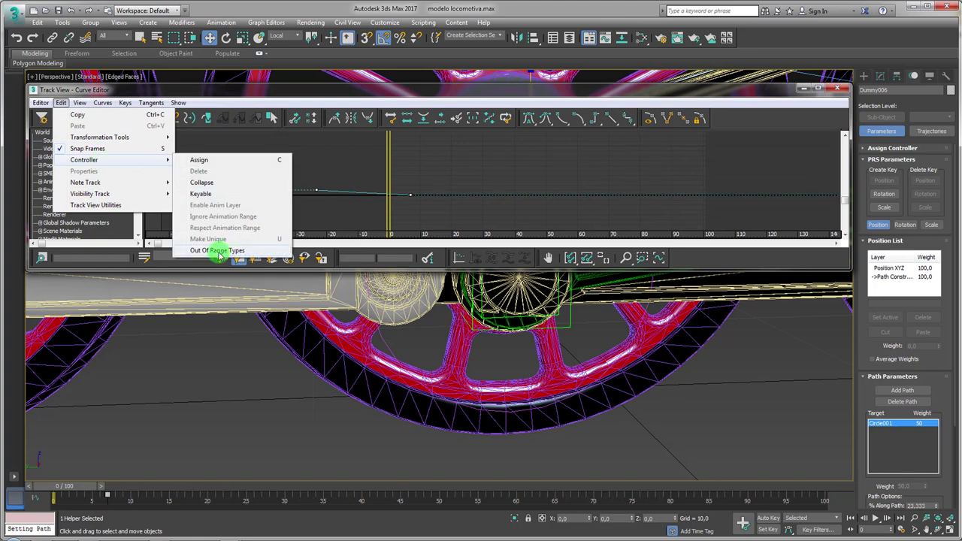
pyautogui.click(217, 251)
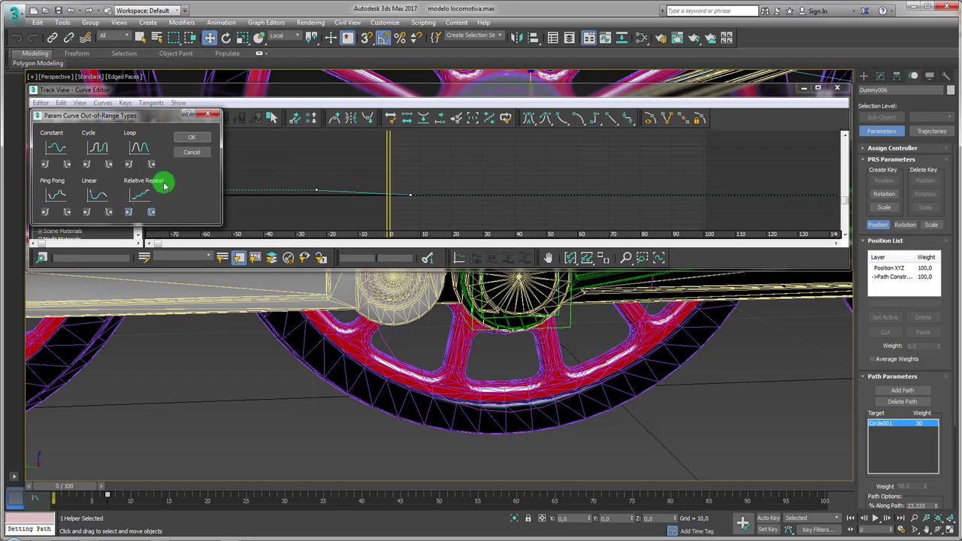
pyautogui.click(193, 137)
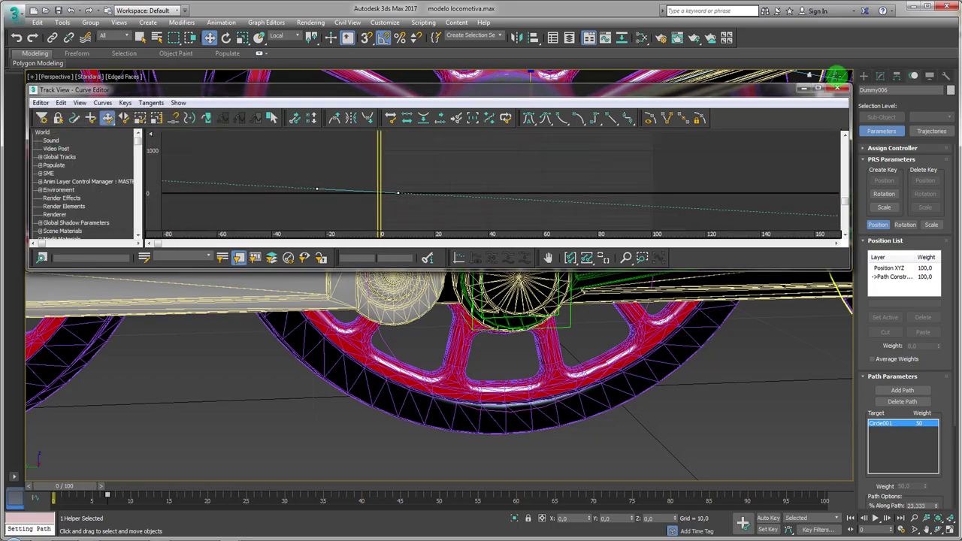
pyautogui.click(803, 91)
# - Preview the wheel to frame 10, return to frame 0, and clone Dummy003 as Dummy007
pyautogui.moveTo(76, 486)
pyautogui.mouseDown()
pyautogui.moveTo(519, 474)
pyautogui.moveTo(62, 483)
pyautogui.moveTo(279, 477)
pyautogui.moveTo(219, 466)
pyautogui.moveTo(7, 472)
pyautogui.mouseUp()
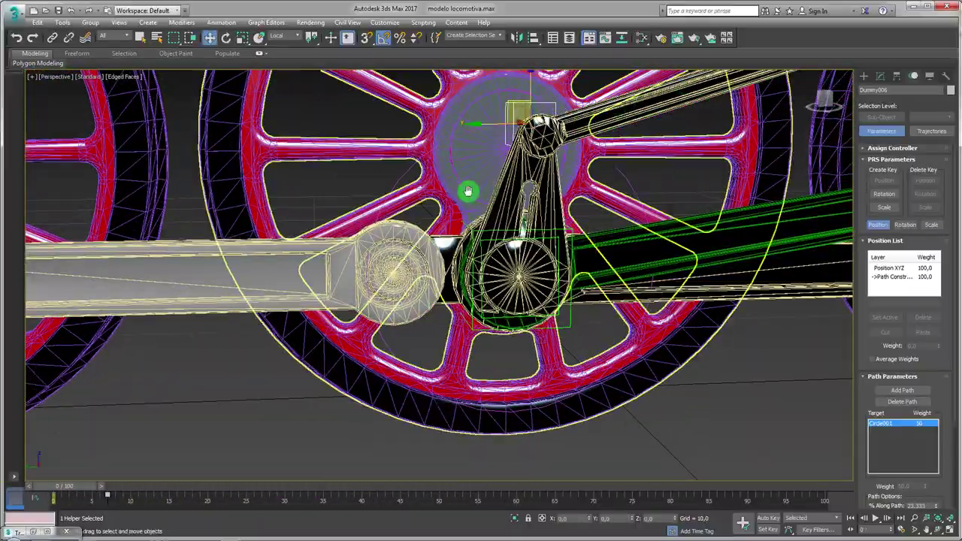
pyautogui.scroll(-3, 451, 173)
pyautogui.moveTo(466, 193)
pyautogui.keyDown('alt'); pyautogui.mouseDown(button='middle')
pyautogui.moveTo(451, 173)
pyautogui.moveTo(440, 253)
pyautogui.moveTo(230, 355)
pyautogui.moveTo(98, 326)
pyautogui.mouseUp(button='middle'); pyautogui.keyUp('alt')
pyautogui.click(94, 341)
pyautogui.keyDown('shift'); pyautogui.moveTo(98, 326); pyautogui.dragTo(312, 331); pyautogui.keyUp('shift')
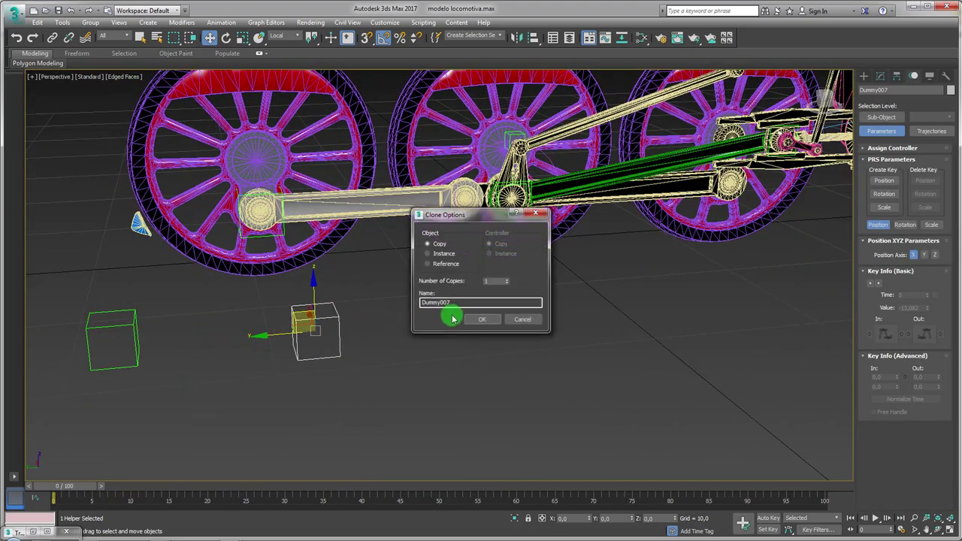
pyautogui.press('Return')
pyautogui.scroll(5, 481, 226)
# - Align Dummy007 to the crank pivot and shrink it to about 78%
pyautogui.hotkey('alt', 'a')
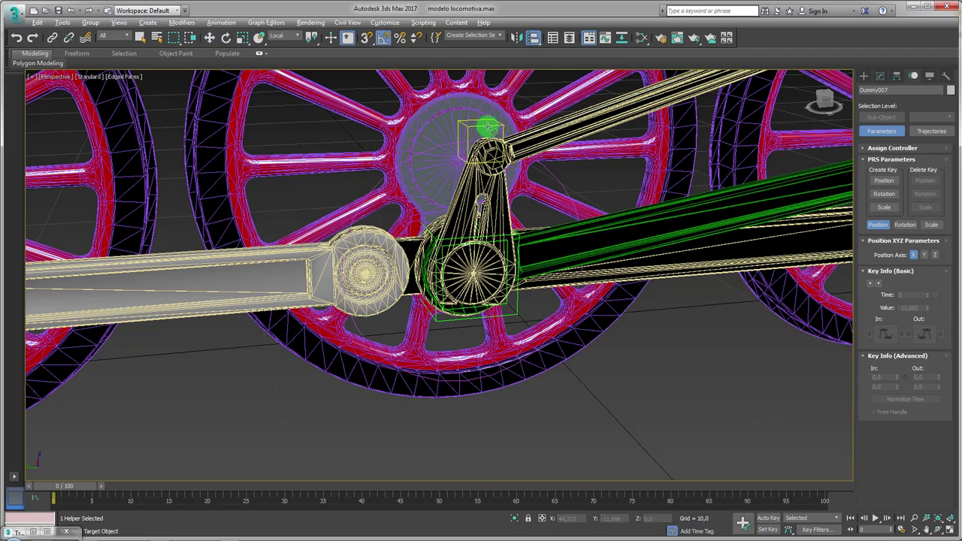
pyautogui.click(488, 169)
pyautogui.click(686, 326)
pyautogui.press('r')
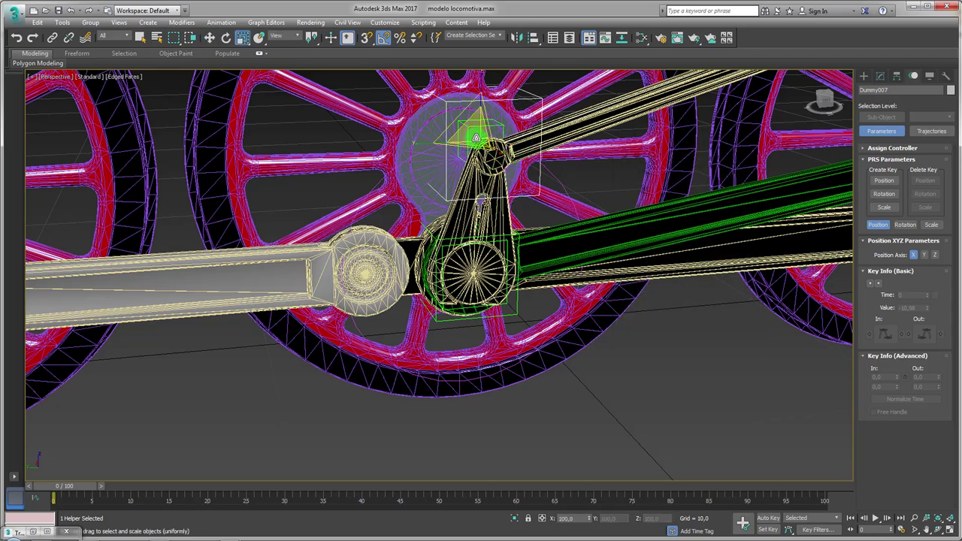
pyautogui.press('r')
pyautogui.scroll(-5, 440, 274)
pyautogui.keyDown('alt'); pyautogui.moveTo(440, 275); pyautogui.dragTo(451, 248, button='middle'); pyautogui.keyUp('alt')
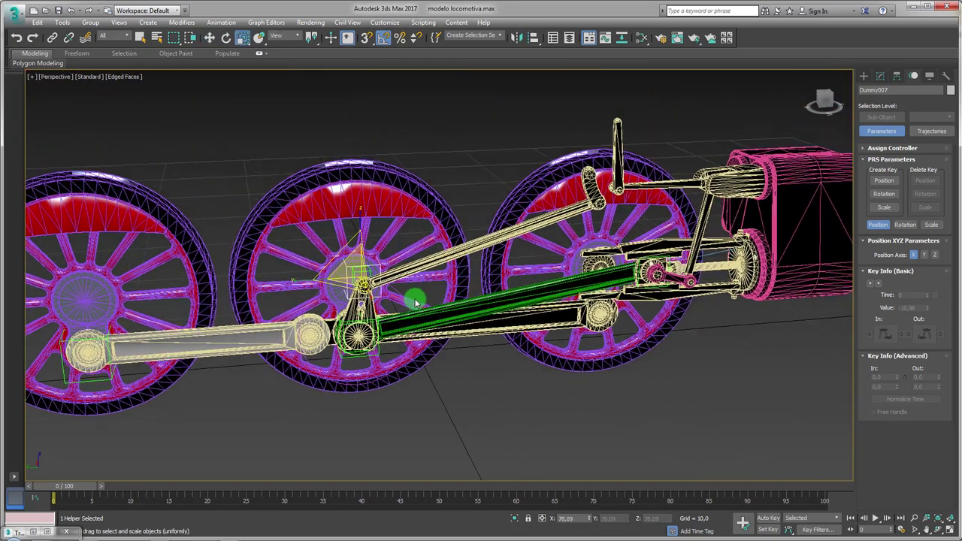
pyautogui.scroll(3, 440, 275)
# - Clone Dummy008, snap it onto the pivot above the right wheel, and shrink it
pyautogui.press('w')
pyautogui.keyDown('shift'); pyautogui.moveTo(369, 243); pyautogui.dragTo(511, 182); pyautogui.keyUp('shift')
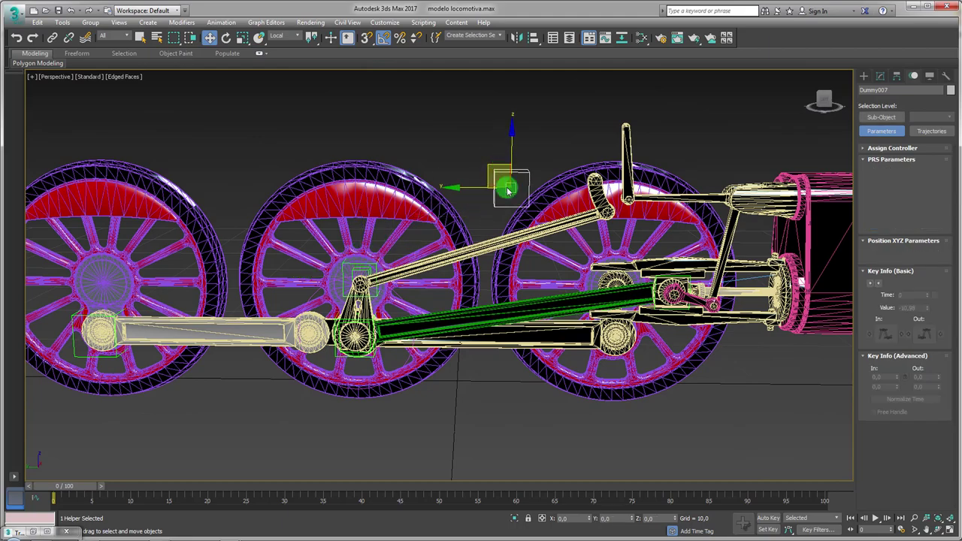
pyautogui.click(482, 318)
pyautogui.scroll(4, 461, 236)
pyautogui.scroll(2, 429, 154)
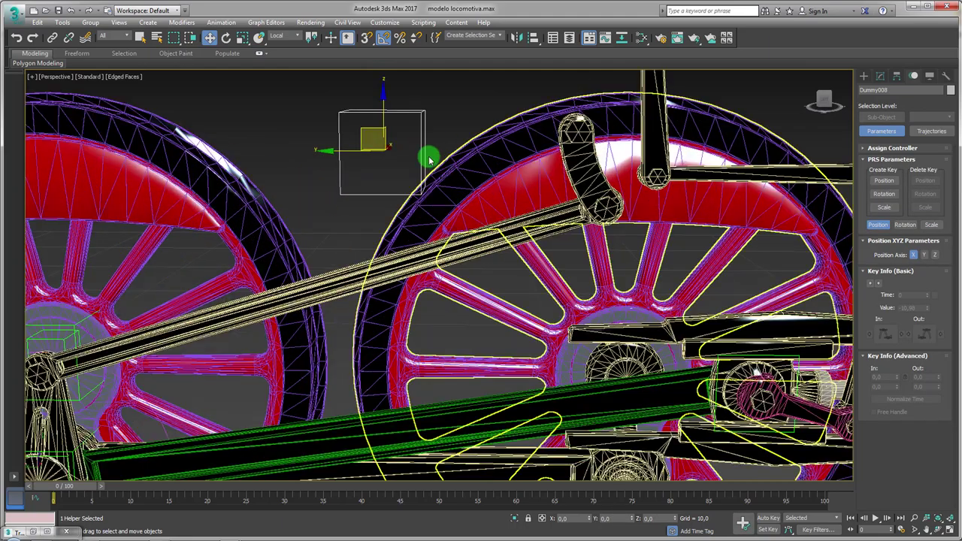
pyautogui.moveTo(422, 137); pyautogui.dragTo(615, 217)
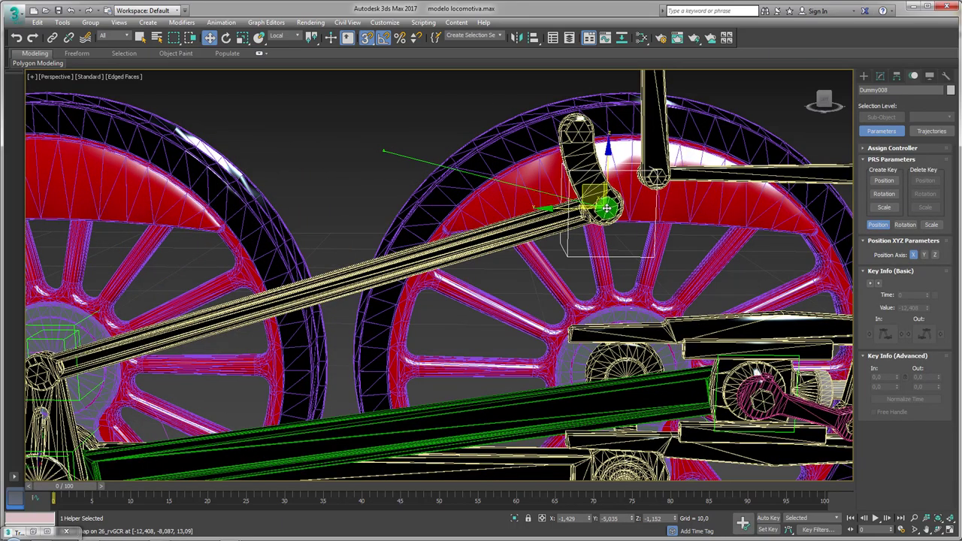
pyautogui.press('r')
pyautogui.moveTo(615, 216); pyautogui.dragTo(626, 230)
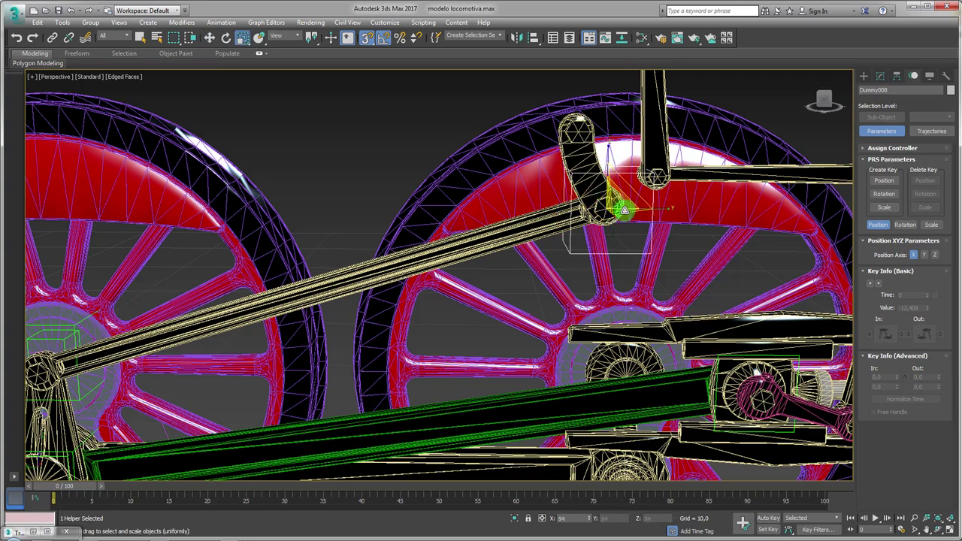
pyautogui.scroll(-5, 613, 226)
pyautogui.moveTo(584, 227)
pyautogui.keyDown('alt'); pyautogui.mouseDown(button='middle')
pyautogui.moveTo(612, 230)
pyautogui.moveTo(285, 67)
pyautogui.mouseUp(button='middle'); pyautogui.keyUp('alt')
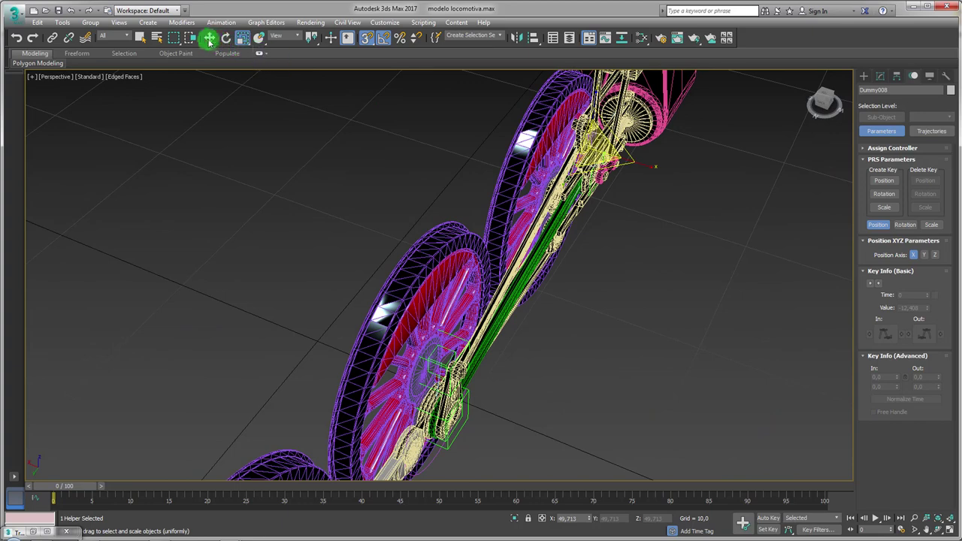
# - Align Dummy008's X position pivot-to-pivot with Dummy007, then with Dummy002
pyautogui.click(209, 39)
pyautogui.moveTo(573, 279)
pyautogui.keyDown('alt'); pyautogui.mouseDown(button='middle')
pyautogui.moveTo(593, 291)
pyautogui.moveTo(561, 334)
pyautogui.mouseUp(button='middle'); pyautogui.keyUp('alt')
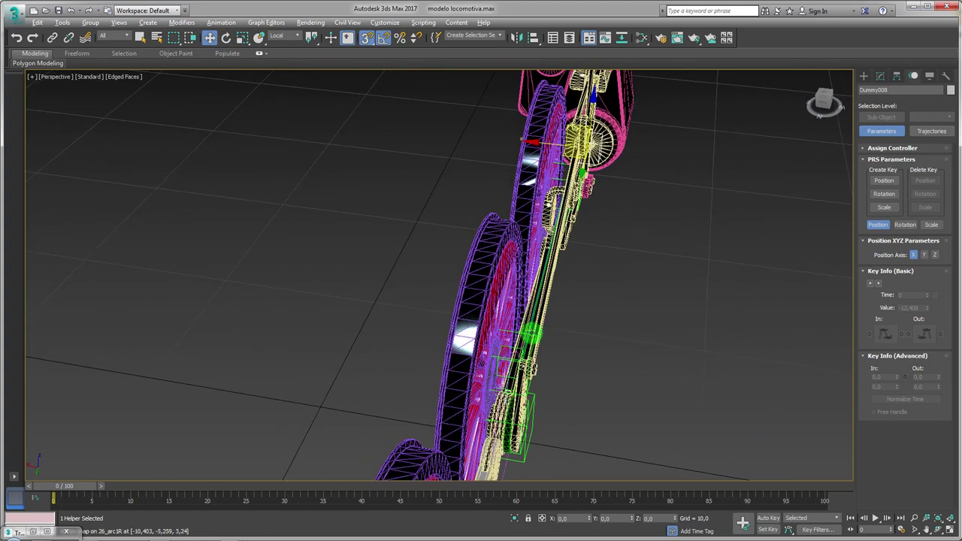
pyautogui.hotkey('alt', 'a')
pyautogui.click(528, 334)
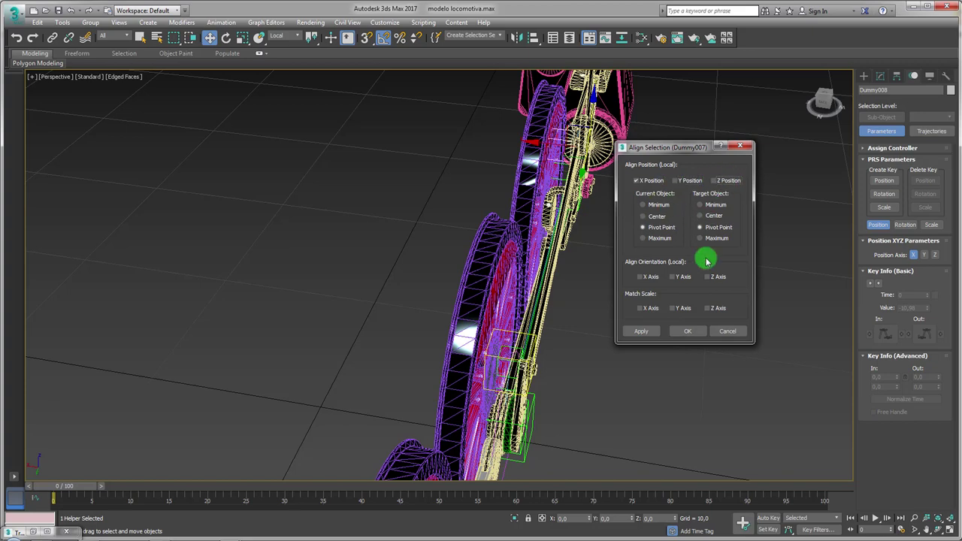
pyautogui.click(689, 334)
pyautogui.keyDown('alt'); pyautogui.moveTo(624, 333); pyautogui.dragTo(616, 352, button='middle'); pyautogui.keyUp('alt')
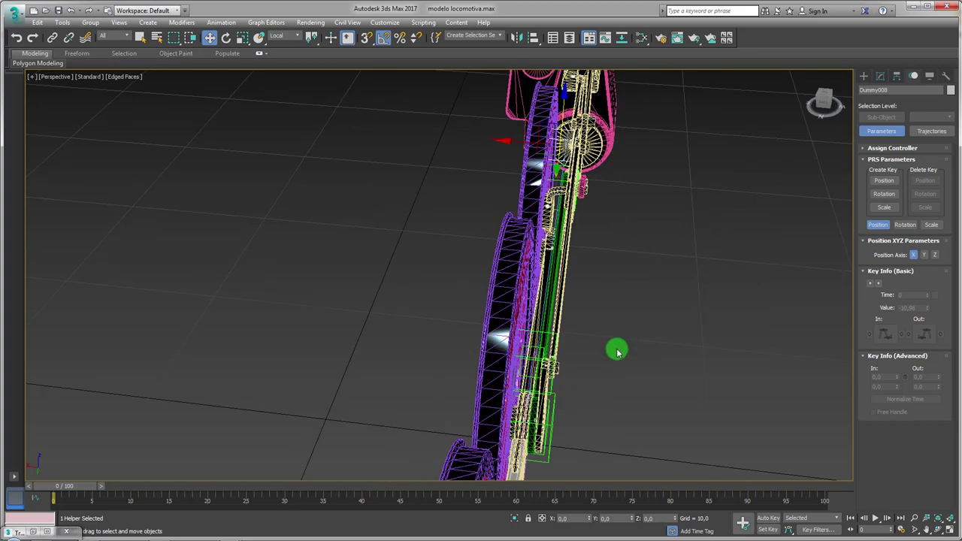
pyautogui.hotkey('alt', 'a')
pyautogui.click(554, 406)
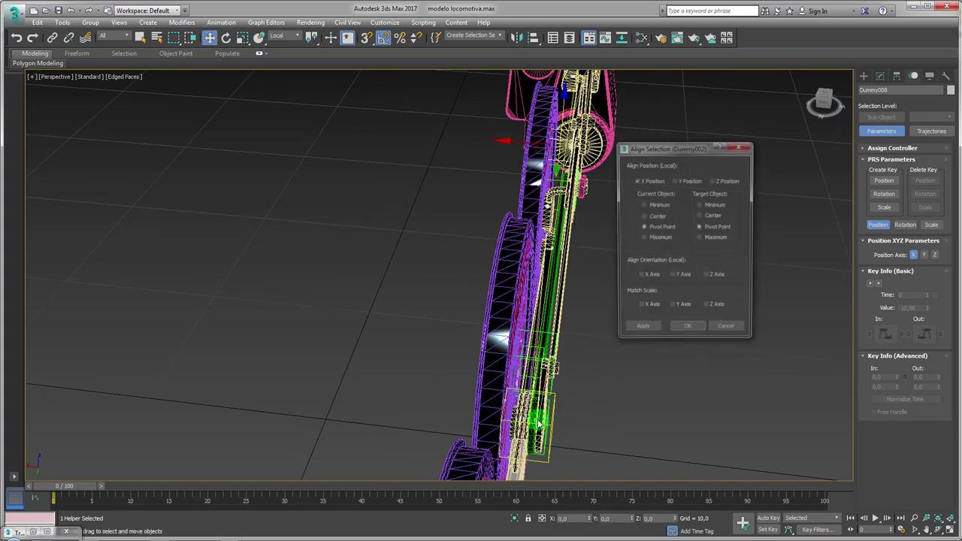
pyautogui.click(689, 333)
# - Stretch Dummy008 to 265% along its X axis
pyautogui.keyDown('alt'); pyautogui.moveTo(694, 301); pyautogui.dragTo(313, 247, button='middle'); pyautogui.keyUp('alt')
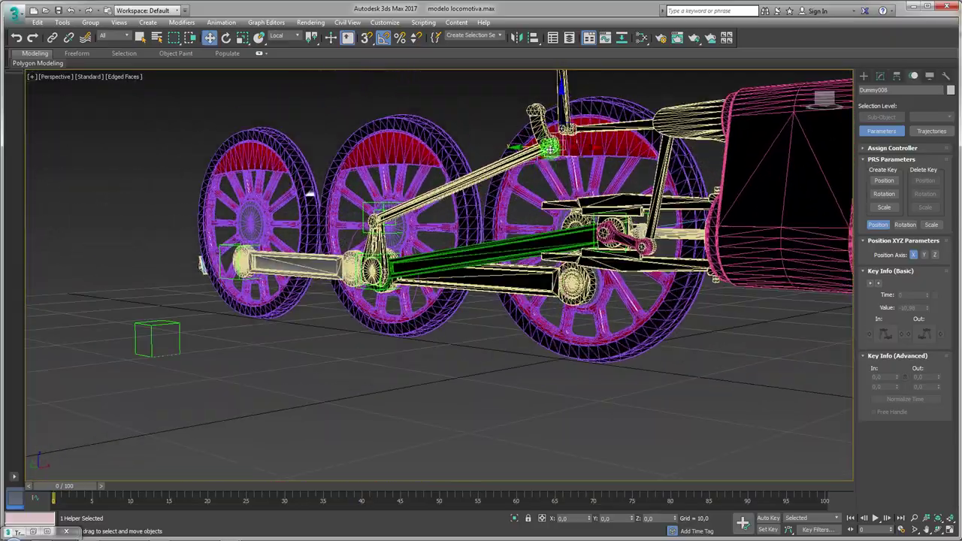
pyautogui.scroll(5, 313, 247)
pyautogui.press('r')
pyautogui.keyDown('alt'); pyautogui.moveTo(313, 247); pyautogui.dragTo(475, 460, button='middle'); pyautogui.keyUp('alt')
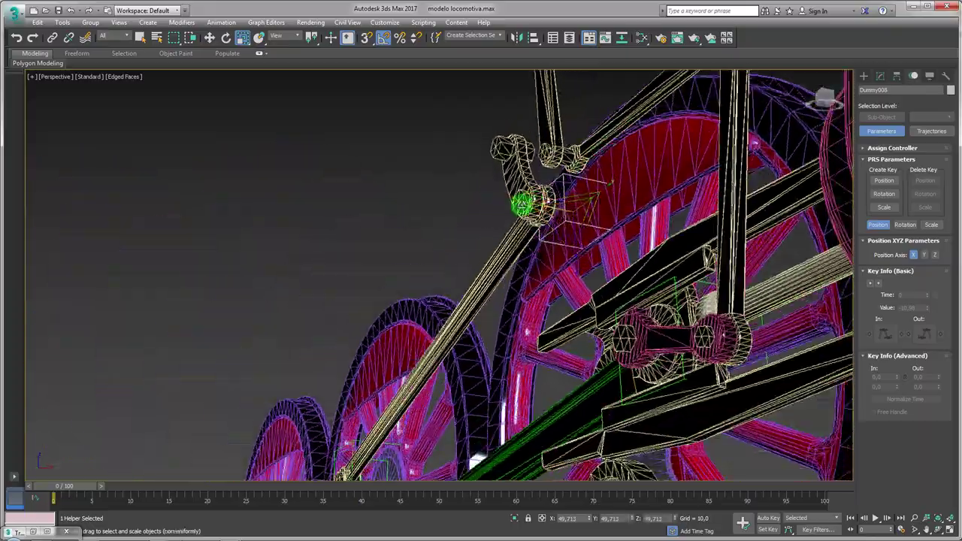
pyautogui.moveTo(491, 195); pyautogui.dragTo(447, 190)
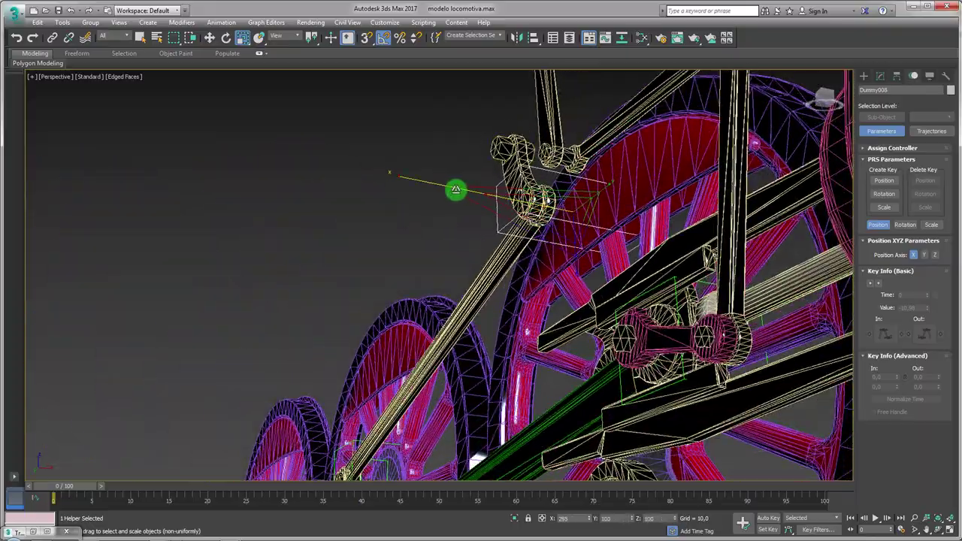
pyautogui.moveTo(456, 189)
pyautogui.keyDown('alt'); pyautogui.mouseDown(button='middle')
pyautogui.moveTo(405, 288)
pyautogui.moveTo(468, 284)
pyautogui.moveTo(489, 253)
pyautogui.moveTo(656, 214)
pyautogui.moveTo(644, 200)
pyautogui.moveTo(613, 197)
pyautogui.mouseUp(button='middle'); pyautogui.keyUp('alt')
# - Isolate the eccentric rod with its dummy and link the rod to Dummy008
pyautogui.keyDown('ctrl'); pyautogui.click(616, 199); pyautogui.keyUp('ctrl')
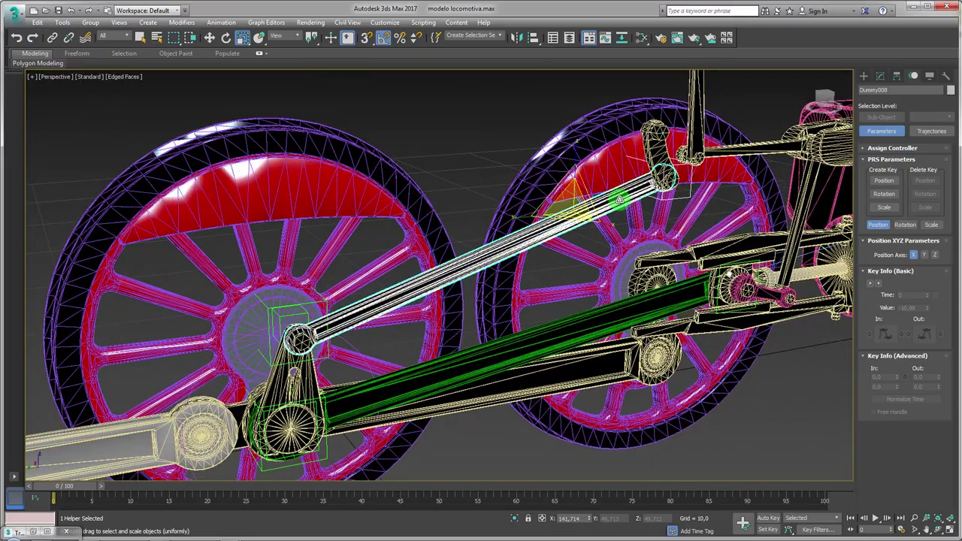
pyautogui.click(515, 519)
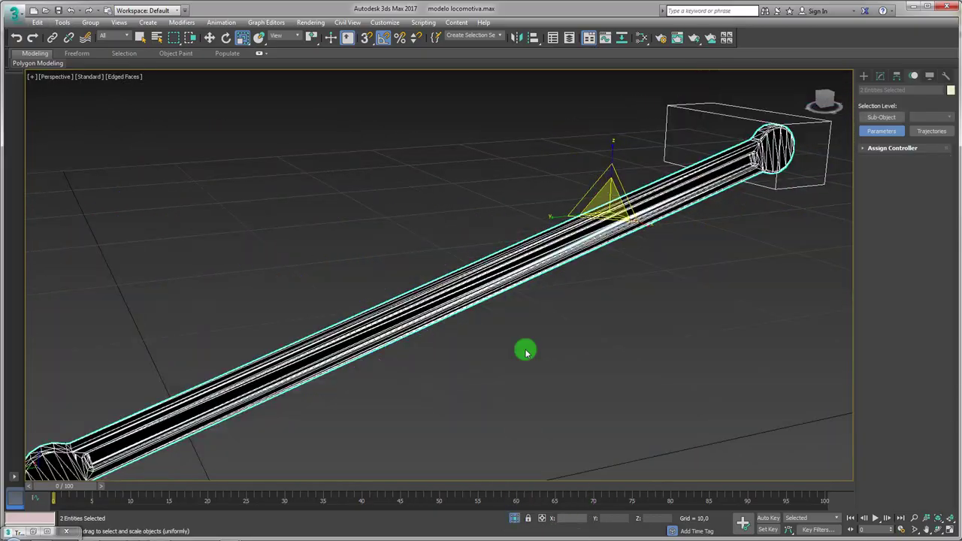
pyautogui.moveTo(562, 344); pyautogui.dragTo(556, 342)
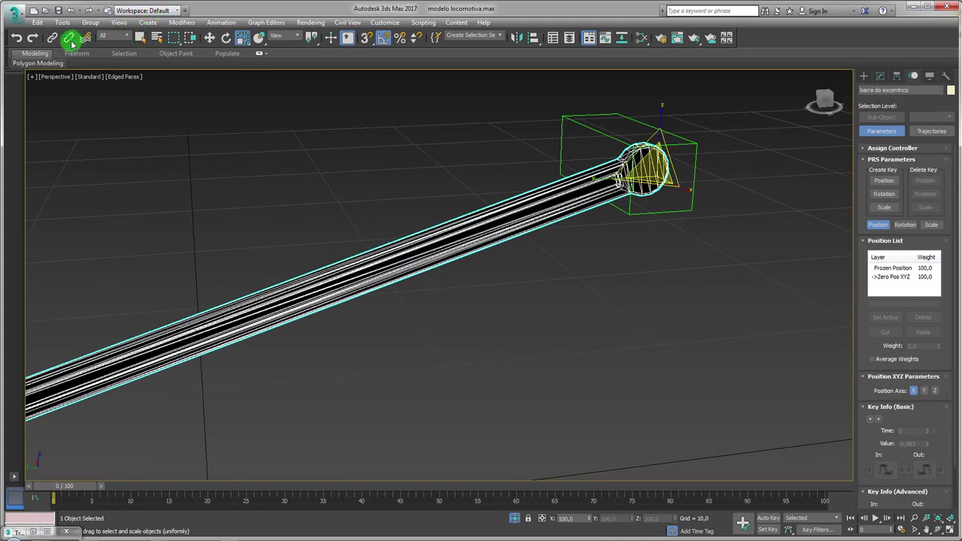
pyautogui.click(52, 37)
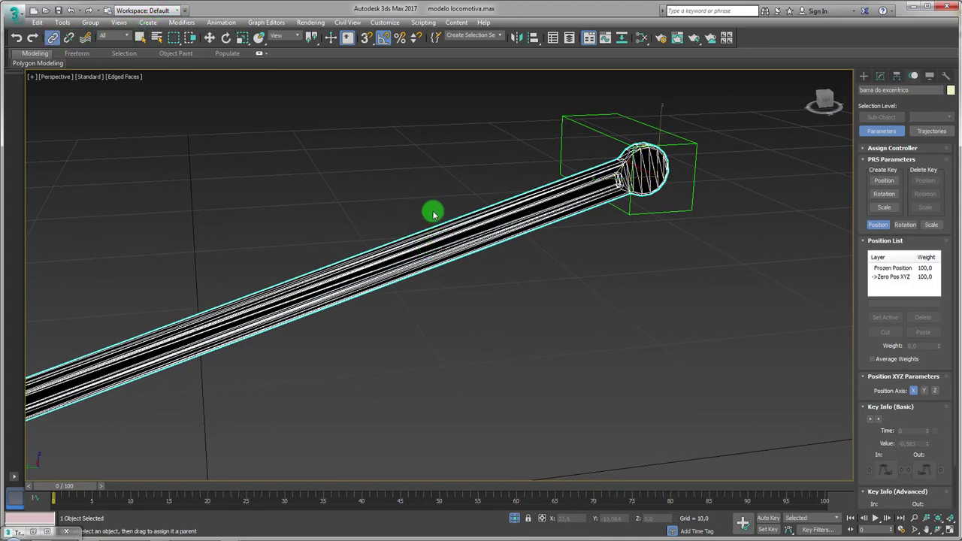
pyautogui.scroll(-5, 300, 290)
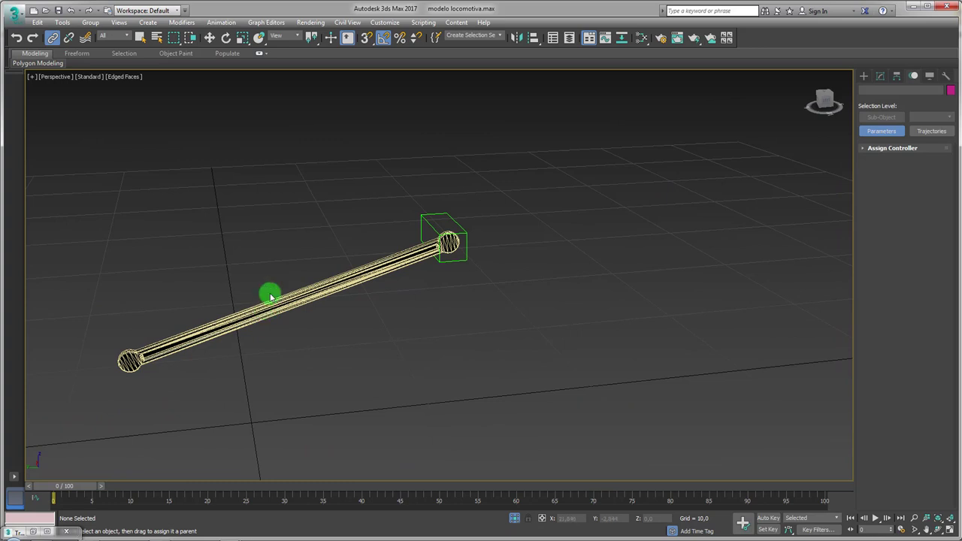
pyautogui.moveTo(270, 295)
pyautogui.mouseDown()
pyautogui.moveTo(387, 265)
pyautogui.moveTo(431, 182)
pyautogui.mouseUp()
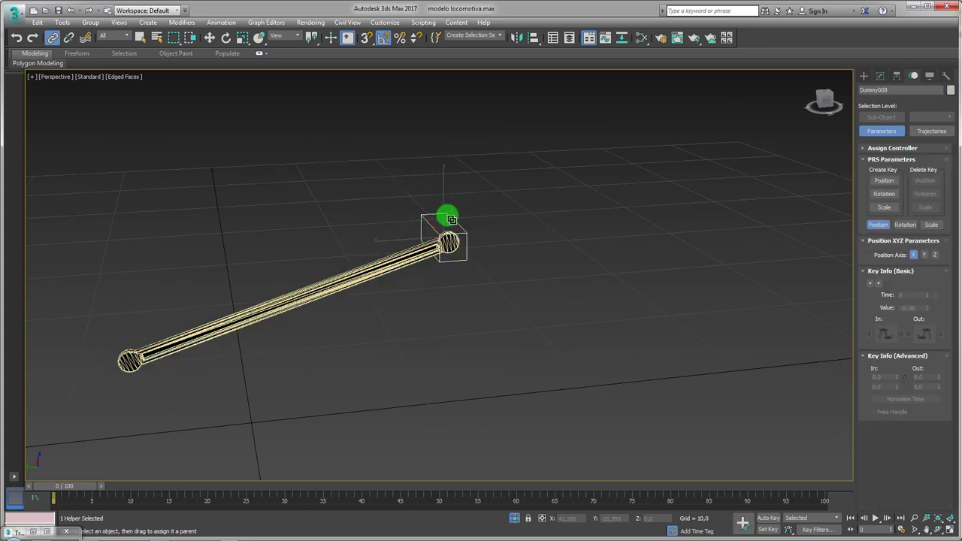
# - Move Dummy008 to confirm the rod follows, then exit isolation
pyautogui.click(441, 220)
pyautogui.press('w')
pyautogui.moveTo(436, 221)
pyautogui.mouseDown()
pyautogui.moveTo(537, 148)
pyautogui.moveTo(429, 260)
pyautogui.mouseUp()
pyautogui.click(516, 519)
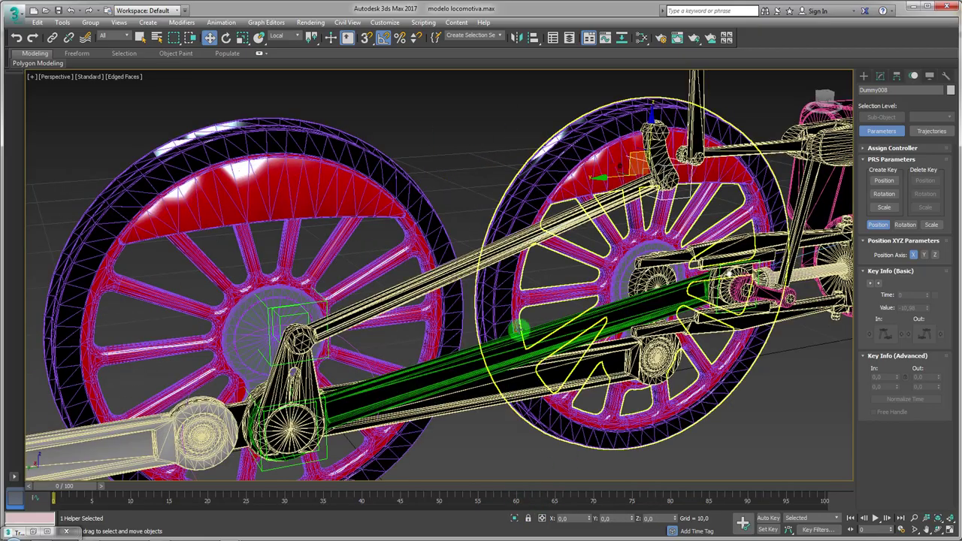
# - Isolate the upper connecting rod with its two end dummies and select Dummy008
pyautogui.scroll(3, 444, 245)
pyautogui.keyDown('alt'); pyautogui.moveTo(444, 245); pyautogui.dragTo(430, 247, button='middle'); pyautogui.keyUp('alt')
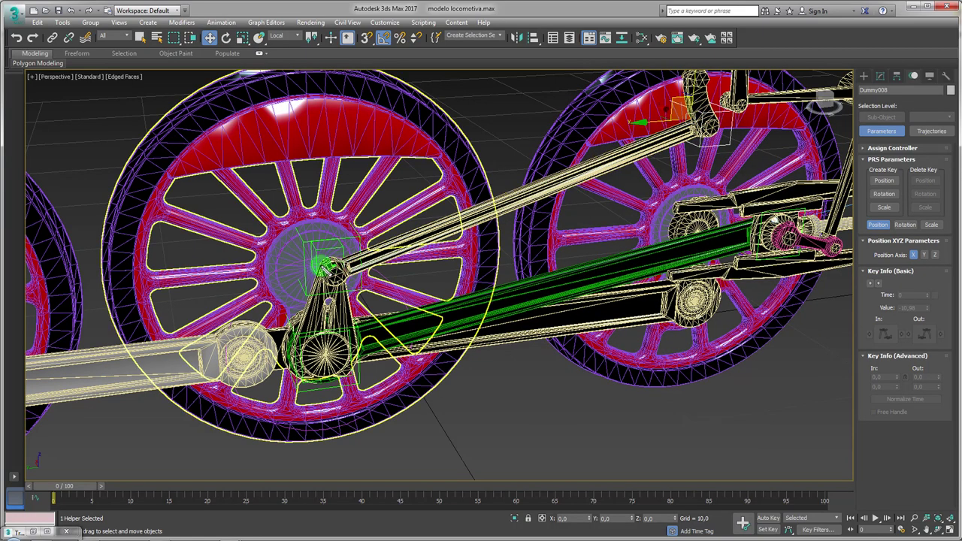
pyautogui.keyDown('alt'); pyautogui.moveTo(320, 252); pyautogui.dragTo(313, 282, button='middle'); pyautogui.keyUp('alt')
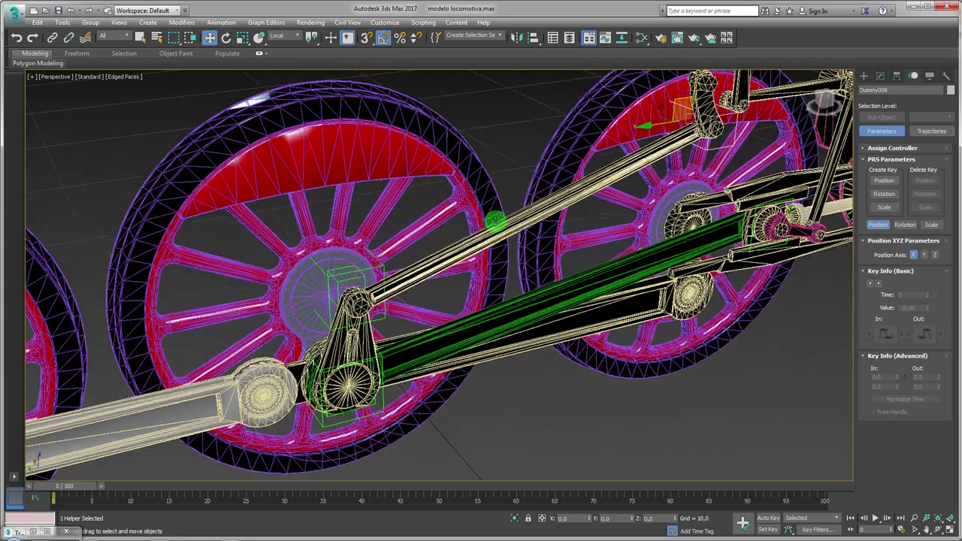
pyautogui.keyDown('ctrl'); pyautogui.click(351, 272); pyautogui.keyUp('ctrl')
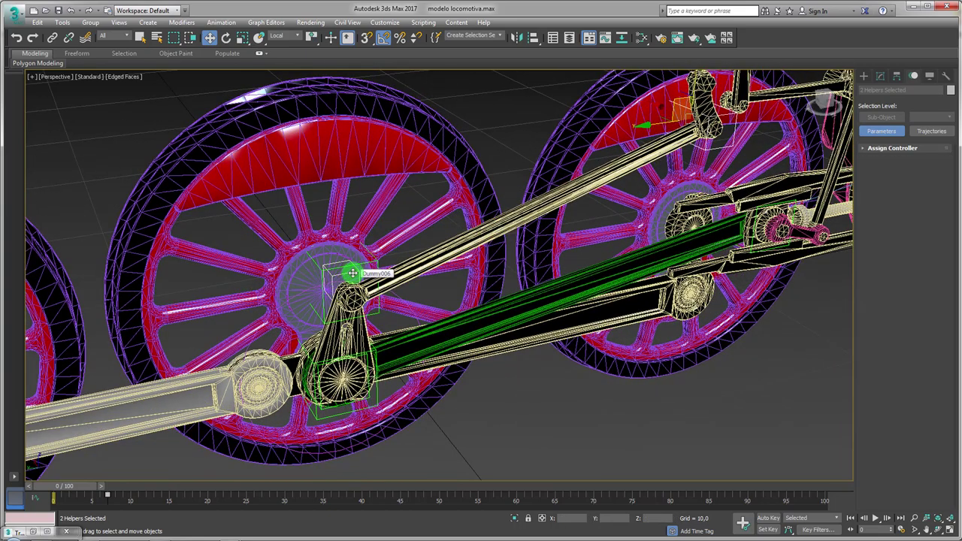
pyautogui.keyDown('ctrl'); pyautogui.click(668, 151); pyautogui.keyUp('ctrl')
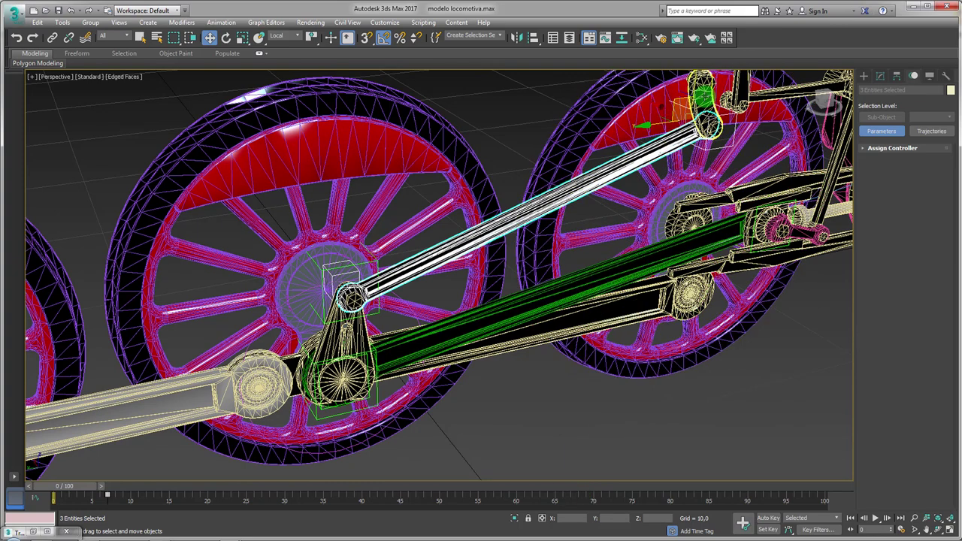
pyautogui.click(515, 518)
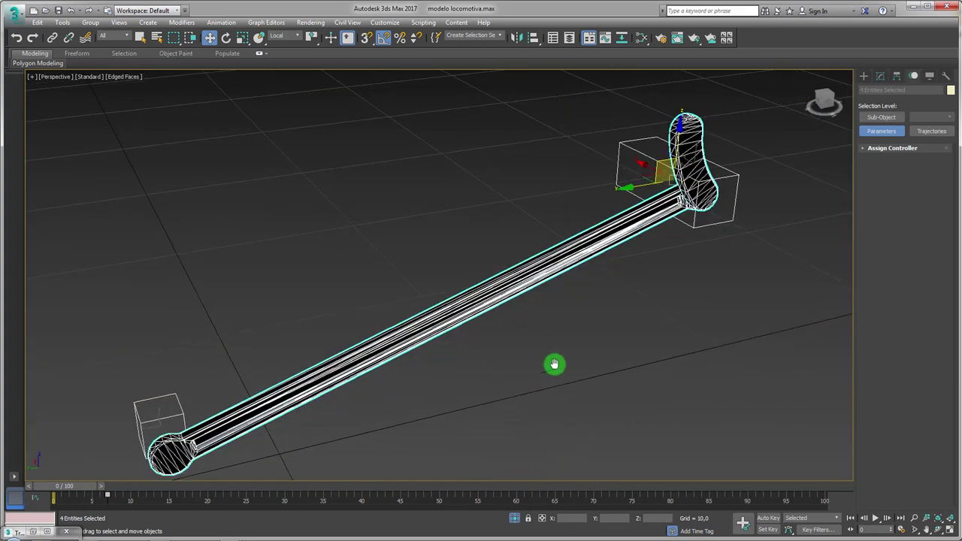
pyautogui.click(638, 160)
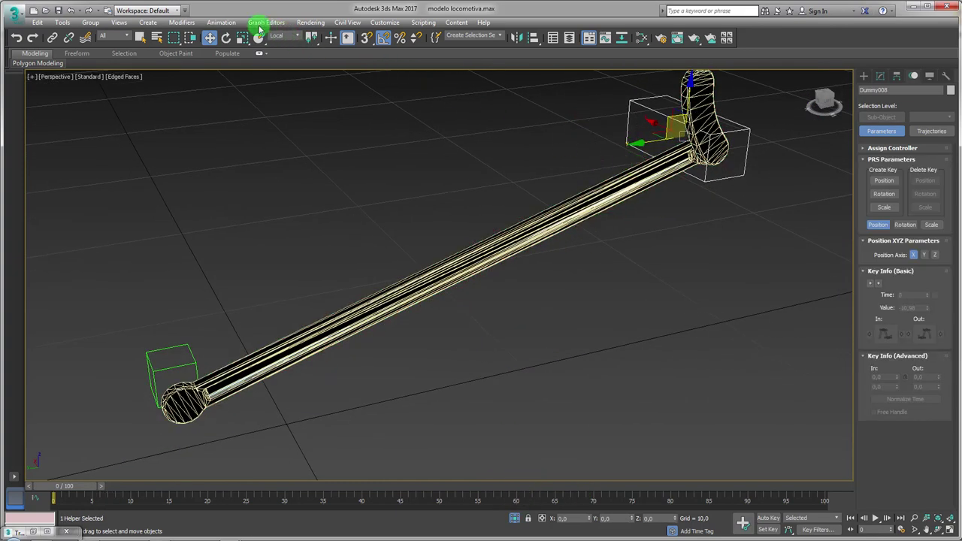
# - Give Dummy008 a LookAt constraint targeting Dummy006 with Keep Initial Offset turned on
pyautogui.click(223, 22)
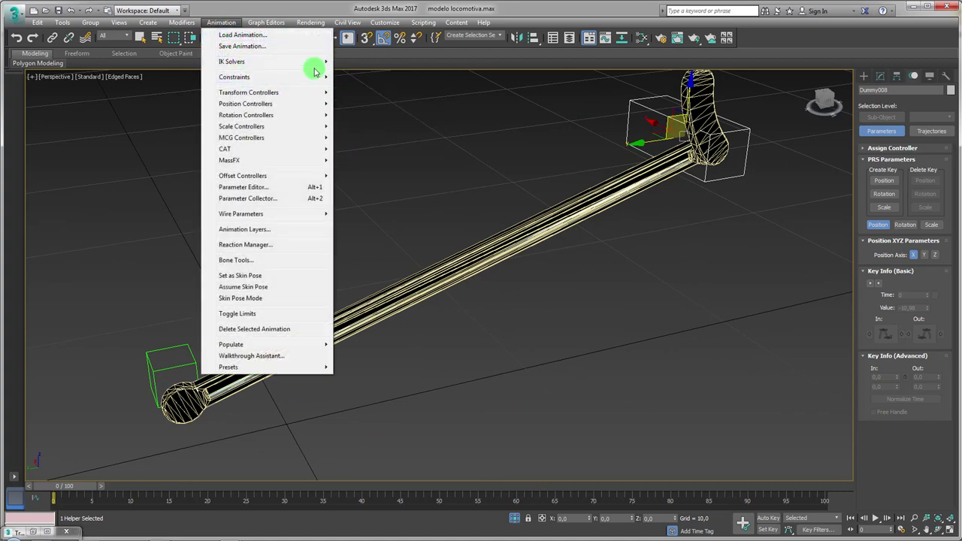
pyautogui.moveTo(235, 77)
pyautogui.click(368, 147)
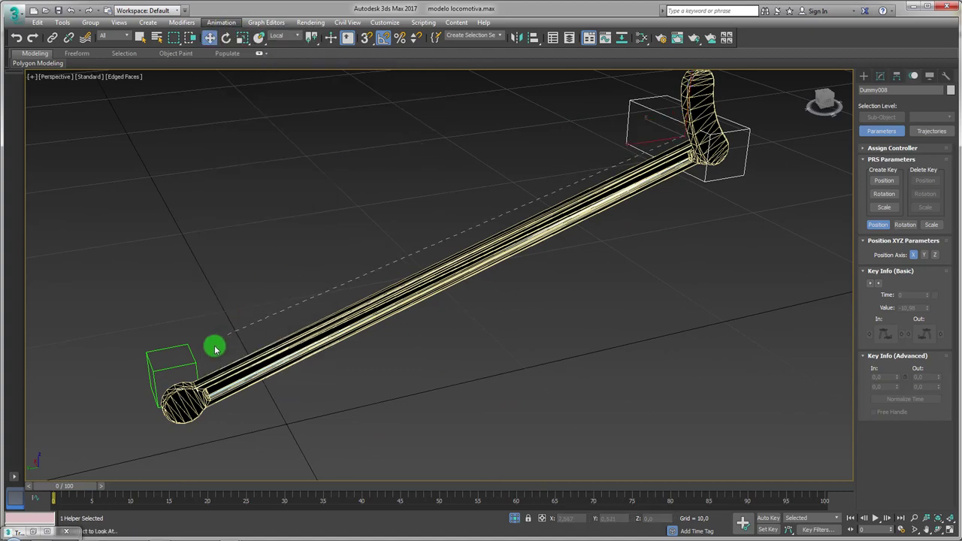
pyautogui.click(193, 362)
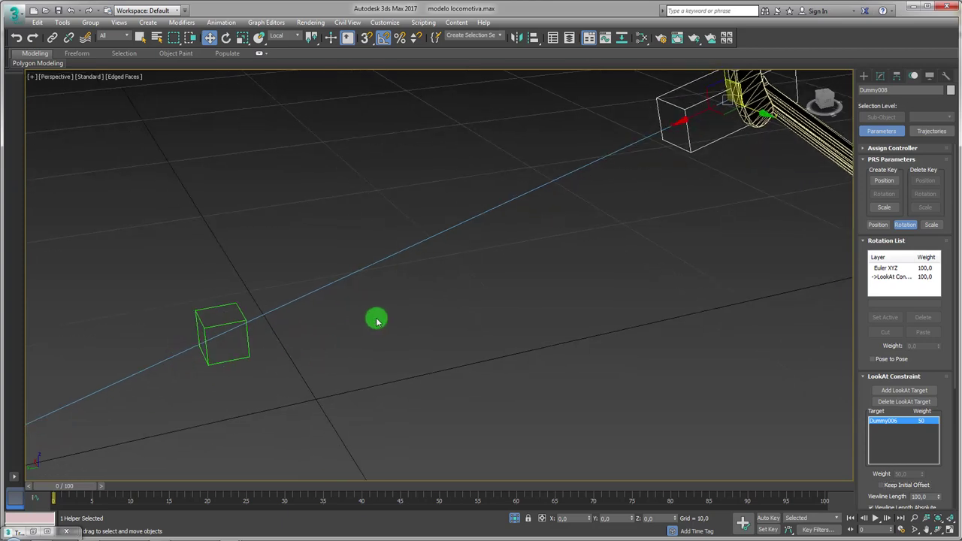
pyautogui.moveTo(863, 348); pyautogui.dragTo(858, 157)
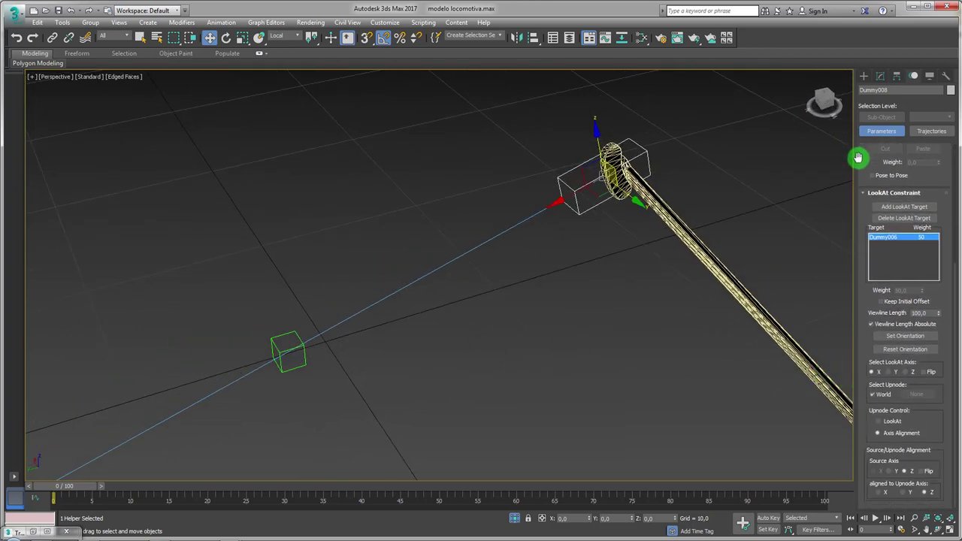
pyautogui.click(888, 304)
pyautogui.moveTo(714, 329)
pyautogui.keyDown('alt'); pyautogui.mouseDown(button='middle')
pyautogui.moveTo(598, 306)
pyautogui.moveTo(582, 373)
pyautogui.moveTo(589, 288)
pyautogui.mouseUp(button='middle'); pyautogui.keyUp('alt')
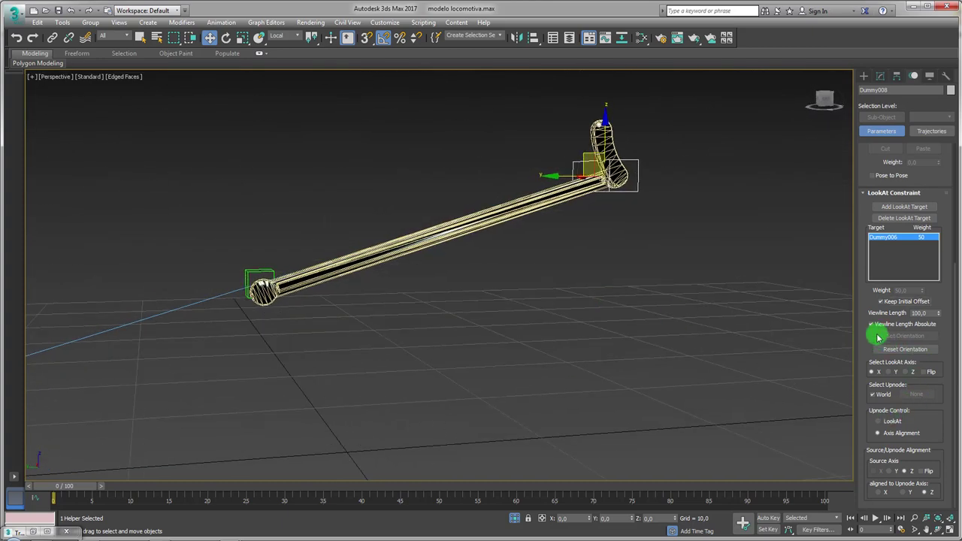
pyautogui.click(884, 303)
pyautogui.keyDown('alt'); pyautogui.moveTo(576, 321); pyautogui.dragTo(654, 331, button='middle'); pyautogui.keyUp('alt')
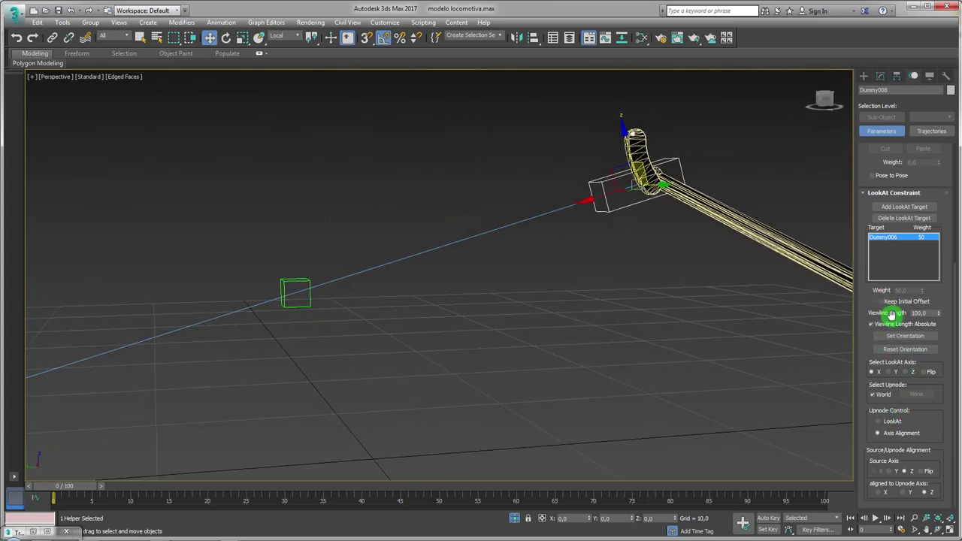
pyautogui.click(886, 304)
pyautogui.moveTo(652, 372)
pyautogui.keyDown('alt'); pyautogui.mouseDown(button='middle')
pyautogui.moveTo(576, 357)
pyautogui.moveTo(465, 486)
pyautogui.mouseUp(button='middle'); pyautogui.keyUp('alt')
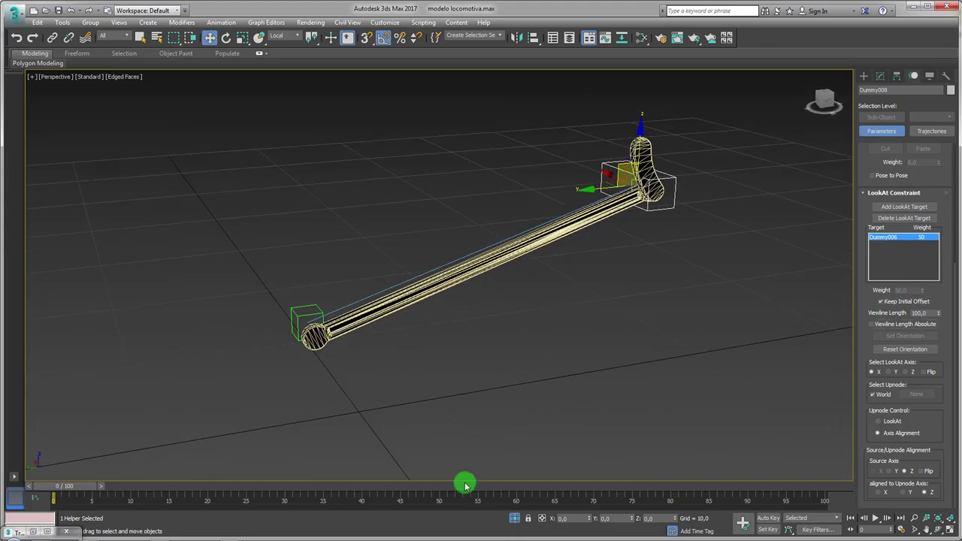
# - Show the whole locomotive again and play the animation forward to frame 11
pyautogui.click(516, 520)
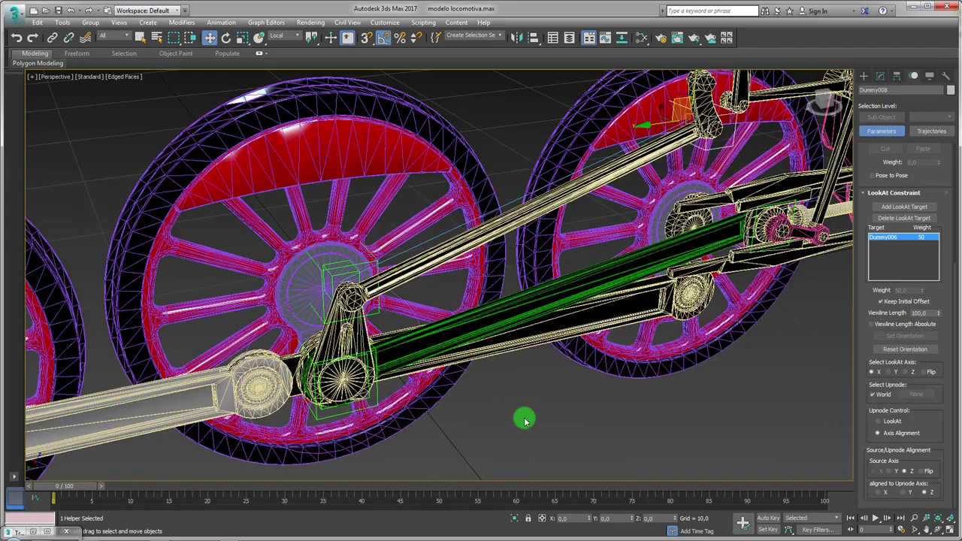
pyautogui.moveTo(522, 419)
pyautogui.keyDown('alt'); pyautogui.mouseDown(button='middle')
pyautogui.moveTo(586, 380)
pyautogui.moveTo(565, 384)
pyautogui.moveTo(541, 366)
pyautogui.mouseUp(button='middle'); pyautogui.keyUp('alt')
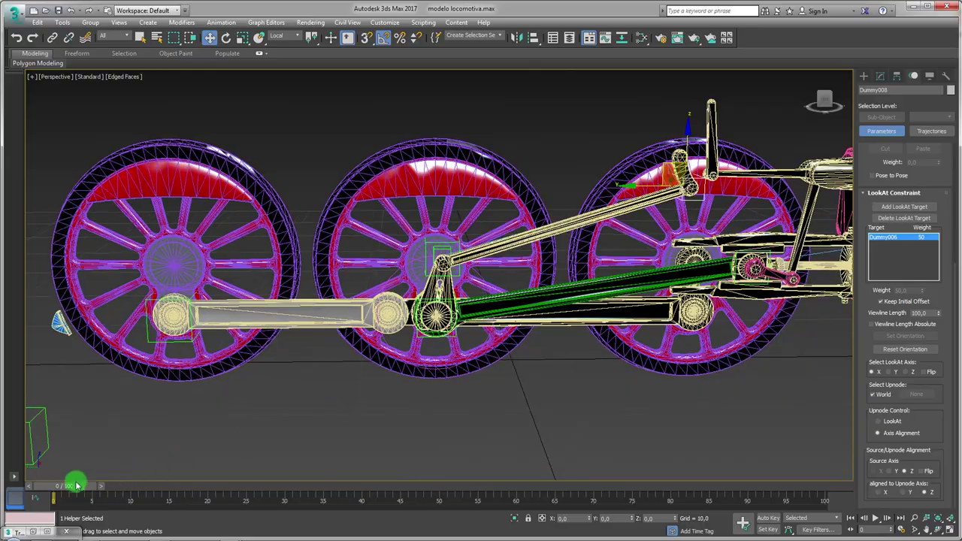
pyautogui.moveTo(75, 485)
pyautogui.mouseDown()
pyautogui.moveTo(189, 459)
pyautogui.moveTo(576, 449)
pyautogui.moveTo(188, 453)
pyautogui.mouseUp()
# - Test the rig by moving the green dummy down to the crank pin and back, then select the curved crank piece
pyautogui.press('w')
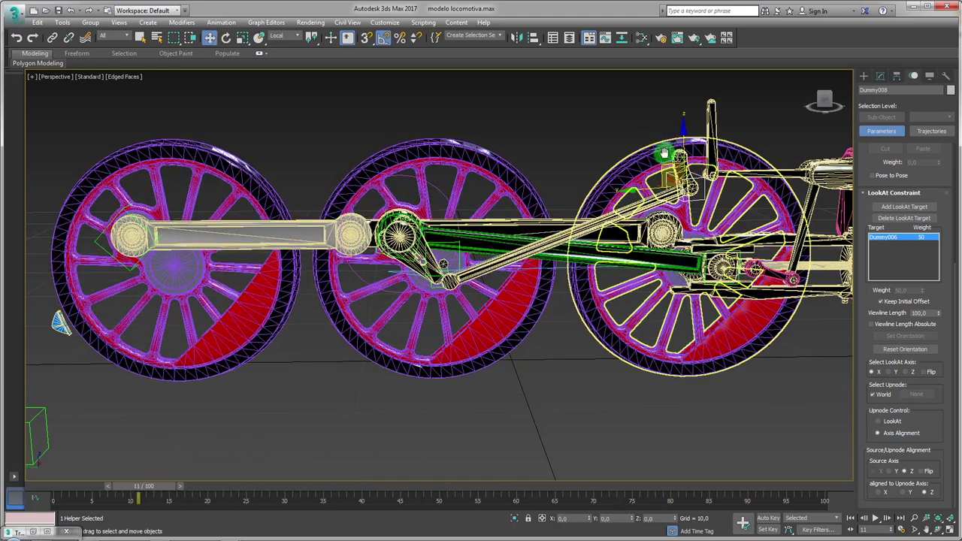
pyautogui.scroll(3, 613, 153)
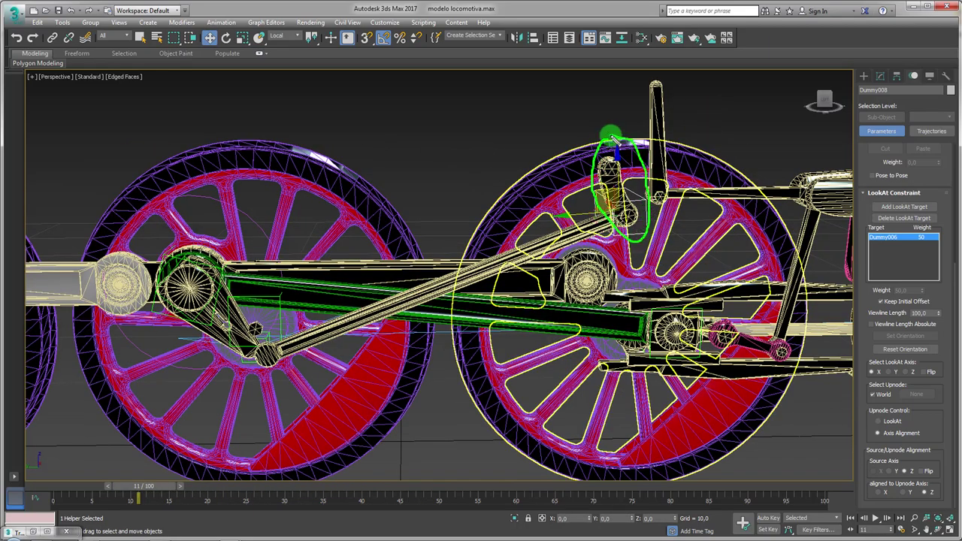
pyautogui.moveTo(615, 139)
pyautogui.mouseDown()
pyautogui.moveTo(614, 179)
pyautogui.moveTo(608, 152)
pyautogui.mouseUp()
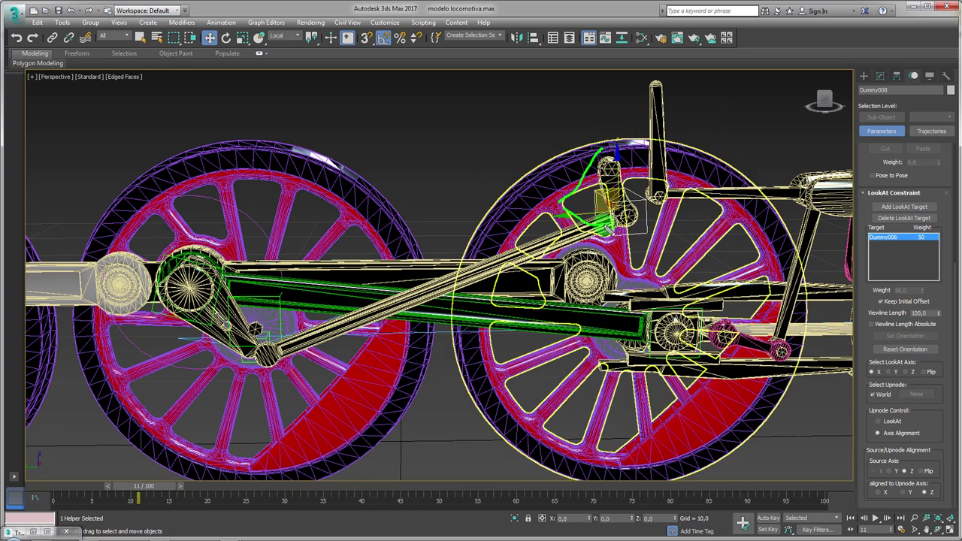
pyautogui.moveTo(628, 221); pyautogui.dragTo(611, 181)
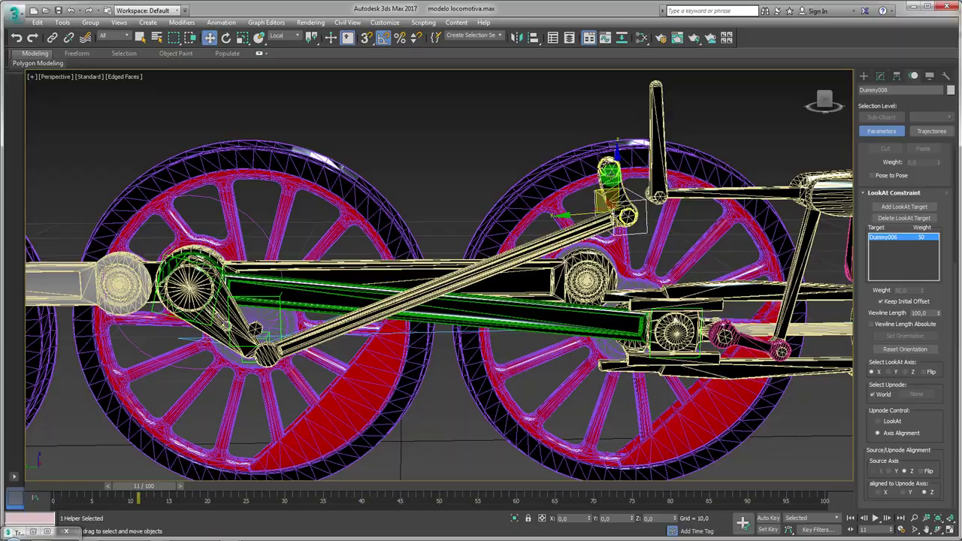
pyautogui.click(620, 206)
pyautogui.scroll(5, 617, 202)
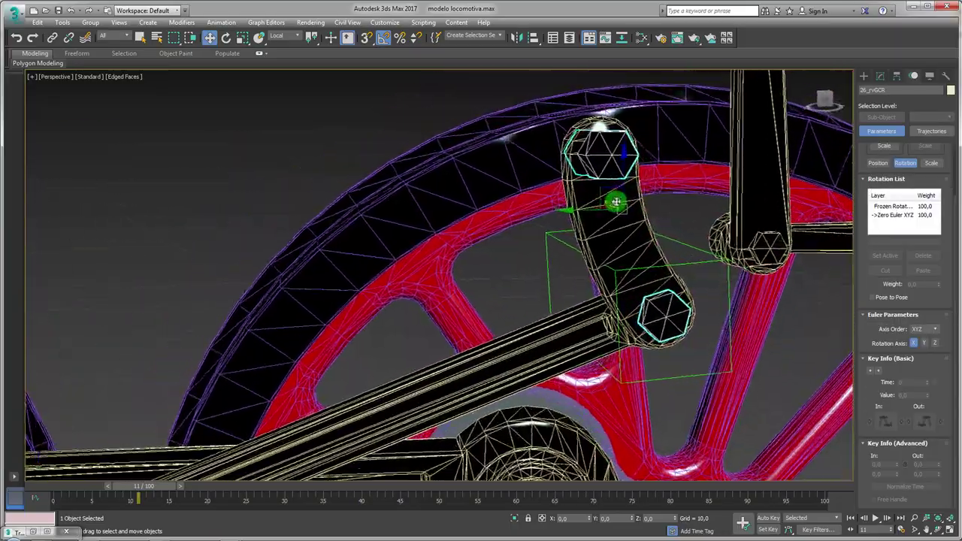
# - With Affect Pivot Only and 3D Snap, move 26_rvGCR's pivot to the upper hexagon's centre
pyautogui.scroll(-5, 616, 202)
pyautogui.scroll(5, 612, 183)
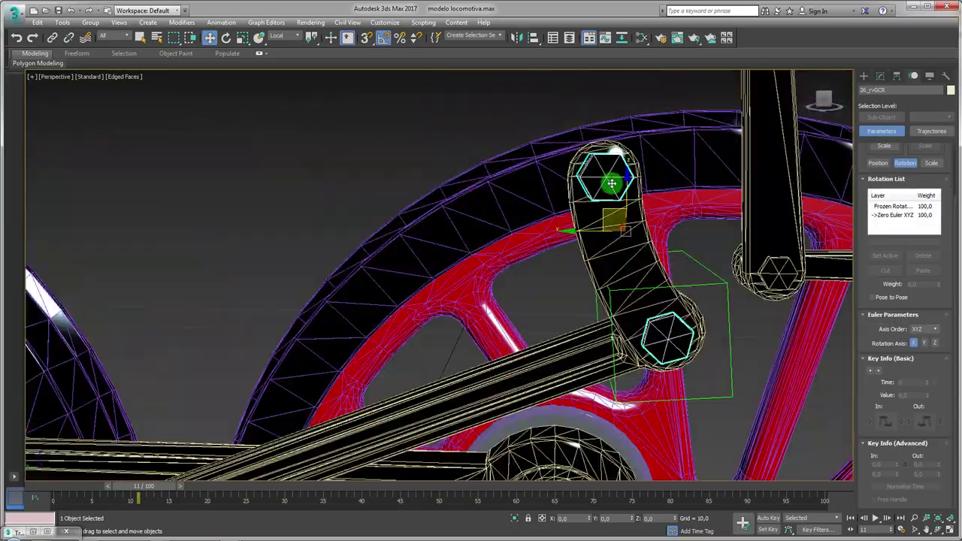
pyautogui.click(877, 118)
pyautogui.click(900, 78)
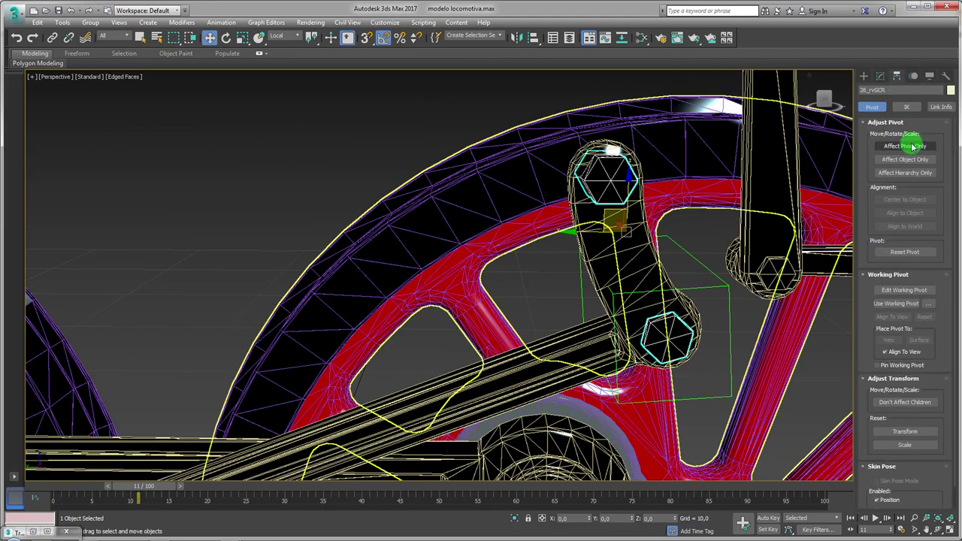
pyautogui.click(905, 146)
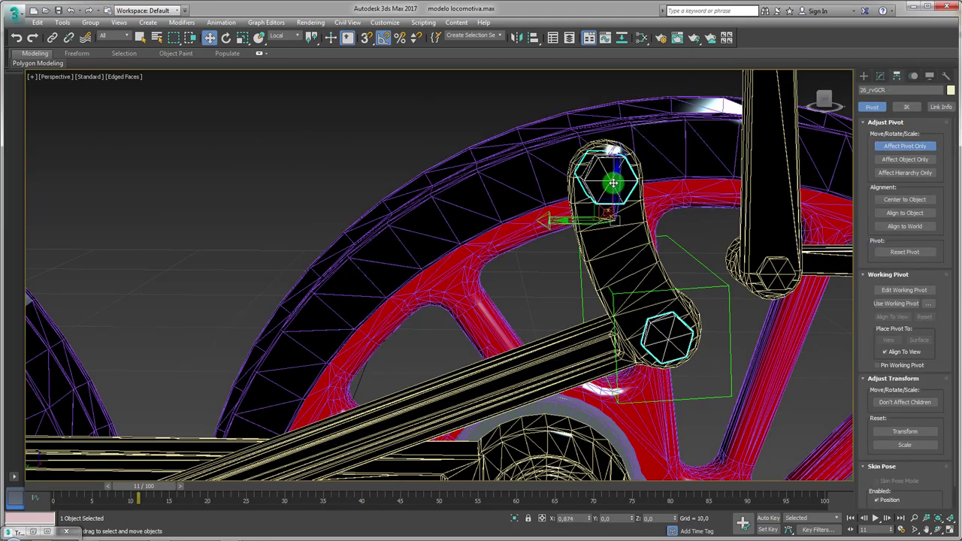
pyautogui.press('s')
pyautogui.moveTo(614, 182); pyautogui.dragTo(609, 178)
pyautogui.moveTo(610, 190)
pyautogui.keyDown('alt'); pyautogui.mouseDown(button='middle')
pyautogui.moveTo(622, 199)
pyautogui.moveTo(655, 172)
pyautogui.mouseUp(button='middle'); pyautogui.keyUp('alt')
pyautogui.click(881, 76)
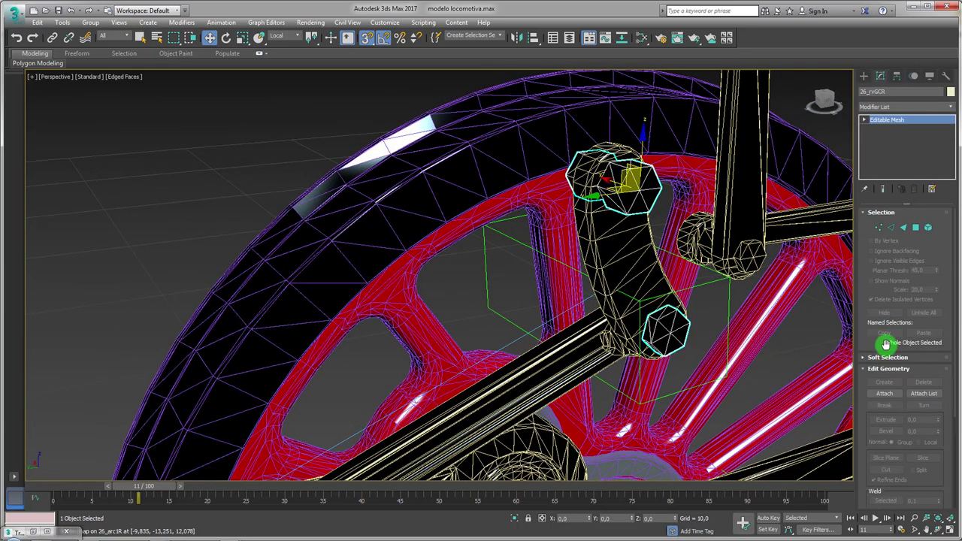
# - Attach the curved arm to the crank mesh, then select Dummy008
pyautogui.moveTo(885, 344); pyautogui.dragTo(881, 263)
pyautogui.click(885, 320)
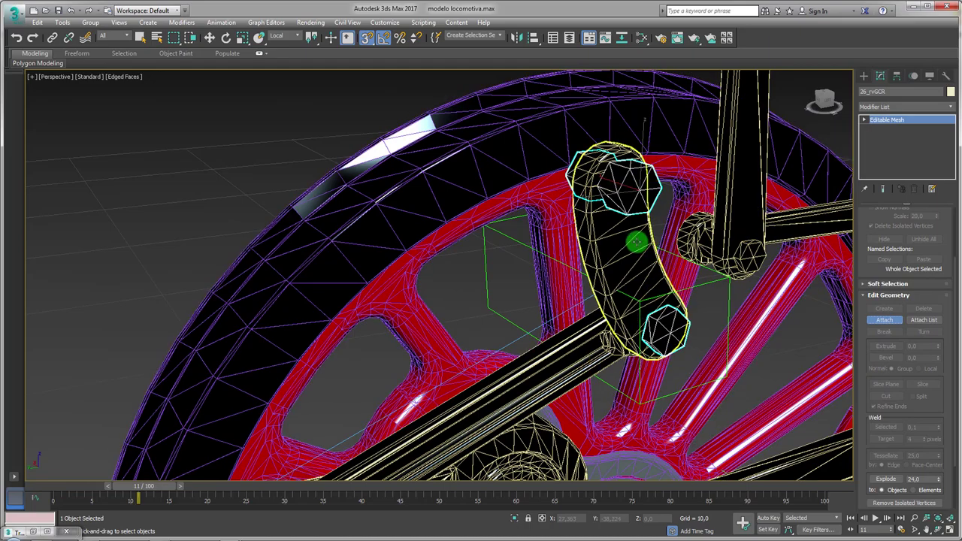
pyautogui.click(637, 242)
pyautogui.click(543, 260)
pyautogui.moveTo(553, 258)
pyautogui.keyDown('alt'); pyautogui.mouseDown(button='middle')
pyautogui.moveTo(620, 281)
pyautogui.moveTo(597, 200)
pyautogui.moveTo(572, 198)
pyautogui.mouseUp(button='middle'); pyautogui.keyUp('alt')
pyautogui.click(588, 197)
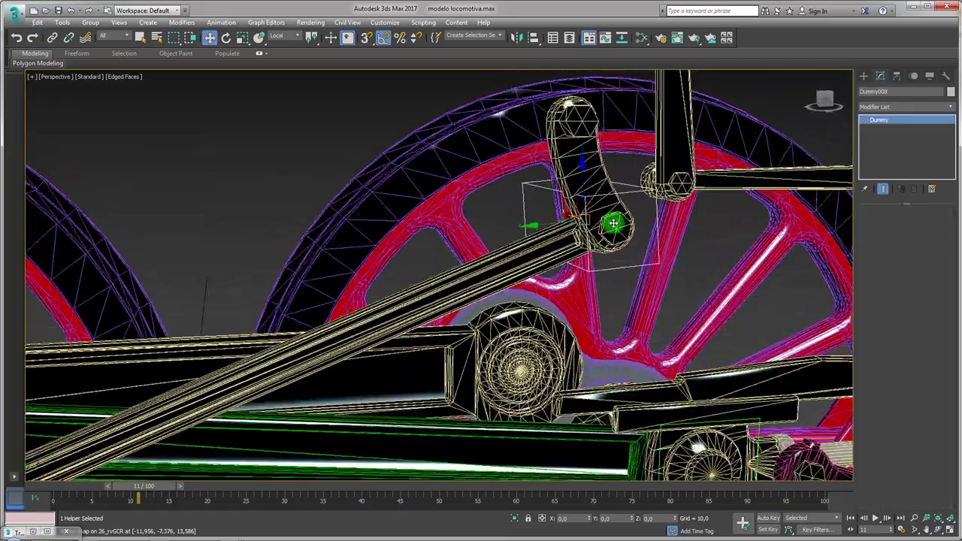
pyautogui.scroll(3, 630, 215)
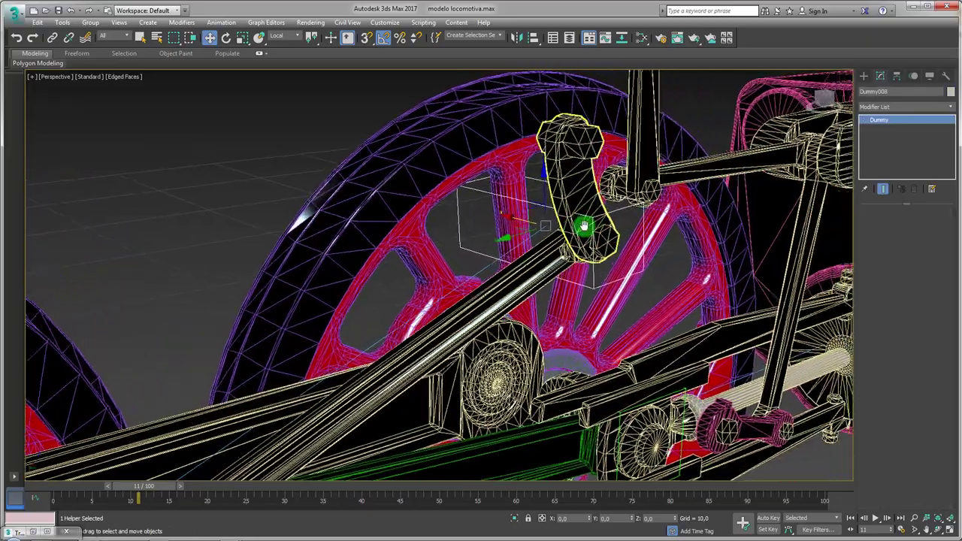
pyautogui.scroll(4, 580, 226)
pyautogui.scroll(-3, 594, 166)
pyautogui.moveTo(595, 188)
pyautogui.keyDown('alt'); pyautogui.mouseDown(button='middle')
pyautogui.moveTo(584, 185)
pyautogui.moveTo(602, 189)
pyautogui.mouseUp(button='middle'); pyautogui.keyUp('alt')
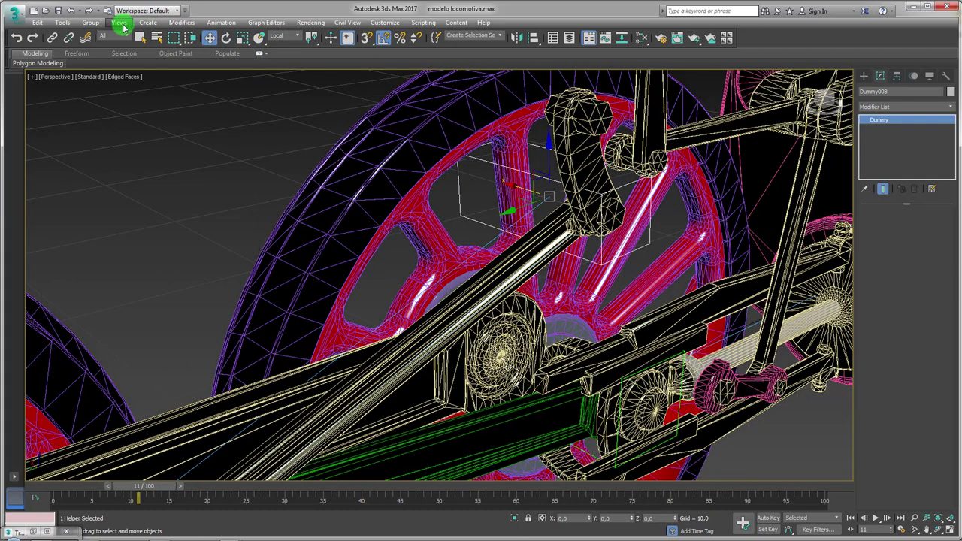
# - Link Dummy008 to the curved crank arm and scrub the timeline back to frame 0
pyautogui.click(222, 21)
pyautogui.moveTo(233, 76)
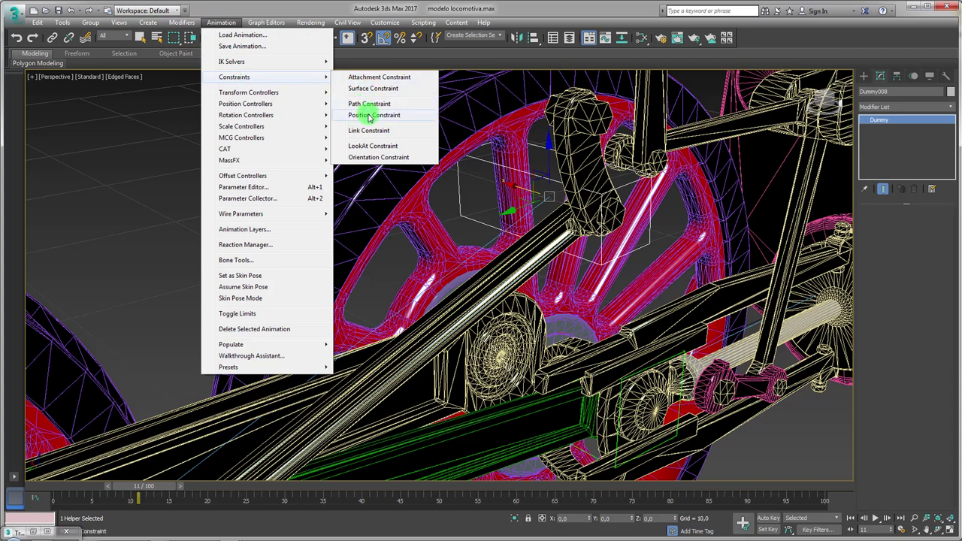
pyautogui.click(88, 88)
pyautogui.click(52, 38)
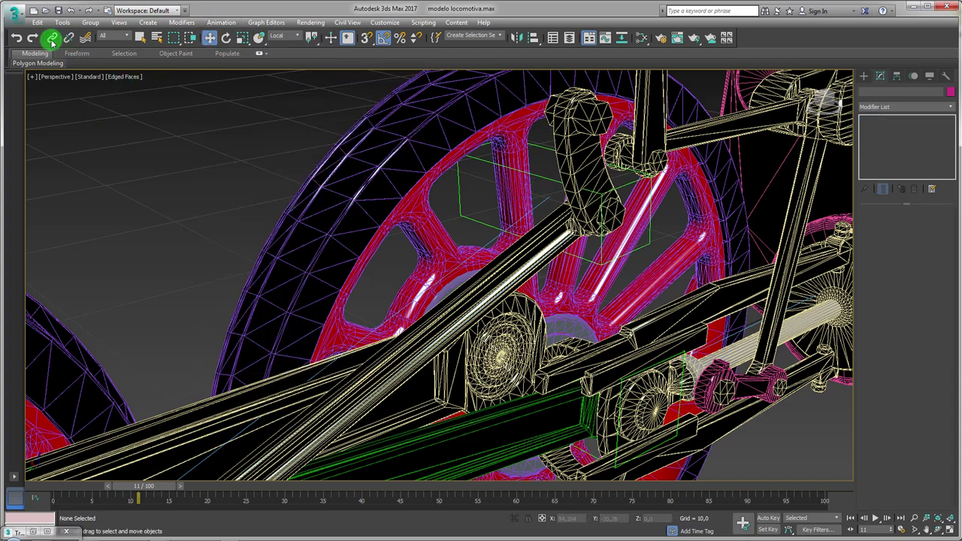
pyautogui.click(557, 182)
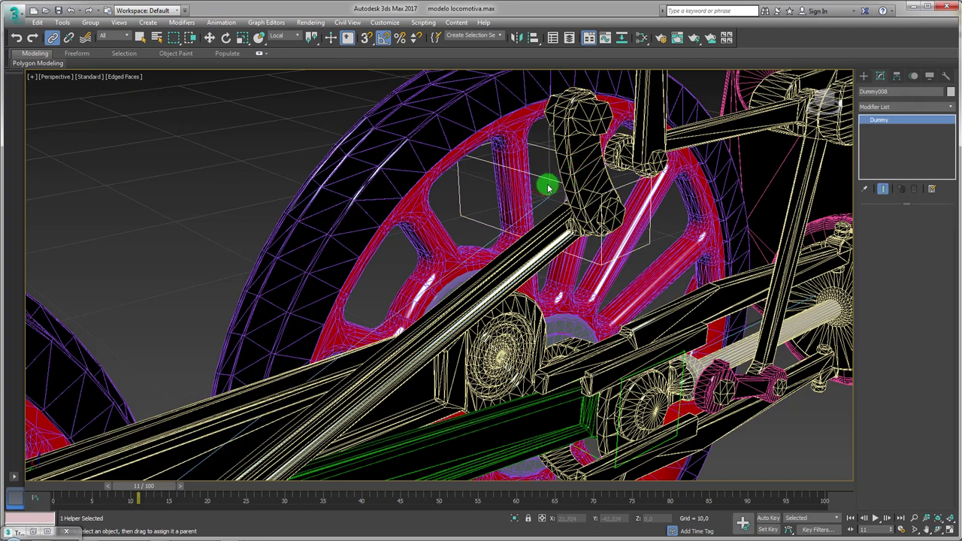
pyautogui.moveTo(578, 177); pyautogui.dragTo(576, 175)
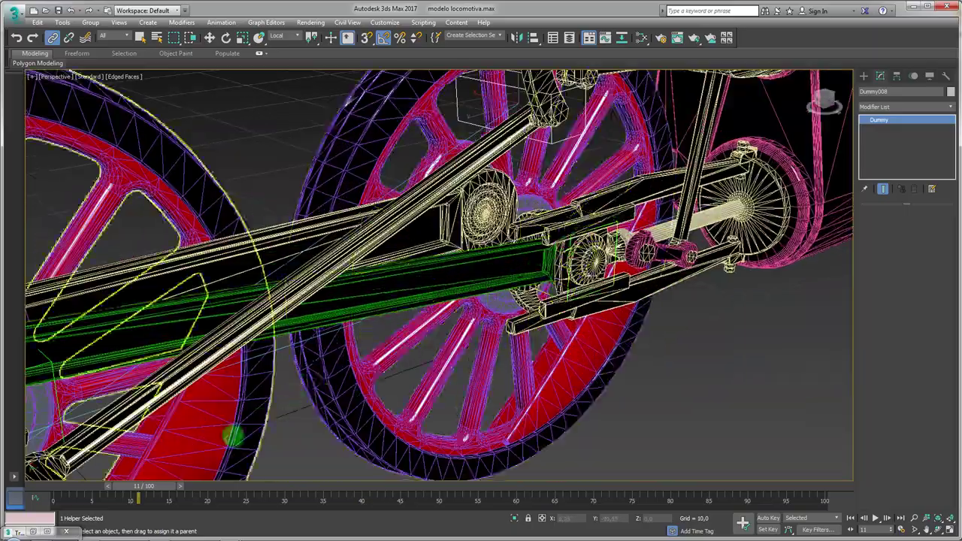
pyautogui.moveTo(161, 491)
pyautogui.mouseDown()
pyautogui.moveTo(260, 490)
pyautogui.moveTo(117, 494)
pyautogui.moveTo(327, 490)
pyautogui.moveTo(44, 492)
pyautogui.mouseUp()
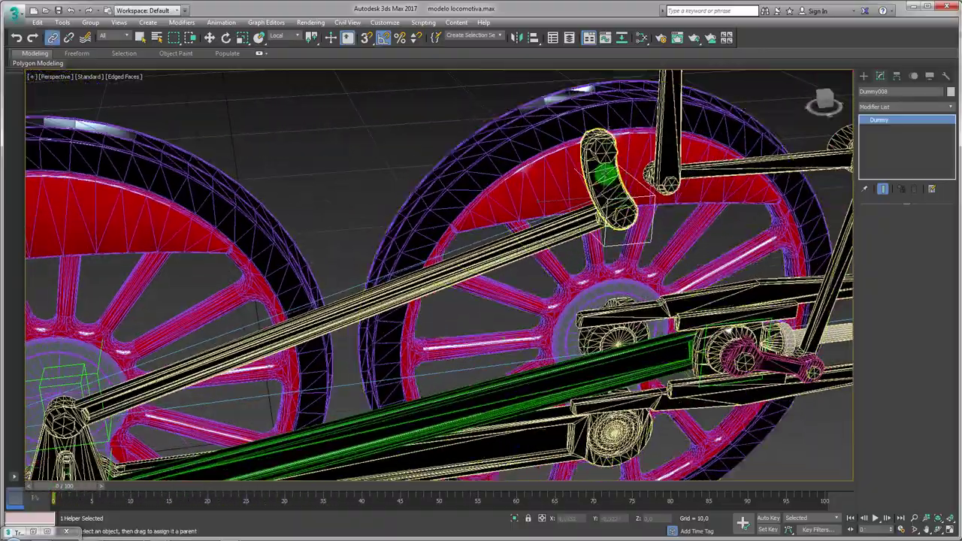
# - Select 26_rvGCR, turn on Auto Key, and go to frame 5
pyautogui.click(605, 174)
pyautogui.scroll(-2, 616, 208)
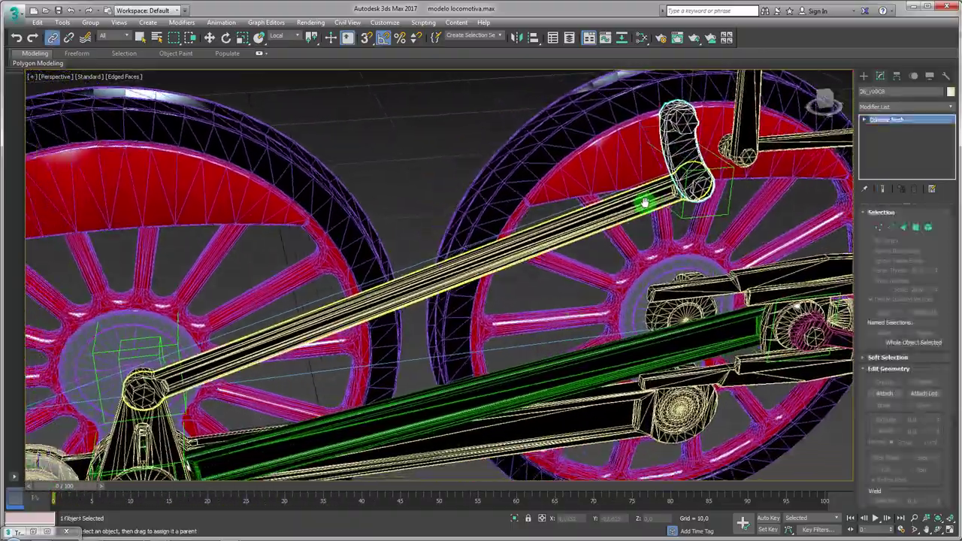
pyautogui.scroll(-2, 640, 198)
pyautogui.scroll(-2, 645, 188)
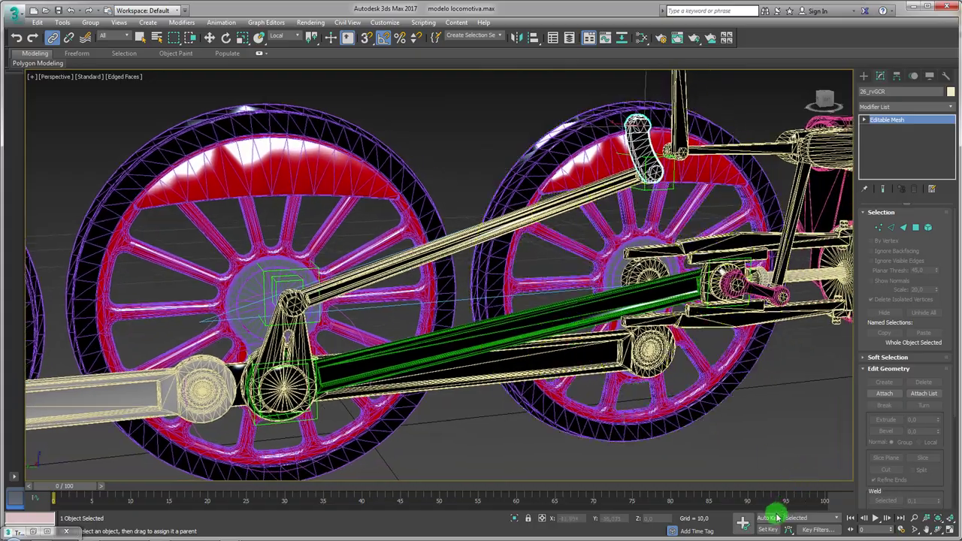
pyautogui.click(768, 518)
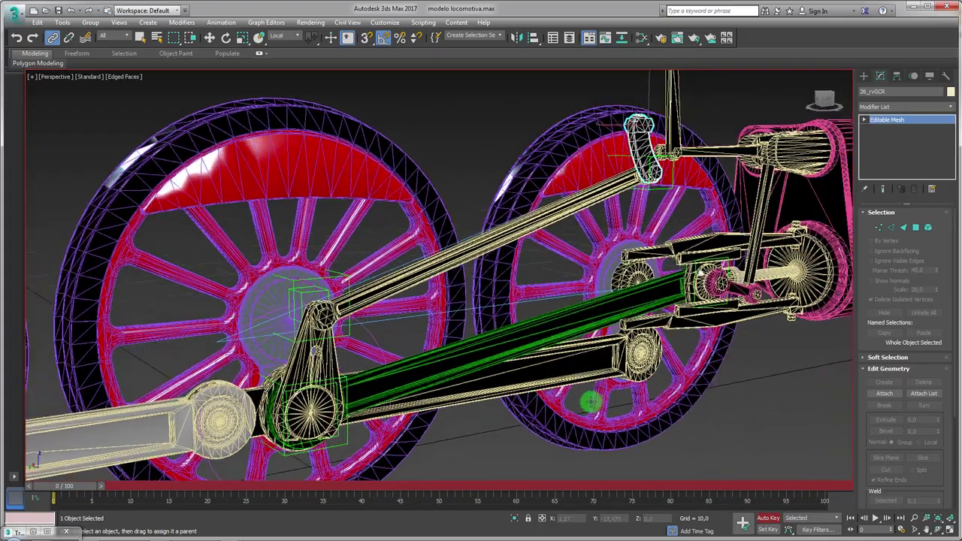
pyautogui.keyDown('alt'); pyautogui.moveTo(601, 441); pyautogui.dragTo(563, 396, button='middle'); pyautogui.keyUp('alt')
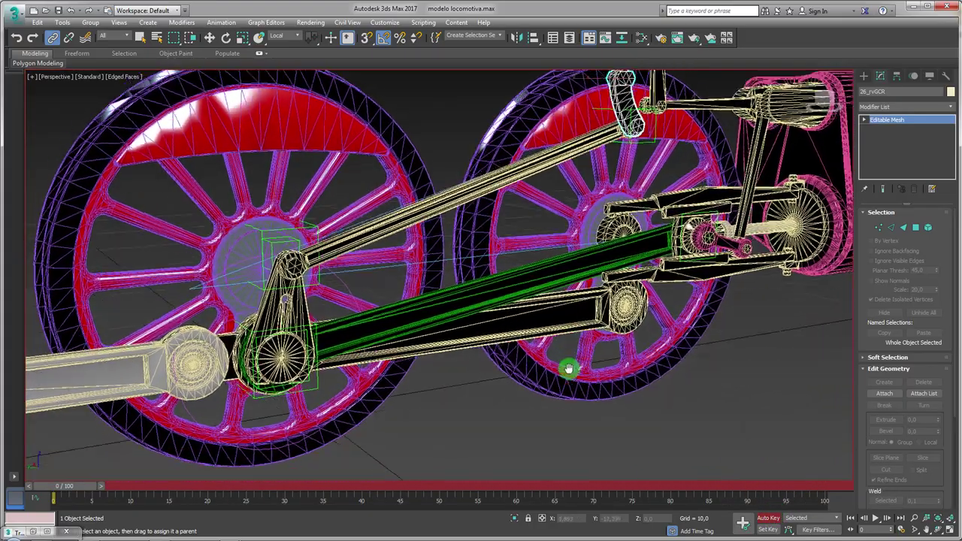
pyautogui.moveTo(64, 489)
pyautogui.mouseDown()
pyautogui.moveTo(210, 499)
pyautogui.moveTo(82, 484)
pyautogui.moveTo(100, 478)
pyautogui.mouseUp()
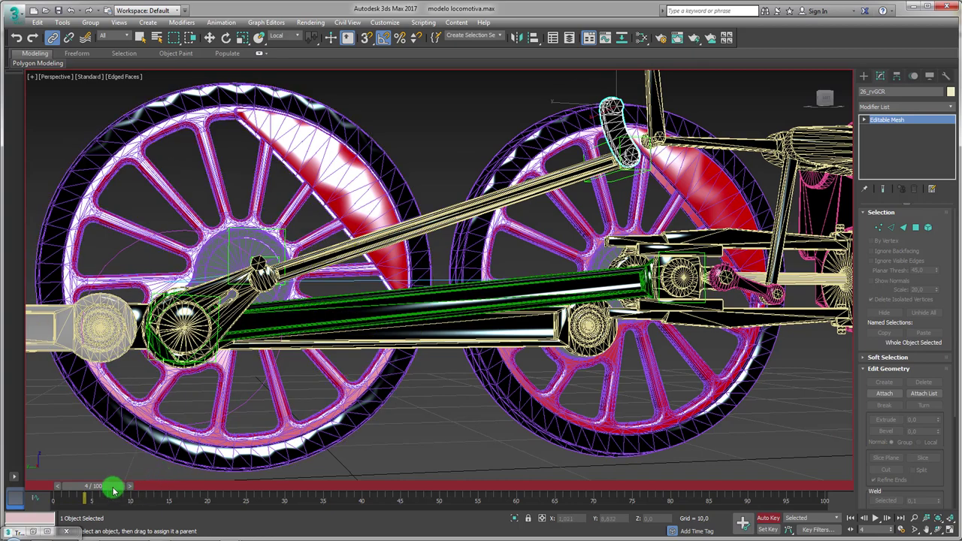
pyautogui.moveTo(112, 489); pyautogui.dragTo(125, 487)
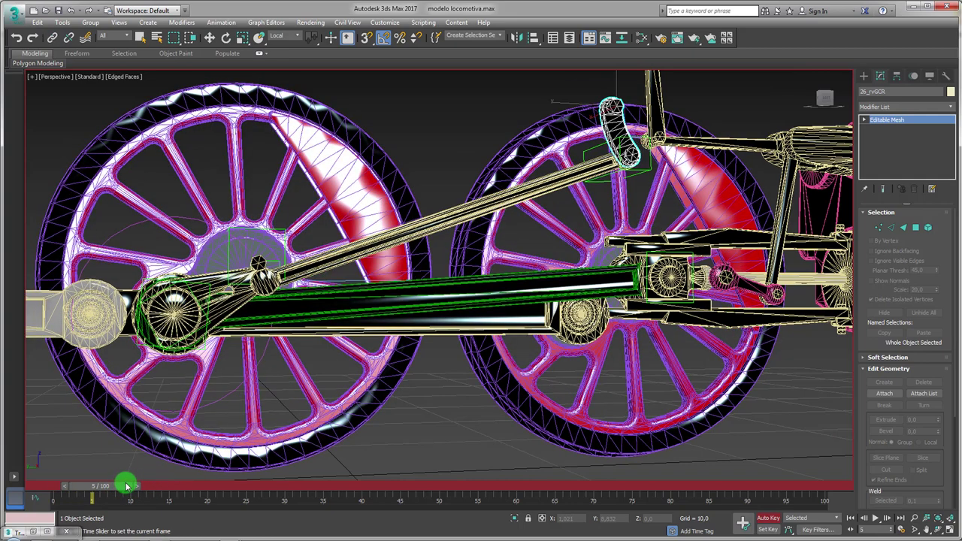
# - Rotate 26_rvGCR -20° in X to follow the rod, then return to frame 0
pyautogui.press('w')
pyautogui.moveTo(482, 251)
pyautogui.keyDown('alt'); pyautogui.mouseDown(button='middle')
pyautogui.moveTo(576, 144)
pyautogui.moveTo(579, 101)
pyautogui.mouseUp(button='middle'); pyautogui.keyUp('alt')
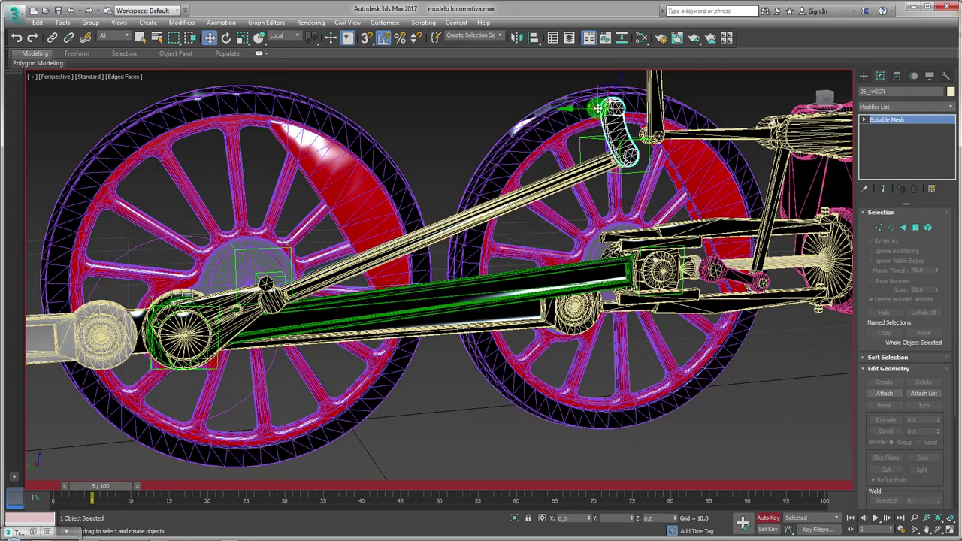
pyautogui.moveTo(573, 95); pyautogui.dragTo(578, 102)
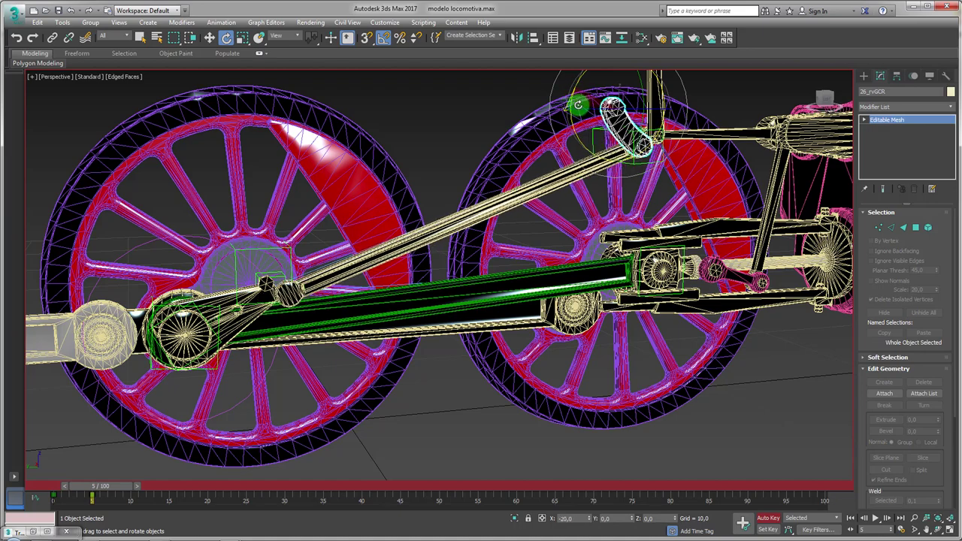
pyautogui.moveTo(123, 486); pyautogui.dragTo(38, 486)
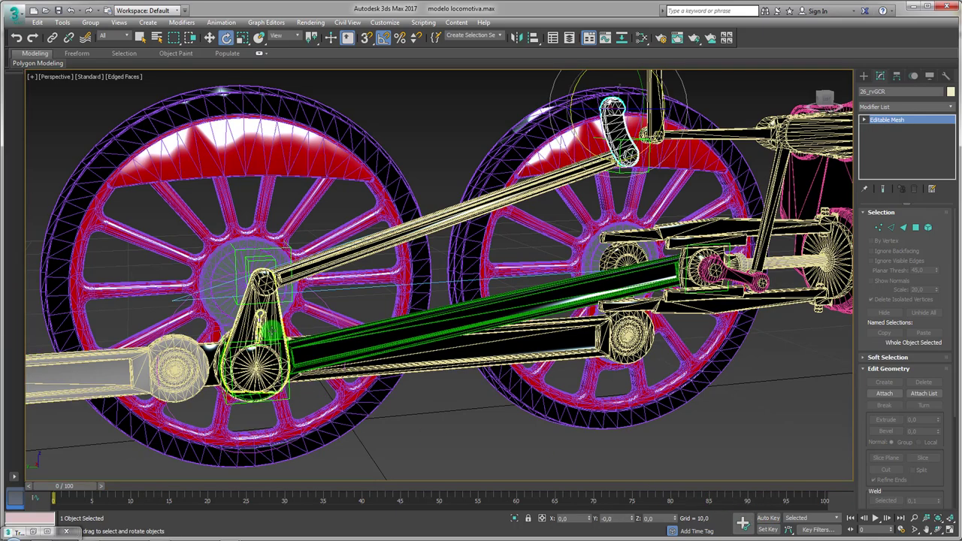
# - Attach another part into the contramanivela crank mesh with Attach
pyautogui.click(277, 331)
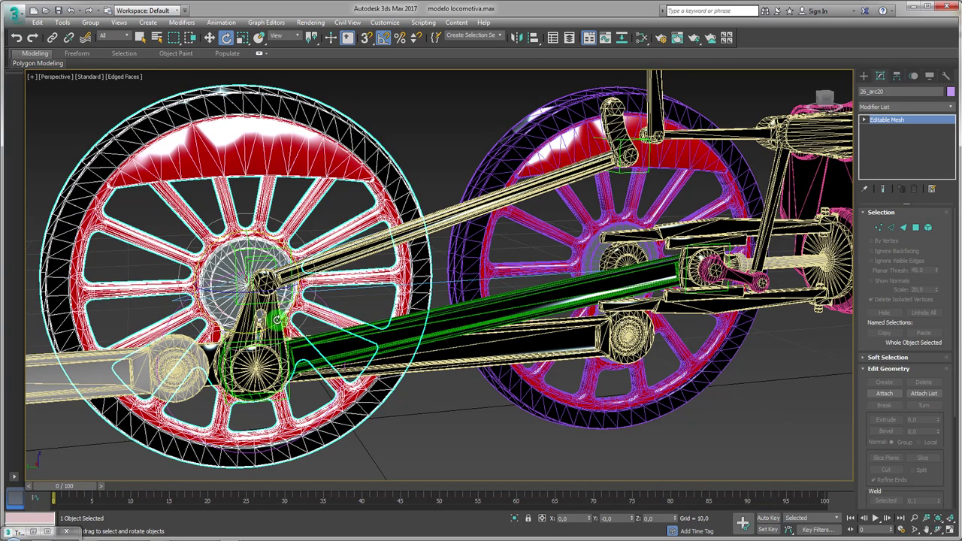
pyautogui.keyDown('alt'); pyautogui.moveTo(277, 332); pyautogui.dragTo(498, 426, button='middle'); pyautogui.keyUp('alt')
pyautogui.click(498, 425)
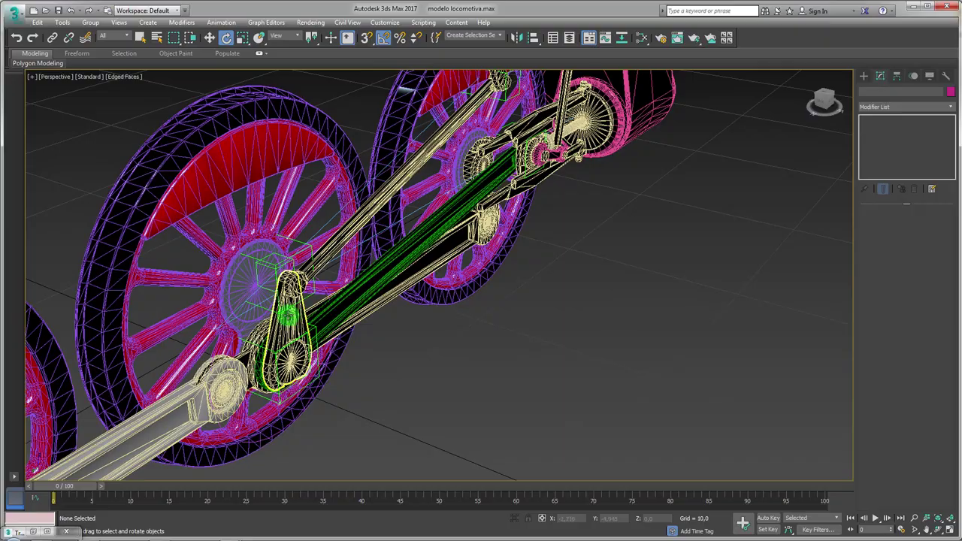
pyautogui.click(286, 316)
pyautogui.scroll(5, 286, 316)
pyautogui.moveTo(333, 286); pyautogui.dragTo(473, 294, button='middle')
pyautogui.click(884, 393)
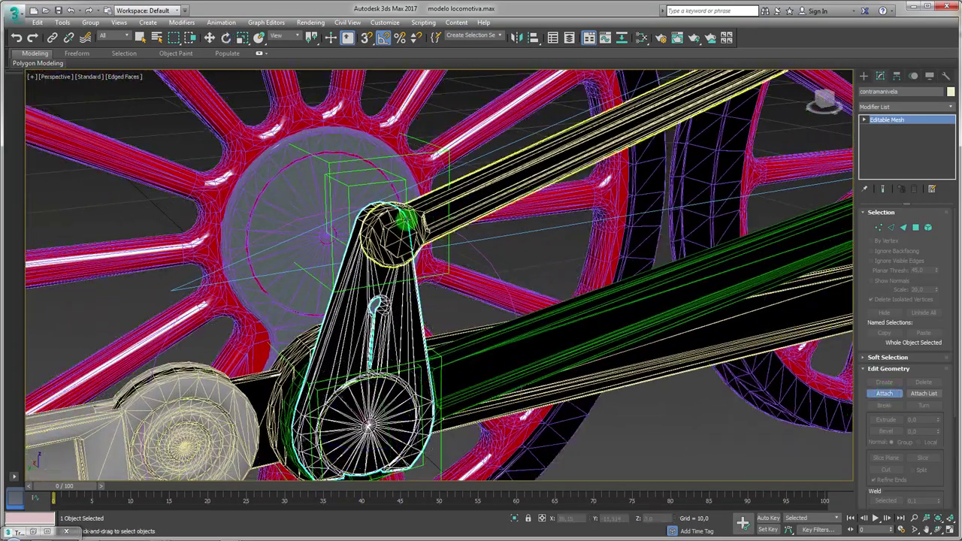
pyautogui.keyDown('alt'); pyautogui.moveTo(399, 233); pyautogui.dragTo(361, 248, button='middle'); pyautogui.keyUp('alt')
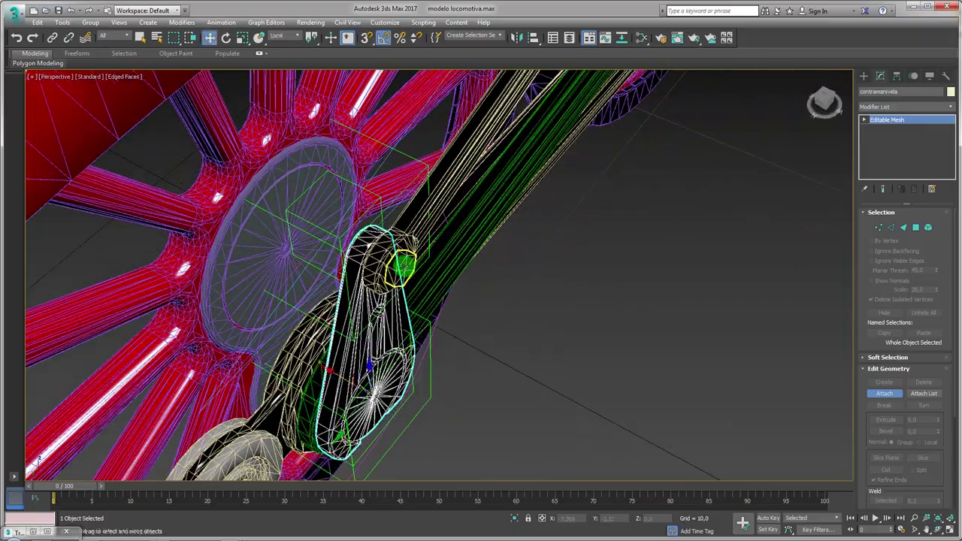
pyautogui.click(404, 265)
pyautogui.press('Return')
# - Select curved link 26_rvGCR, turn on Auto Key and go to frame 5
pyautogui.moveTo(673, 353)
pyautogui.keyDown('alt'); pyautogui.mouseDown(button='middle')
pyautogui.moveTo(622, 348)
pyautogui.moveTo(585, 317)
pyautogui.mouseUp(button='middle'); pyautogui.keyUp('alt')
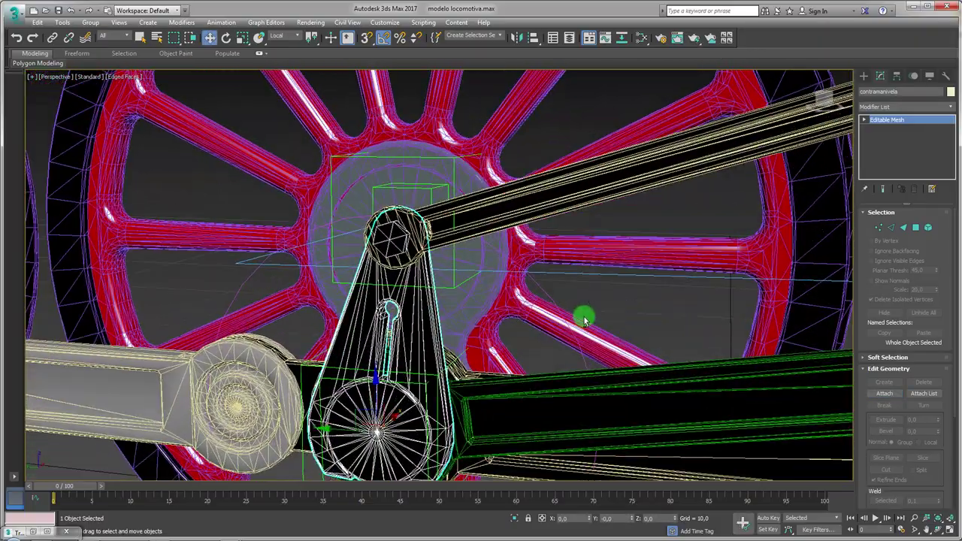
pyautogui.scroll(-3, 585, 317)
pyautogui.scroll(-2, 428, 311)
pyautogui.moveTo(428, 311)
pyautogui.keyDown('alt'); pyautogui.mouseDown(button='middle')
pyautogui.moveTo(462, 308)
pyautogui.moveTo(445, 308)
pyautogui.moveTo(488, 289)
pyautogui.mouseUp(button='middle'); pyautogui.keyUp('alt')
pyautogui.click(645, 112)
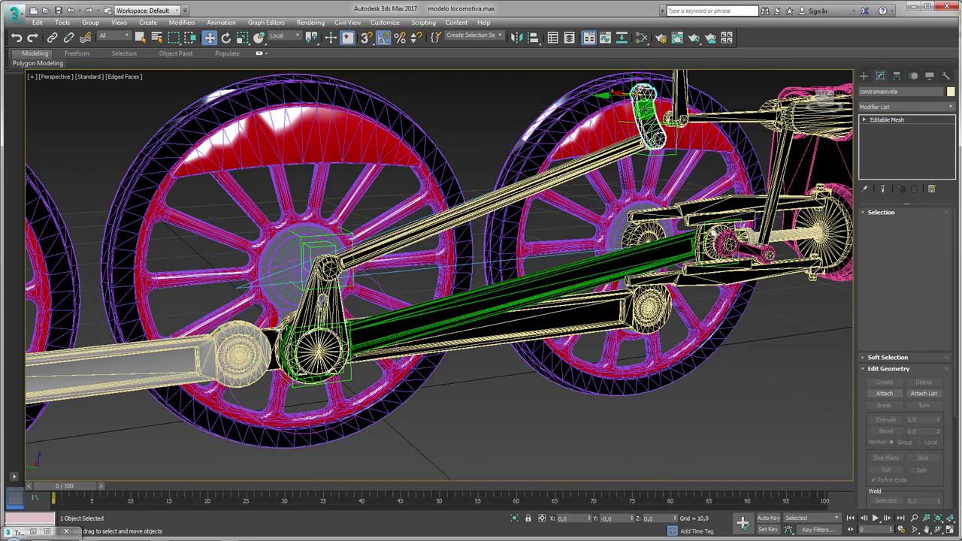
pyautogui.moveTo(654, 154); pyautogui.dragTo(639, 184, button='middle')
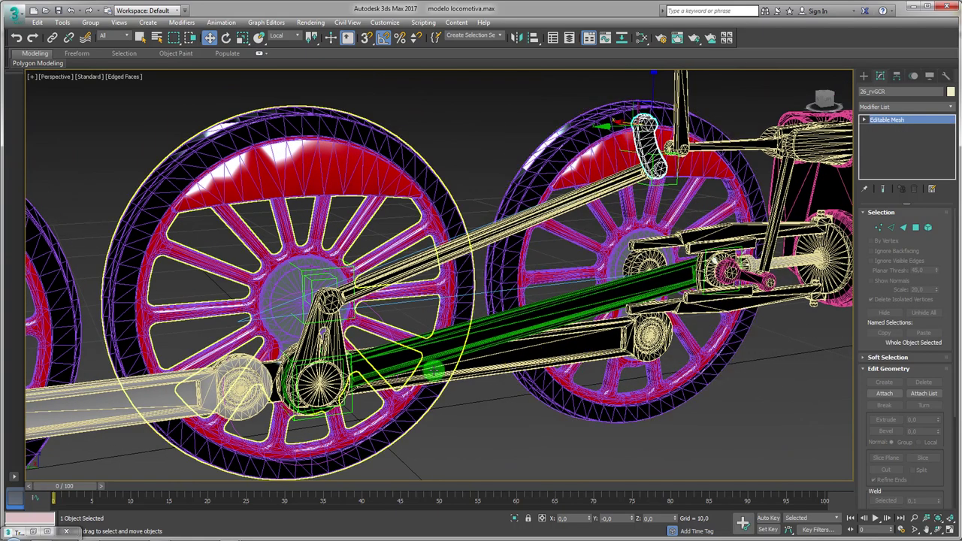
pyautogui.click(769, 519)
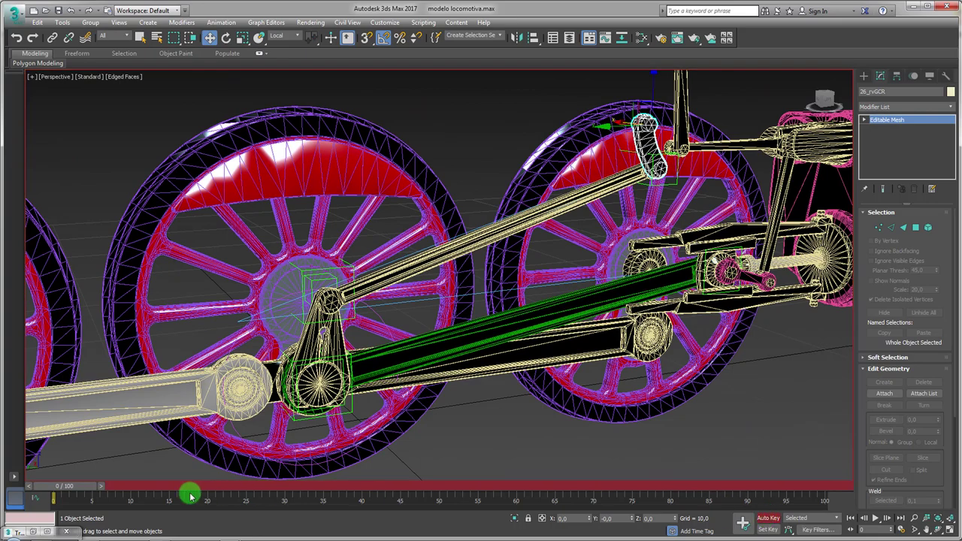
pyautogui.moveTo(81, 488); pyautogui.dragTo(117, 488)
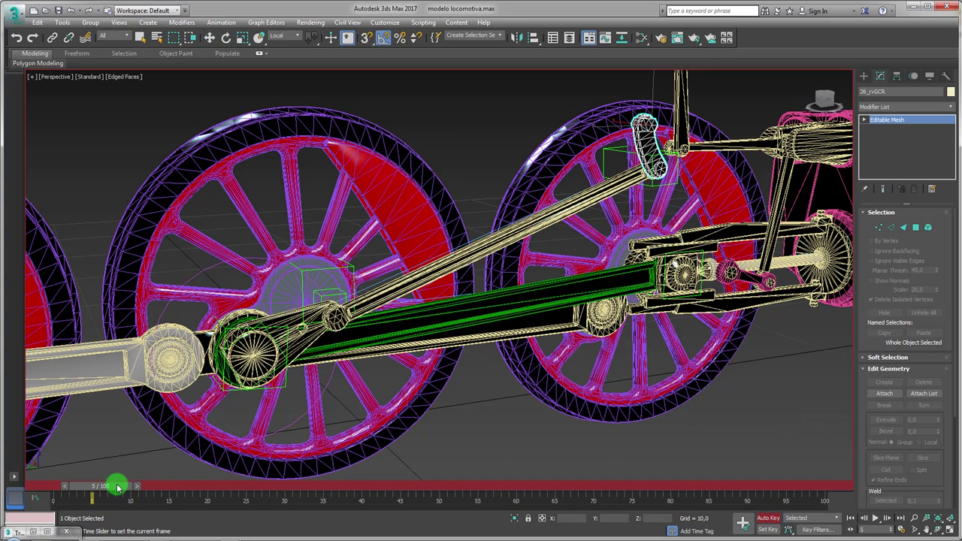
pyautogui.press('w')
pyautogui.keyDown('alt'); pyautogui.moveTo(479, 311); pyautogui.dragTo(606, 104, button='middle'); pyautogui.keyUp('alt')
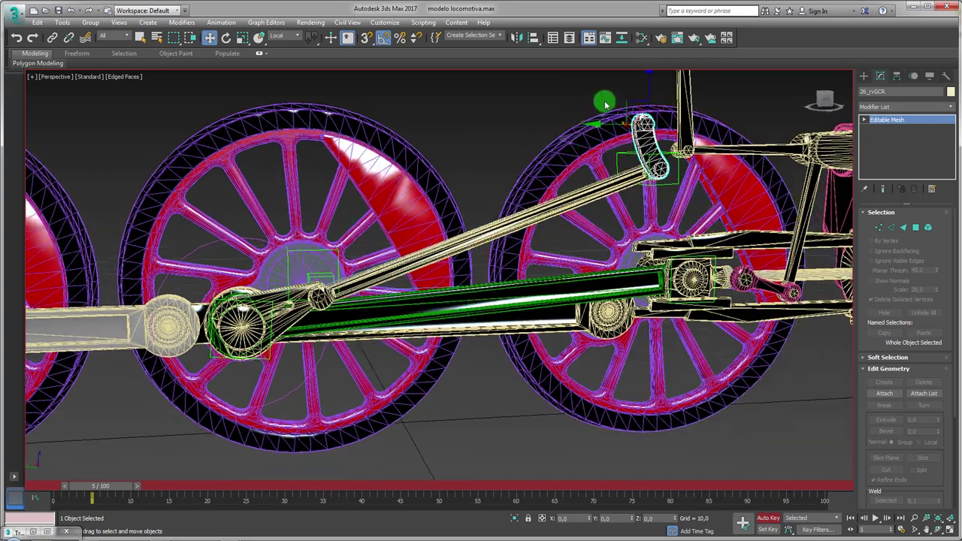
# - Rotate 26_rvGCR at frame 5, trying 10° then settling on -15°
pyautogui.press('e')
pyautogui.moveTo(612, 91); pyautogui.dragTo(612, 91)
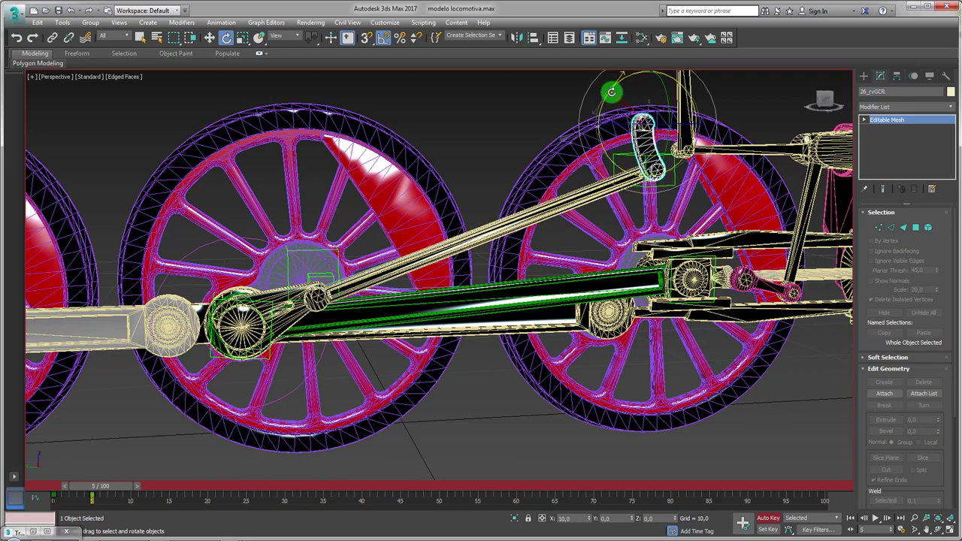
pyautogui.moveTo(609, 93)
pyautogui.keyDown('alt'); pyautogui.mouseDown(button='middle')
pyautogui.moveTo(351, 253)
pyautogui.moveTo(382, 273)
pyautogui.mouseUp(button='middle'); pyautogui.keyUp('alt')
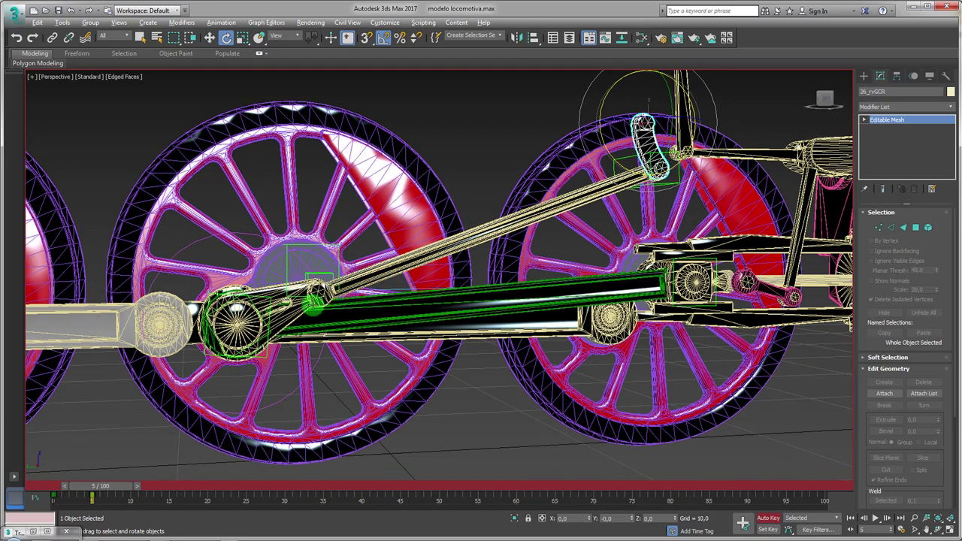
pyautogui.keyDown('alt'); pyautogui.moveTo(311, 296); pyautogui.dragTo(308, 305, button='middle'); pyautogui.keyUp('alt')
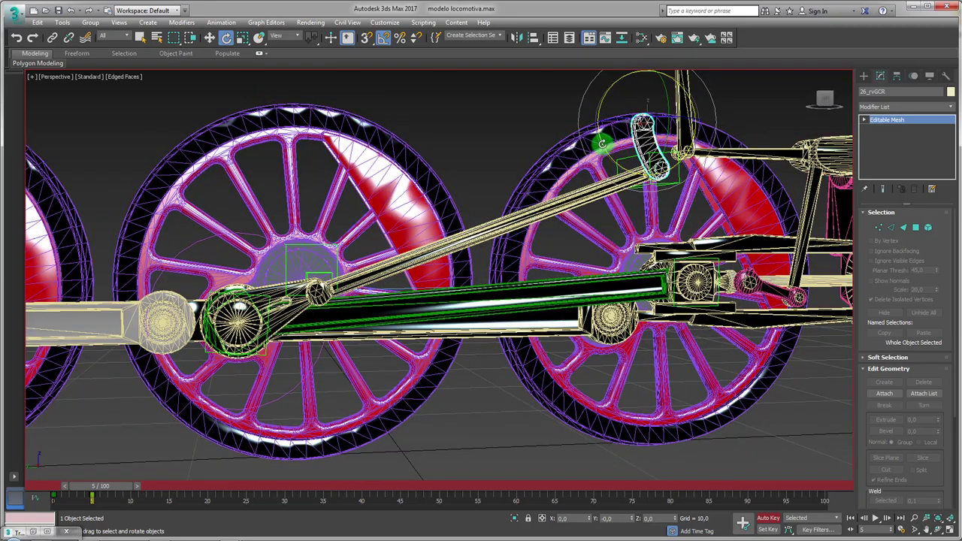
pyautogui.moveTo(602, 143); pyautogui.dragTo(596, 143)
pyautogui.keyDown('alt'); pyautogui.moveTo(451, 225); pyautogui.dragTo(213, 406, button='middle'); pyautogui.keyUp('alt')
# - Key a 25° X rotation at frame 13, then scrub back to check the link tracks the rod
pyautogui.moveTo(107, 485)
pyautogui.mouseDown()
pyautogui.moveTo(183, 465)
pyautogui.moveTo(176, 473)
pyautogui.mouseUp()
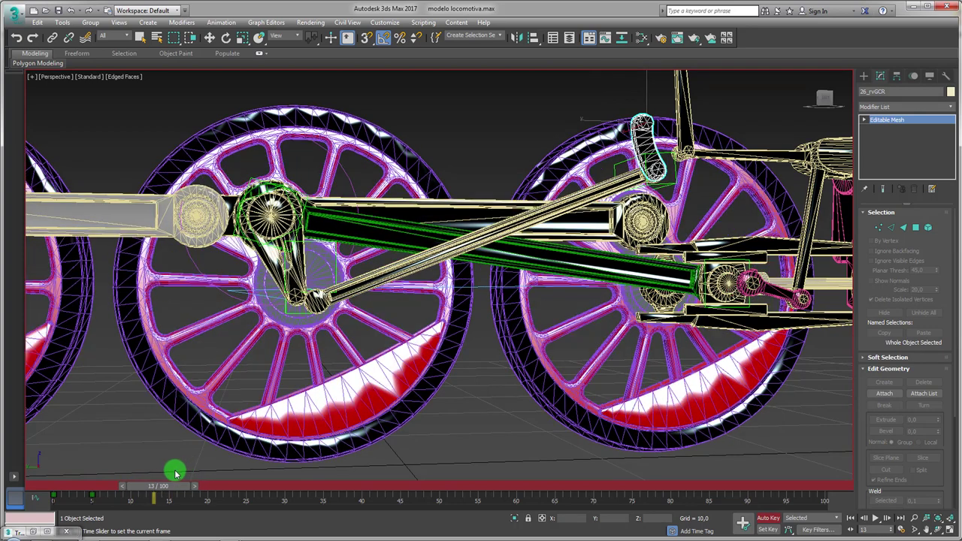
pyautogui.press('e')
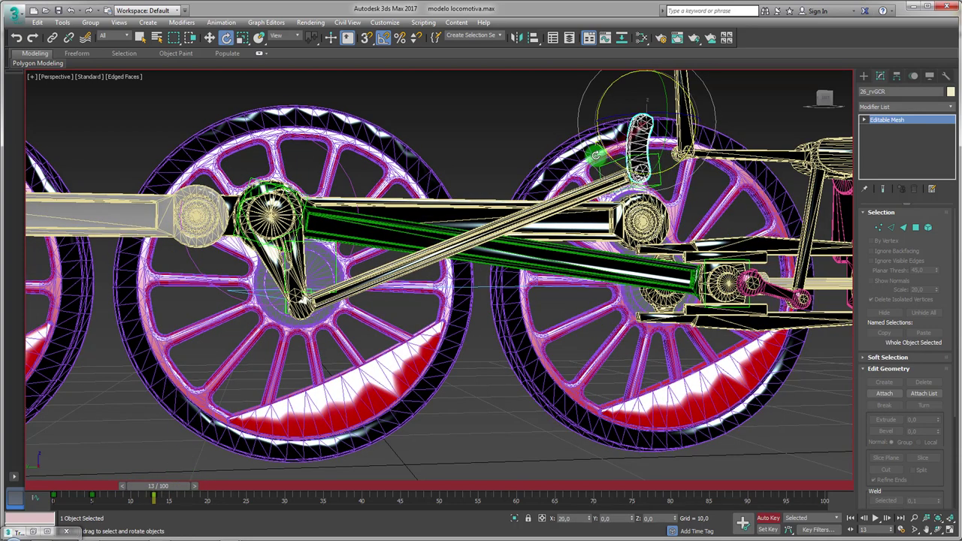
pyautogui.moveTo(598, 156)
pyautogui.keyDown('alt'); pyautogui.mouseDown(button='middle')
pyautogui.moveTo(279, 316)
pyautogui.moveTo(286, 338)
pyautogui.mouseUp(button='middle'); pyautogui.keyUp('alt')
pyautogui.moveTo(170, 487); pyautogui.dragTo(94, 481)
pyautogui.moveTo(57, 479)
pyautogui.mouseDown()
pyautogui.moveTo(150, 470)
pyautogui.moveTo(18, 481)
pyautogui.mouseUp()
# - At frame 0, reposition helper Dummy006 onto the crank pin
pyautogui.press('e')
pyautogui.keyDown('alt'); pyautogui.moveTo(279, 316); pyautogui.dragTo(361, 323, button='middle'); pyautogui.keyUp('alt')
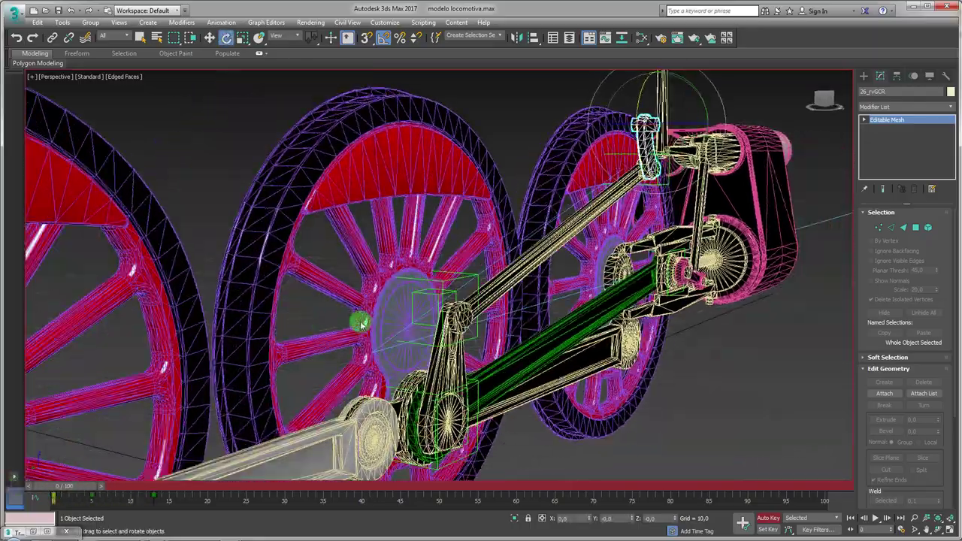
pyautogui.scroll(5, 361, 323)
pyautogui.keyDown('alt'); pyautogui.moveTo(481, 301); pyautogui.dragTo(438, 311, button='middle'); pyautogui.keyUp('alt')
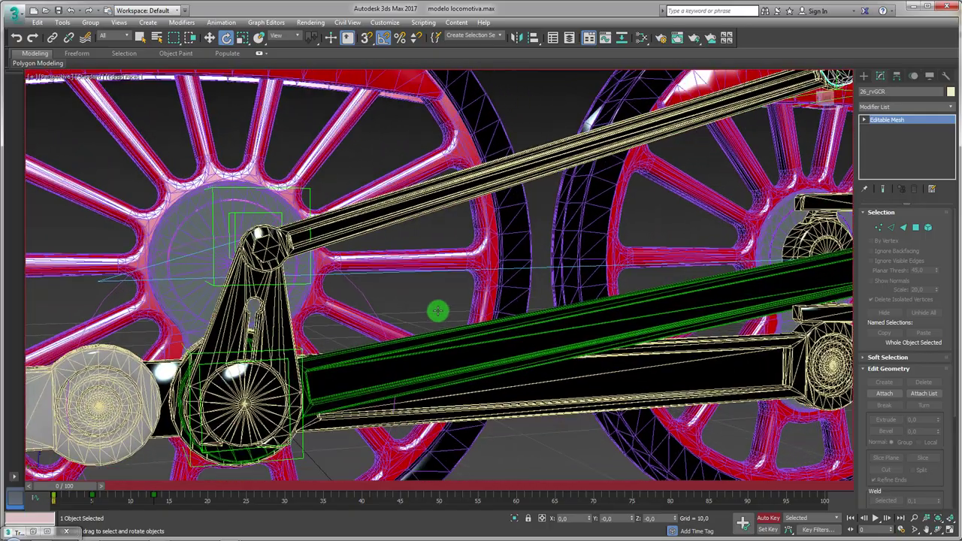
pyautogui.click(269, 219)
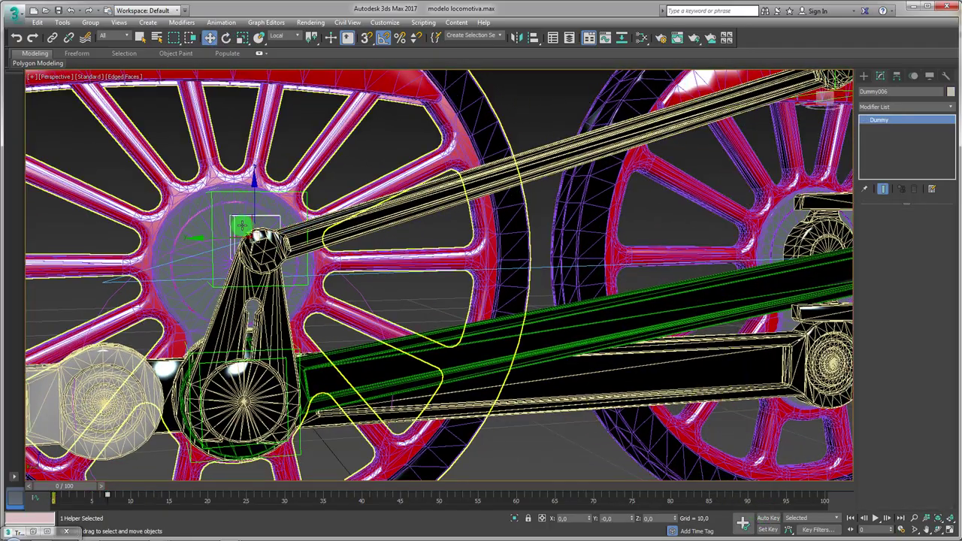
pyautogui.moveTo(246, 225); pyautogui.dragTo(239, 238)
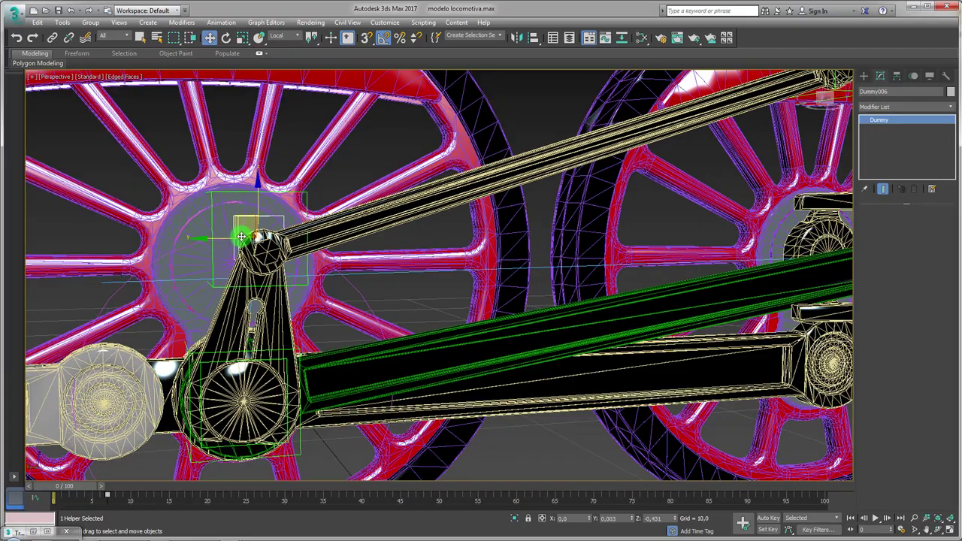
pyautogui.keyDown('alt'); pyautogui.moveTo(239, 238); pyautogui.dragTo(270, 238, button='middle'); pyautogui.keyUp('alt')
pyautogui.scroll(-3, 239, 238)
pyautogui.scroll(3, 451, 241)
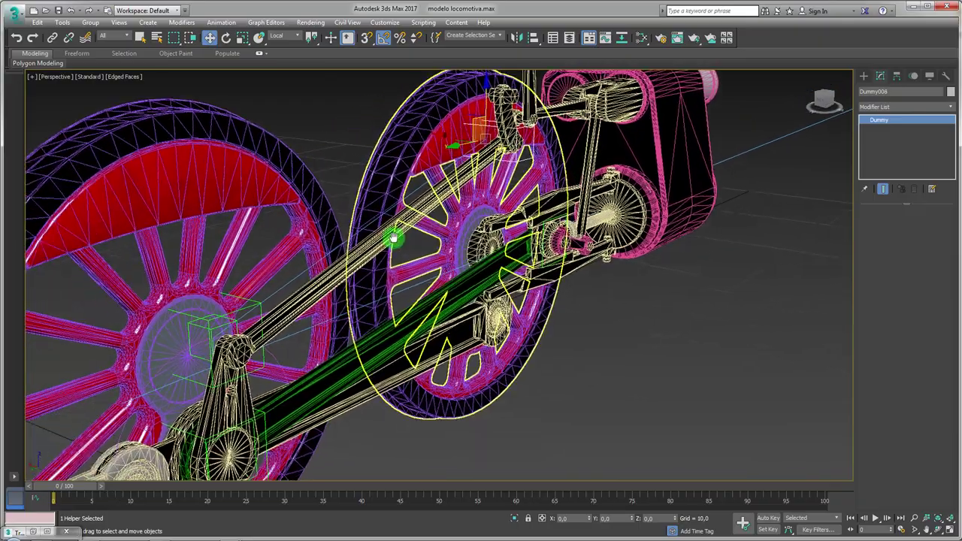
pyautogui.moveTo(436, 177)
pyautogui.keyDown('alt'); pyautogui.mouseDown(button='middle')
pyautogui.moveTo(170, 293)
pyautogui.moveTo(109, 519)
pyautogui.mouseUp(button='middle'); pyautogui.keyUp('alt')
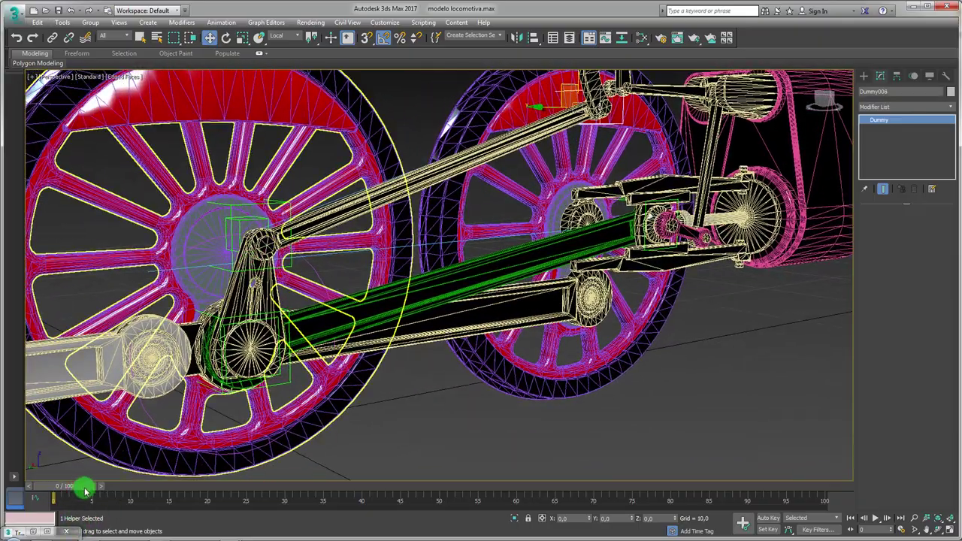
# - Go to frame 5 and select the 26_rvGCR crank mesh with the Rotate tool
pyautogui.moveTo(85, 491); pyautogui.dragTo(119, 492)
pyautogui.press('w')
pyautogui.keyDown('alt'); pyautogui.moveTo(408, 279); pyautogui.dragTo(597, 178, button='middle'); pyautogui.keyUp('alt')
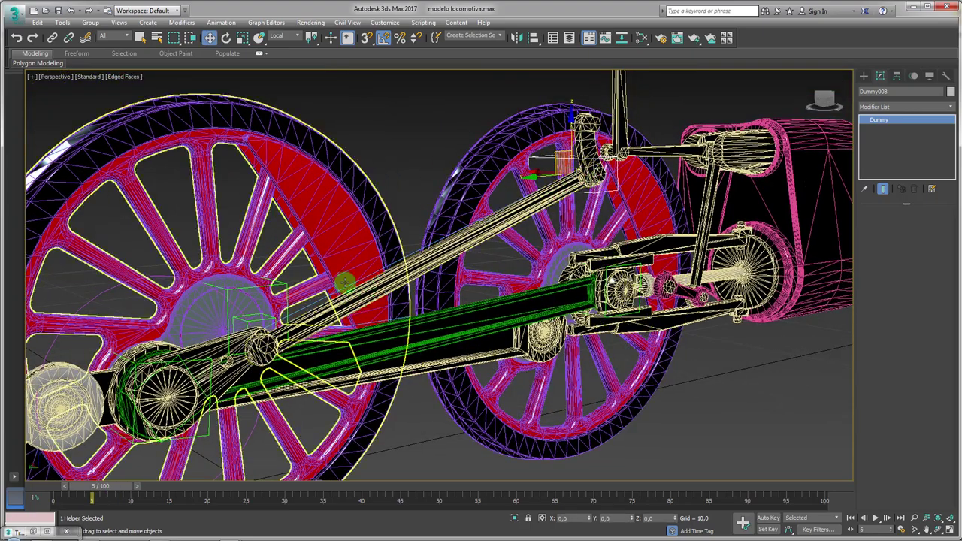
pyautogui.keyDown('alt'); pyautogui.moveTo(290, 286); pyautogui.dragTo(221, 321, button='middle'); pyautogui.keyUp('alt')
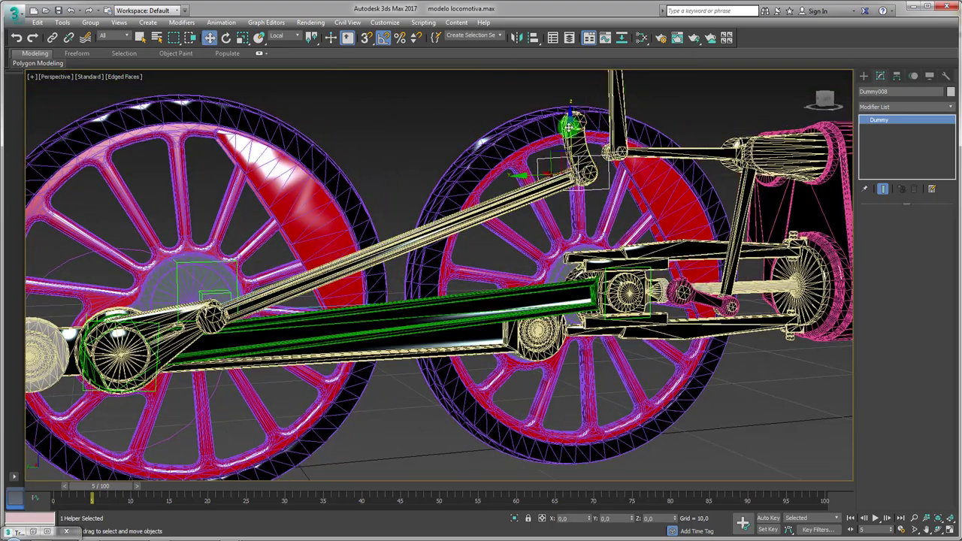
pyautogui.click(556, 143)
pyautogui.press('e')
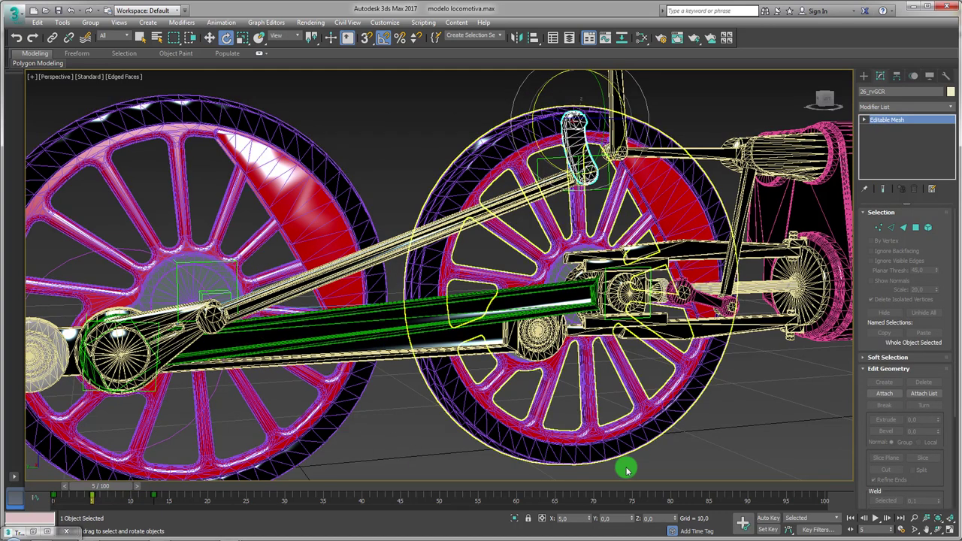
# - With Auto Key on, rotate 26_rvGCR to -5° and back to 0°, then scrub to frame 22
pyautogui.click(768, 518)
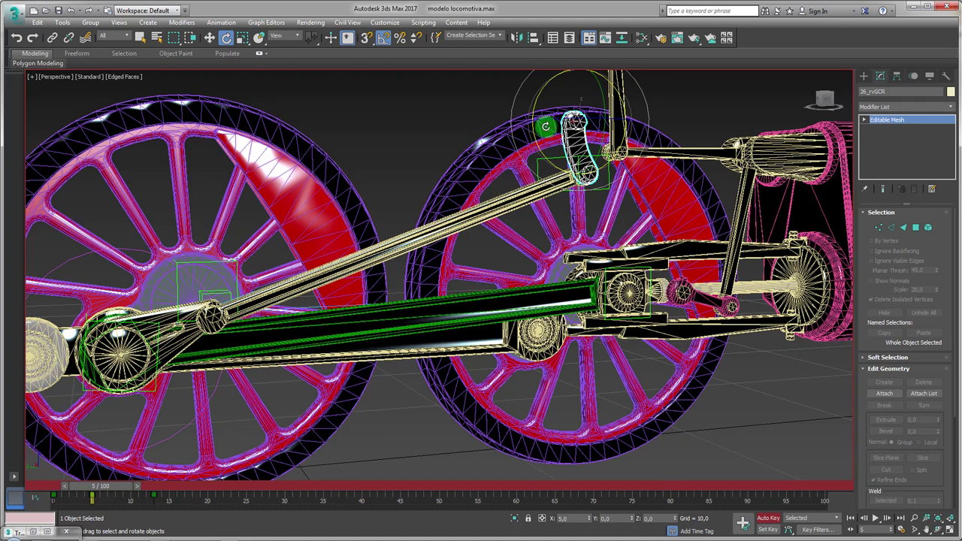
pyautogui.moveTo(534, 135); pyautogui.dragTo(532, 138)
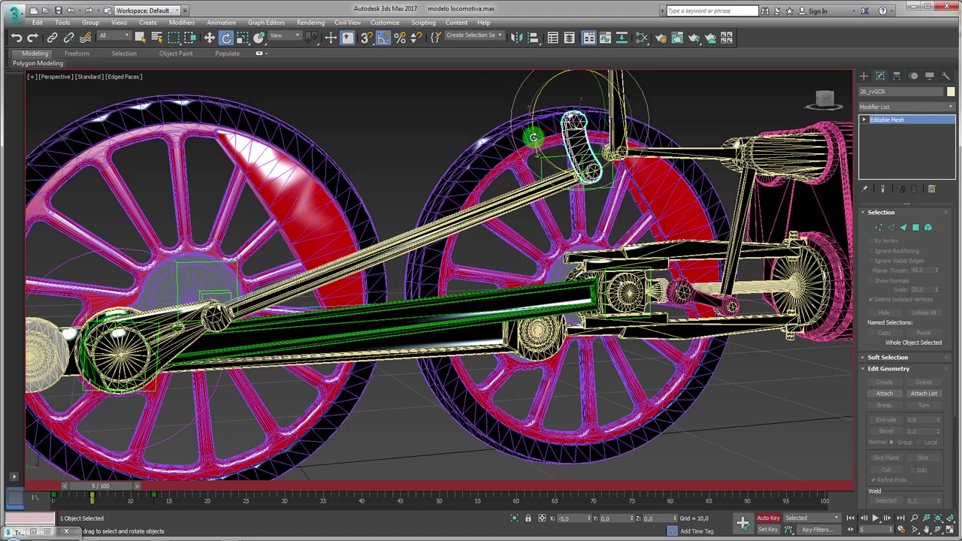
pyautogui.moveTo(534, 137); pyautogui.dragTo(534, 132)
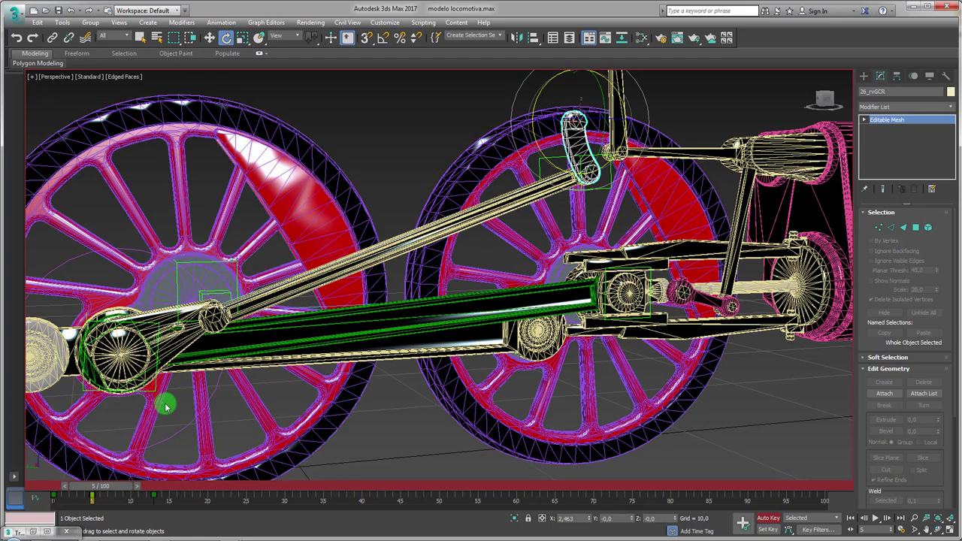
pyautogui.moveTo(102, 487); pyautogui.dragTo(173, 482)
pyautogui.moveTo(257, 404)
pyautogui.keyDown('alt'); pyautogui.mouseDown(button='middle')
pyautogui.moveTo(271, 356)
pyautogui.moveTo(258, 339)
pyautogui.moveTo(315, 350)
pyautogui.moveTo(302, 346)
pyautogui.mouseUp(button='middle'); pyautogui.keyUp('alt')
pyautogui.click(192, 486)
pyautogui.moveTo(192, 486); pyautogui.dragTo(273, 486)
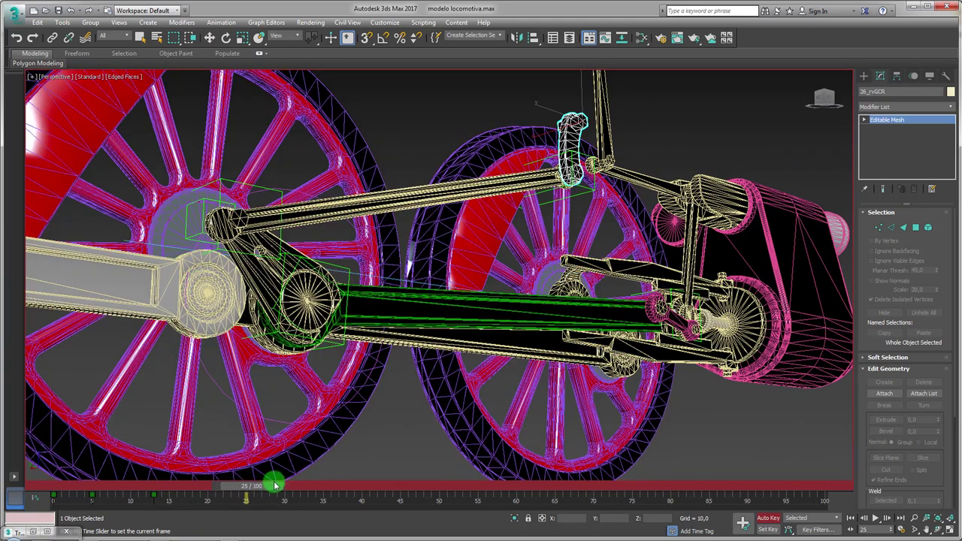
# - Rotate the crank at frame 31 to pose the rods, then scrub back through frames 17 and 9
pyautogui.press('e')
pyautogui.keyDown('alt'); pyautogui.moveTo(452, 269); pyautogui.dragTo(414, 221, button='middle'); pyautogui.keyUp('alt')
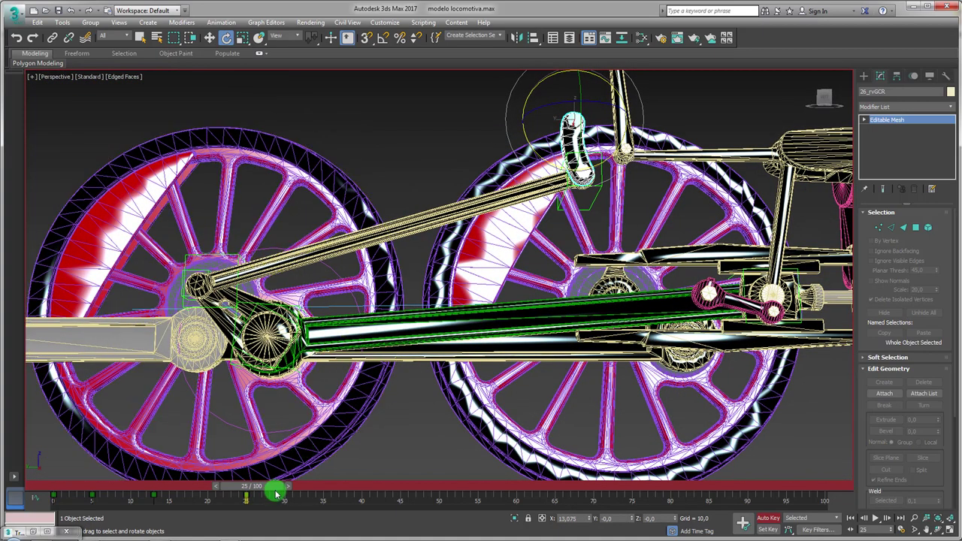
pyautogui.moveTo(275, 486); pyautogui.dragTo(307, 486)
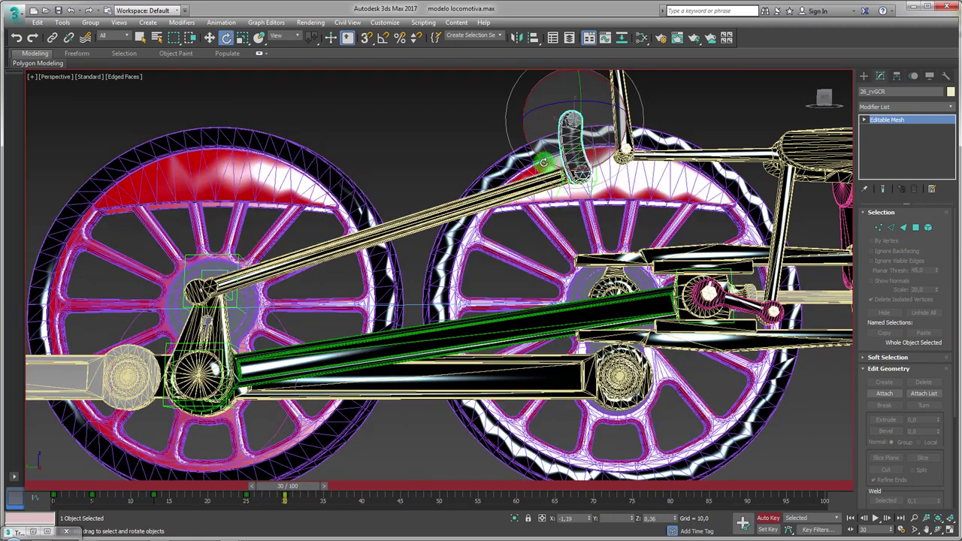
pyautogui.moveTo(547, 161); pyautogui.dragTo(534, 150)
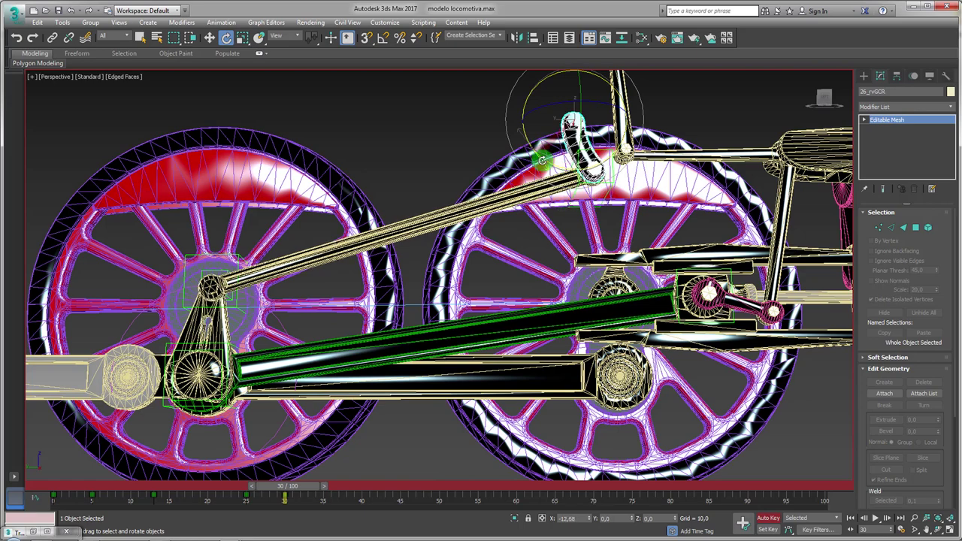
pyautogui.moveTo(542, 160)
pyautogui.mouseDown()
pyautogui.moveTo(297, 473)
pyautogui.moveTo(257, 489)
pyautogui.moveTo(243, 487)
pyautogui.moveTo(259, 475)
pyautogui.moveTo(218, 481)
pyautogui.mouseUp()
pyautogui.press('e')
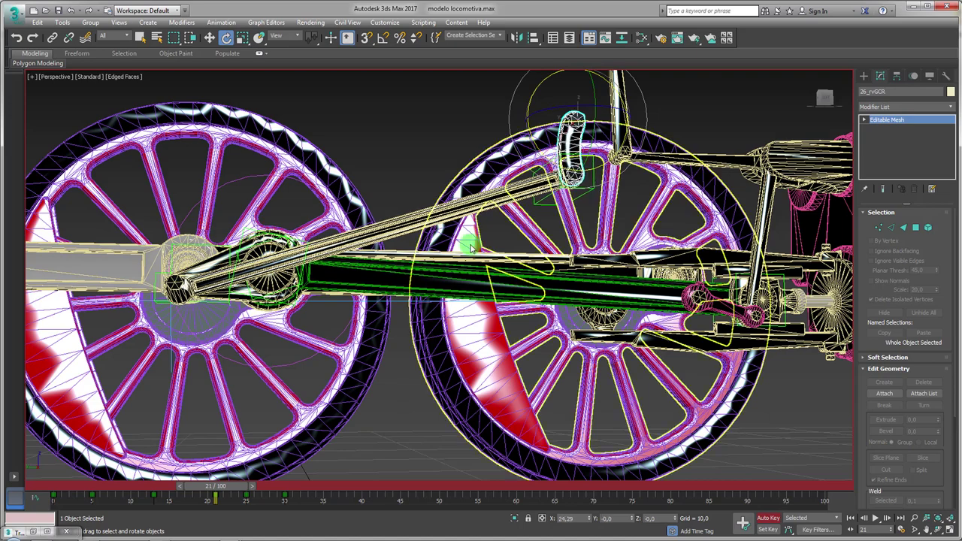
pyautogui.moveTo(225, 485); pyautogui.dragTo(206, 490)
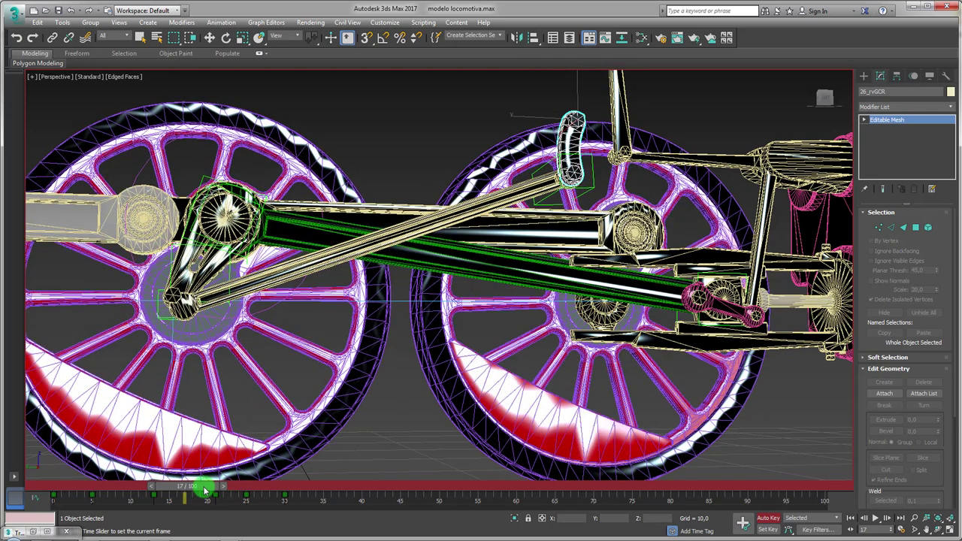
pyautogui.press('e')
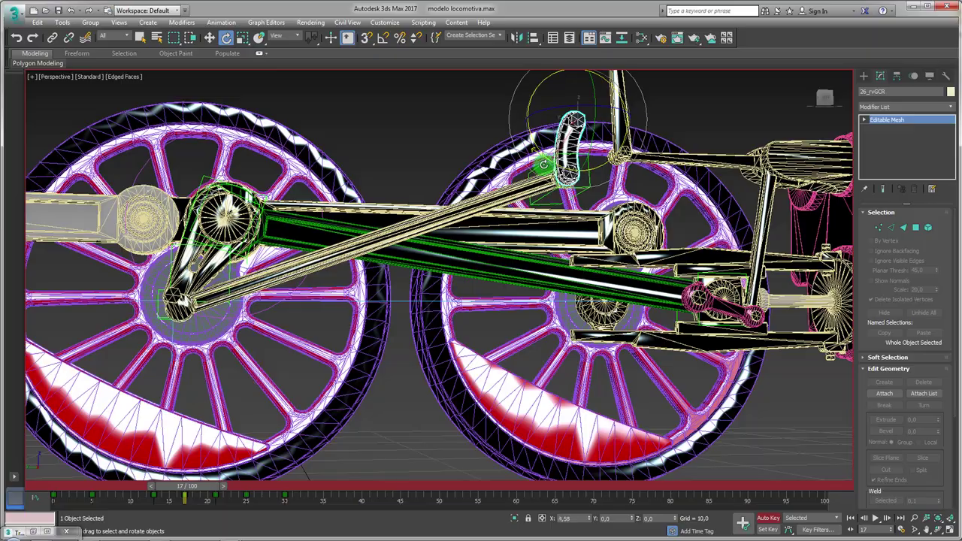
pyautogui.moveTo(186, 486)
pyautogui.mouseDown()
pyautogui.moveTo(43, 486)
pyautogui.moveTo(232, 486)
pyautogui.moveTo(10, 481)
pyautogui.mouseUp()
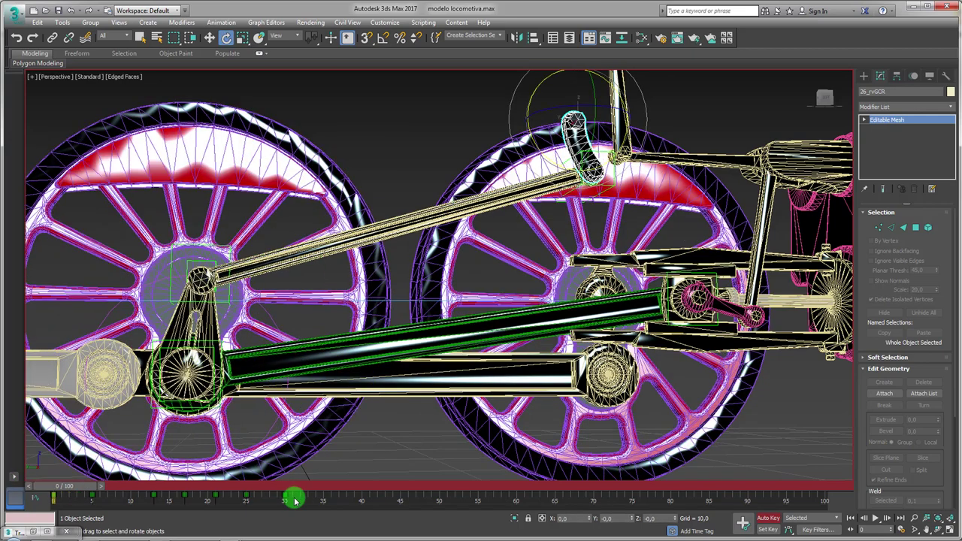
# - Delete the test keys between frames 0 and 35 from the track bar
pyautogui.moveTo(307, 501); pyautogui.dragTo(13, 504)
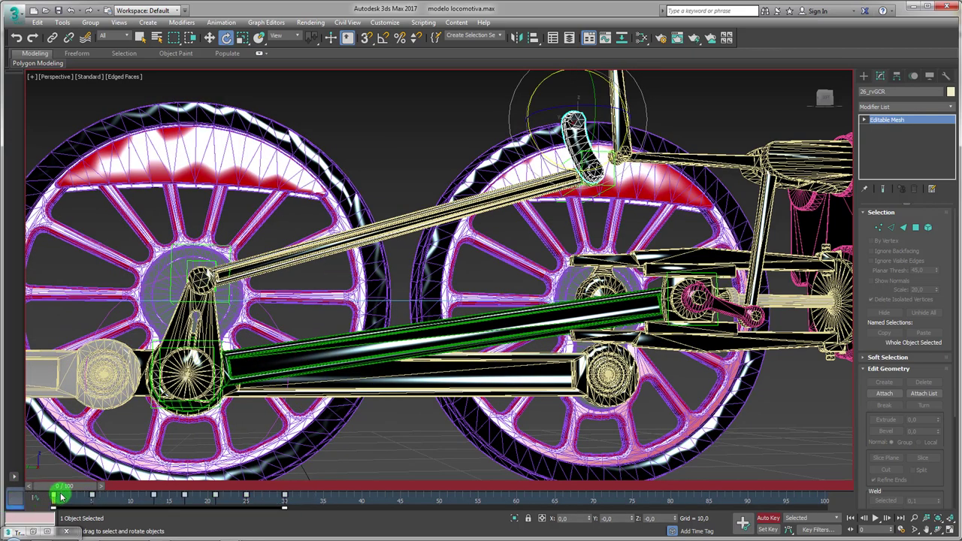
pyautogui.press('Delete')
pyautogui.moveTo(625, 455)
pyautogui.keyDown('alt'); pyautogui.mouseDown(button='middle')
pyautogui.moveTo(436, 394)
pyautogui.moveTo(360, 300)
pyautogui.mouseUp(button='middle'); pyautogui.keyUp('alt')
# - Reposition Dummy006 on the wheel hub with Y at 0
pyautogui.scroll(-3, 297, 410)
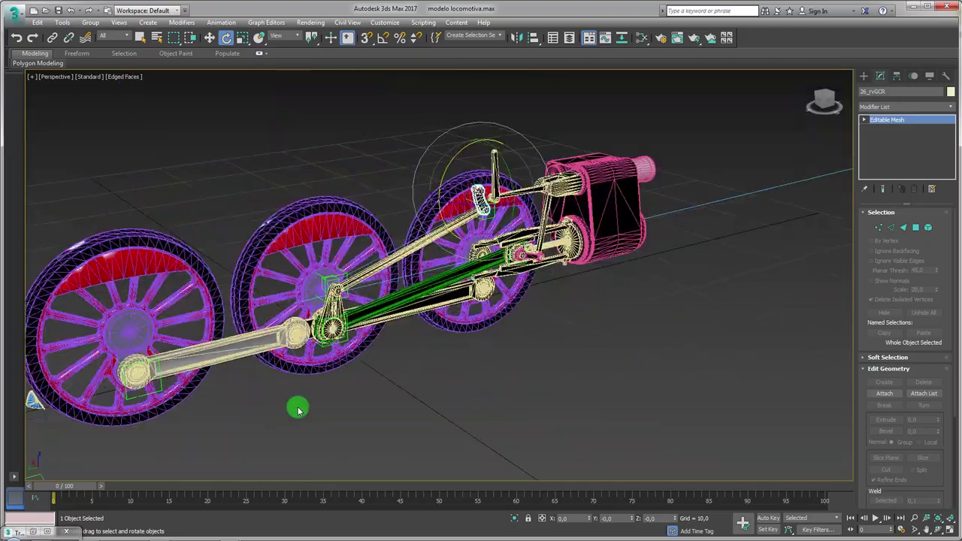
pyautogui.scroll(-2, 298, 410)
pyautogui.scroll(5, 307, 337)
pyautogui.scroll(3, 308, 350)
pyautogui.click(308, 354)
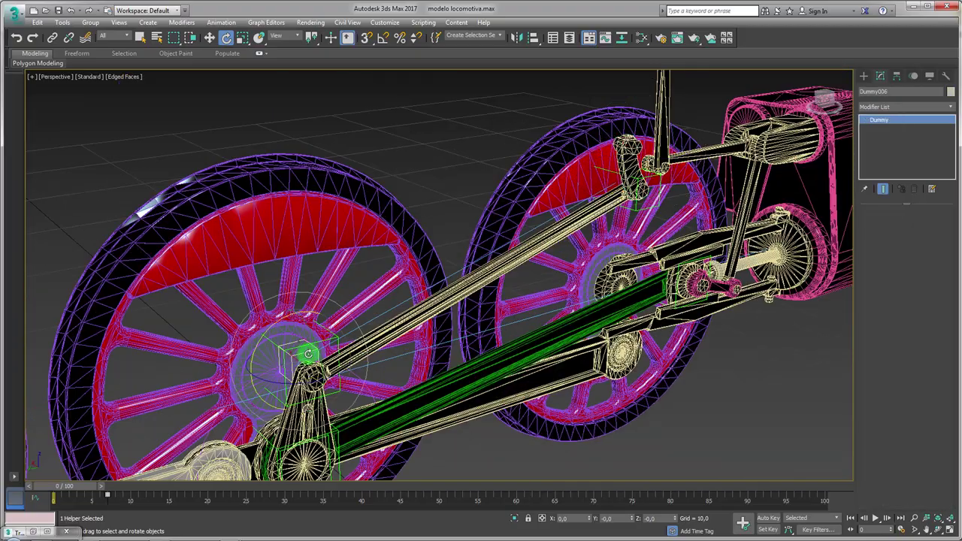
pyautogui.keyDown('alt'); pyautogui.moveTo(308, 353); pyautogui.dragTo(392, 338, button='middle'); pyautogui.keyUp('alt')
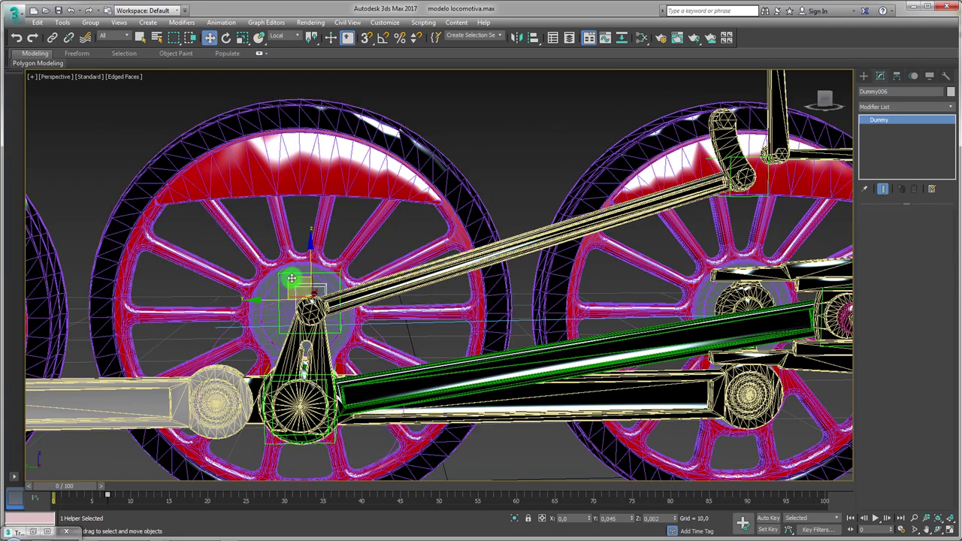
pyautogui.moveTo(292, 279); pyautogui.dragTo(316, 276)
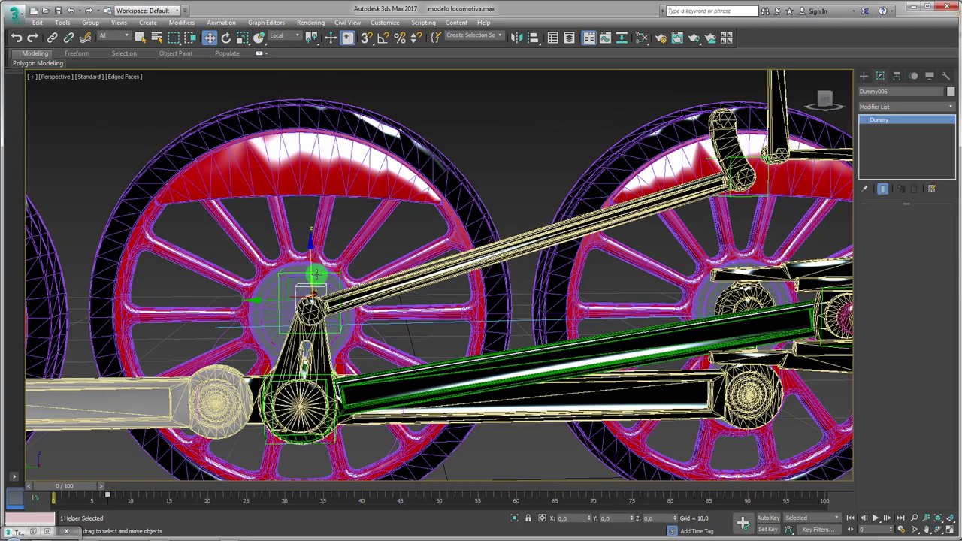
# - Move Dummy007 around the hub, check the rods from a side view, and select Dummy008
pyautogui.moveTo(299, 279); pyautogui.dragTo(286, 303)
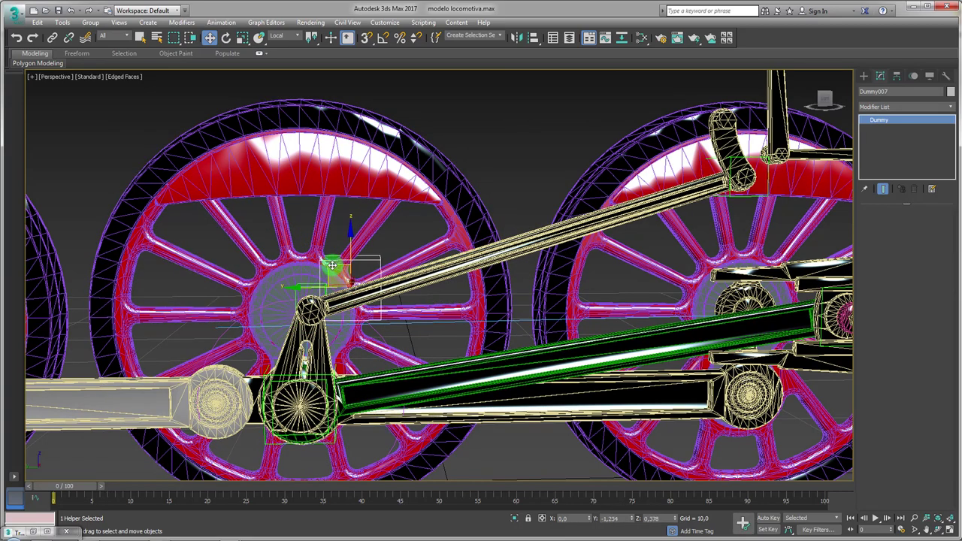
pyautogui.moveTo(286, 303)
pyautogui.keyDown('alt'); pyautogui.mouseDown(button='middle')
pyautogui.moveTo(406, 171)
pyautogui.moveTo(316, 316)
pyautogui.mouseUp(button='middle'); pyautogui.keyUp('alt')
pyautogui.moveTo(66, 486)
pyautogui.mouseDown()
pyautogui.moveTo(107, 486)
pyautogui.moveTo(54, 489)
pyautogui.mouseUp()
pyautogui.press('w')
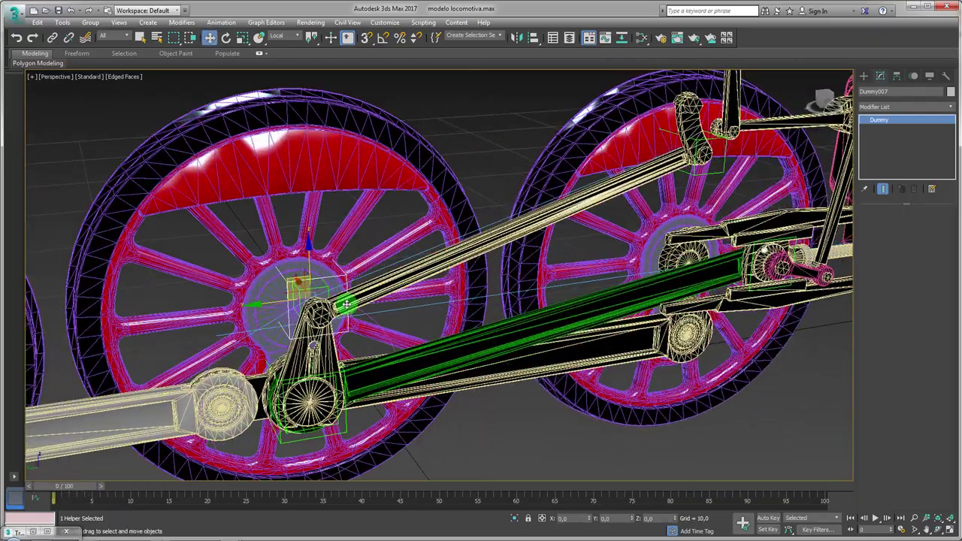
pyautogui.scroll(2, 433, 286)
pyautogui.moveTo(406, 301)
pyautogui.keyDown('alt'); pyautogui.mouseDown(button='middle')
pyautogui.moveTo(433, 285)
pyautogui.moveTo(429, 253)
pyautogui.moveTo(460, 260)
pyautogui.mouseUp(button='middle'); pyautogui.keyUp('alt')
pyautogui.click(497, 218)
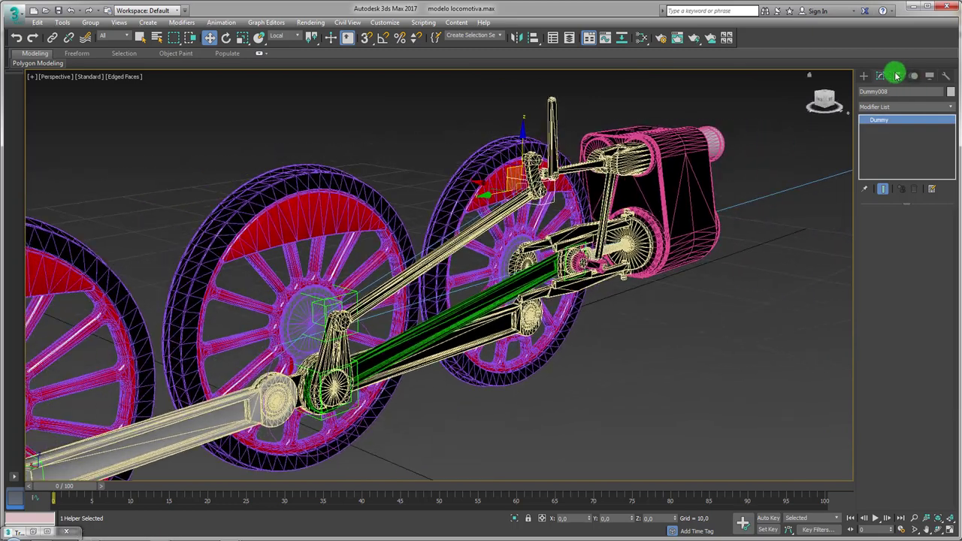
# - Delete Dummy008's existing LookAt constraint from its Rotation List
pyautogui.click(898, 78)
pyautogui.click(913, 78)
pyautogui.click(916, 166)
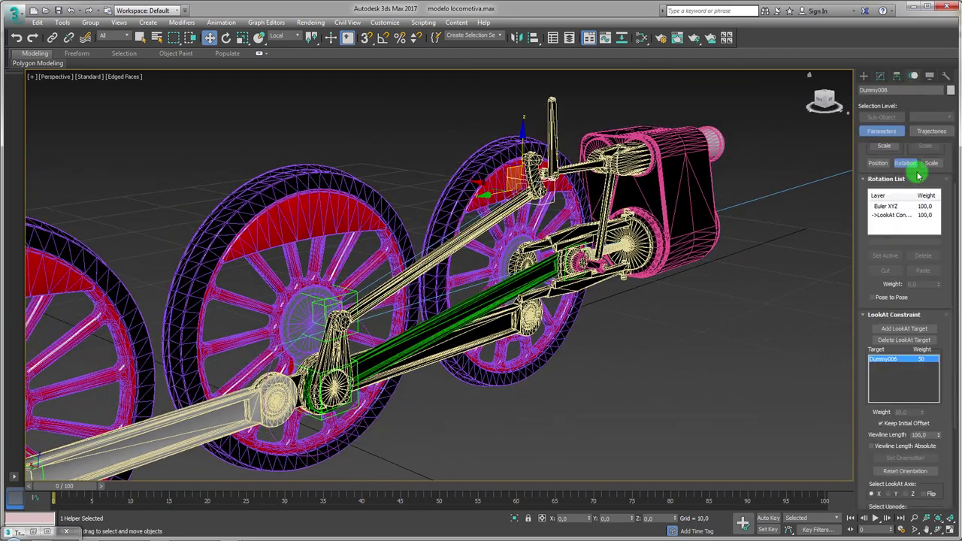
pyautogui.click(891, 216)
pyautogui.click(921, 257)
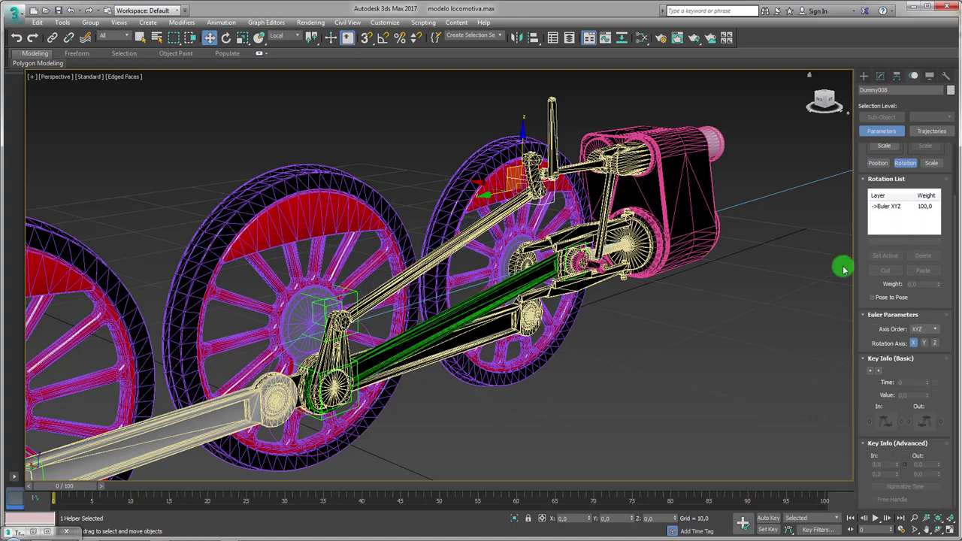
# - Apply a new LookAt constraint targeting Dummy007 with Keep Initial Offset on
pyautogui.click(221, 22)
pyautogui.moveTo(234, 77)
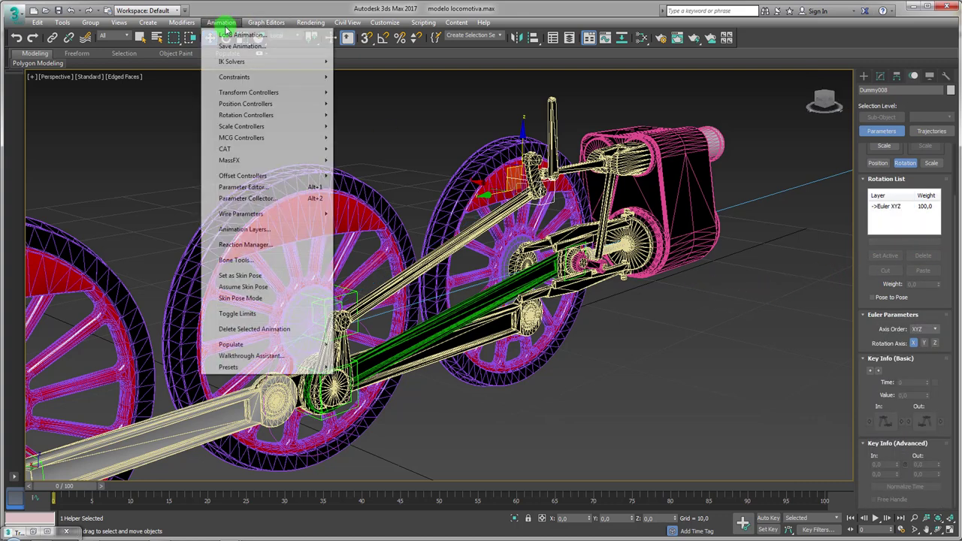
pyautogui.click(374, 146)
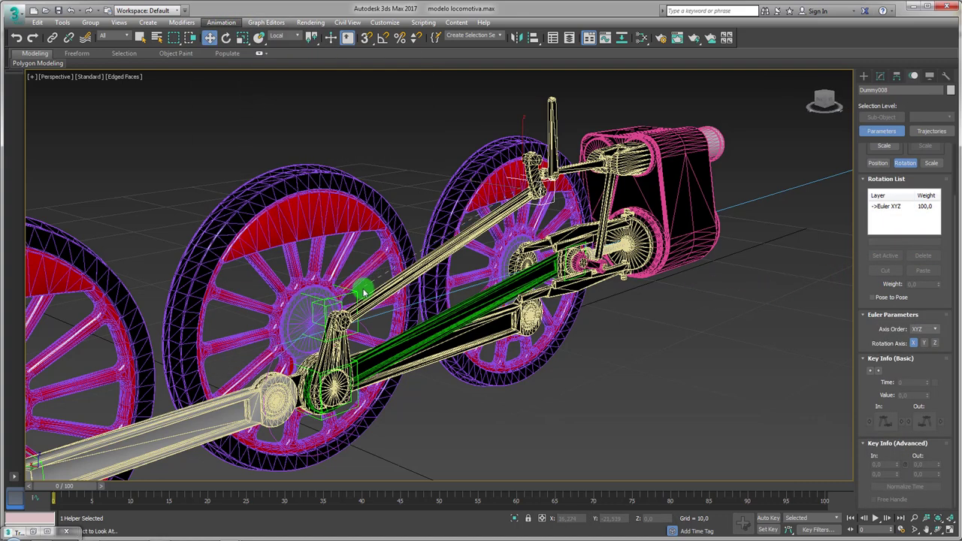
pyautogui.click(568, 195)
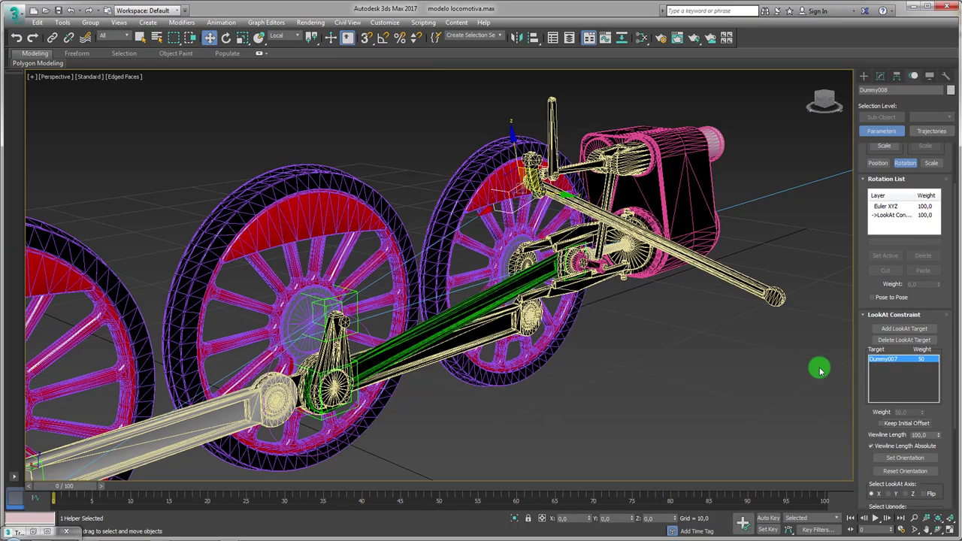
pyautogui.click(882, 423)
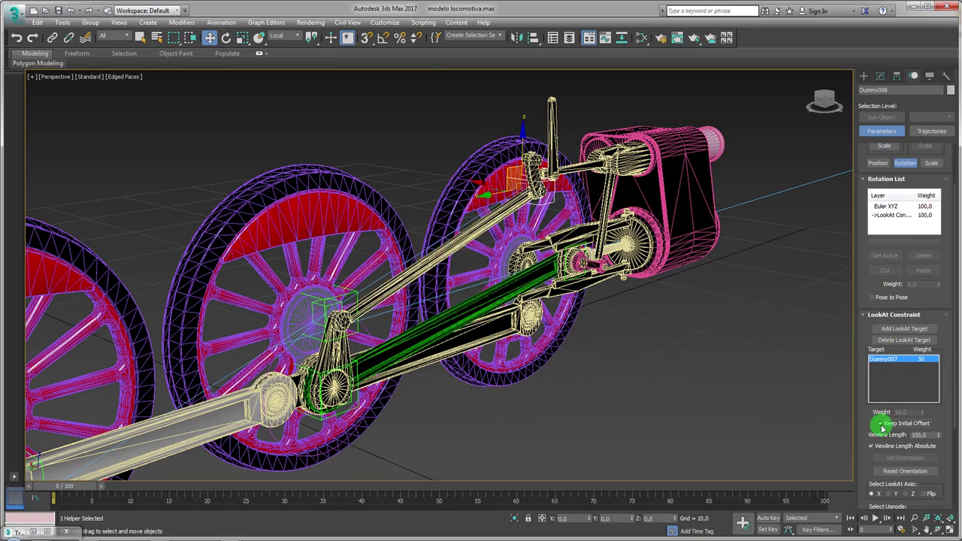
pyautogui.scroll(5, 255, 263)
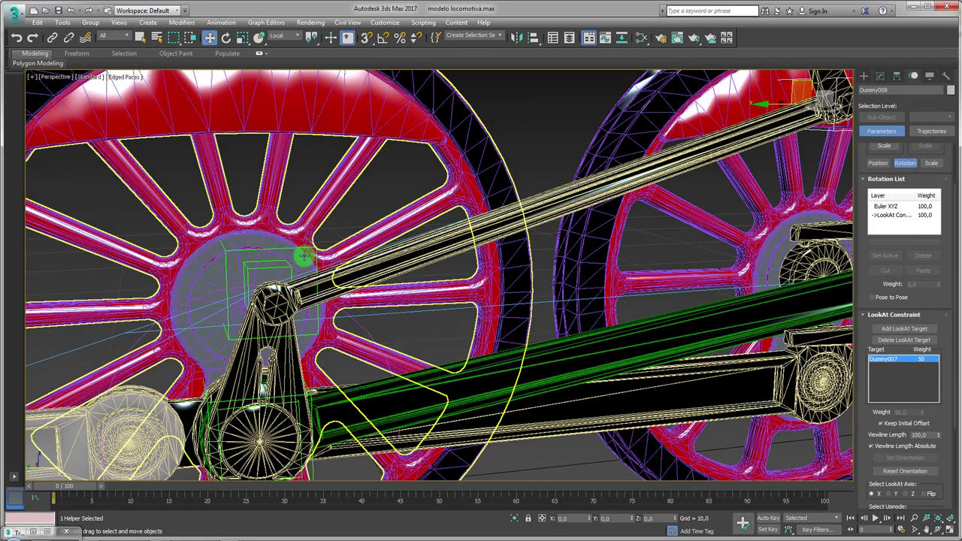
pyautogui.scroll(4, 294, 243)
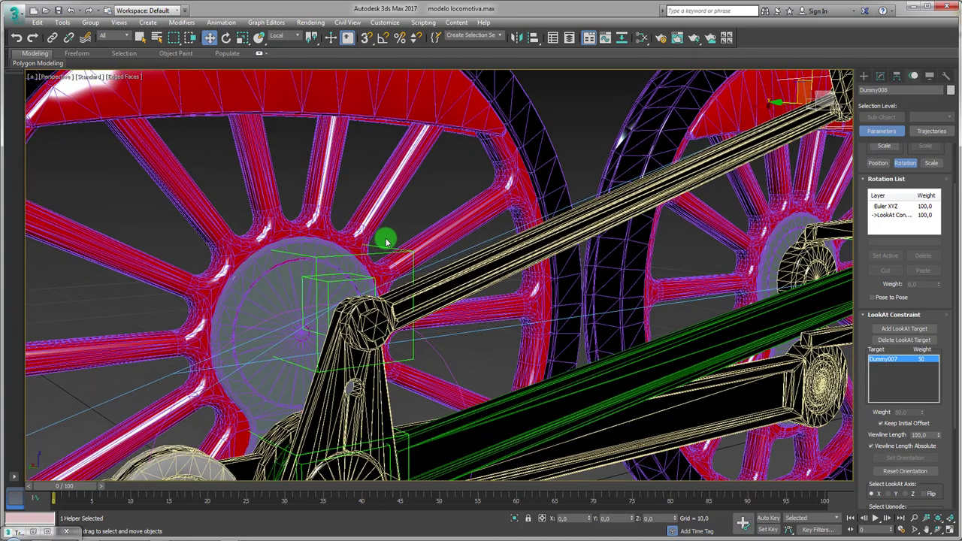
pyautogui.click(383, 250)
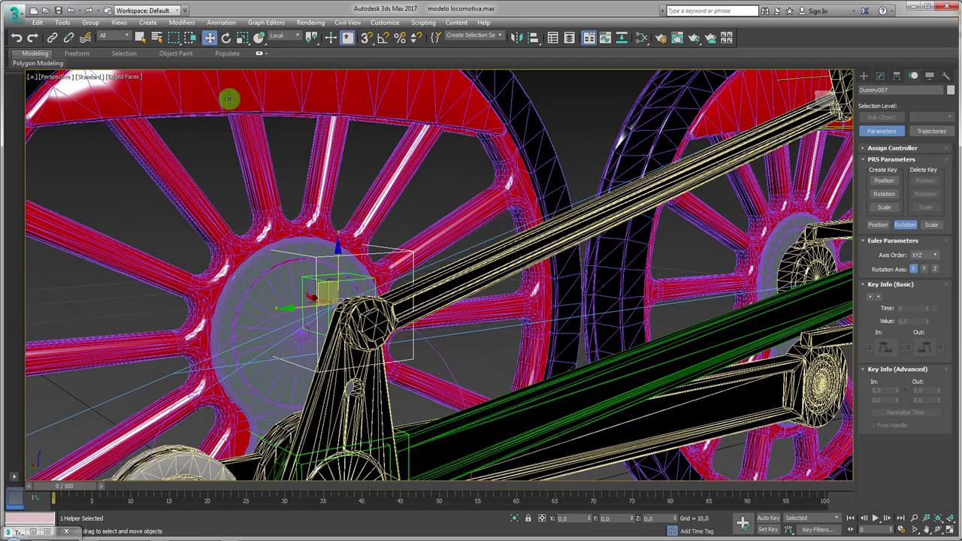
# - Advance the timeline to frame 15 and turn on Auto Key
pyautogui.click(50, 38)
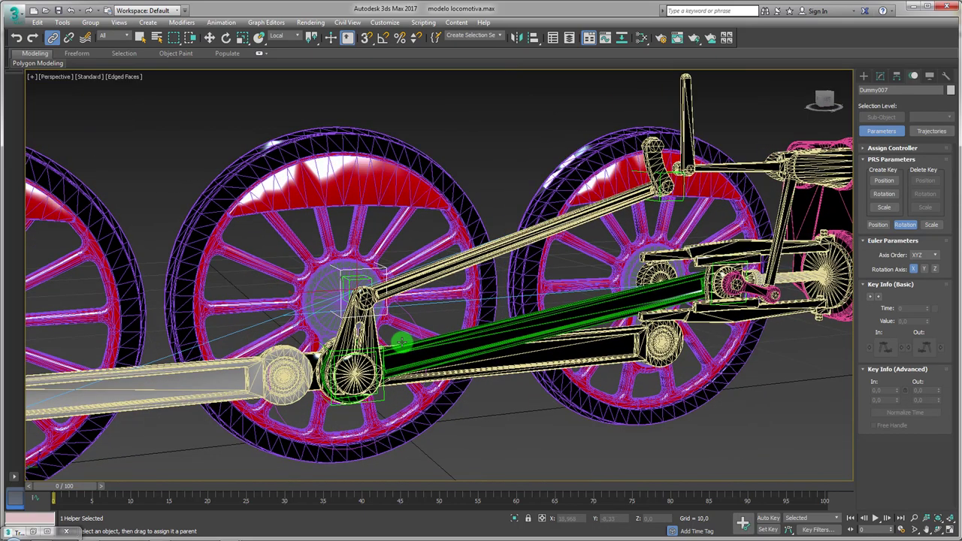
pyautogui.moveTo(84, 487)
pyautogui.mouseDown()
pyautogui.moveTo(125, 496)
pyautogui.moveTo(186, 477)
pyautogui.mouseUp()
pyautogui.click(775, 517)
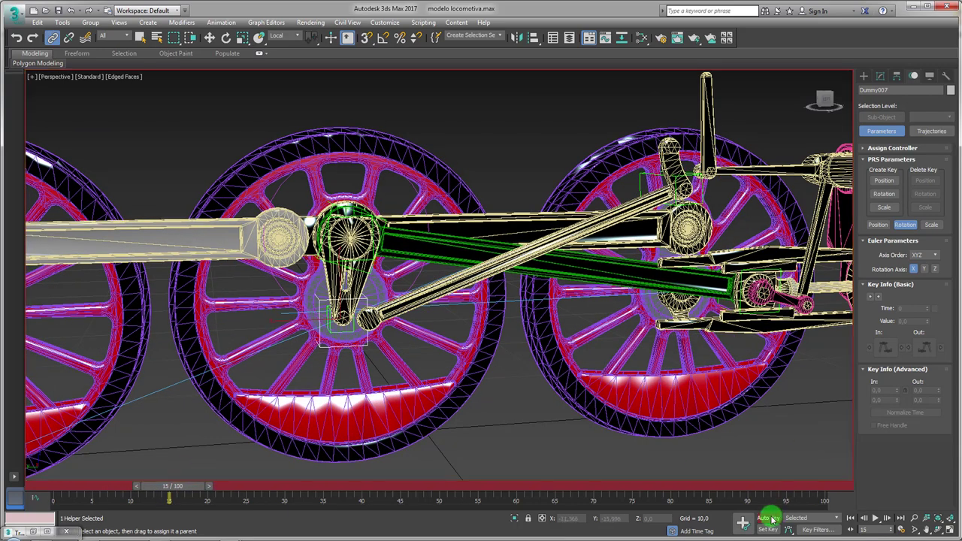
pyautogui.press('w')
# - Drag Dummy007 to test how it pulls the connecting rod, then select 26_rvGCR
pyautogui.scroll(2, 348, 313)
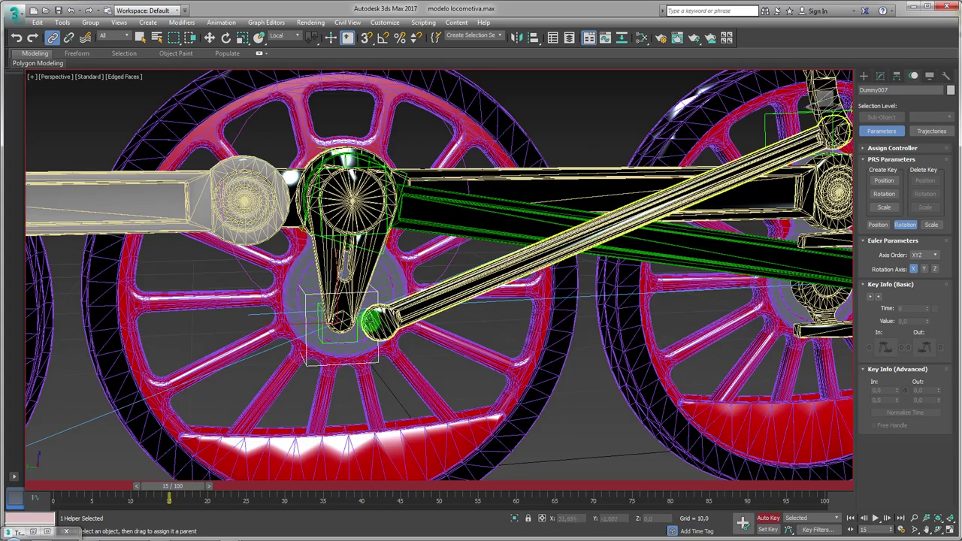
pyautogui.scroll(2, 346, 308)
pyautogui.scroll(2, 344, 304)
pyautogui.moveTo(328, 304)
pyautogui.mouseDown()
pyautogui.moveTo(344, 322)
pyautogui.moveTo(338, 269)
pyautogui.moveTo(399, 233)
pyautogui.moveTo(324, 318)
pyautogui.mouseUp()
pyautogui.scroll(-1, 324, 317)
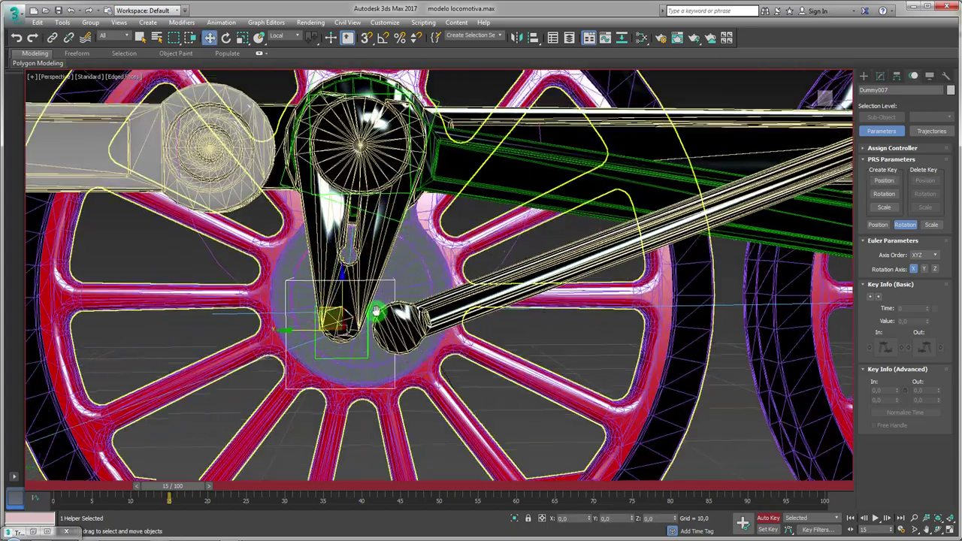
pyautogui.scroll(-4, 323, 318)
pyautogui.moveTo(323, 317); pyautogui.dragTo(263, 346, button='middle')
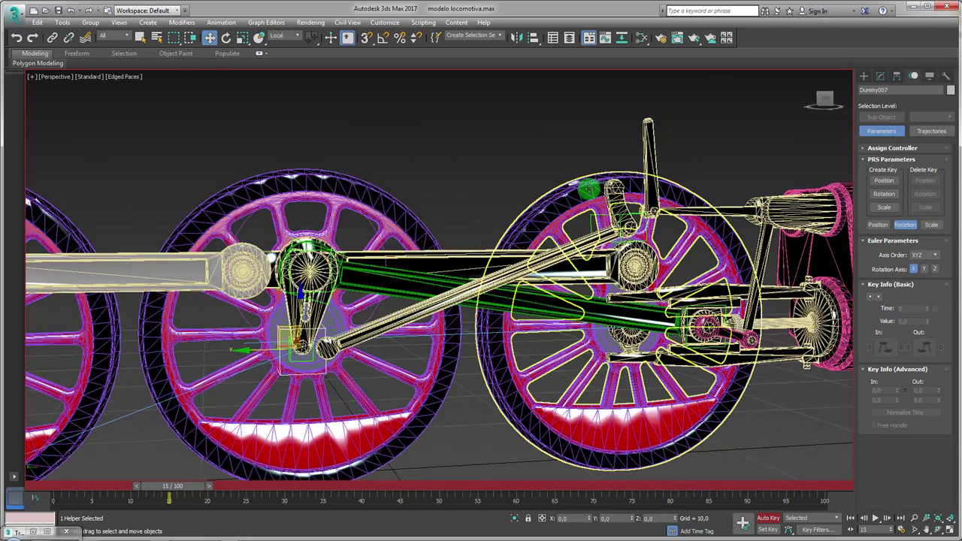
pyautogui.click(591, 216)
# - Rotate 26_rvGCR to a 32.972° X-rotation key at frame 15 and pick Dummy007
pyautogui.press('e')
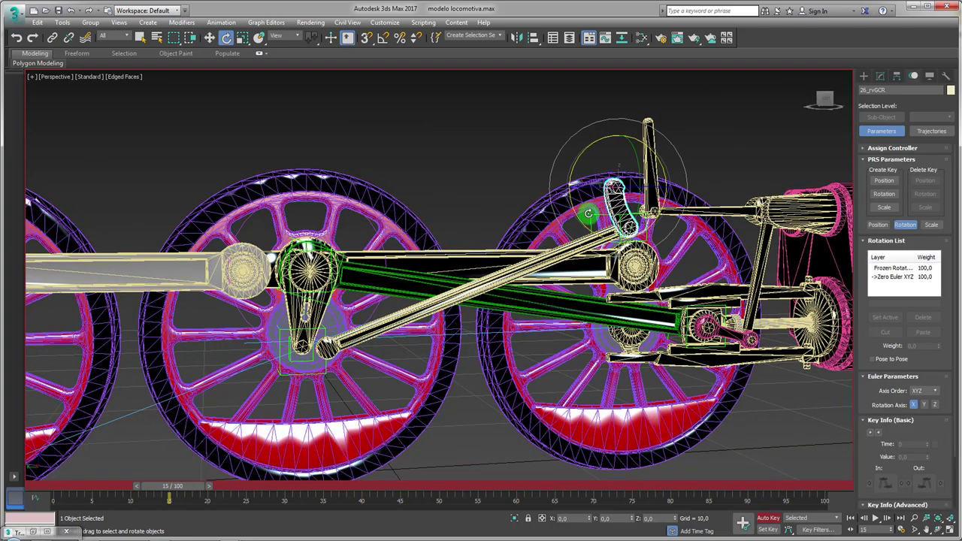
pyautogui.moveTo(580, 223); pyautogui.dragTo(576, 221)
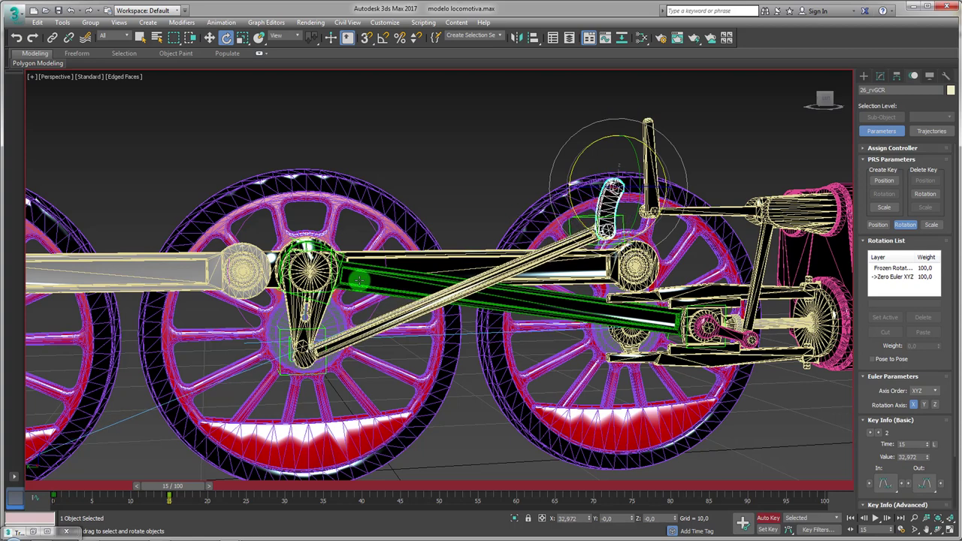
pyautogui.click(320, 331)
pyautogui.press('w')
# - Try raising Dummy007 twice, undoing both moves, then reselect 26_rvGCR for rotation
pyautogui.scroll(5, 309, 323)
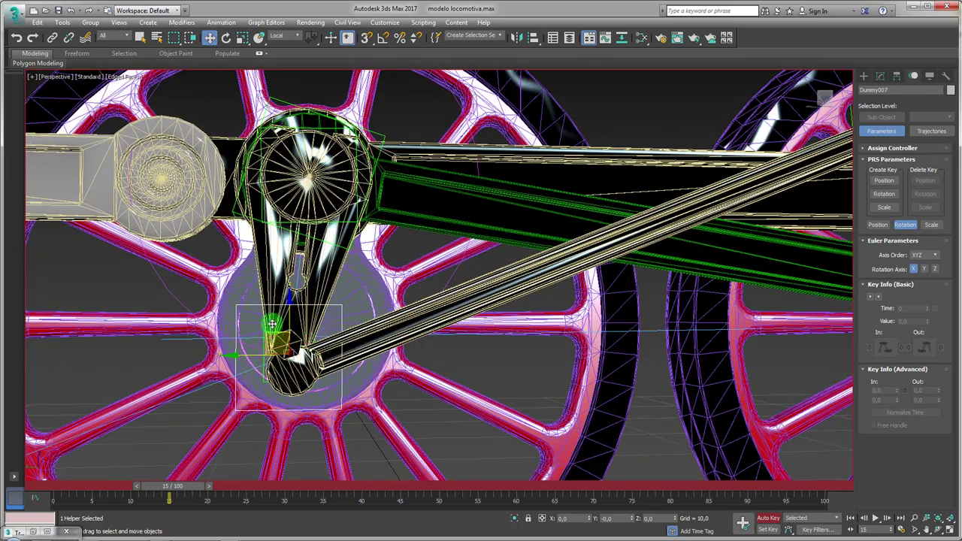
pyautogui.moveTo(273, 325); pyautogui.dragTo(274, 307)
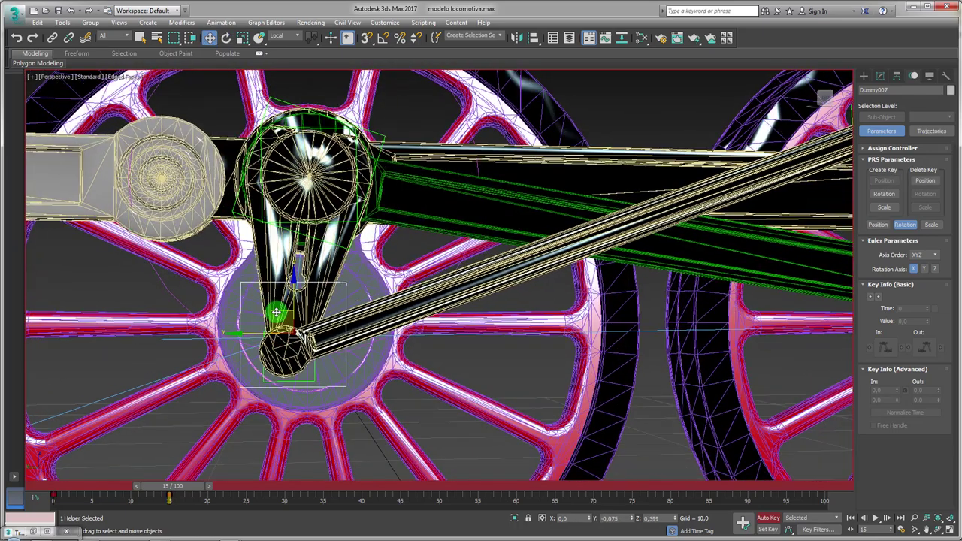
pyautogui.hotkey('ctrl', 'z')
pyautogui.moveTo(280, 342); pyautogui.dragTo(288, 302)
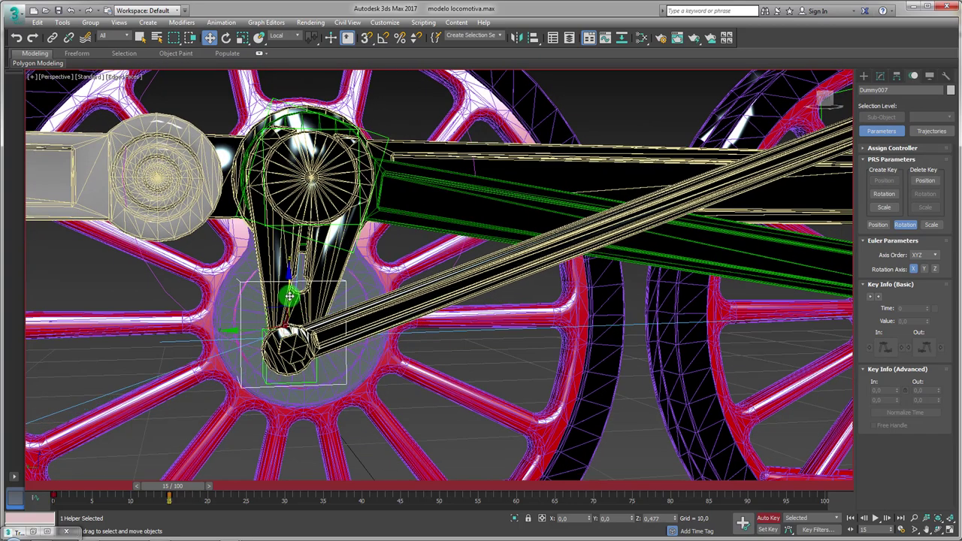
pyautogui.hotkey('ctrl', 'z')
pyautogui.scroll(-5, 288, 302)
pyautogui.moveTo(288, 303); pyautogui.dragTo(268, 310, button='middle')
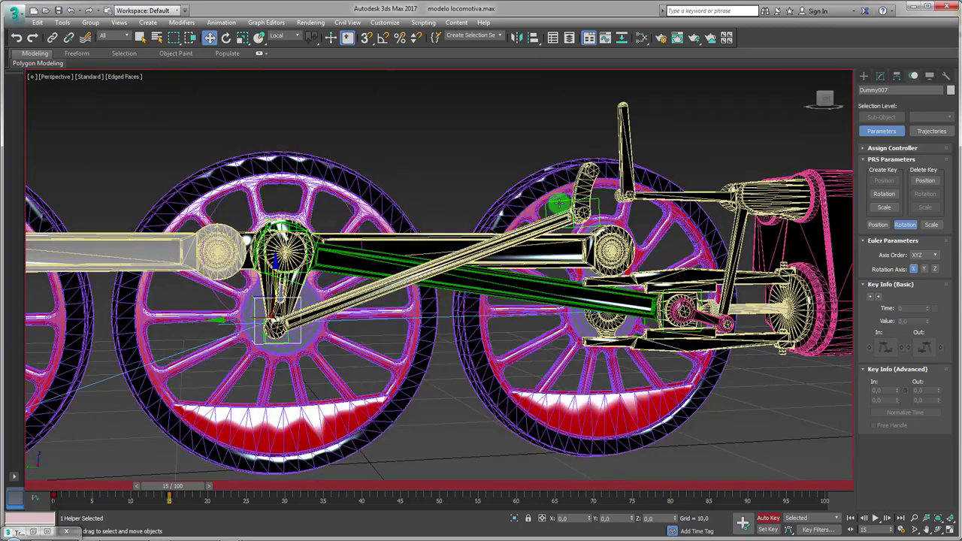
pyautogui.click(581, 183)
pyautogui.scroll(2, 581, 184)
pyautogui.press('e')
pyautogui.scroll(2, 582, 183)
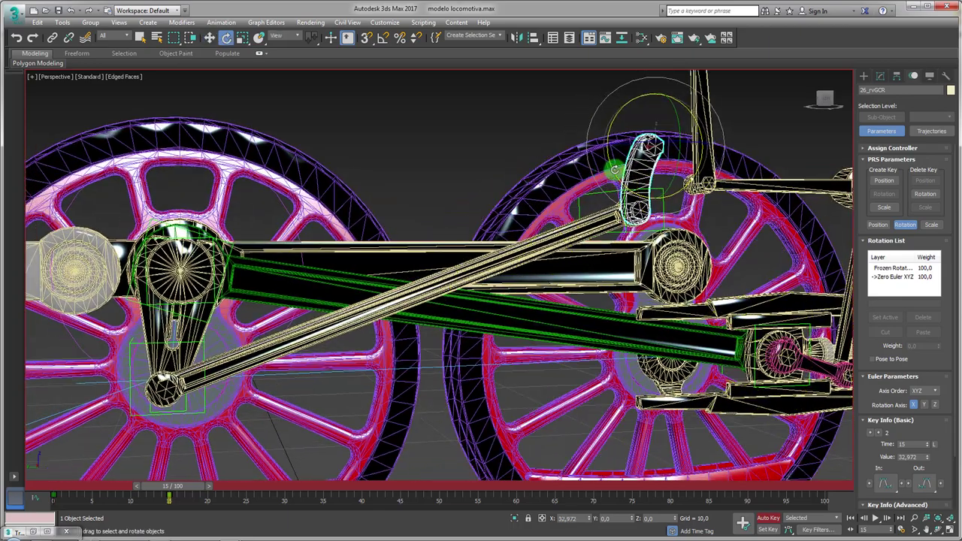
# - Fine-tune 26_rvGCR's rotation at frame 15 and add a rotation key at frame 7
pyautogui.moveTo(615, 169); pyautogui.dragTo(615, 173)
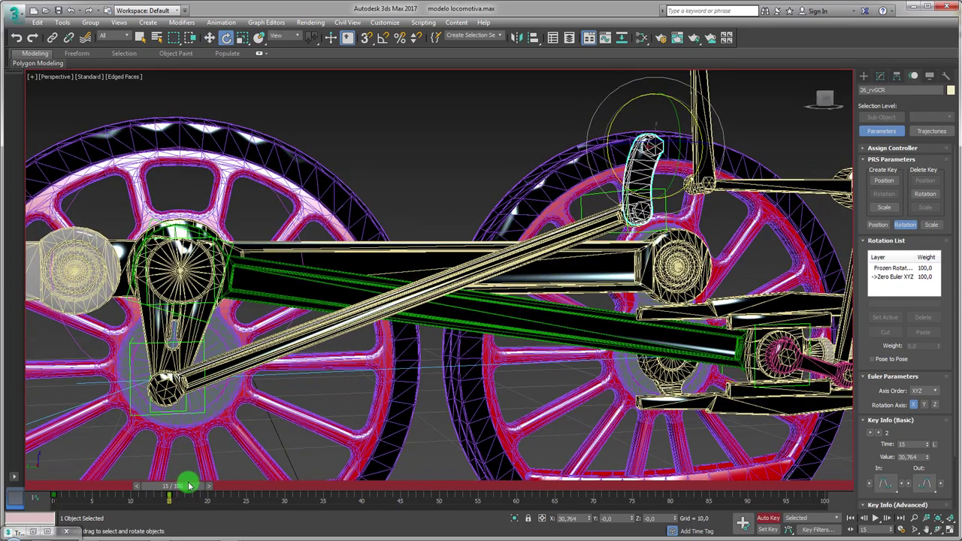
pyautogui.moveTo(172, 489)
pyautogui.mouseDown()
pyautogui.moveTo(120, 487)
pyautogui.moveTo(128, 487)
pyautogui.mouseUp()
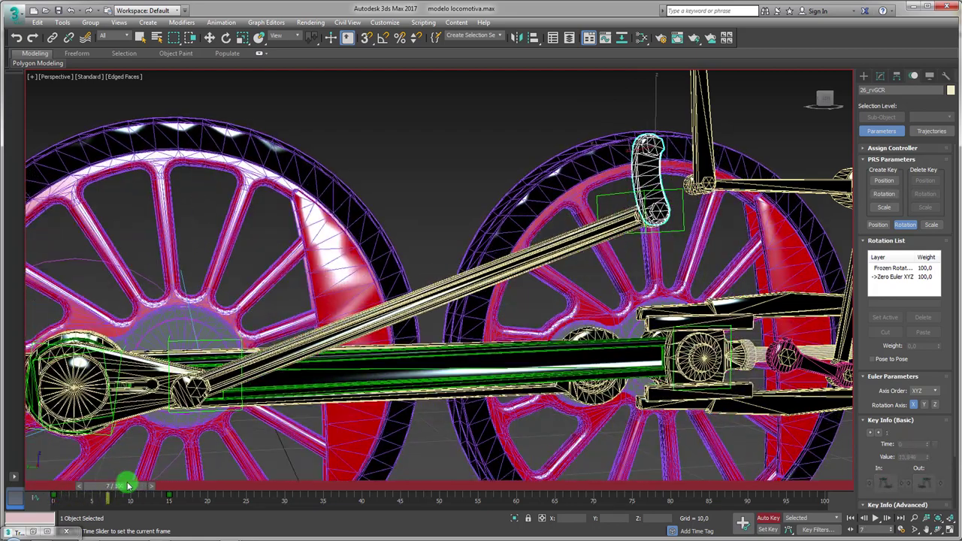
pyautogui.press('e')
pyautogui.moveTo(619, 173)
pyautogui.mouseDown()
pyautogui.moveTo(627, 183)
pyautogui.moveTo(616, 185)
pyautogui.mouseUp()
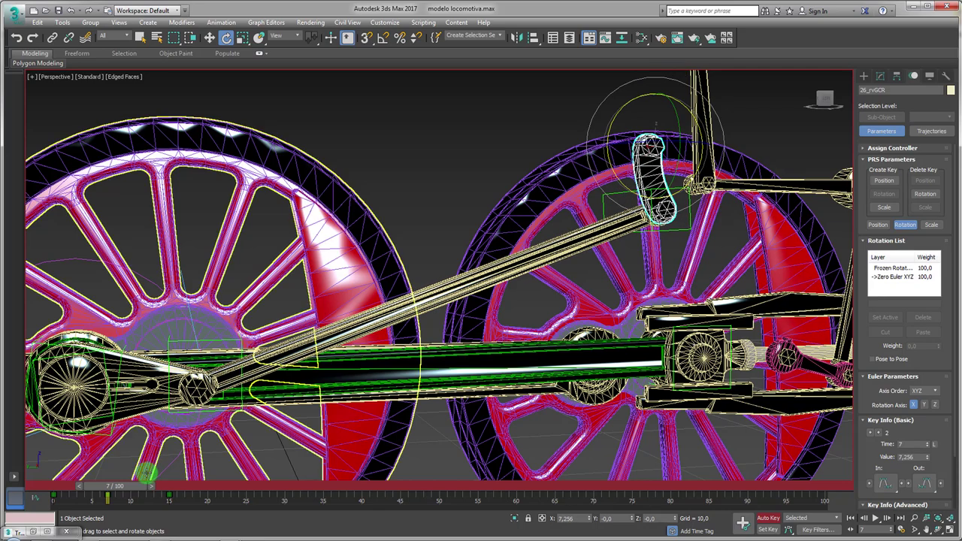
pyautogui.moveTo(126, 487); pyautogui.dragTo(304, 493)
pyautogui.press('e')
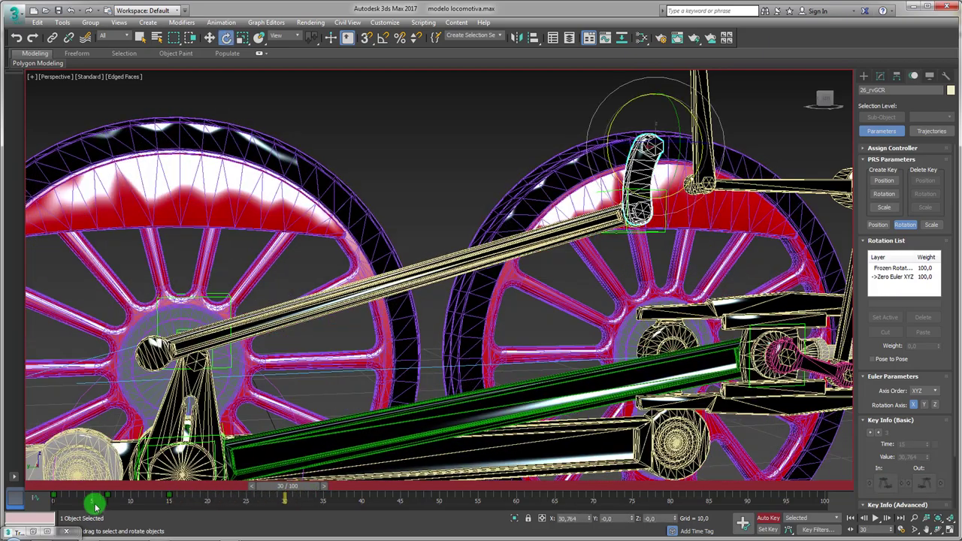
# - Shift a rotation key to frame 30, then key 26_rvGCR at 19.239° X rotation at frame 23
pyautogui.moveTo(224, 502); pyautogui.dragTo(292, 503)
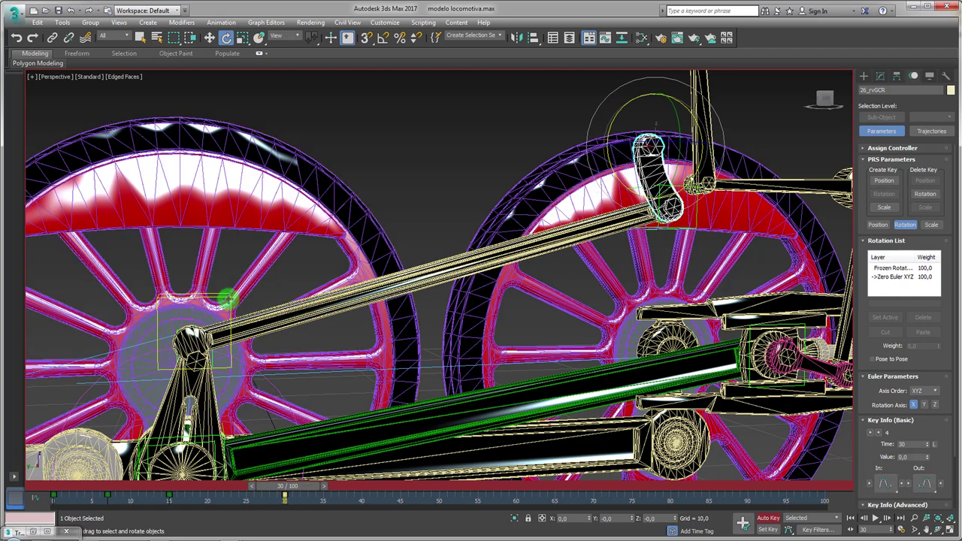
pyautogui.click(225, 325)
pyautogui.moveTo(90, 498)
pyautogui.mouseDown()
pyautogui.moveTo(49, 500)
pyautogui.moveTo(308, 495)
pyautogui.moveTo(132, 489)
pyautogui.mouseUp()
pyautogui.moveTo(86, 493); pyautogui.dragTo(207, 493)
pyautogui.click(256, 455)
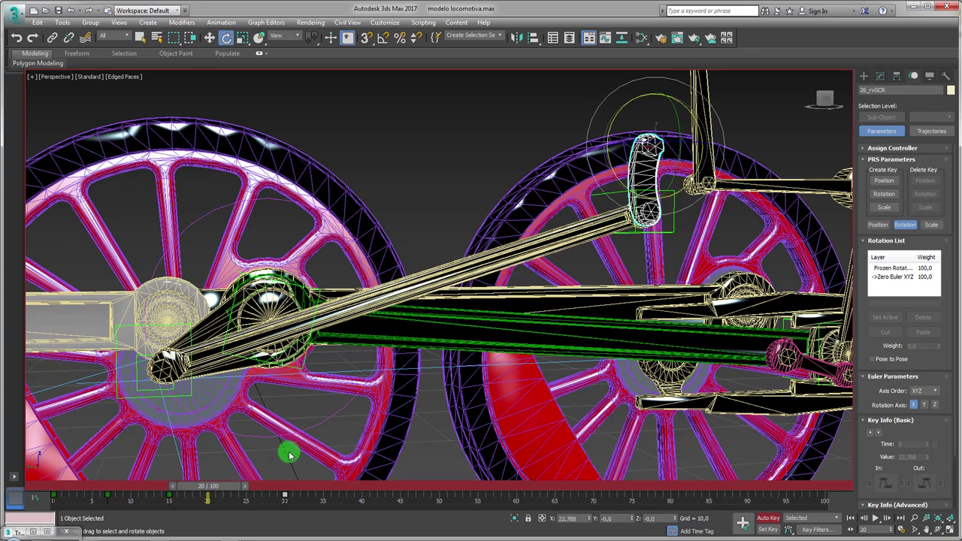
pyautogui.moveTo(233, 488); pyautogui.dragTo(264, 485)
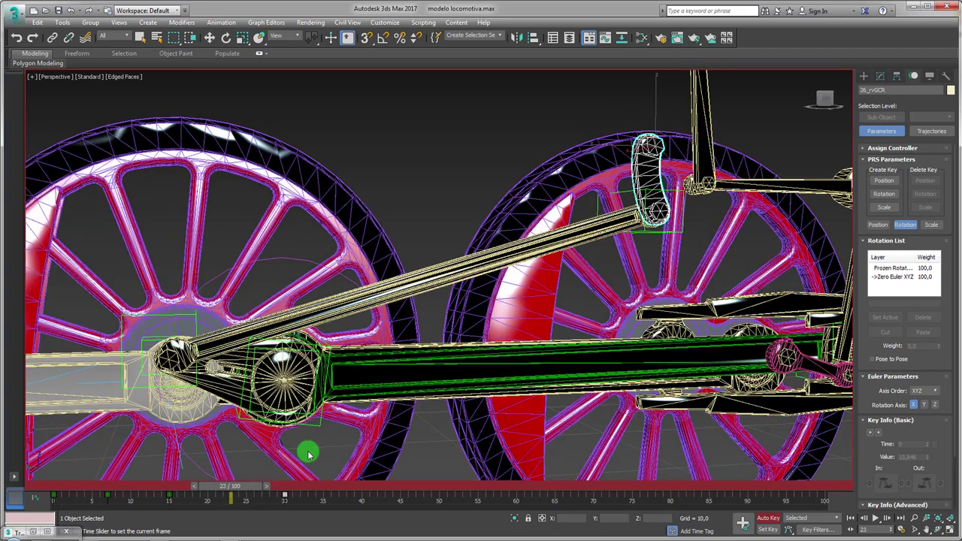
pyautogui.press('e')
pyautogui.moveTo(622, 181); pyautogui.dragTo(519, 289)
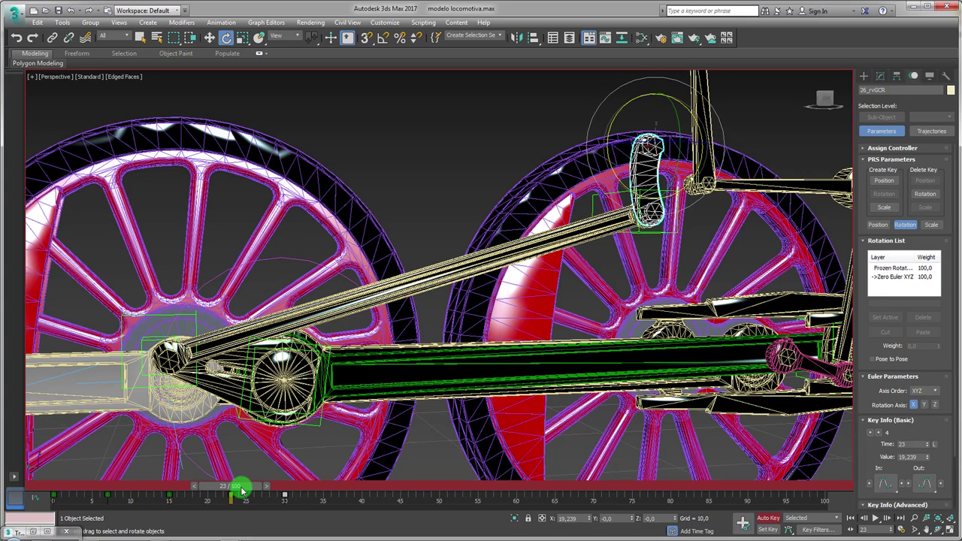
# - Rotate 26_rvGCR with Auto Key to set rotation keys at frames 19 and 27
pyautogui.moveTo(242, 490); pyautogui.dragTo(220, 496)
pyautogui.press('e')
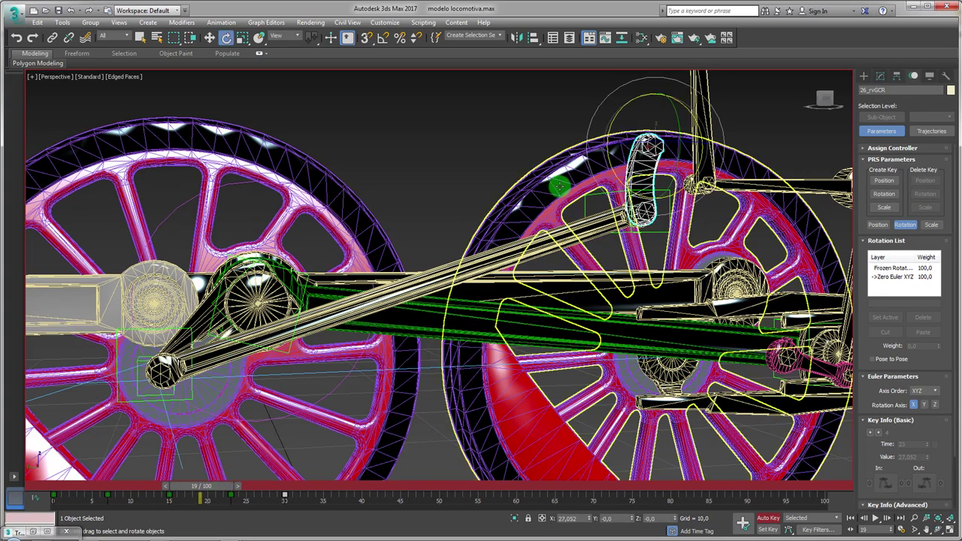
pyautogui.moveTo(617, 161); pyautogui.dragTo(218, 448)
pyautogui.moveTo(211, 493); pyautogui.dragTo(273, 494)
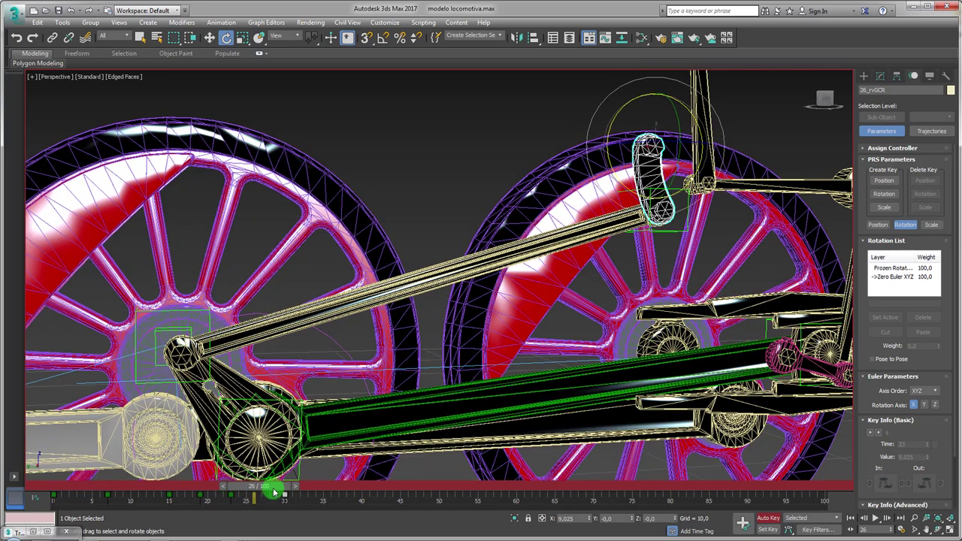
pyautogui.click(297, 491)
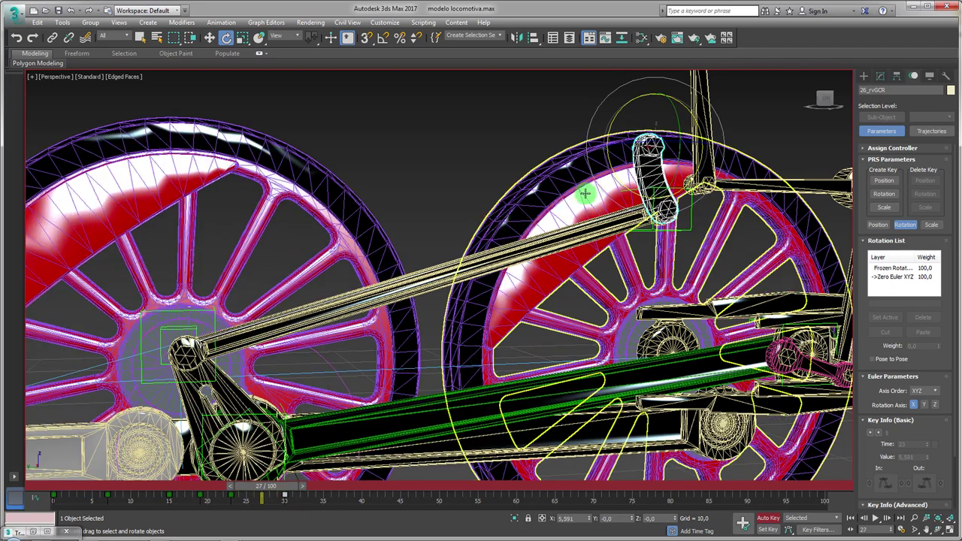
pyautogui.moveTo(619, 173); pyautogui.dragTo(613, 177)
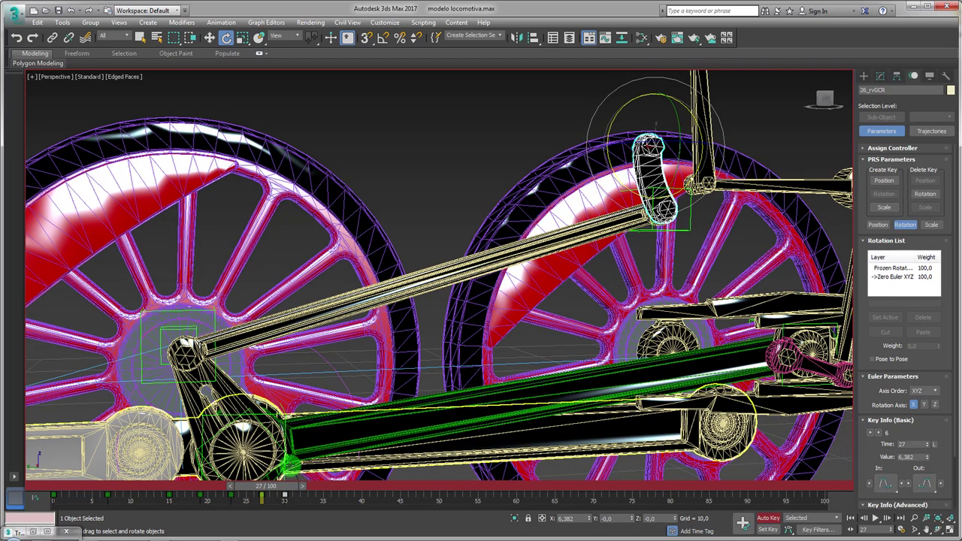
# - Add rotation keys to 26_rvGCR at frames 11 and 4, with X rotation 0.798 at frame 4
pyautogui.moveTo(281, 491); pyautogui.dragTo(166, 487)
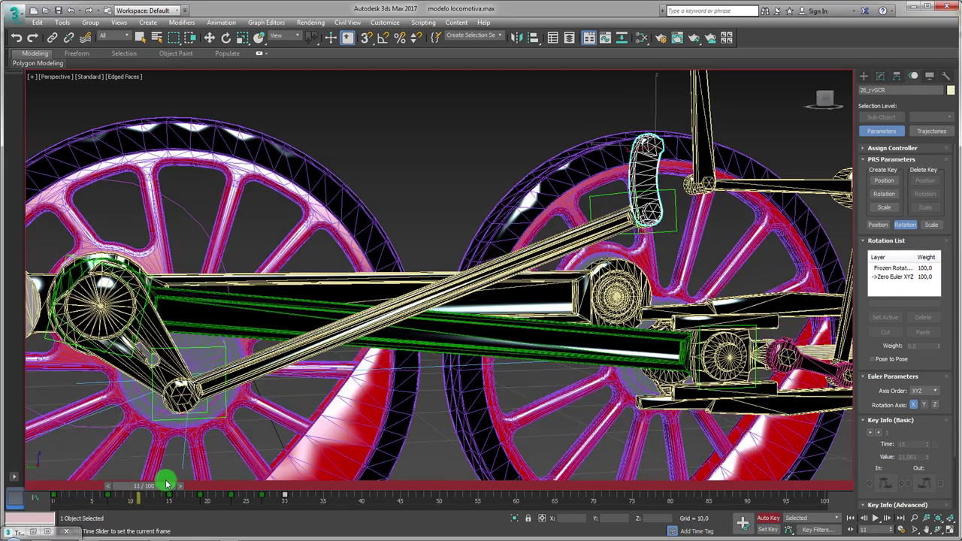
pyautogui.moveTo(624, 191); pyautogui.dragTo(602, 207)
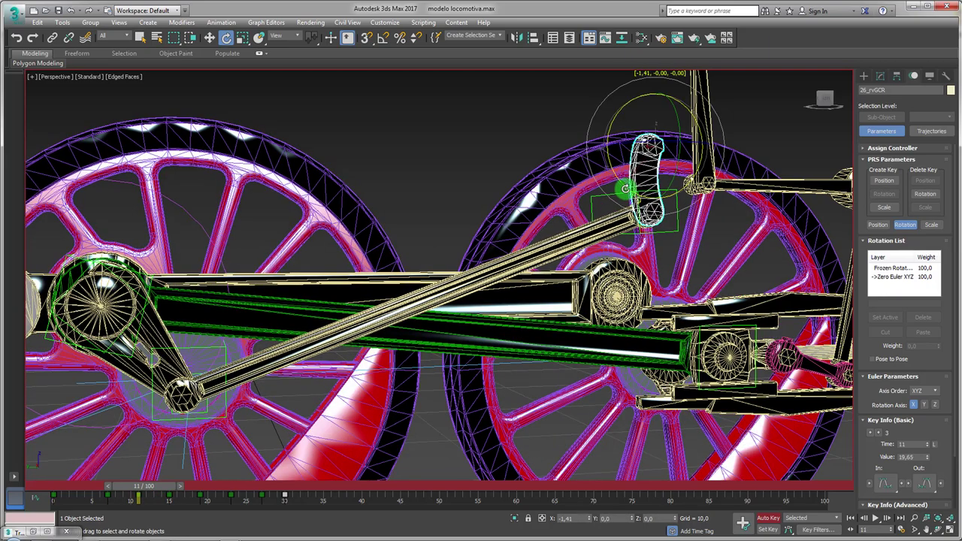
pyautogui.scroll(2, 382, 272)
pyautogui.moveTo(382, 273); pyautogui.dragTo(240, 469, button='middle')
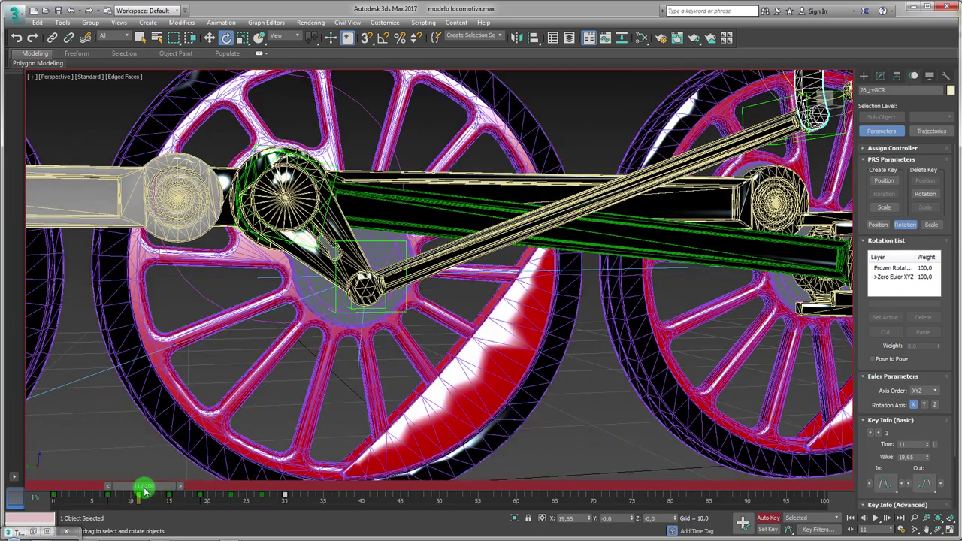
pyautogui.moveTo(144, 490); pyautogui.dragTo(100, 490)
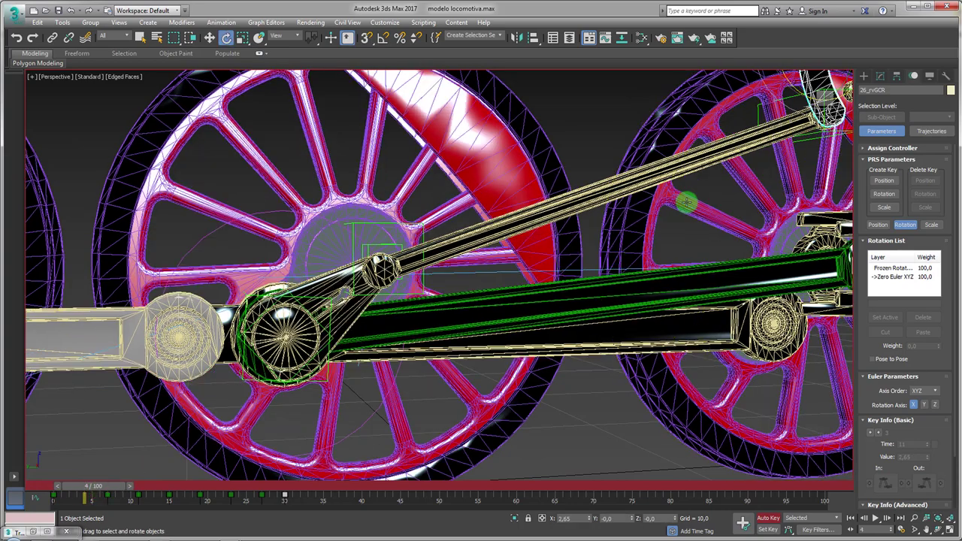
pyautogui.moveTo(687, 204); pyautogui.dragTo(661, 258, button='middle')
pyautogui.scroll(-1, 705, 191)
pyautogui.moveTo(720, 173); pyautogui.dragTo(716, 173)
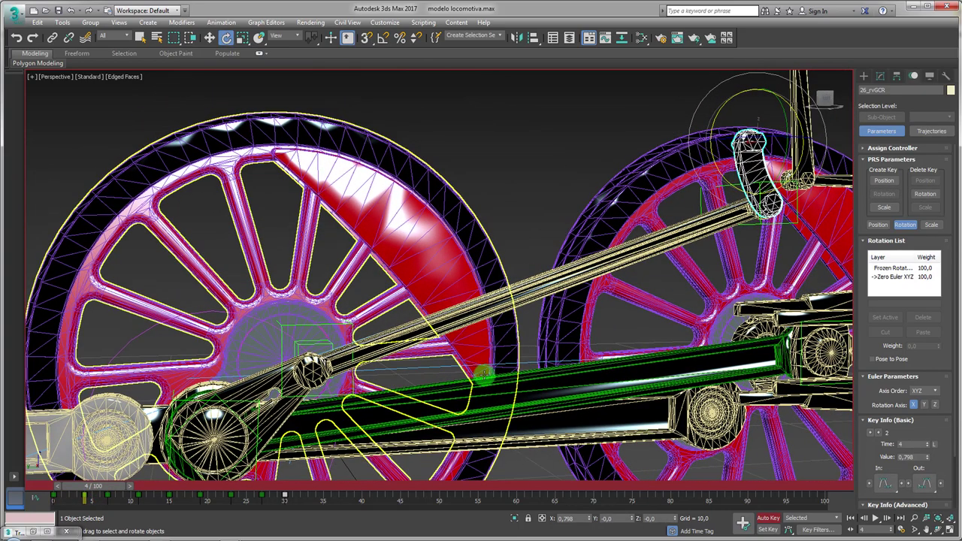
# - Return the timeline to frame 0 and scrub through to check the link's motion
pyautogui.moveTo(101, 488)
pyautogui.mouseDown()
pyautogui.moveTo(220, 485)
pyautogui.moveTo(54, 488)
pyautogui.mouseUp()
pyautogui.press('e')
pyautogui.scroll(-2, 482, 335)
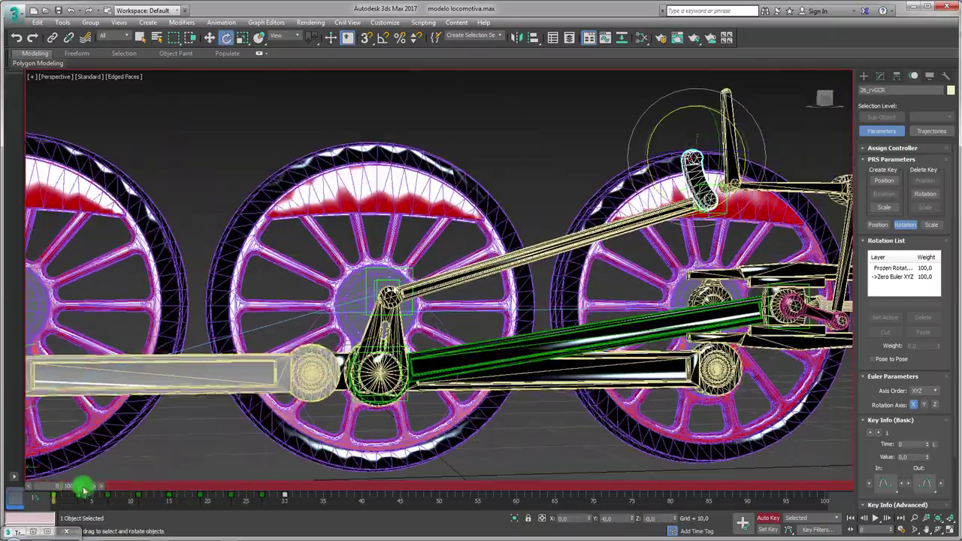
pyautogui.moveTo(80, 488)
pyautogui.mouseDown()
pyautogui.moveTo(333, 496)
pyautogui.moveTo(34, 498)
pyautogui.mouseUp()
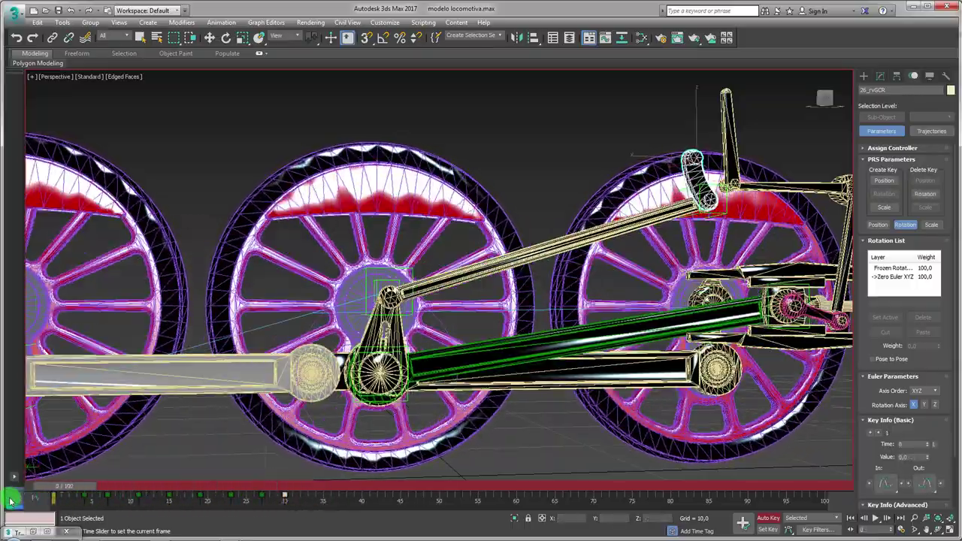
# - Open the Curve Editor at frame 0, fit the rotation curve, and select 26_rvGCR's X Rotation track
pyautogui.press('e')
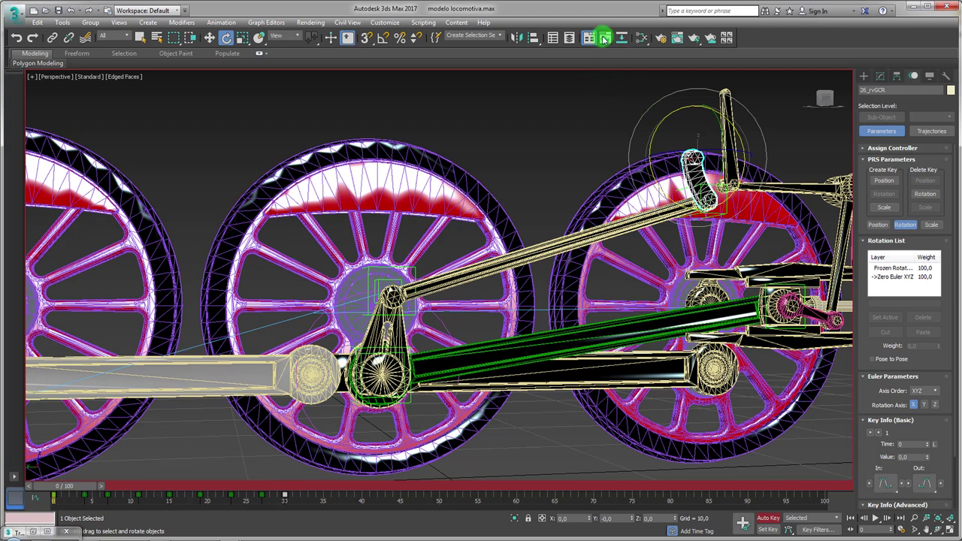
pyautogui.click(605, 39)
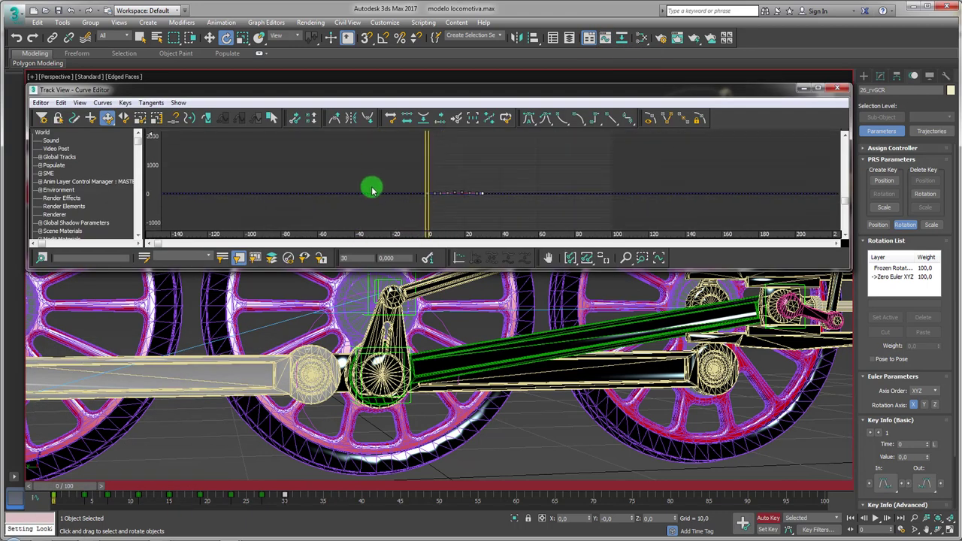
pyautogui.scroll(2, 415, 176)
pyautogui.click(605, 256)
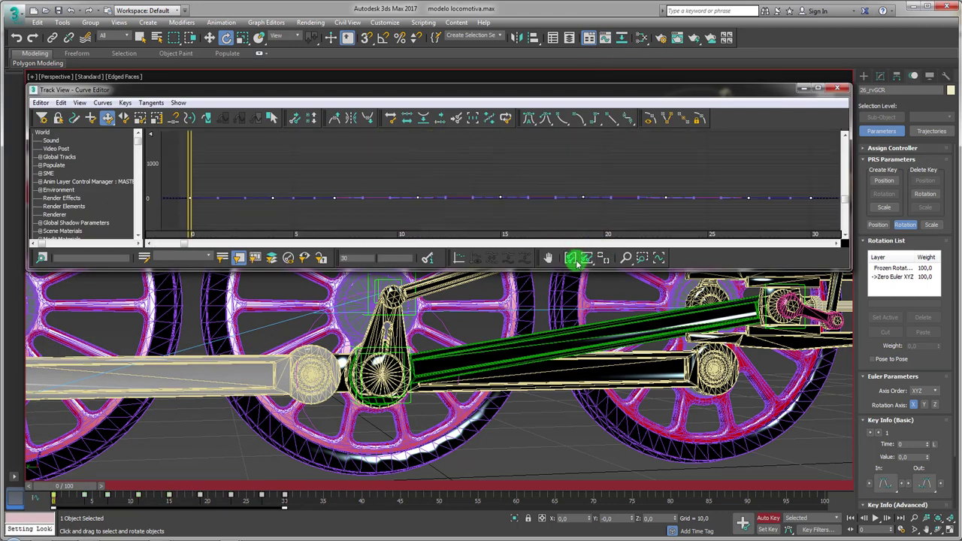
pyautogui.click(586, 258)
pyautogui.scroll(1, 462, 195)
pyautogui.scroll(1, 528, 197)
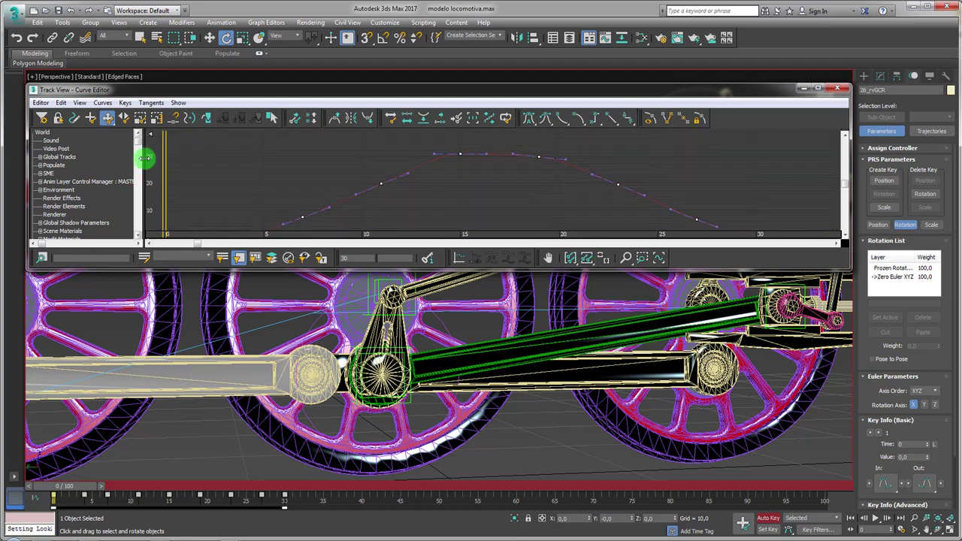
pyautogui.moveTo(139, 145); pyautogui.dragTo(139, 192)
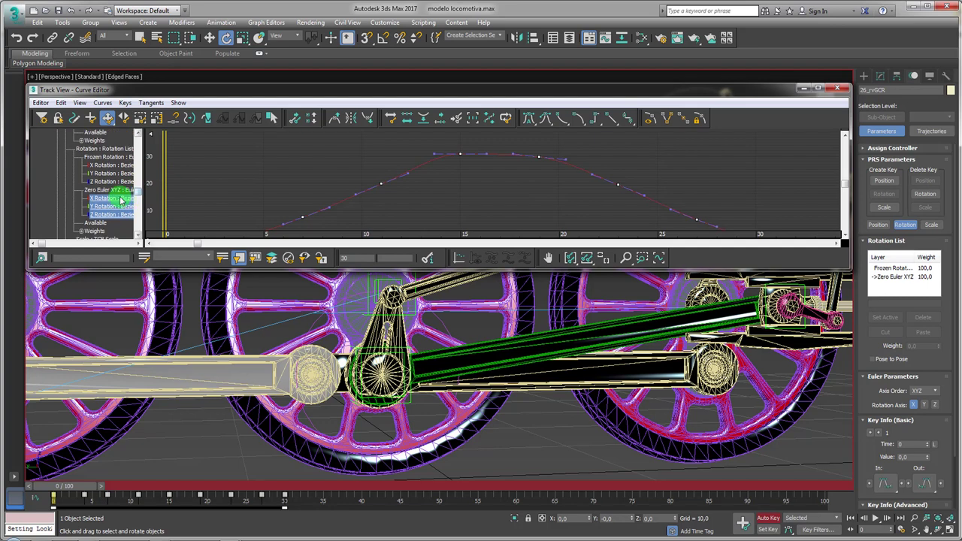
pyautogui.click(338, 168)
pyautogui.scroll(-1, 372, 168)
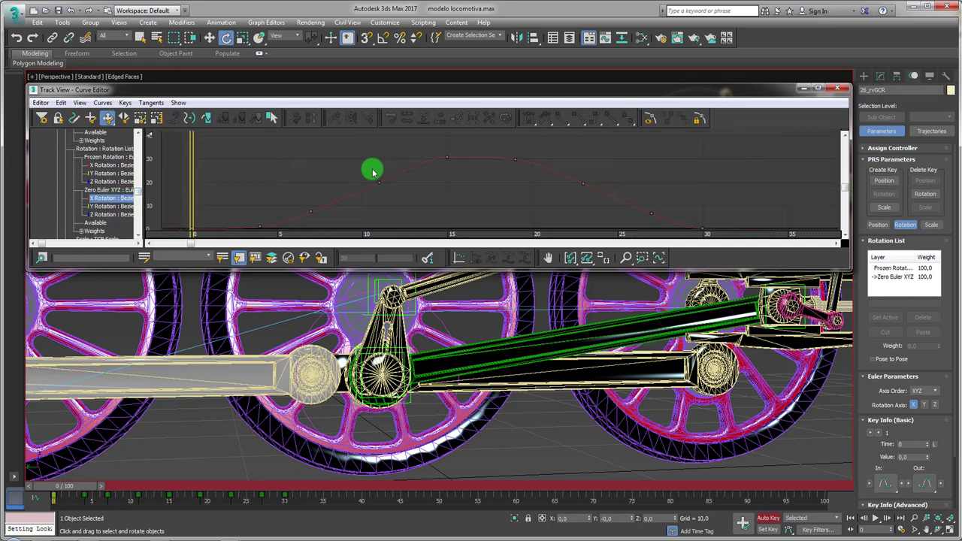
pyautogui.scroll(-1, 344, 167)
pyautogui.scroll(-1, 344, 168)
# - Set the X Rotation track's Out-of-Range Type to a repeating type and view the repeated curve
pyautogui.click(61, 103)
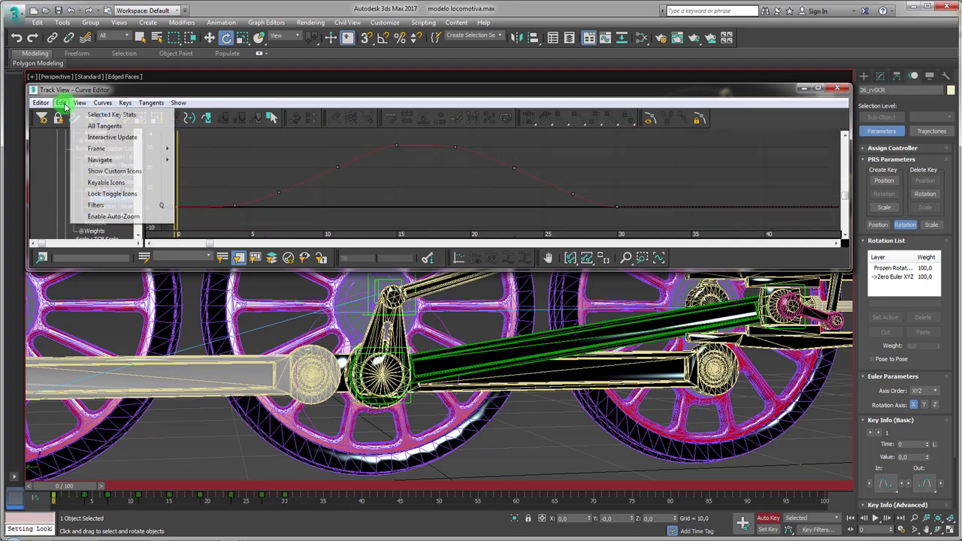
pyautogui.moveTo(84, 160)
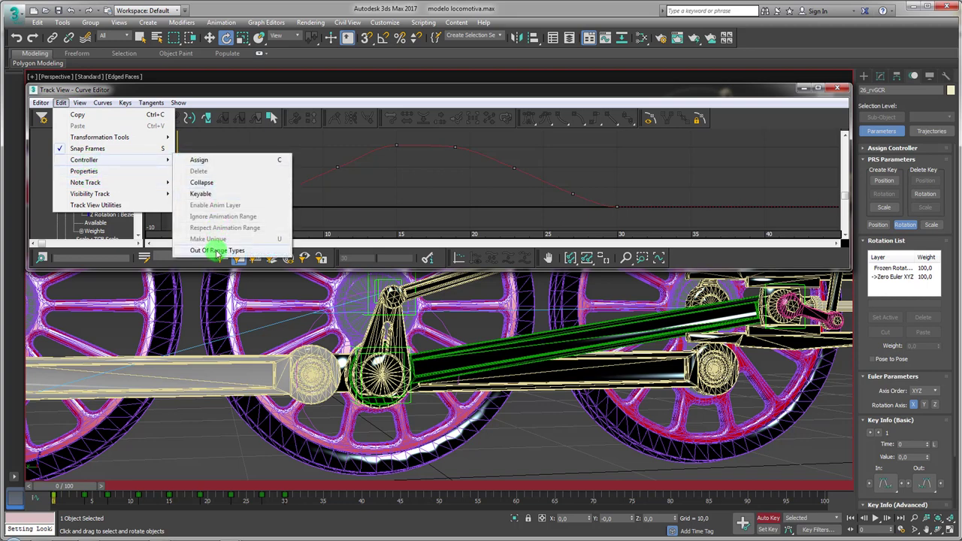
pyautogui.click(218, 252)
pyautogui.click(202, 143)
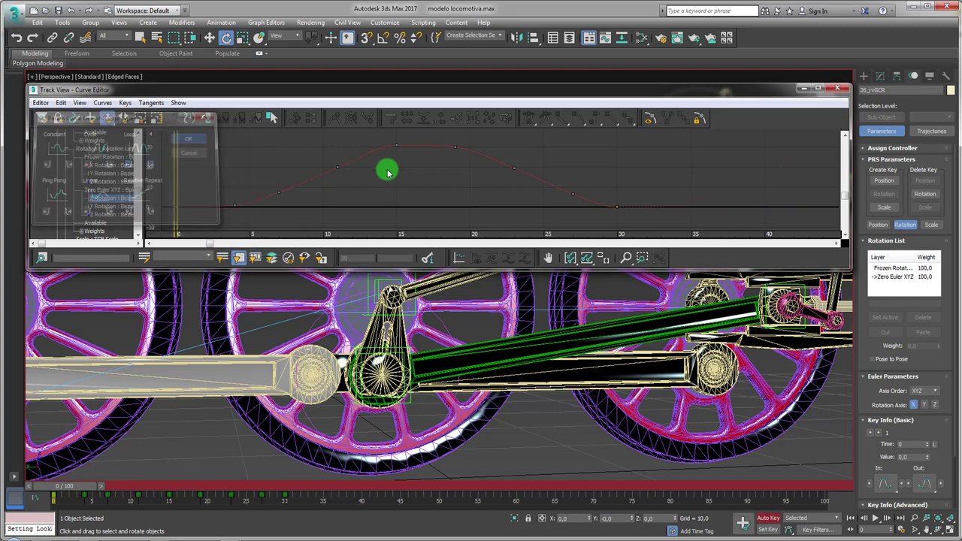
pyautogui.moveTo(386, 171); pyautogui.dragTo(466, 191, button='middle')
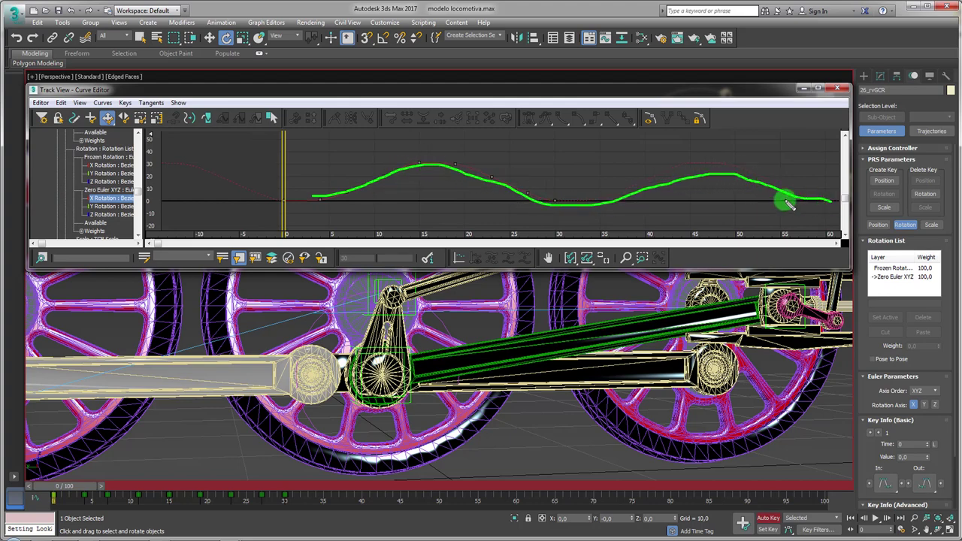
pyautogui.moveTo(788, 204); pyautogui.dragTo(663, 170, button='middle')
# - Minimize the Curve Editor and scrub the timeline to preview the repeating wheel and linkage motion
pyautogui.click(809, 89)
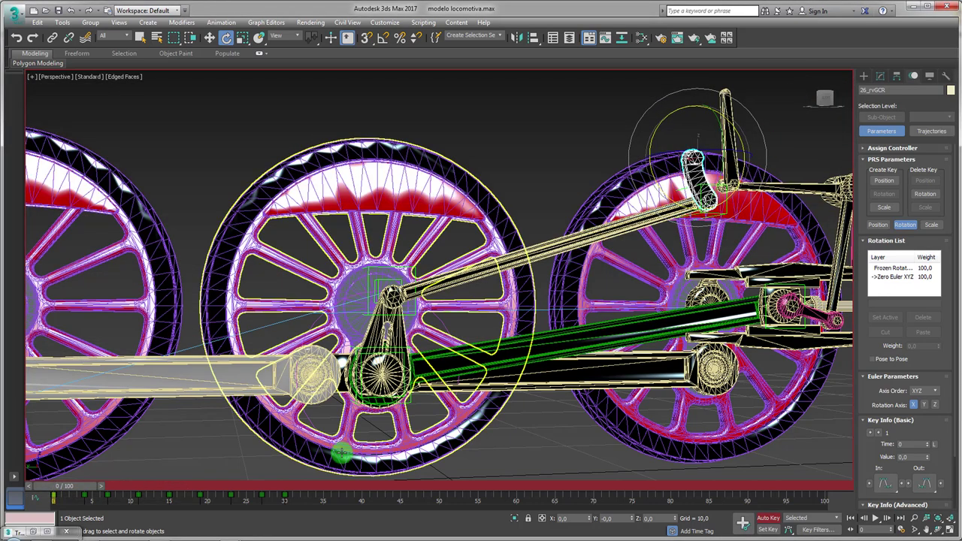
pyautogui.scroll(-2, 559, 464)
pyautogui.scroll(-4, 559, 464)
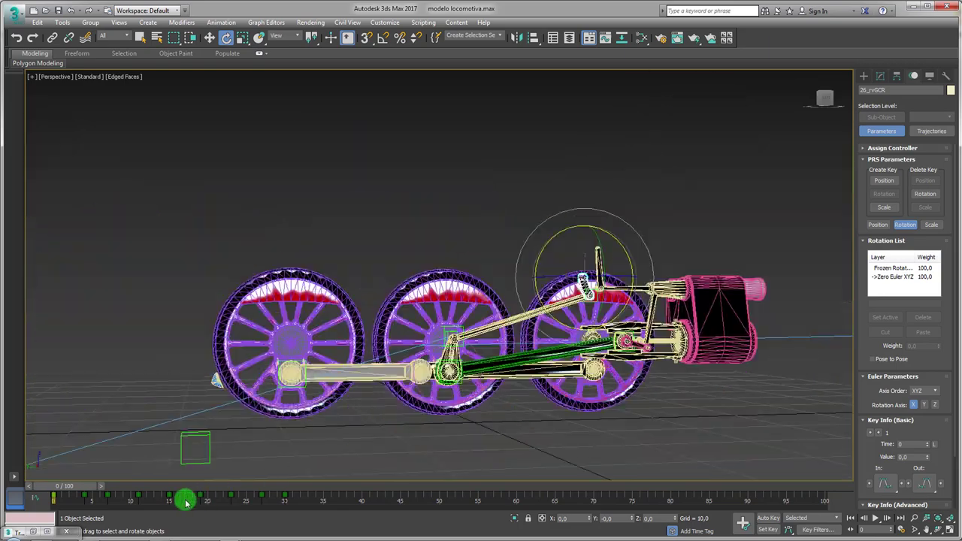
pyautogui.moveTo(68, 489)
pyautogui.mouseDown()
pyautogui.moveTo(484, 490)
pyautogui.moveTo(14, 490)
pyautogui.mouseUp()
pyautogui.press('e')
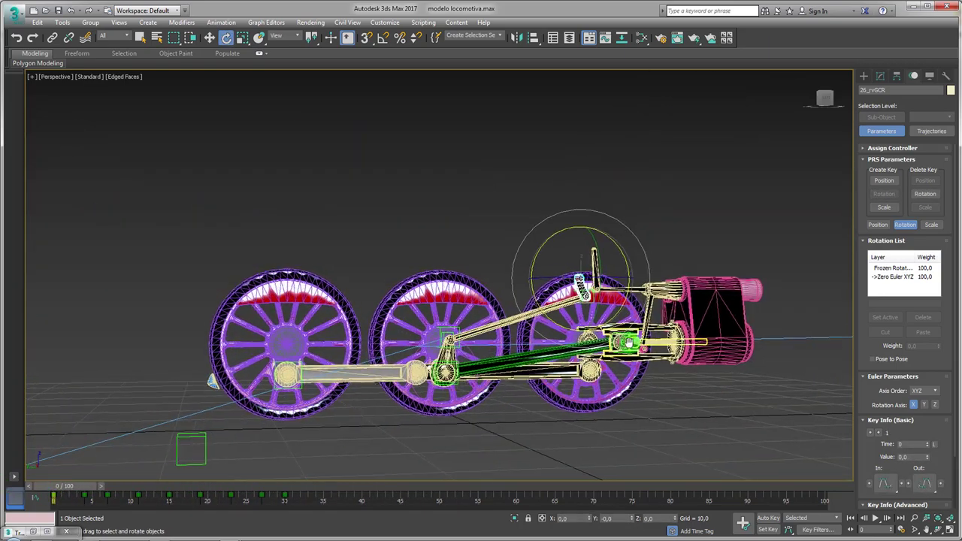
pyautogui.scroll(6, 618, 312)
# - Select Dummy005, open the Curve Editor and select its Position tracks
pyautogui.click(615, 310)
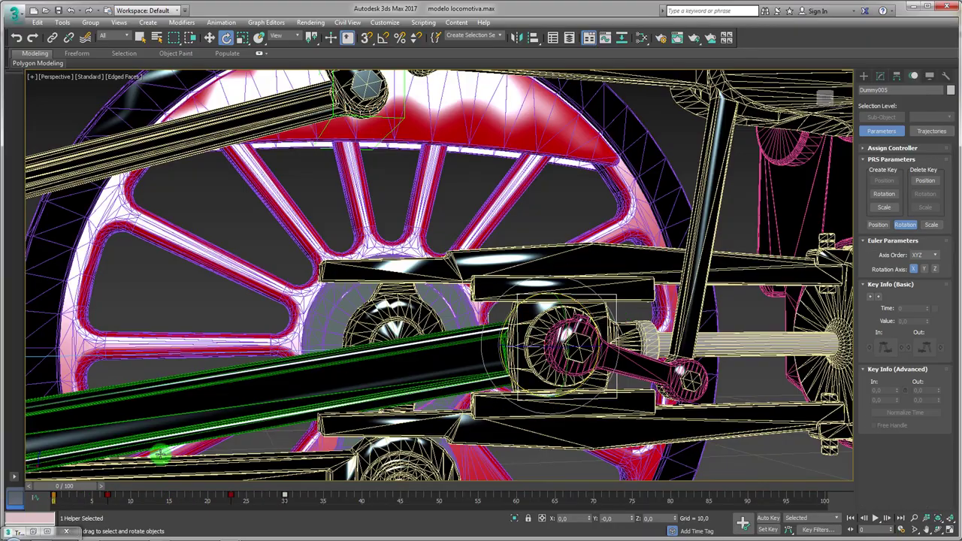
pyautogui.moveTo(54, 494)
pyautogui.mouseDown()
pyautogui.moveTo(436, 490)
pyautogui.moveTo(57, 488)
pyautogui.mouseUp()
pyautogui.click(607, 37)
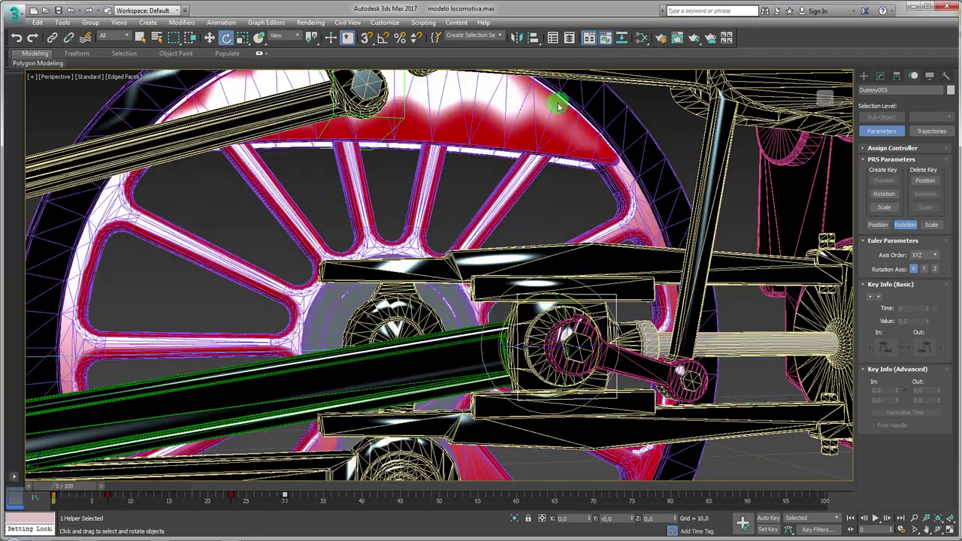
pyautogui.moveTo(279, 176); pyautogui.dragTo(408, 212, button='middle')
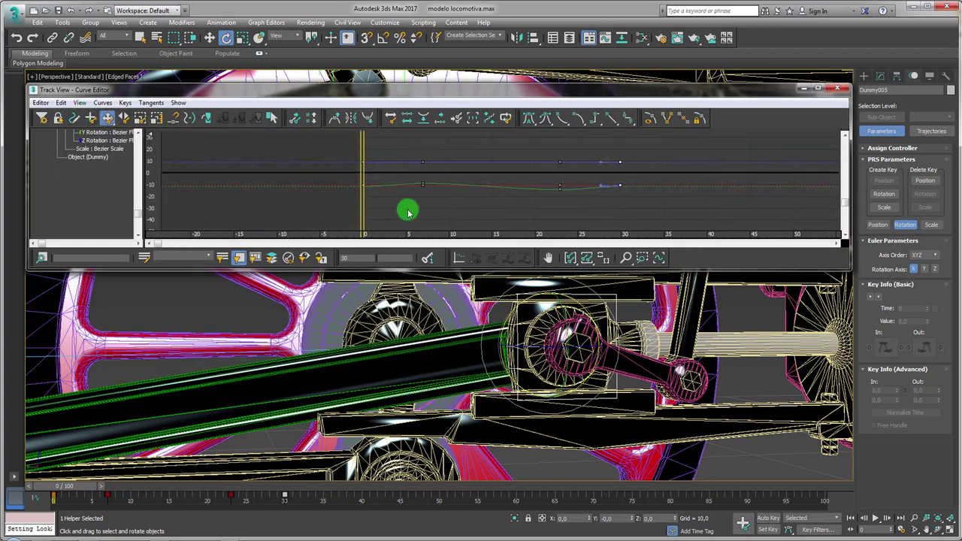
pyautogui.moveTo(139, 213)
pyautogui.mouseDown()
pyautogui.moveTo(139, 150)
pyautogui.moveTo(115, 180)
pyautogui.mouseUp()
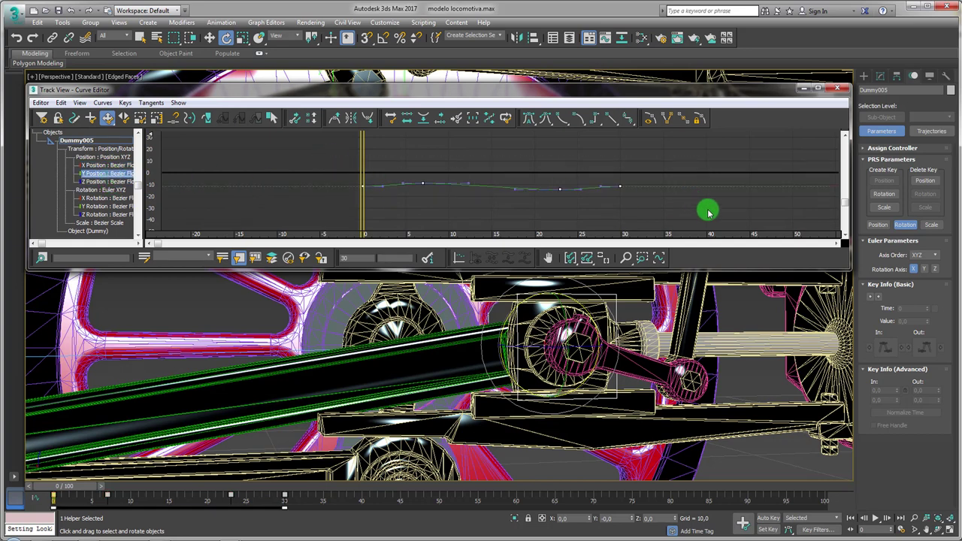
# - Set Dummy005's position Out-of-Range Type to Loop
pyautogui.click(65, 102)
pyautogui.moveTo(84, 159)
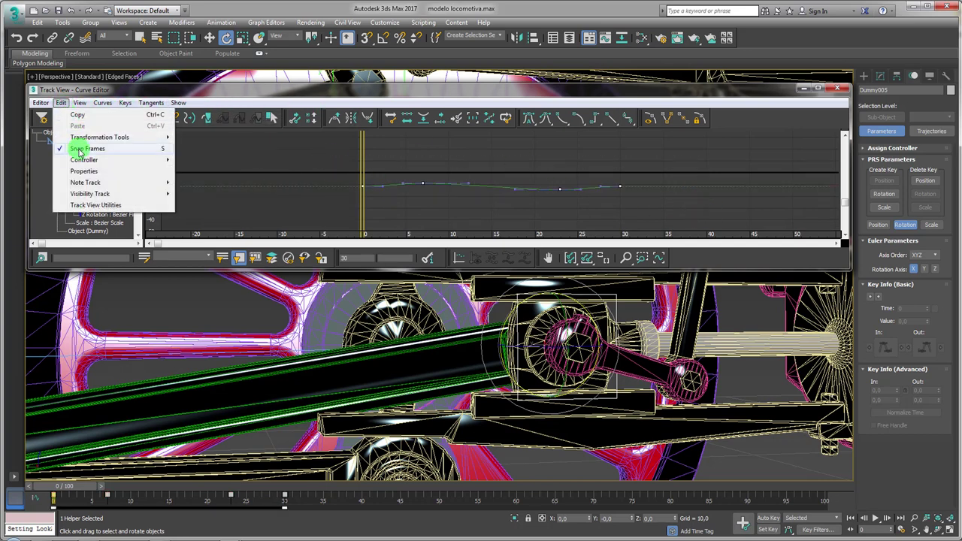
pyautogui.click(211, 250)
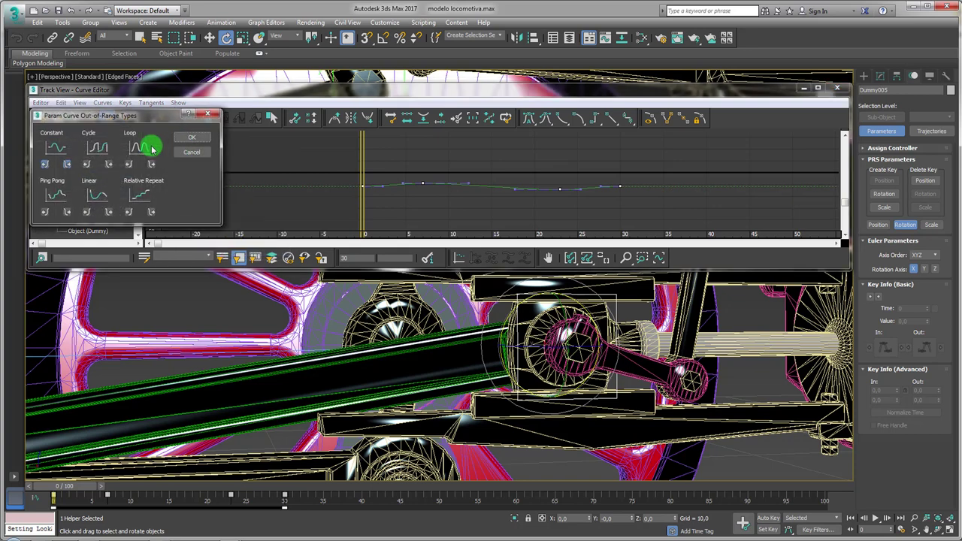
pyautogui.click(195, 139)
pyautogui.click(363, 188)
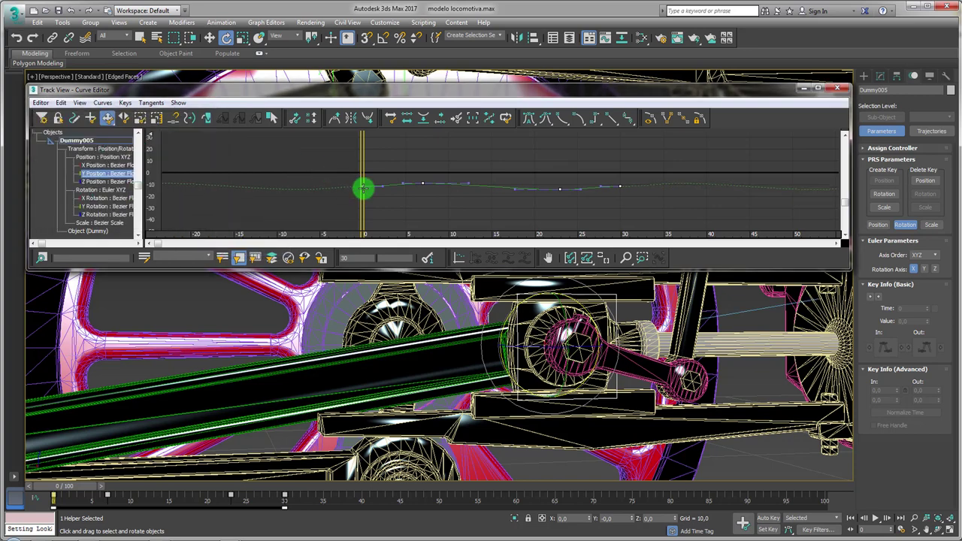
# - Inspect the looping position curve, fitting it to frames 0–30 and showing several cycles
pyautogui.scroll(5, 631, 197)
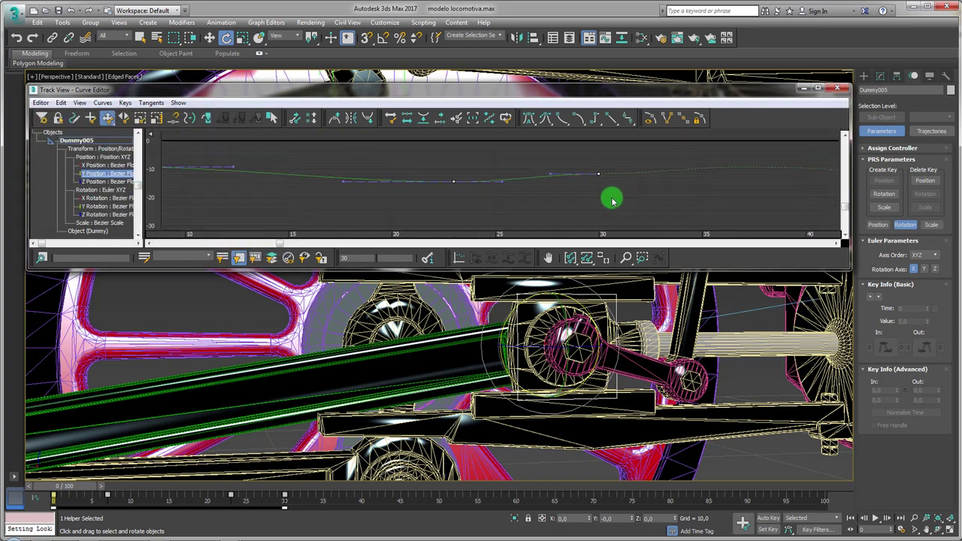
pyautogui.moveTo(609, 185); pyautogui.dragTo(582, 155)
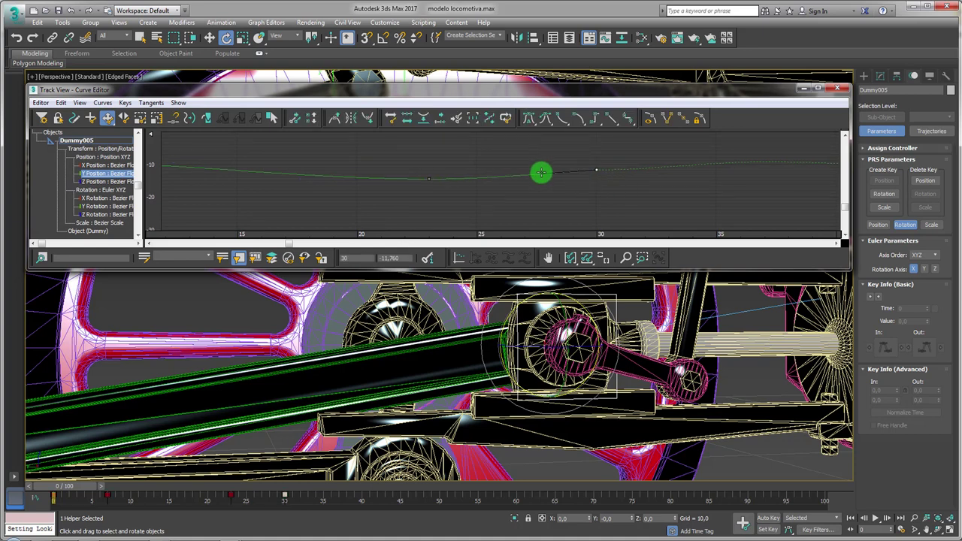
pyautogui.moveTo(236, 186); pyautogui.dragTo(571, 166, button='middle')
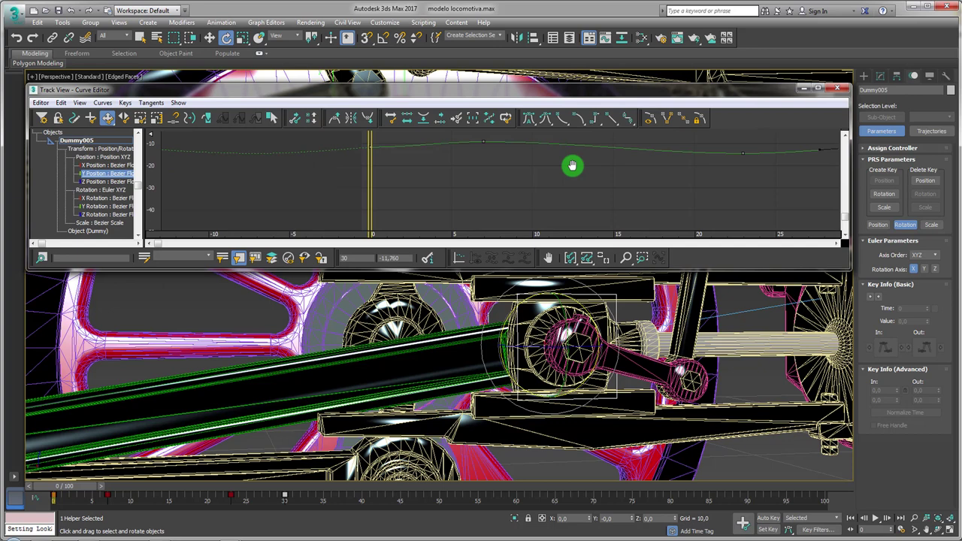
pyautogui.click(380, 149)
pyautogui.scroll(1, 382, 153)
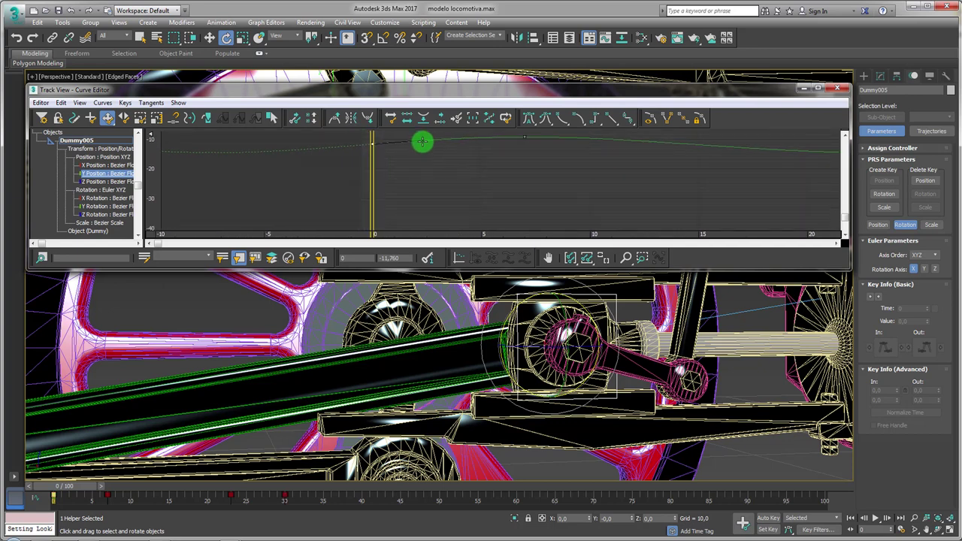
pyautogui.scroll(-3, 662, 210)
pyautogui.moveTo(667, 208); pyautogui.dragTo(569, 199, button='middle')
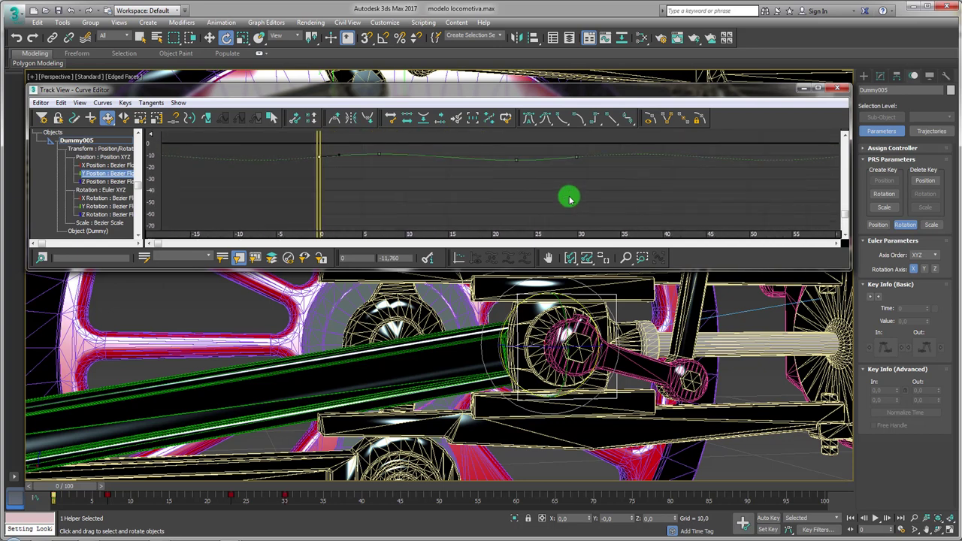
pyautogui.click(584, 262)
pyautogui.click(571, 260)
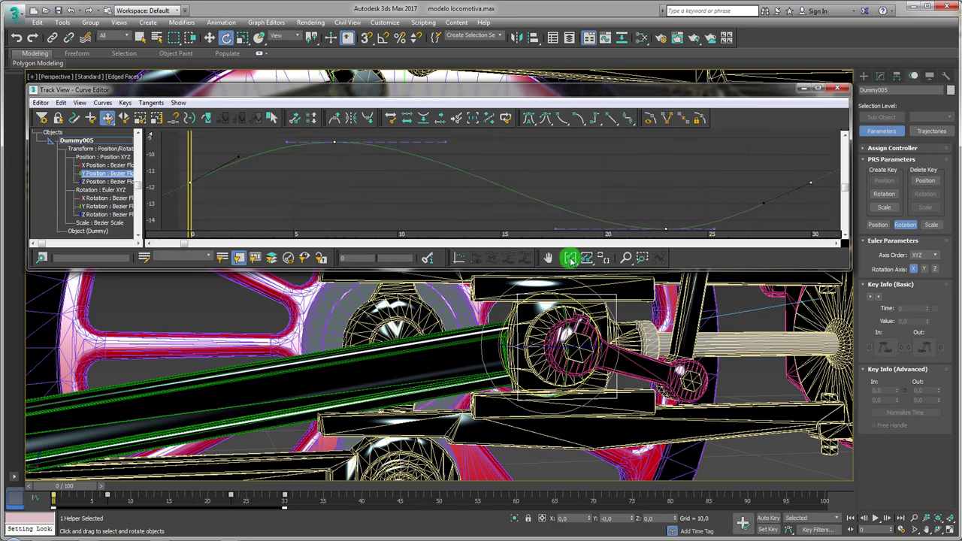
pyautogui.scroll(-2, 580, 191)
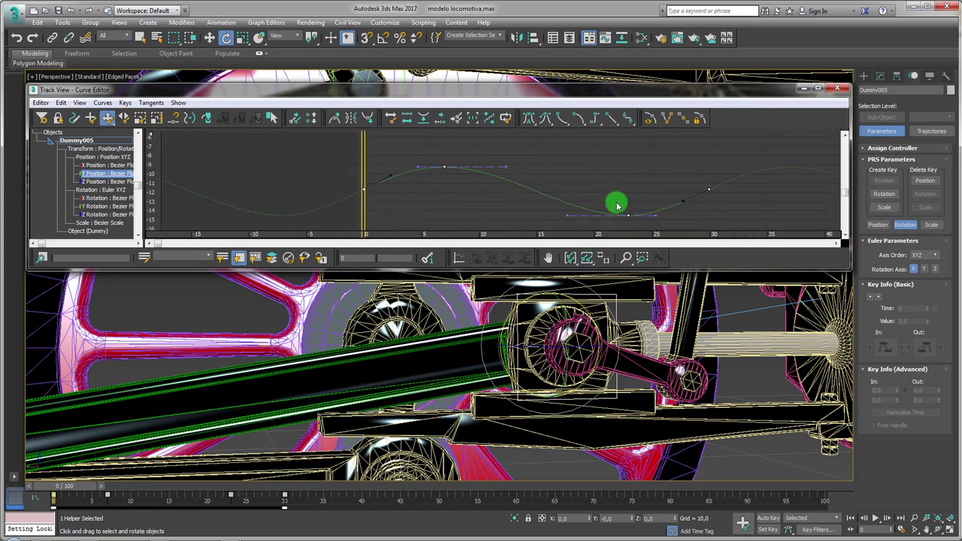
pyautogui.moveTo(616, 203)
pyautogui.mouseDown(button='middle')
pyautogui.moveTo(451, 185)
pyautogui.moveTo(490, 189)
pyautogui.mouseUp(button='middle')
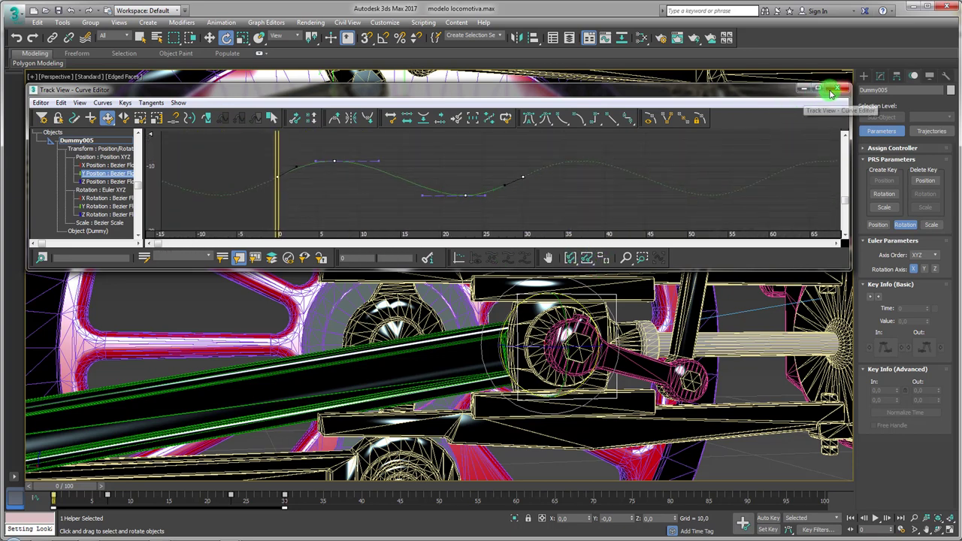
# - Close the Curve Editor and scrub the timeline to preview Dummy005's looping motion
pyautogui.click(833, 90)
pyautogui.moveTo(91, 487)
pyautogui.mouseDown()
pyautogui.moveTo(604, 496)
pyautogui.moveTo(65, 492)
pyautogui.mouseUp()
pyautogui.press('e')
pyautogui.moveTo(666, 355)
pyautogui.mouseDown()
pyautogui.moveTo(653, 303)
pyautogui.moveTo(677, 325)
pyautogui.mouseUp()
# - Detach the round crank-pin element from the crank mesh into its own object
pyautogui.click(677, 325)
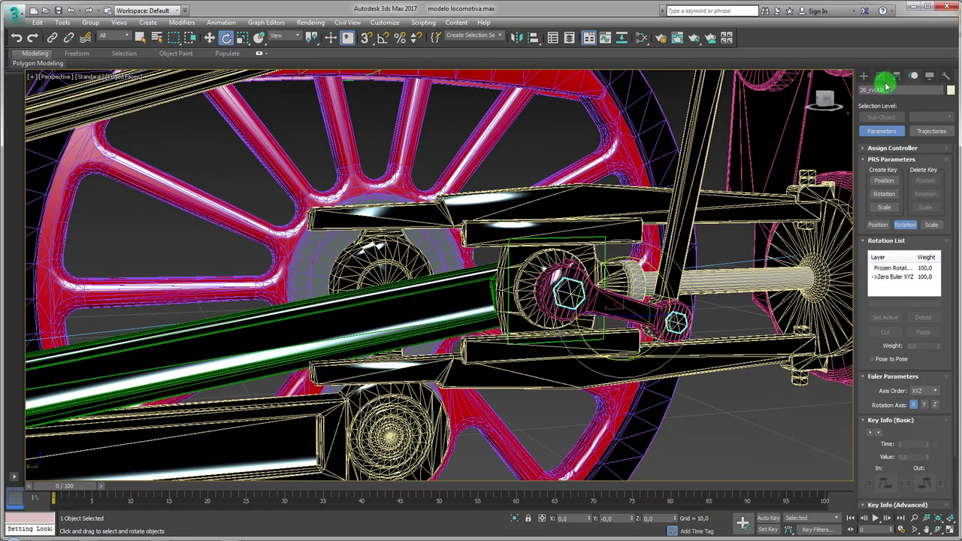
pyautogui.click(883, 78)
pyautogui.click(925, 233)
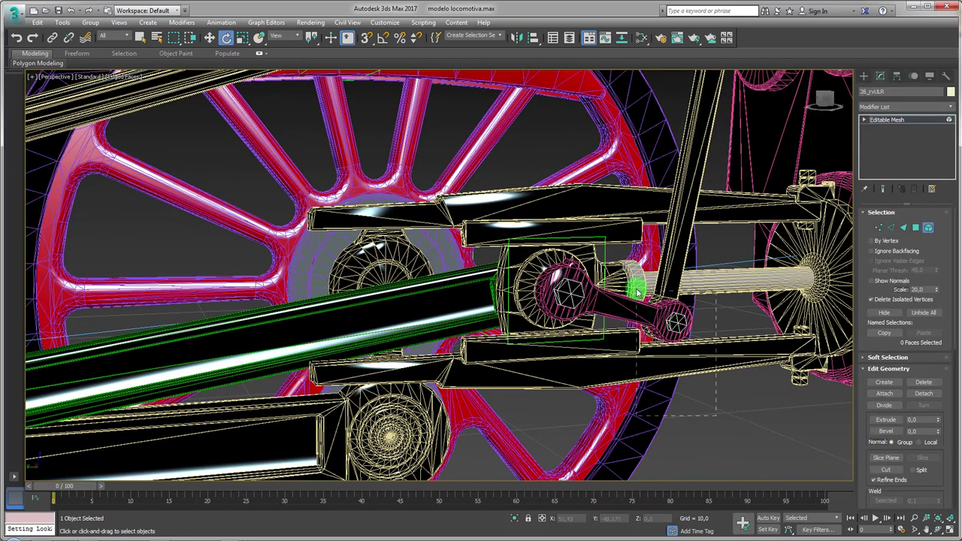
pyautogui.click(677, 321)
pyautogui.click(923, 392)
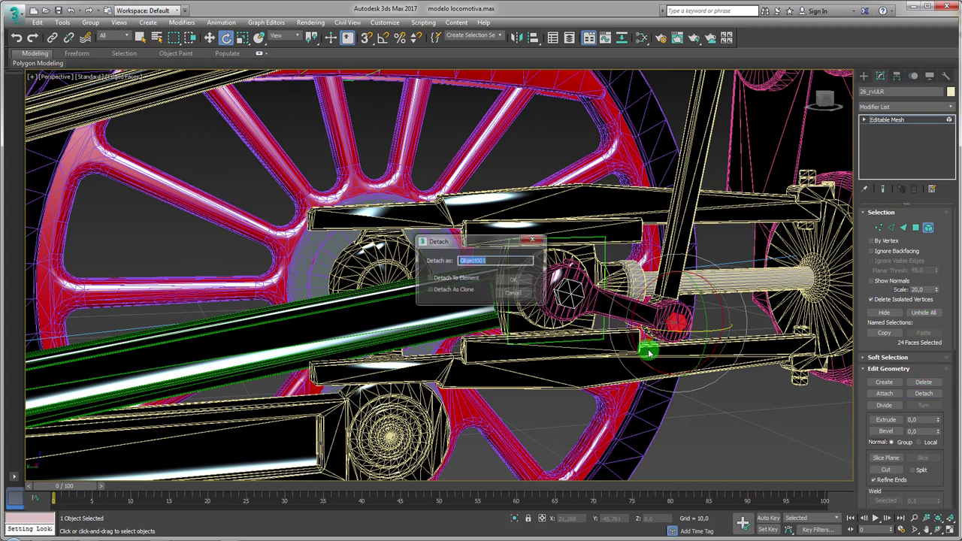
pyautogui.click(511, 279)
pyautogui.click(888, 124)
pyautogui.click(569, 279)
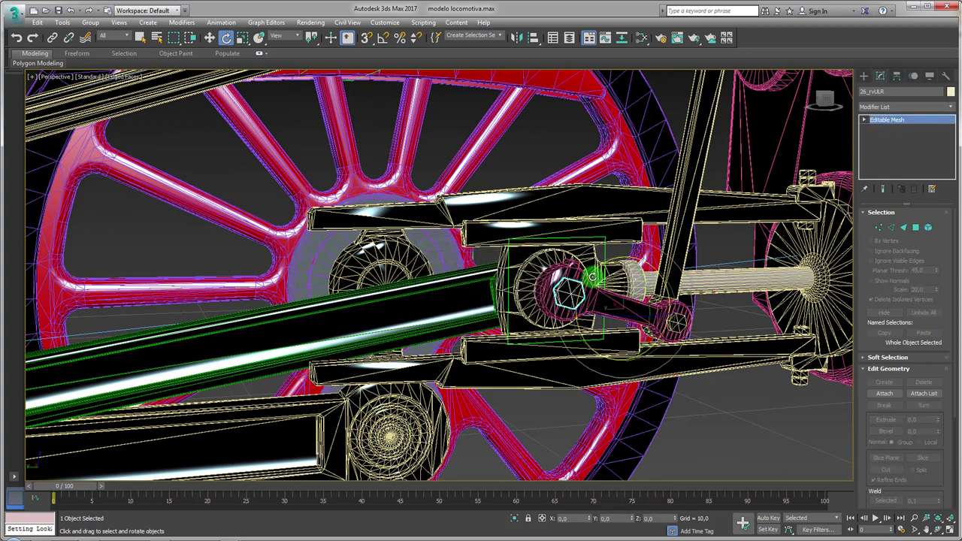
# - Attach the hex nut to the crank mesh 26_CRSNR and scrub to check it
pyautogui.scroll(3, 557, 279)
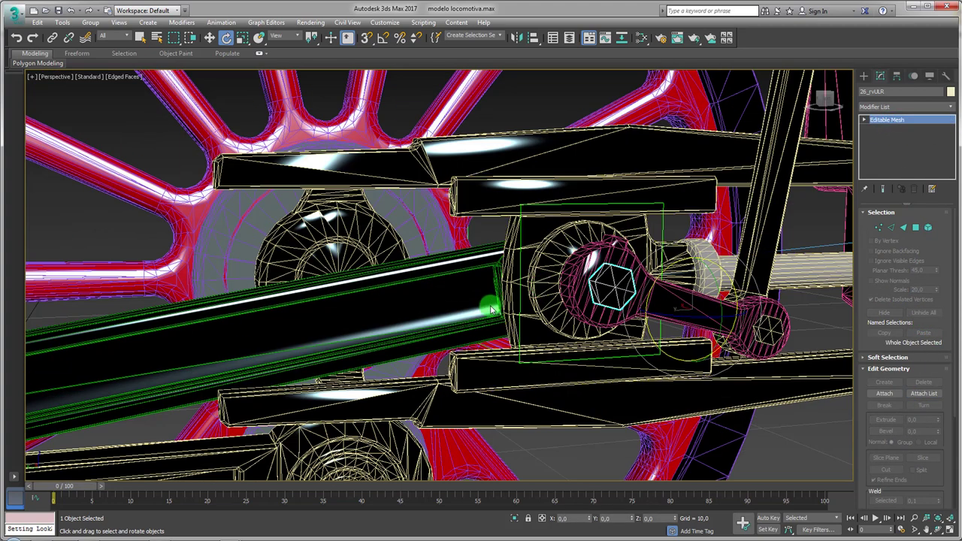
pyautogui.click(885, 393)
pyautogui.click(630, 287)
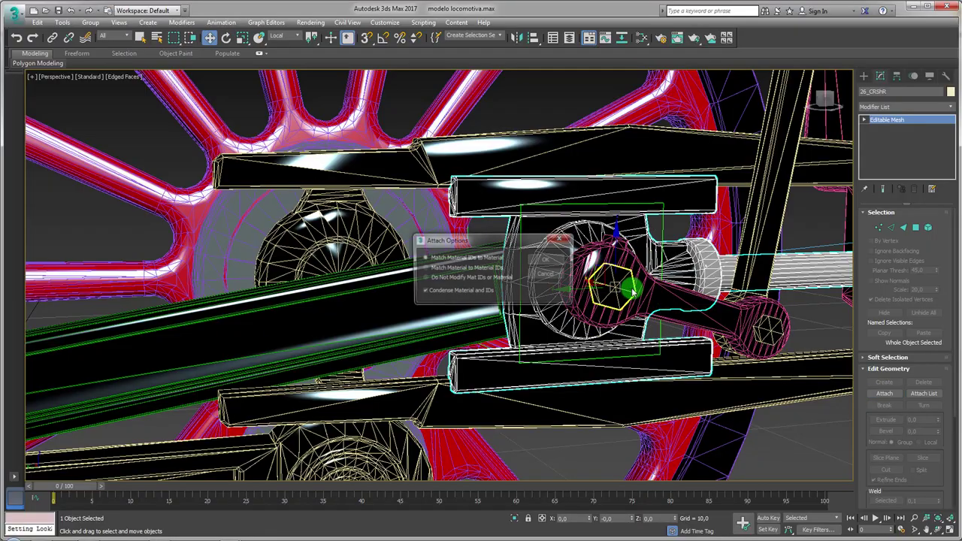
pyautogui.click(548, 263)
pyautogui.press('w')
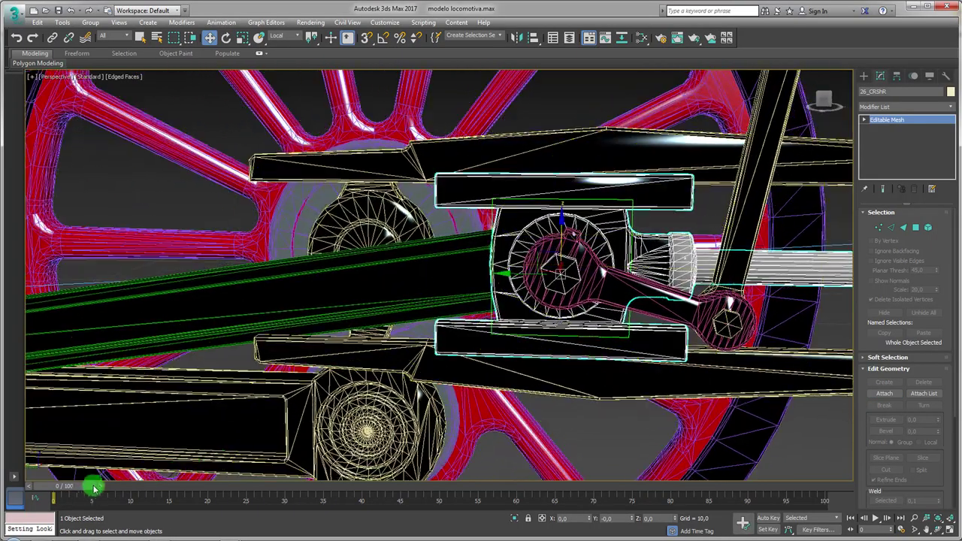
pyautogui.moveTo(94, 485)
pyautogui.mouseDown()
pyautogui.moveTo(185, 492)
pyautogui.moveTo(165, 501)
pyautogui.moveTo(51, 496)
pyautogui.mouseUp()
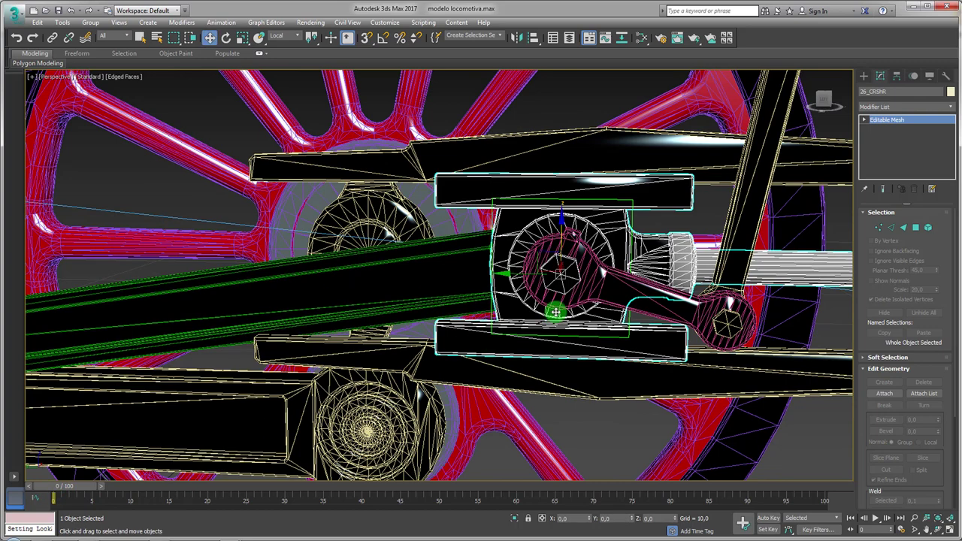
# - Attach the end hex nut to the vertical rod 26_UNVR and scrub to verify the linkage
pyautogui.click(736, 312)
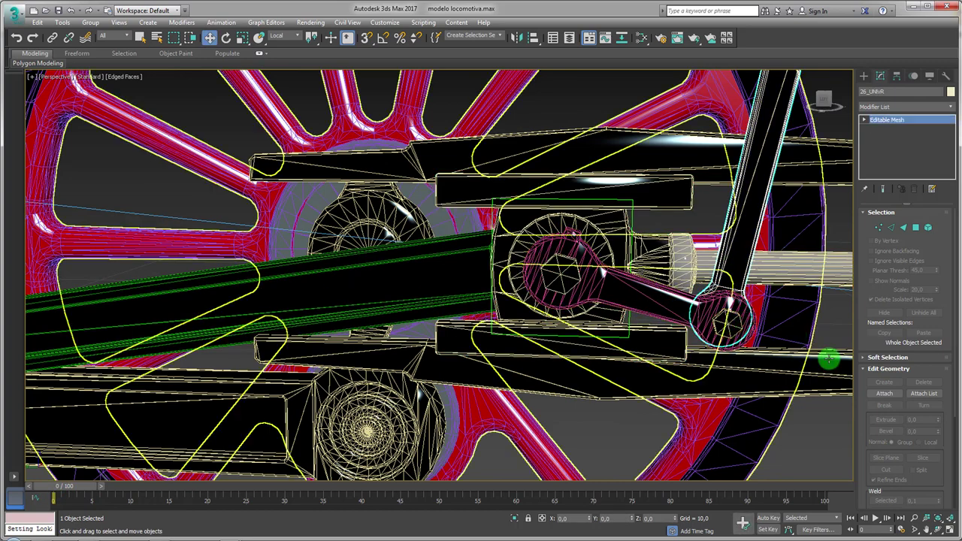
pyautogui.click(884, 395)
pyautogui.click(728, 325)
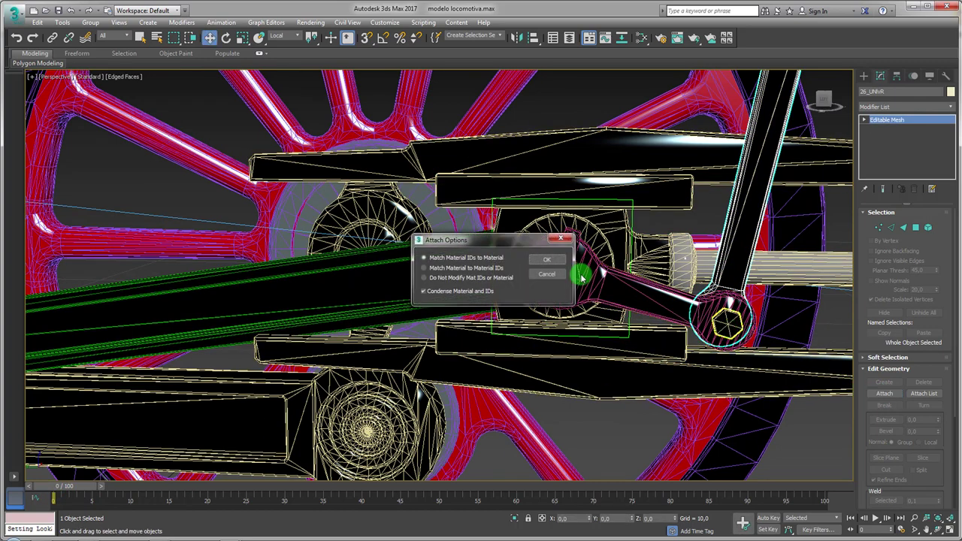
pyautogui.click(556, 261)
pyautogui.keyDown('alt'); pyautogui.moveTo(666, 324); pyautogui.dragTo(163, 475, button='middle'); pyautogui.keyUp('alt')
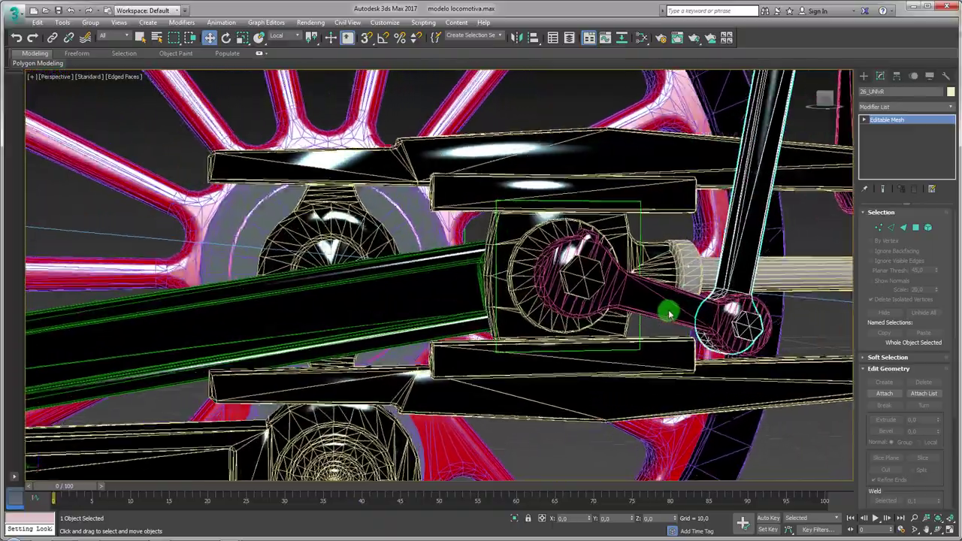
pyautogui.moveTo(73, 492)
pyautogui.mouseDown()
pyautogui.moveTo(232, 486)
pyautogui.moveTo(496, 497)
pyautogui.moveTo(472, 510)
pyautogui.moveTo(38, 500)
pyautogui.mouseUp()
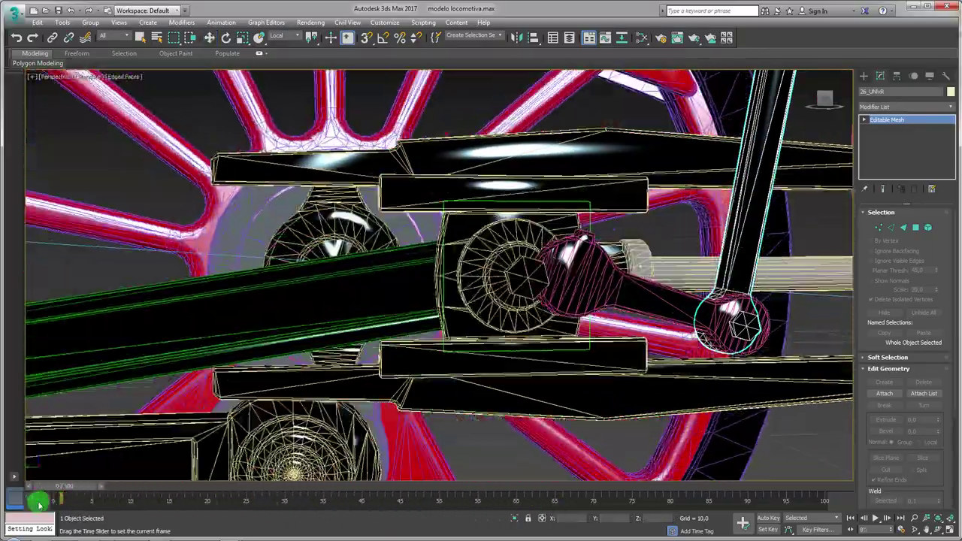
# - Test-rotate Dummy005 to swing the rods, then cancel to restore them
pyautogui.press('w')
pyautogui.scroll(-4, 485, 253)
pyautogui.click(490, 250)
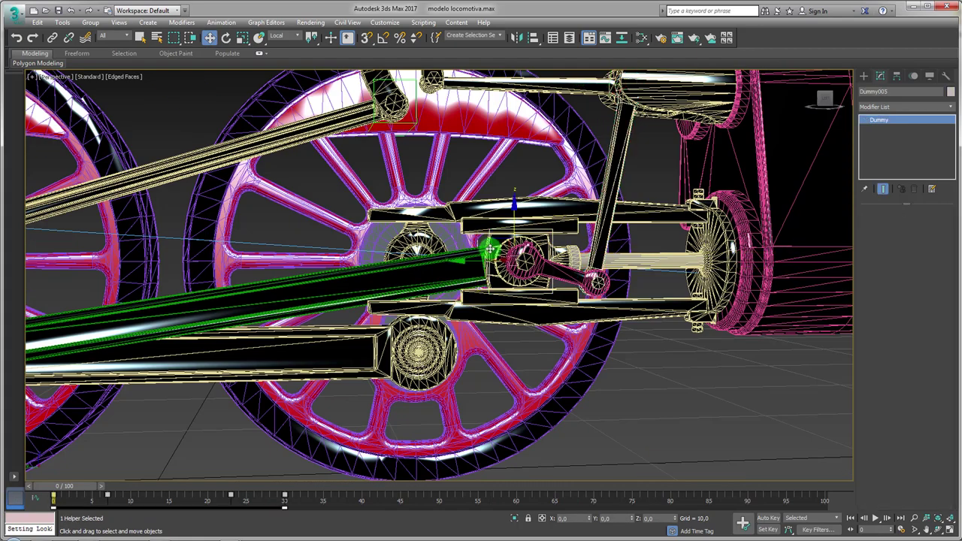
pyautogui.moveTo(479, 226)
pyautogui.mouseDown()
pyautogui.moveTo(502, 238)
pyautogui.moveTo(501, 322)
pyautogui.moveTo(522, 286)
pyautogui.moveTo(506, 275)
pyautogui.moveTo(529, 198)
pyautogui.moveTo(610, 266)
pyautogui.mouseUp()
pyautogui.rightClick(241, 472)
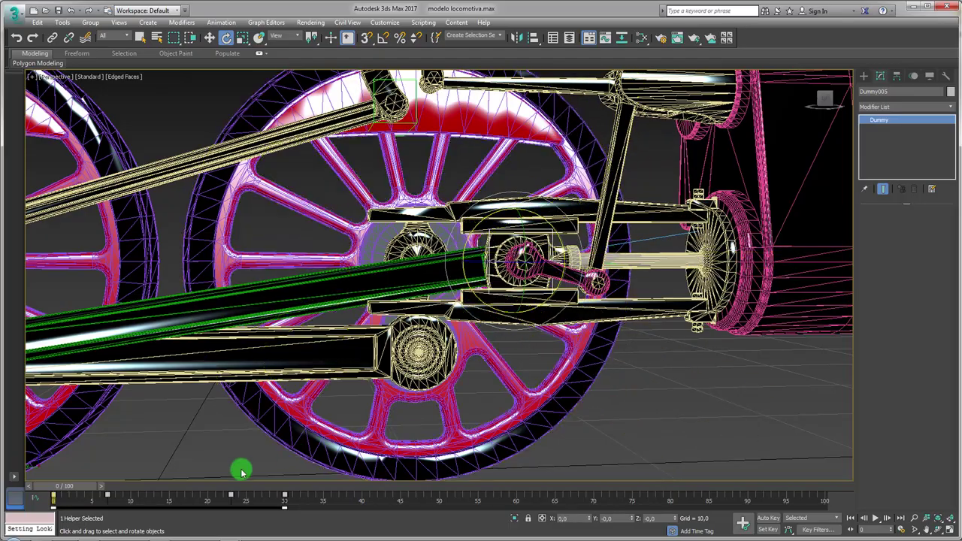
# - Shift-move Dummy003 to clone a new helper, Dummy009
pyautogui.moveTo(63, 495)
pyautogui.mouseDown()
pyautogui.moveTo(122, 486)
pyautogui.moveTo(22, 489)
pyautogui.mouseUp()
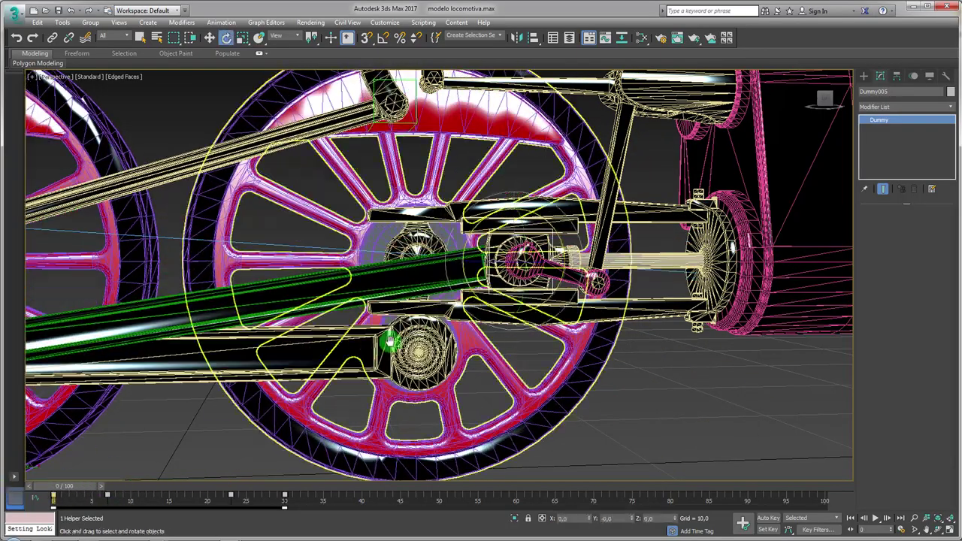
pyautogui.moveTo(386, 338); pyautogui.dragTo(436, 348, button='middle')
pyautogui.scroll(-5, 331, 395)
pyautogui.scroll(2, 260, 421)
pyautogui.click(161, 391)
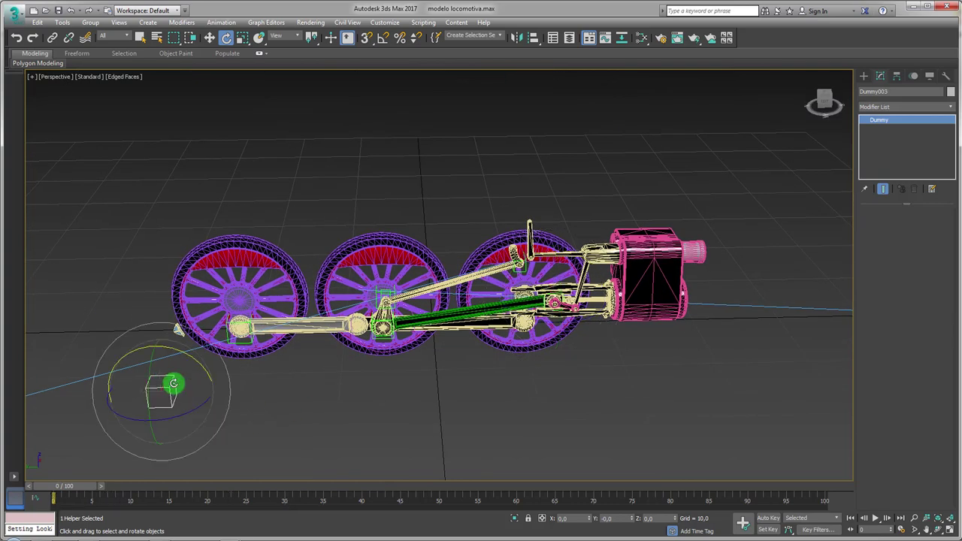
pyautogui.scroll(-1, 207, 377)
pyautogui.keyDown('alt'); pyautogui.moveTo(208, 377); pyautogui.dragTo(167, 383, button='middle'); pyautogui.keyUp('alt')
pyautogui.press('w')
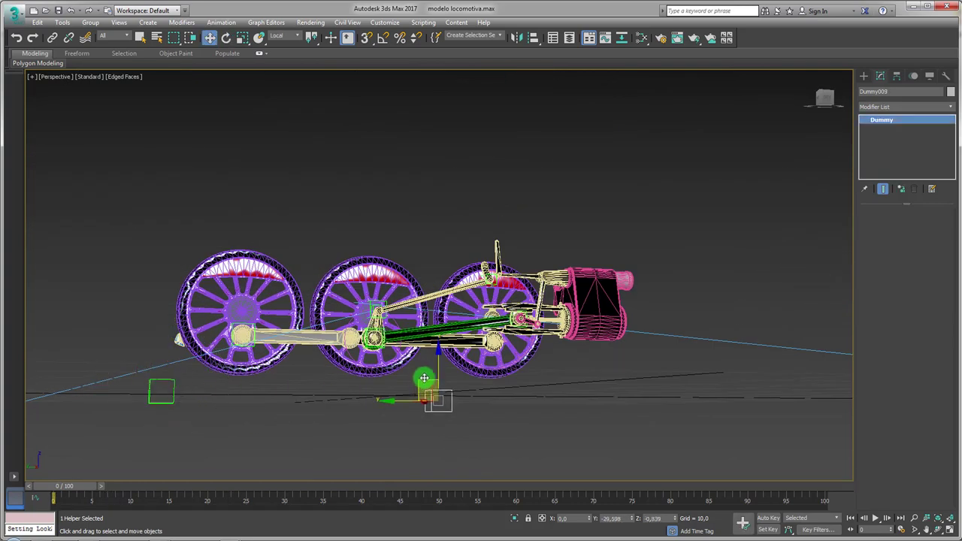
pyautogui.keyDown('shift'); pyautogui.moveTo(145, 370); pyautogui.dragTo(413, 373); pyautogui.keyUp('shift')
pyautogui.click(483, 318)
# - Inspect Dummy008's LookAt constraint settings in the Motion panel
pyautogui.scroll(3, 485, 266)
pyautogui.scroll(4, 485, 266)
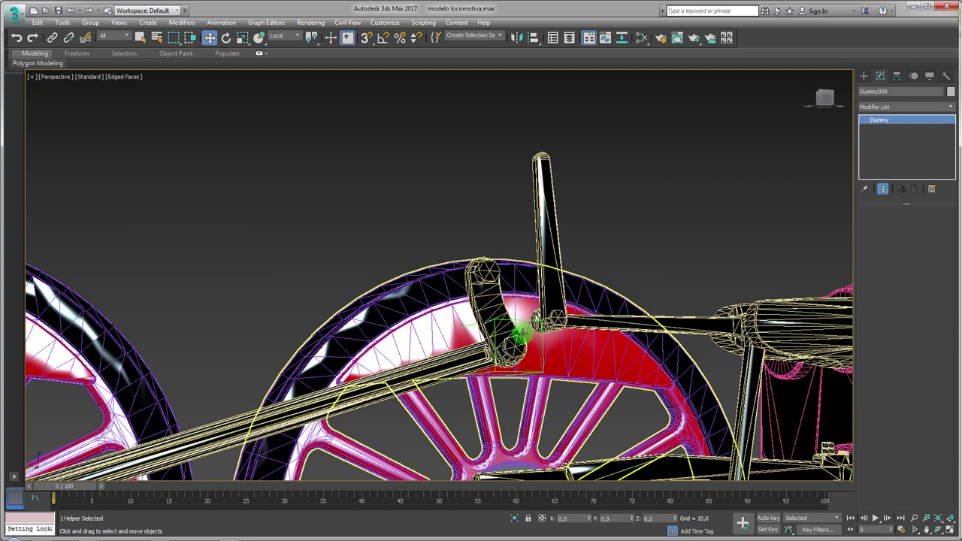
pyautogui.scroll(-6, 523, 322)
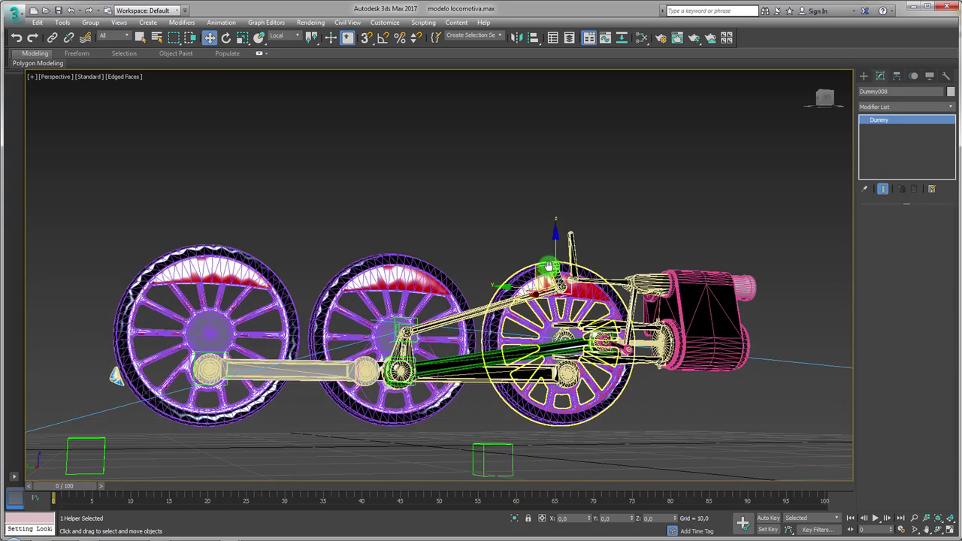
pyautogui.click(896, 76)
pyautogui.click(914, 76)
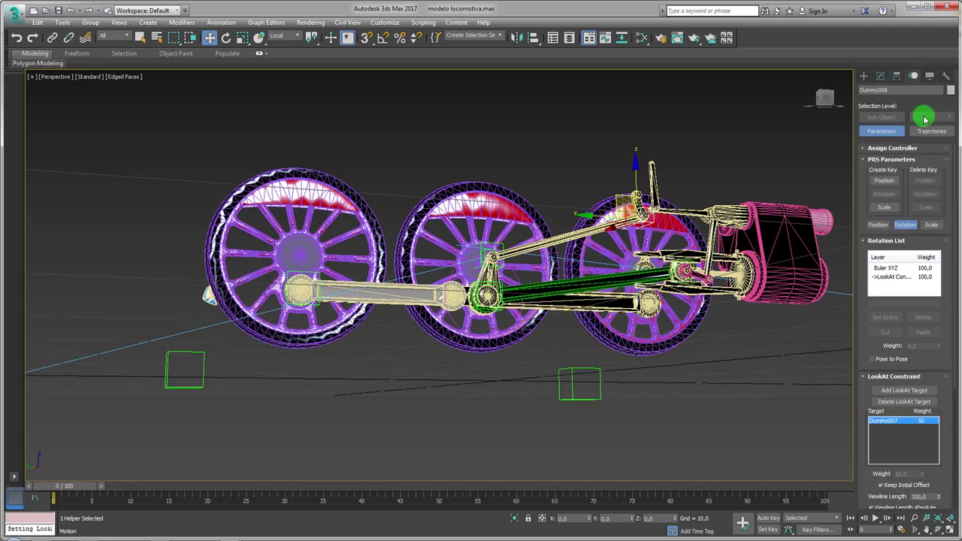
pyautogui.moveTo(859, 378)
pyautogui.mouseDown()
pyautogui.moveTo(870, 294)
pyautogui.moveTo(890, 323)
pyautogui.mouseUp()
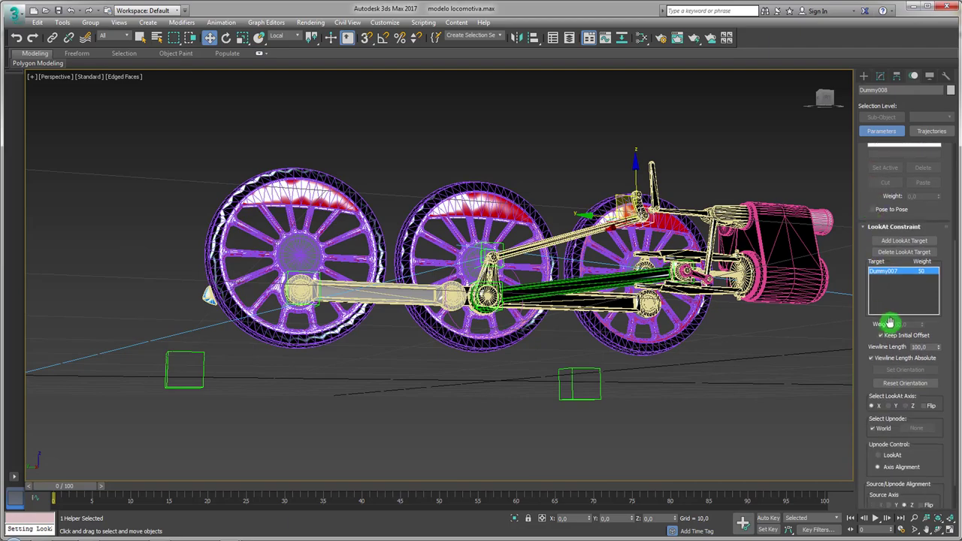
# - Select Dummy009 from a side-on view of the locomotive
pyautogui.keyDown('alt'); pyautogui.moveTo(781, 389); pyautogui.dragTo(707, 392, button='middle'); pyautogui.keyUp('alt')
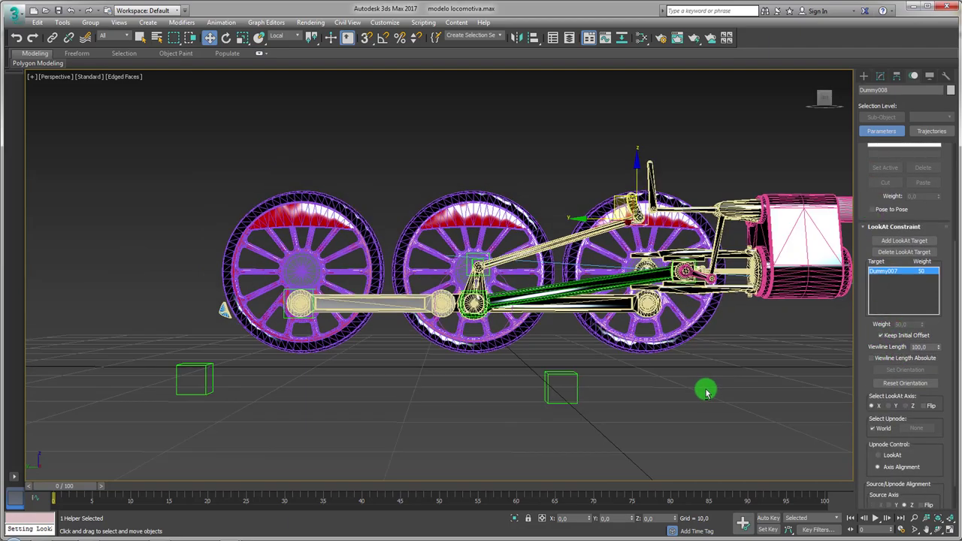
pyautogui.click(566, 385)
pyautogui.scroll(3, 554, 387)
pyautogui.scroll(4, 592, 328)
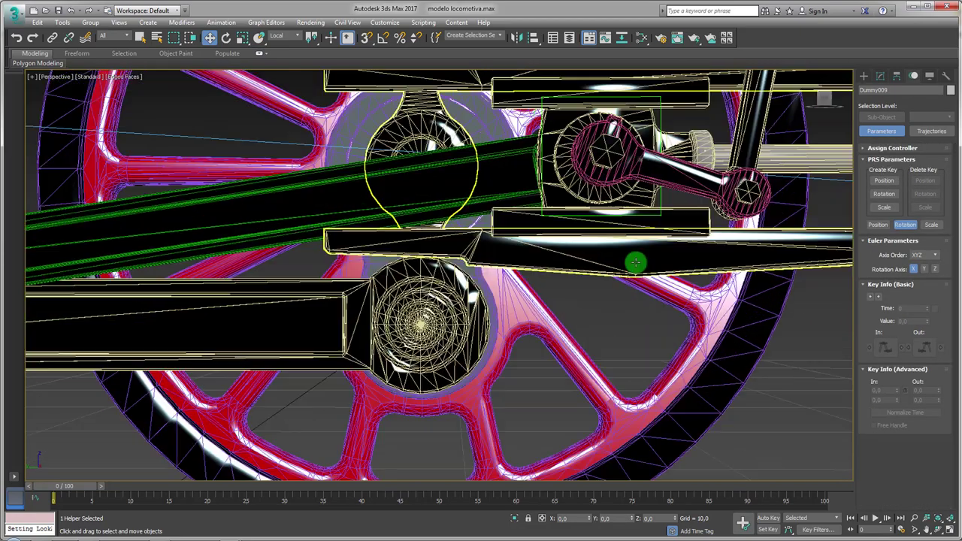
pyautogui.scroll(4, 636, 263)
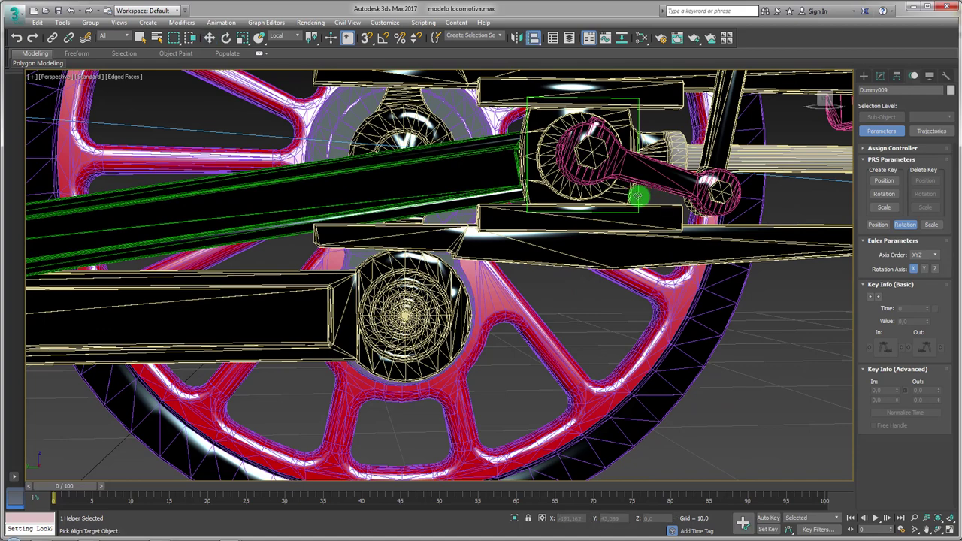
# - Align Dummy009 to Dummy005 pivot-to-pivot on X, Y and Z Position
pyautogui.click(638, 196)
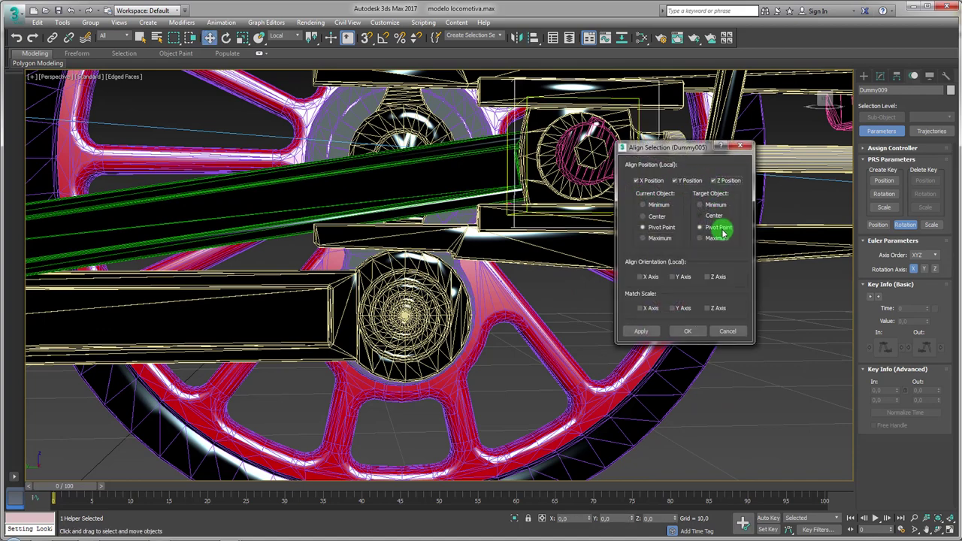
pyautogui.click(687, 332)
pyautogui.moveTo(686, 332); pyautogui.dragTo(680, 414, button='middle')
# - Switch to non-uniform scaling and orbit to a head-on view of the crank
pyautogui.press('e')
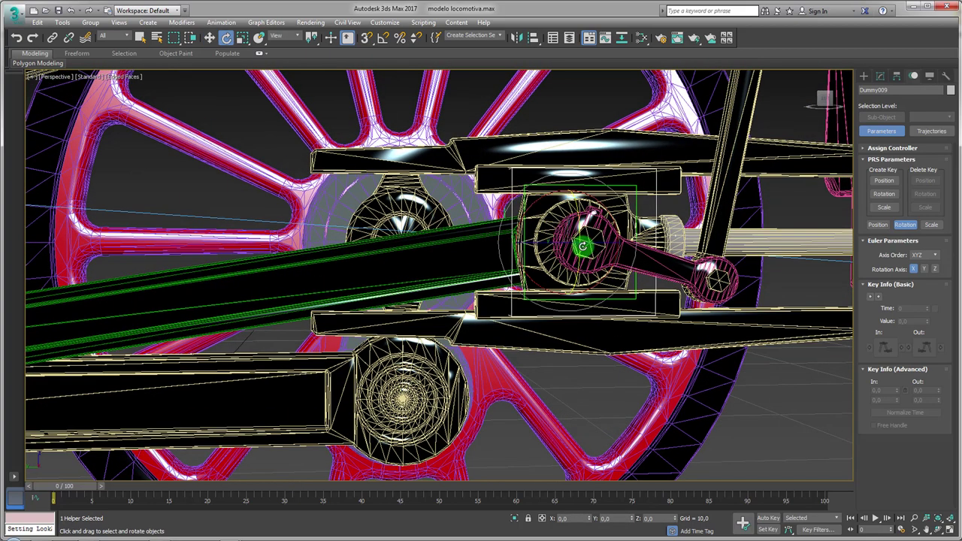
pyautogui.press('r')
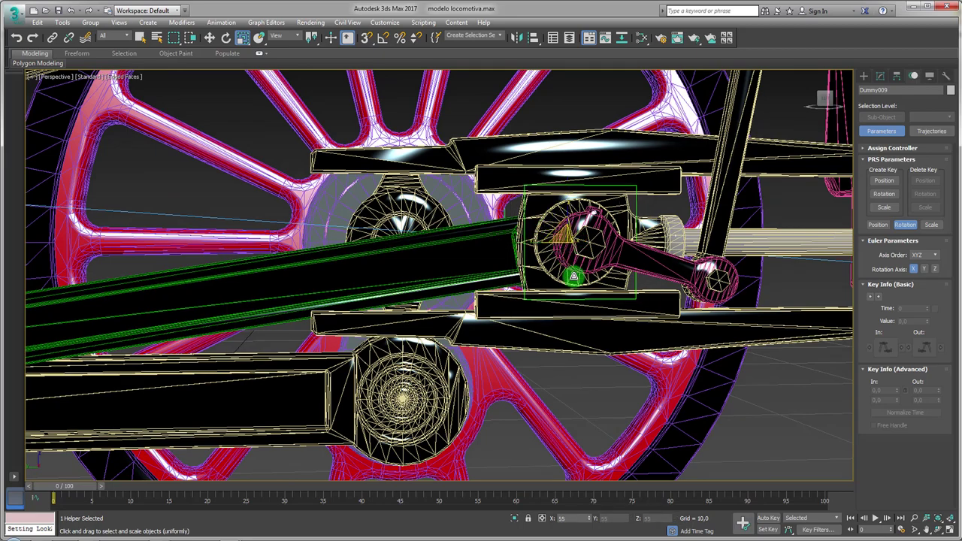
pyautogui.press('r')
pyautogui.keyDown('alt'); pyautogui.moveTo(573, 277); pyautogui.dragTo(634, 279, button='middle'); pyautogui.keyUp('alt')
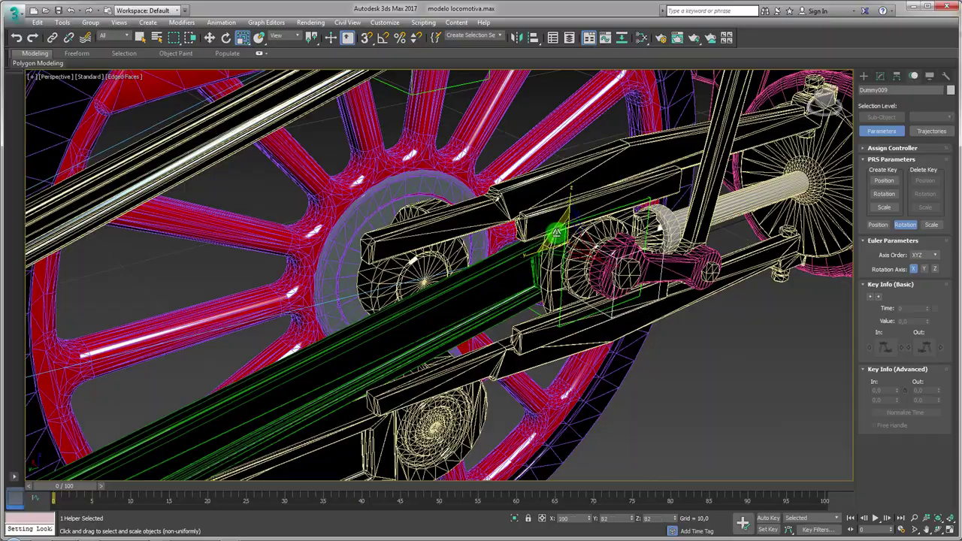
pyautogui.keyDown('alt'); pyautogui.moveTo(558, 235); pyautogui.dragTo(570, 172, button='middle'); pyautogui.keyUp('alt')
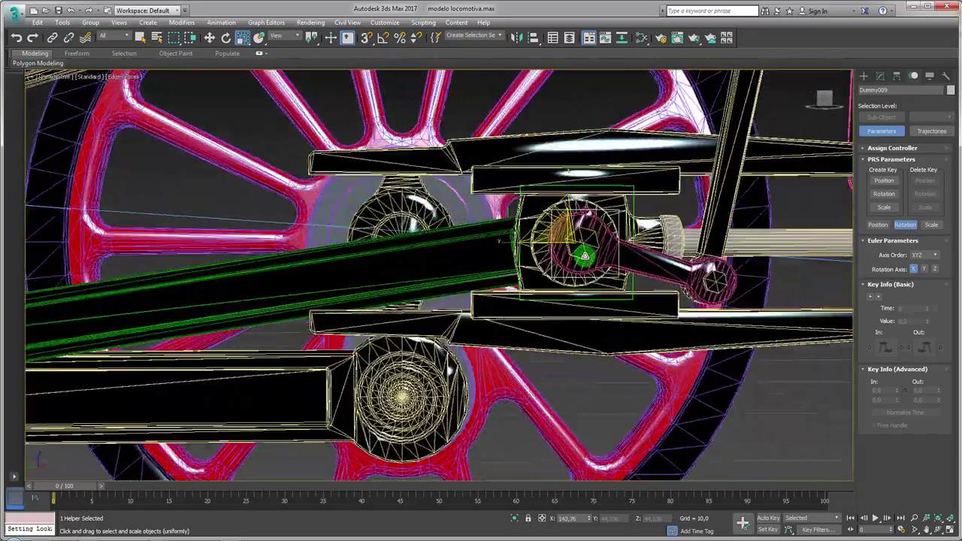
pyautogui.scroll(2, 569, 171)
# - Link the small crank arm 26_JHIR as a child of Dummy009 and scrub to check it follows
pyautogui.click(581, 174)
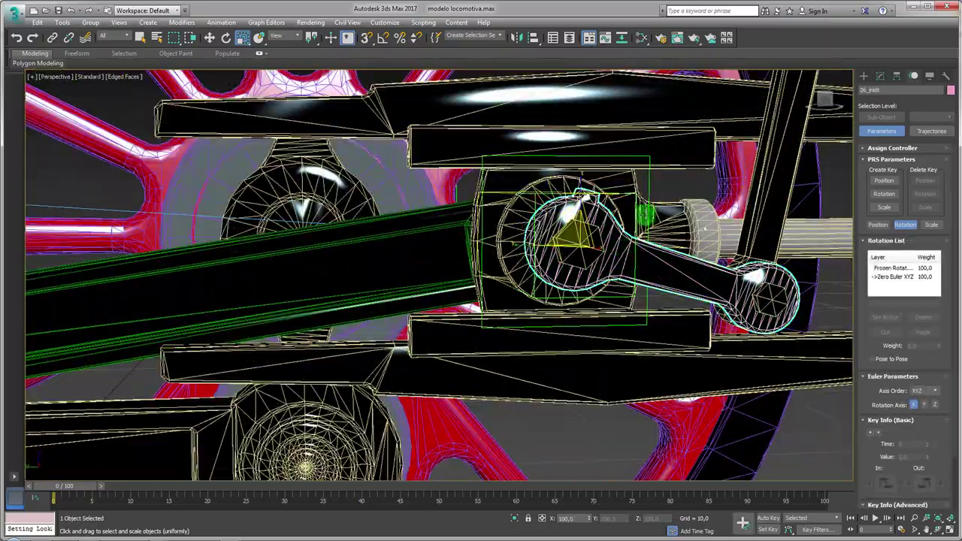
pyautogui.click(69, 38)
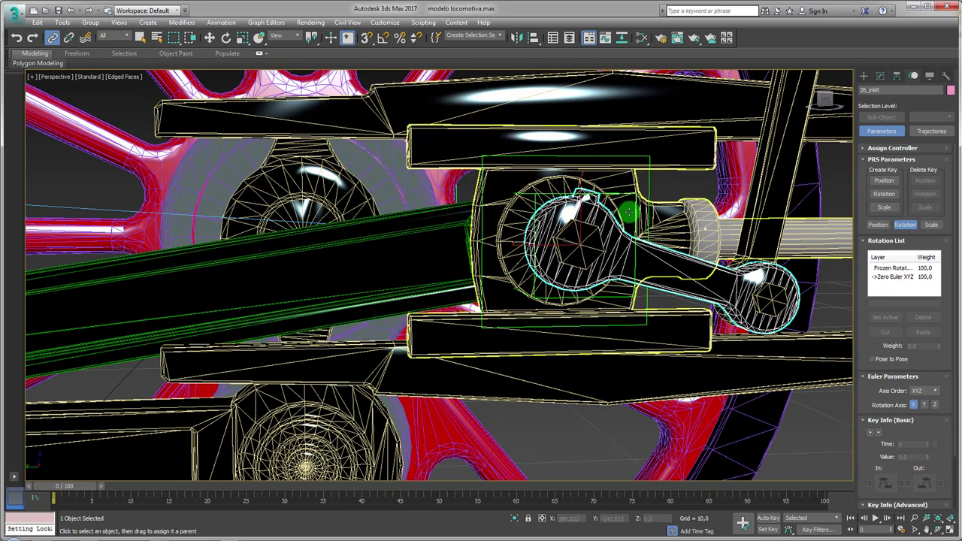
pyautogui.moveTo(626, 248)
pyautogui.mouseDown()
pyautogui.moveTo(658, 188)
pyautogui.moveTo(636, 199)
pyautogui.mouseUp()
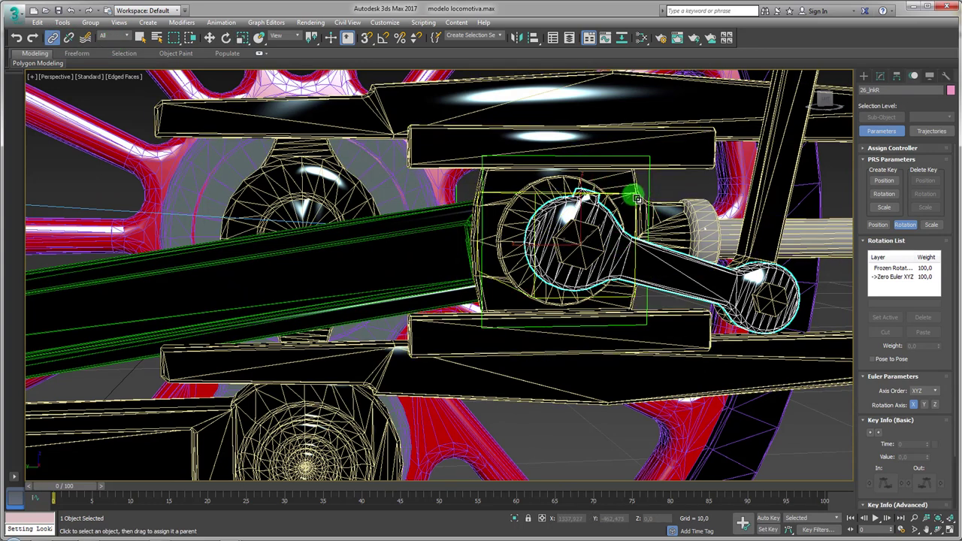
pyautogui.moveTo(643, 196)
pyautogui.keyDown('alt'); pyautogui.mouseDown(button='middle')
pyautogui.moveTo(672, 185)
pyautogui.moveTo(683, 248)
pyautogui.moveTo(668, 307)
pyautogui.moveTo(640, 329)
pyautogui.moveTo(635, 356)
pyautogui.mouseUp(button='middle'); pyautogui.keyUp('alt')
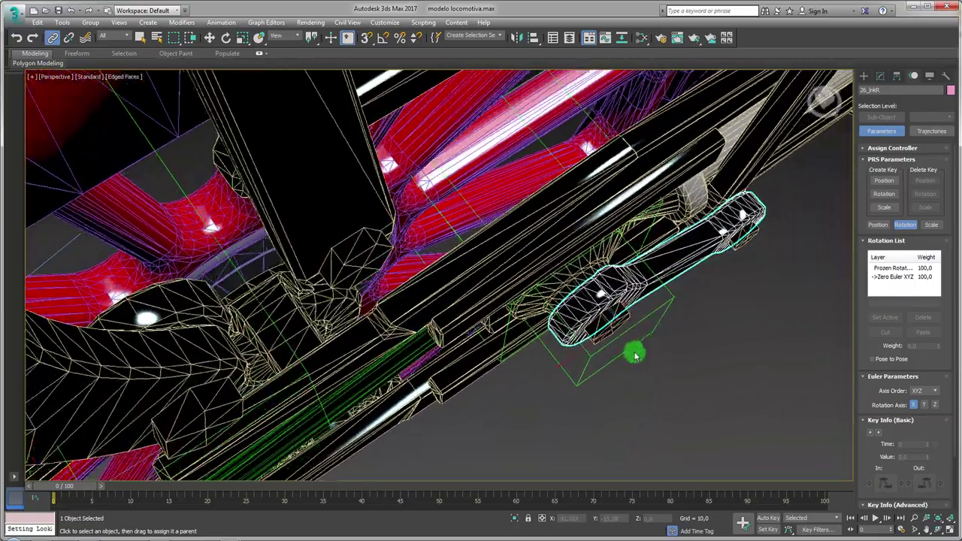
pyautogui.moveTo(557, 385)
pyautogui.keyDown('alt'); pyautogui.mouseDown(button='middle')
pyautogui.moveTo(574, 382)
pyautogui.moveTo(618, 406)
pyautogui.mouseUp(button='middle'); pyautogui.keyUp('alt')
pyautogui.moveTo(613, 401); pyautogui.dragTo(562, 410)
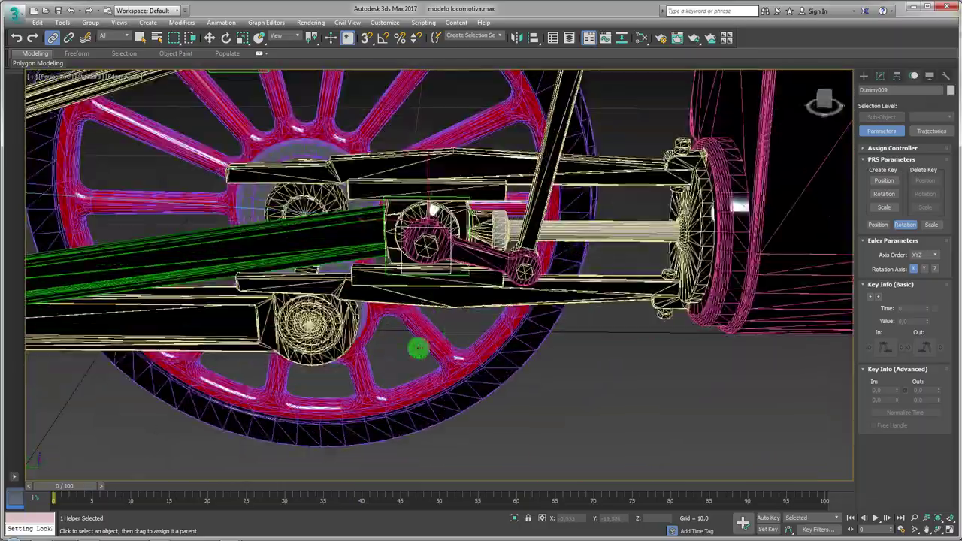
pyautogui.moveTo(85, 480)
pyautogui.mouseDown()
pyautogui.moveTo(329, 485)
pyautogui.moveTo(533, 475)
pyautogui.moveTo(172, 469)
pyautogui.moveTo(137, 485)
pyautogui.moveTo(59, 495)
pyautogui.mouseUp()
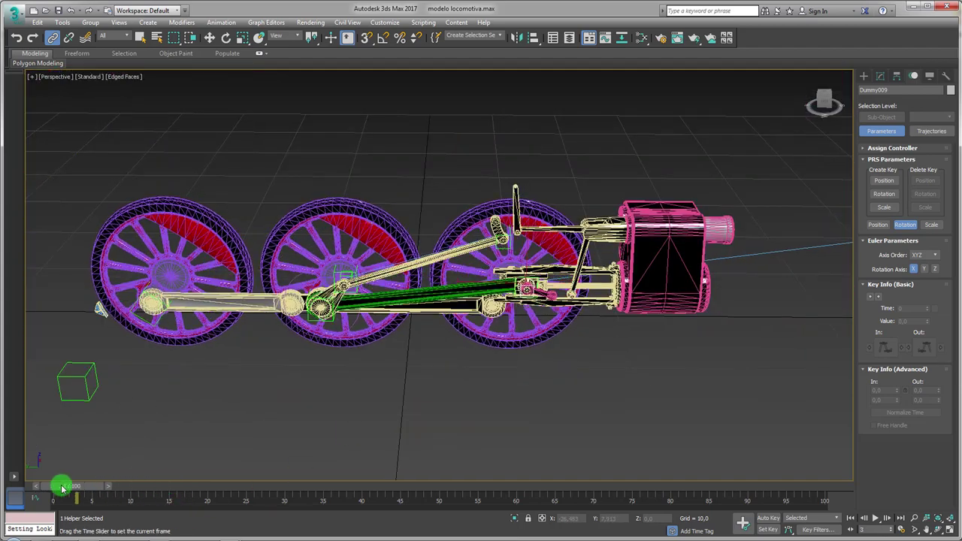
# - Shift-drag the dummy to clone it as Dummy010
pyautogui.click(88, 373)
pyautogui.keyDown('shift'); pyautogui.moveTo(63, 364); pyautogui.dragTo(400, 318); pyautogui.keyUp('shift')
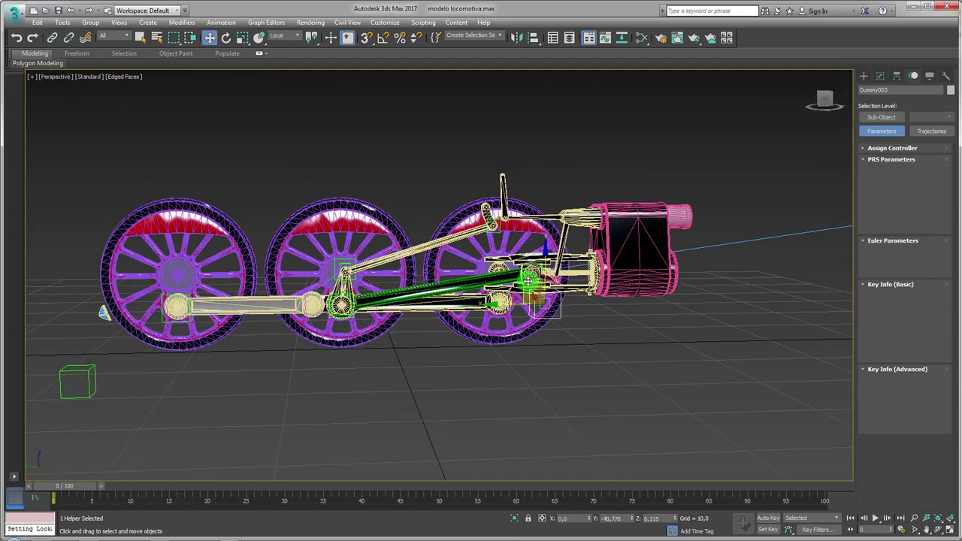
pyautogui.keyDown('shift'); pyautogui.moveTo(530, 279); pyautogui.dragTo(501, 305); pyautogui.keyUp('shift')
# - Vertex-snap Dummy010 onto the pin at the small crank link's outer end
pyautogui.scroll(5, 560, 284)
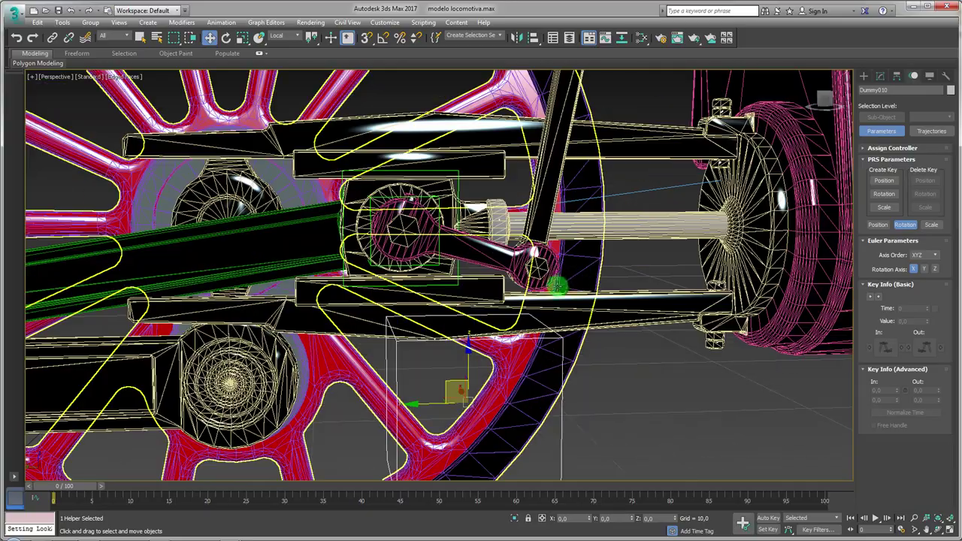
pyautogui.scroll(3, 565, 316)
pyautogui.scroll(2, 575, 325)
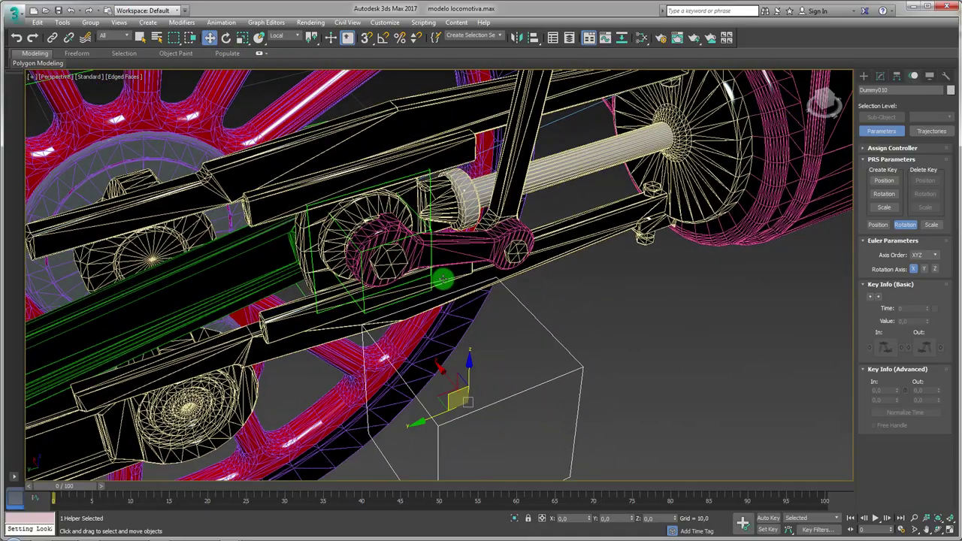
pyautogui.keyDown('alt'); pyautogui.moveTo(443, 275); pyautogui.dragTo(554, 301, button='middle'); pyautogui.keyUp('alt')
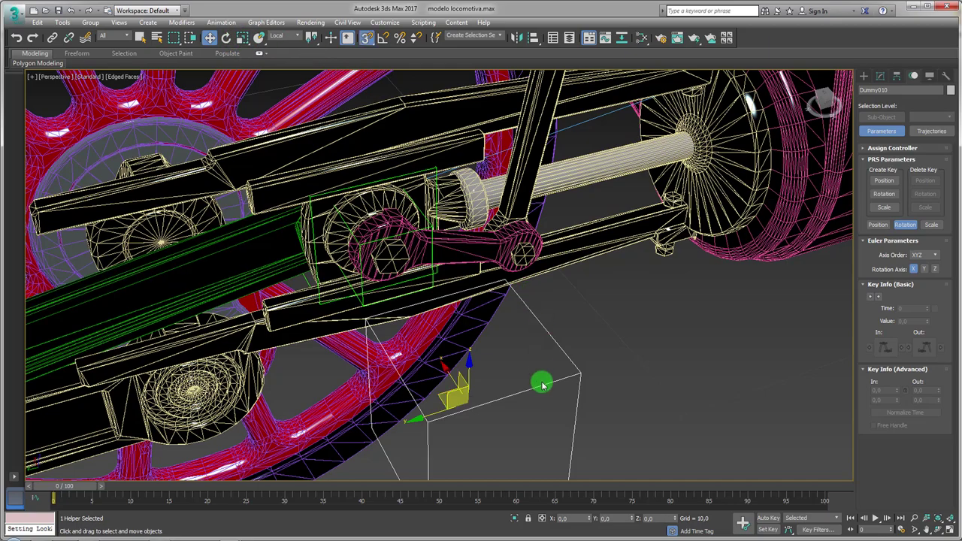
pyautogui.moveTo(540, 387); pyautogui.dragTo(524, 258)
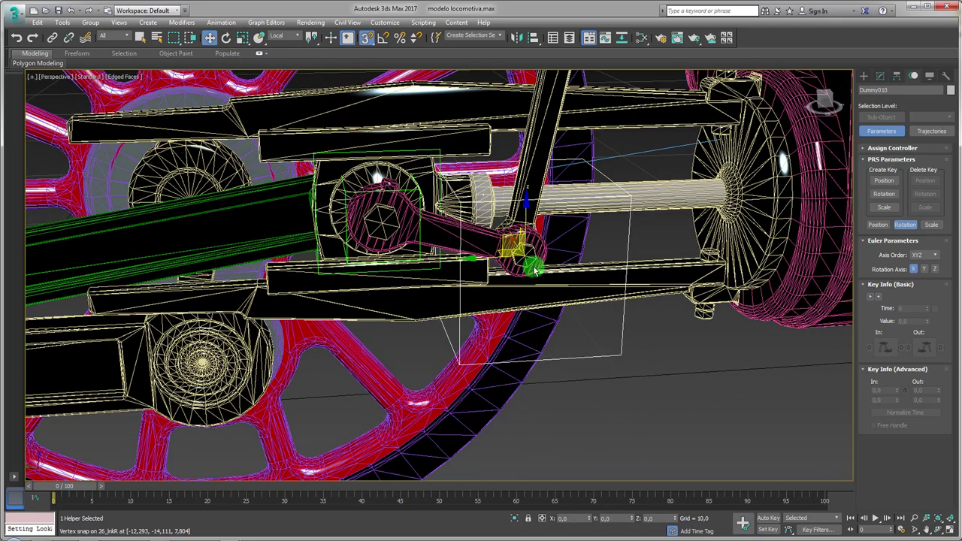
pyautogui.keyDown('alt'); pyautogui.moveTo(524, 256); pyautogui.dragTo(532, 259, button='middle'); pyautogui.keyUp('alt')
pyautogui.press('e')
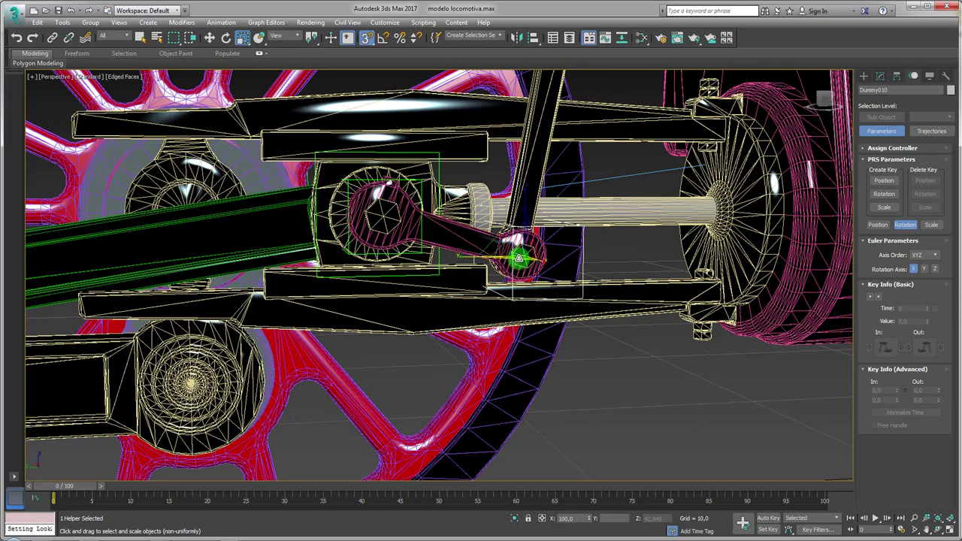
pyautogui.moveTo(524, 262)
pyautogui.keyDown('alt'); pyautogui.mouseDown(button='middle')
pyautogui.moveTo(563, 285)
pyautogui.moveTo(582, 315)
pyautogui.mouseUp(button='middle'); pyautogui.keyUp('alt')
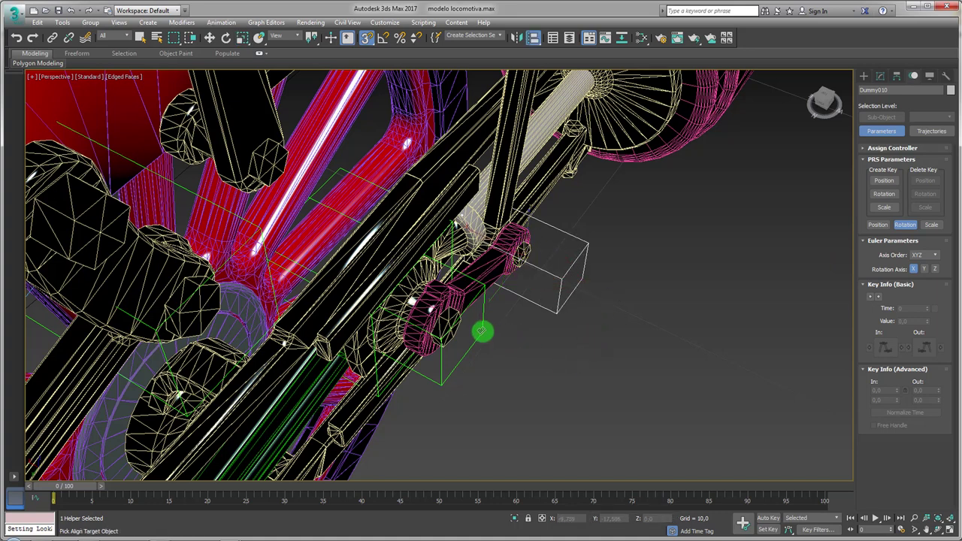
# - Align Dummy010's pivot to Dummy009 on X, Y and Z
pyautogui.click(481, 334)
pyautogui.click(640, 194)
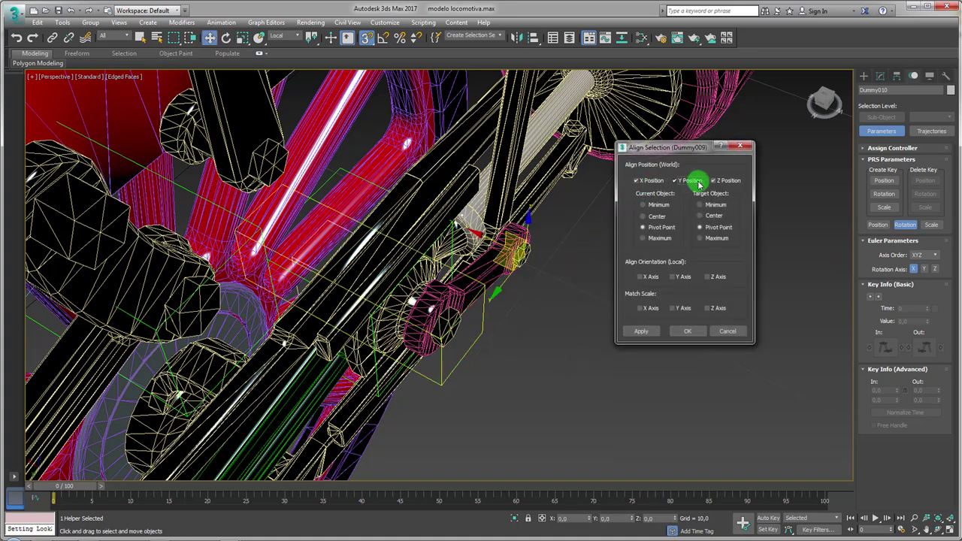
pyautogui.click(688, 332)
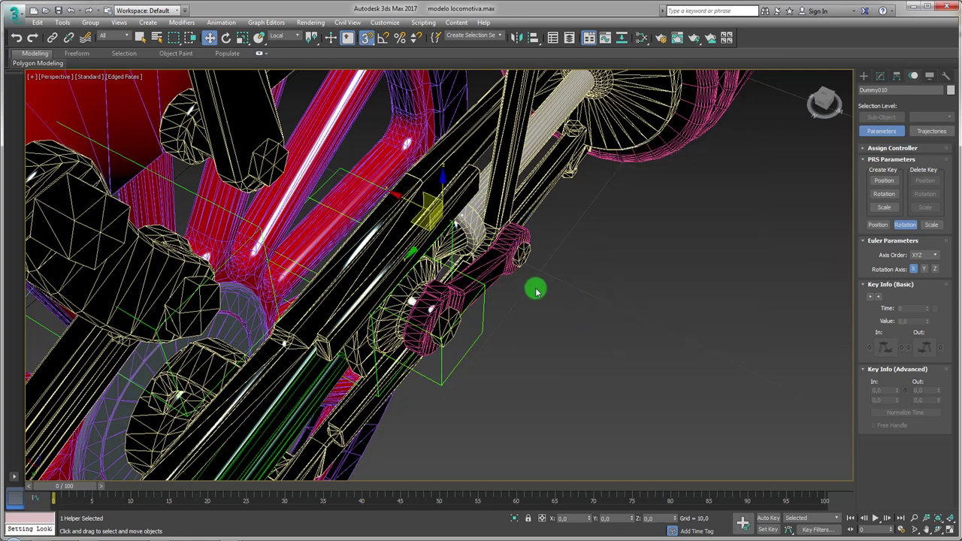
# - Uniformly scale Dummy010 down so it boxes the crank link's outer pin
pyautogui.press('r')
pyautogui.moveTo(499, 255); pyautogui.dragTo(493, 239)
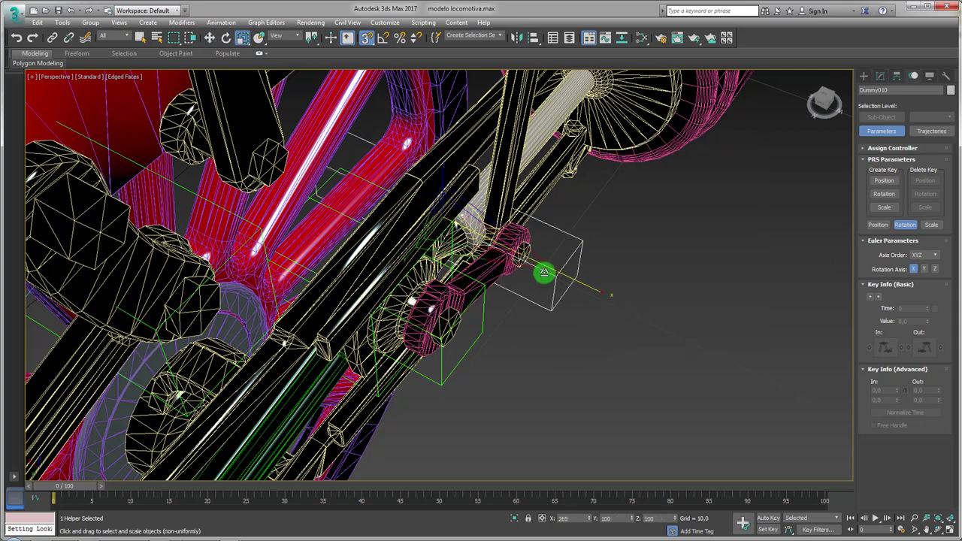
pyautogui.press('r')
pyautogui.moveTo(524, 267); pyautogui.dragTo(456, 207)
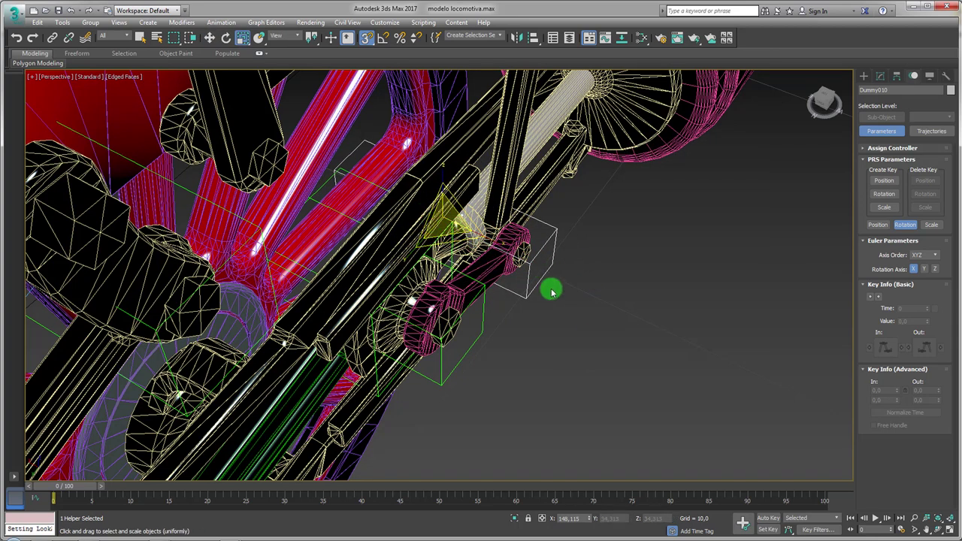
pyautogui.moveTo(552, 292)
pyautogui.keyDown('alt'); pyautogui.mouseDown(button='middle')
pyautogui.moveTo(518, 335)
pyautogui.moveTo(494, 264)
pyautogui.moveTo(520, 272)
pyautogui.moveTo(559, 361)
pyautogui.moveTo(608, 376)
pyautogui.moveTo(626, 323)
pyautogui.moveTo(612, 325)
pyautogui.mouseUp(button='middle'); pyautogui.keyUp('alt')
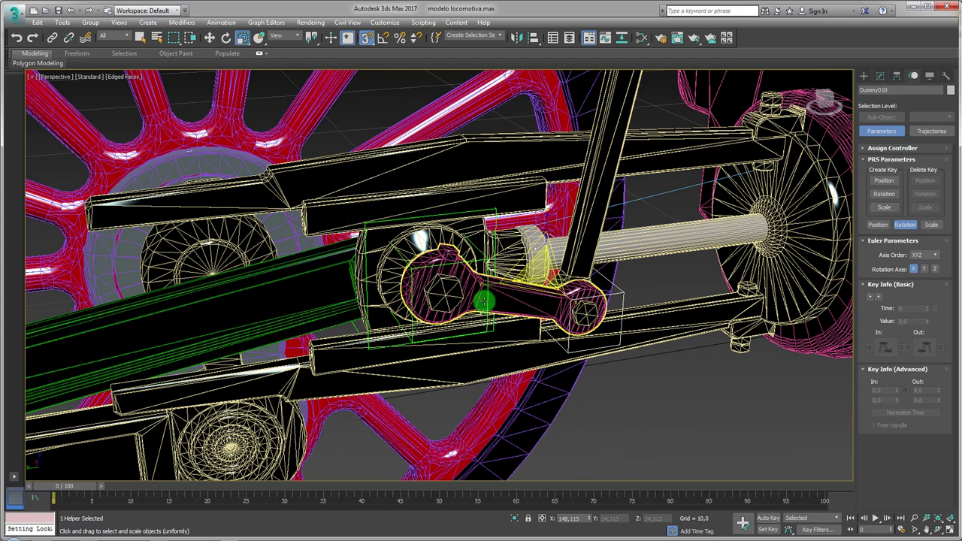
# - Isolate the crank link with Dummy009 and Dummy010, then select Dummy009 alone
pyautogui.click(548, 306)
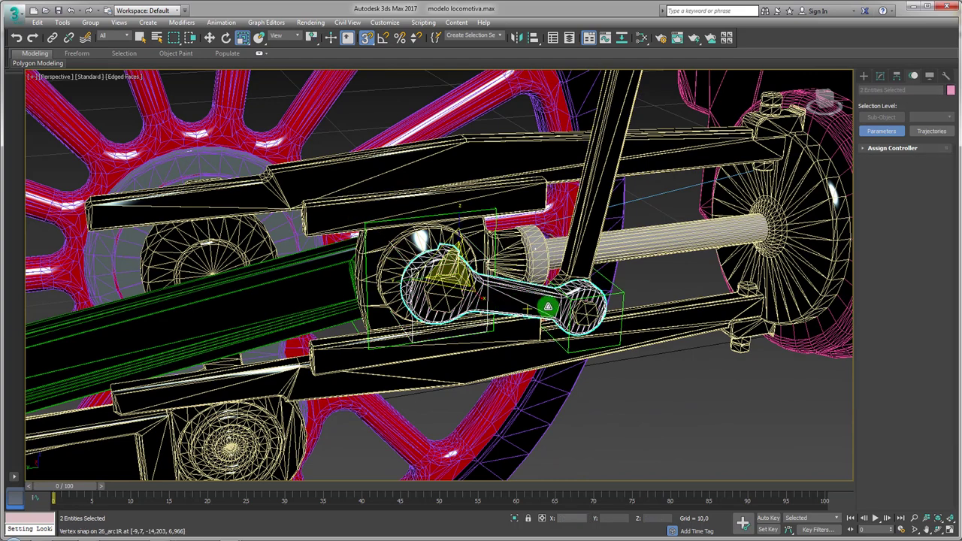
pyautogui.keyDown('ctrl'); pyautogui.click(621, 295); pyautogui.keyUp('ctrl')
pyautogui.click(509, 519)
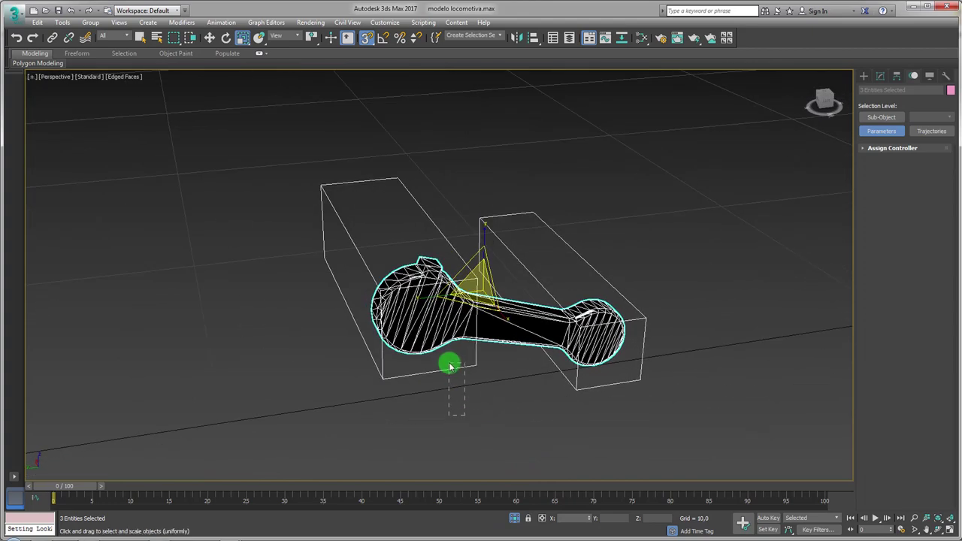
pyautogui.moveTo(450, 366); pyautogui.dragTo(455, 389)
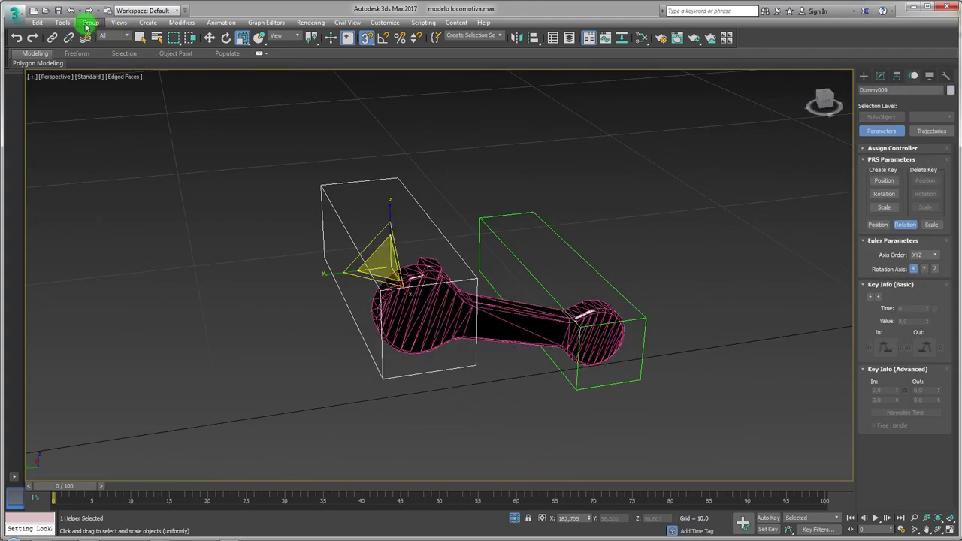
# - Give Dummy009 a LookAt constraint targeting Dummy010 with Keep Initial Offset on
pyautogui.click(214, 24)
pyautogui.moveTo(235, 76)
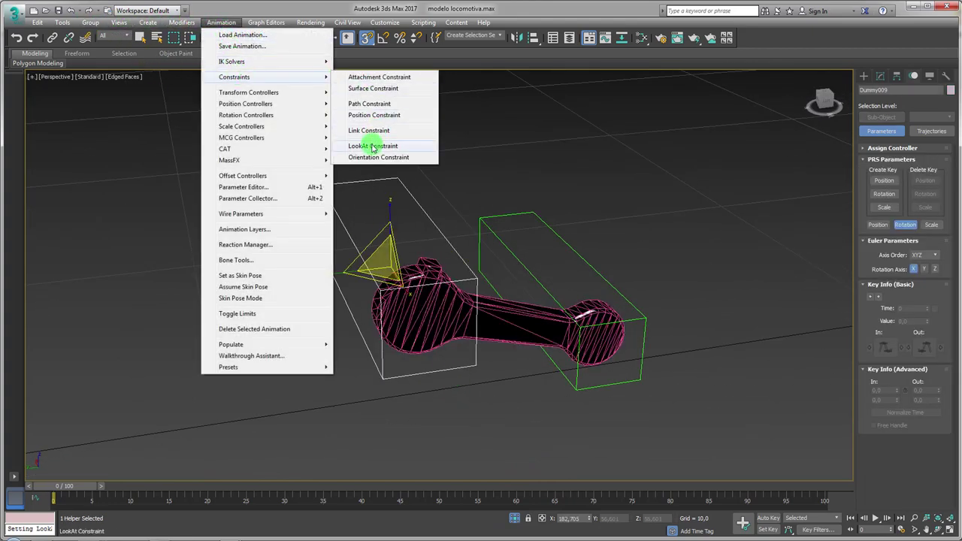
pyautogui.click(373, 147)
pyautogui.click(482, 223)
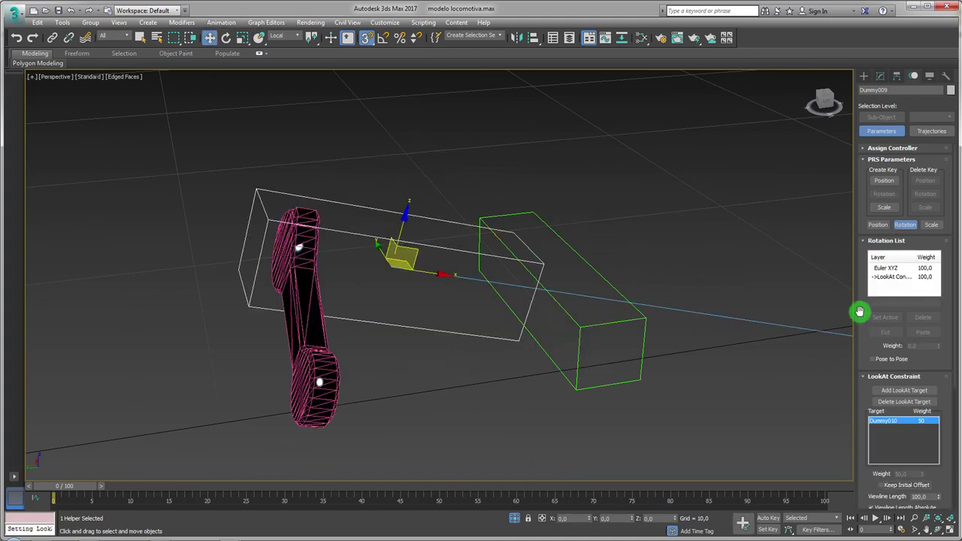
pyautogui.moveTo(876, 377); pyautogui.dragTo(876, 281)
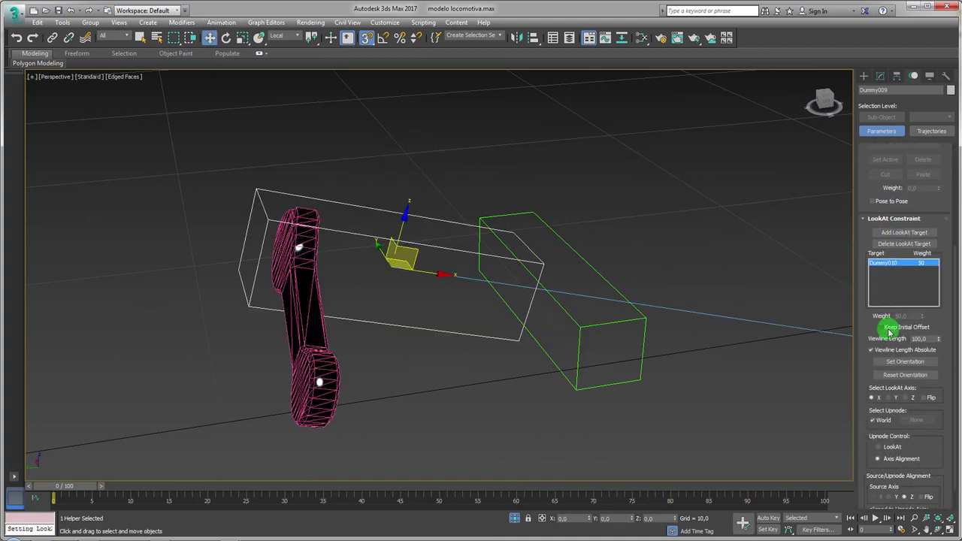
pyautogui.click(889, 331)
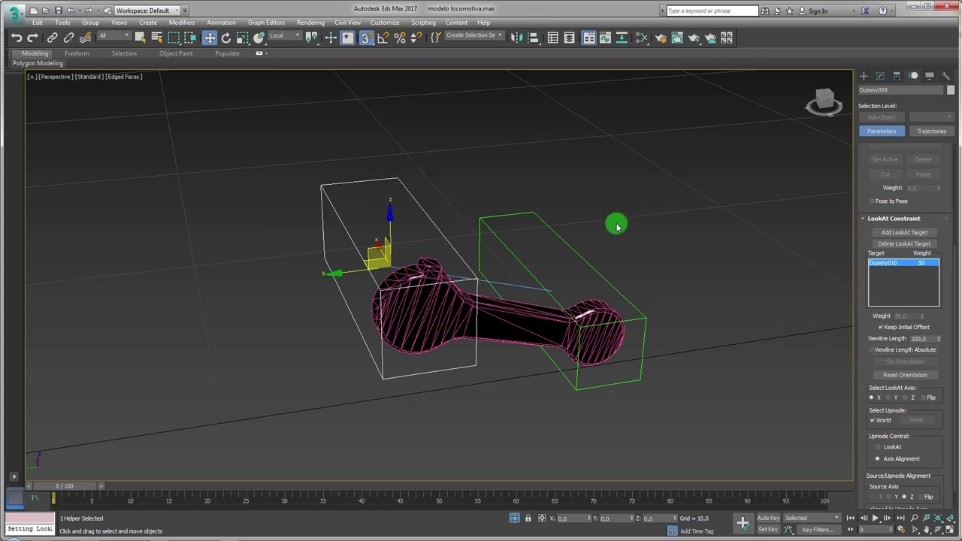
# - Move Dummy010 to test the constraint, then exit isolation to show the locomotive
pyautogui.click(578, 255)
pyautogui.moveTo(629, 313)
pyautogui.keyDown('alt'); pyautogui.mouseDown(button='middle')
pyautogui.moveTo(602, 288)
pyautogui.moveTo(537, 271)
pyautogui.mouseUp(button='middle'); pyautogui.keyUp('alt')
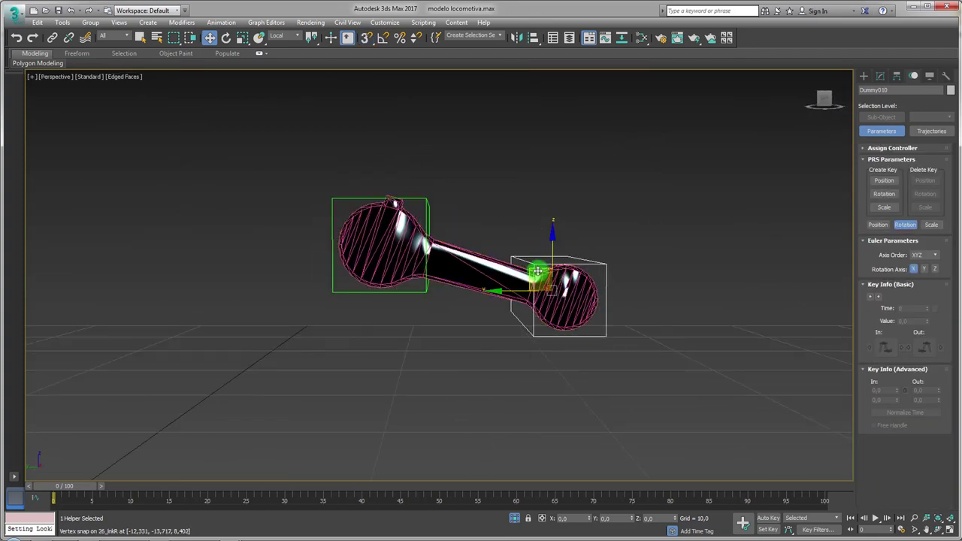
pyautogui.moveTo(538, 271)
pyautogui.mouseDown()
pyautogui.moveTo(548, 170)
pyautogui.moveTo(521, 155)
pyautogui.moveTo(520, 429)
pyautogui.moveTo(488, 394)
pyautogui.moveTo(486, 230)
pyautogui.moveTo(491, 276)
pyautogui.moveTo(496, 230)
pyautogui.mouseUp()
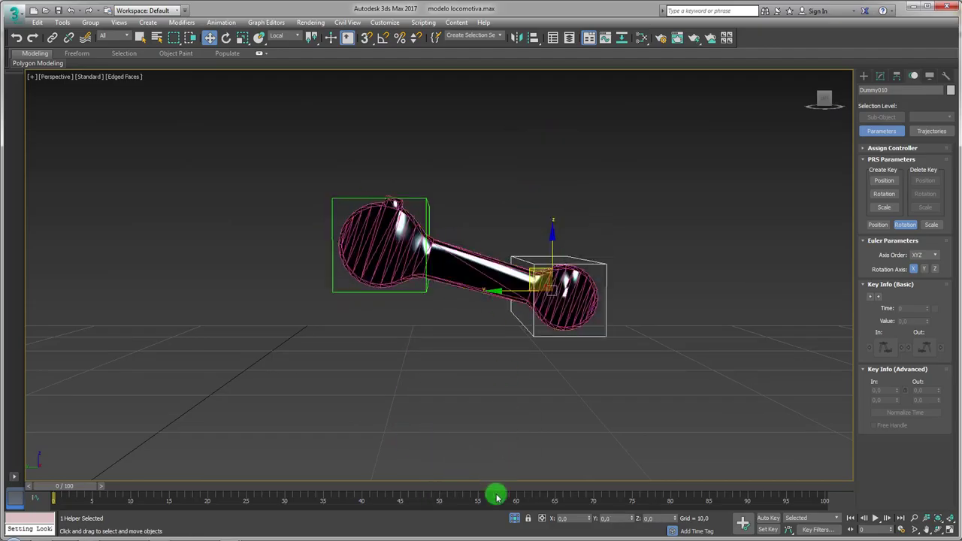
pyautogui.click(518, 519)
pyautogui.moveTo(557, 386)
pyautogui.keyDown('alt'); pyautogui.mouseDown(button='middle')
pyautogui.moveTo(542, 307)
pyautogui.moveTo(548, 304)
pyautogui.moveTo(521, 369)
pyautogui.moveTo(655, 269)
pyautogui.moveTo(324, 416)
pyautogui.mouseUp(button='middle'); pyautogui.keyUp('alt')
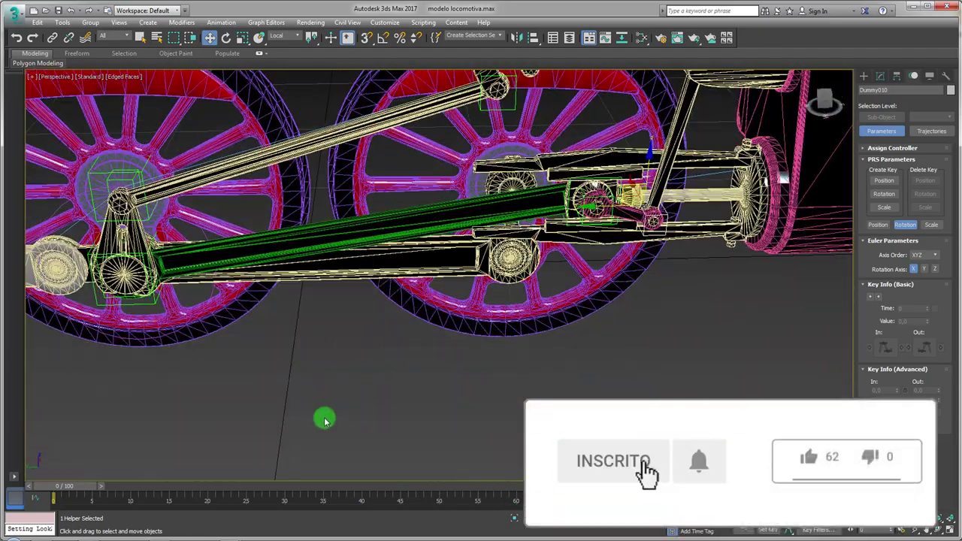
# - Select Dummy003 and move it right toward the wheel and rods
pyautogui.scroll(-3, 173, 440)
pyautogui.moveTo(172, 441); pyautogui.dragTo(344, 354, button='middle')
pyautogui.click(182, 337)
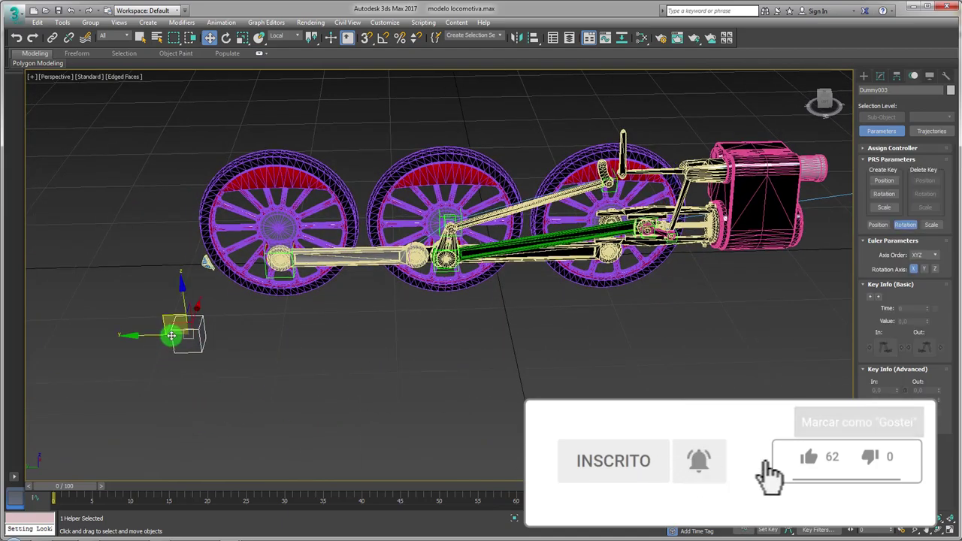
pyautogui.moveTo(173, 325); pyautogui.dragTo(627, 311)
pyautogui.scroll(3, 661, 307)
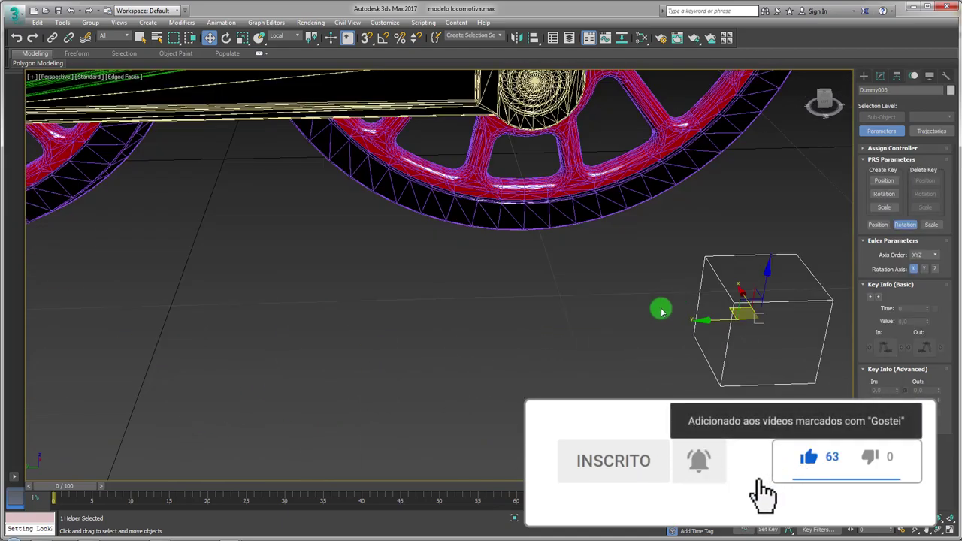
pyautogui.scroll(3, 661, 308)
pyautogui.keyDown('alt'); pyautogui.moveTo(615, 410); pyautogui.dragTo(620, 430, button='middle'); pyautogui.keyUp('alt')
# - Clone the dummy as Dummy011 and align it to Dummy010
pyautogui.keyDown('shift'); pyautogui.moveTo(610, 436); pyautogui.dragTo(640, 391); pyautogui.keyUp('shift')
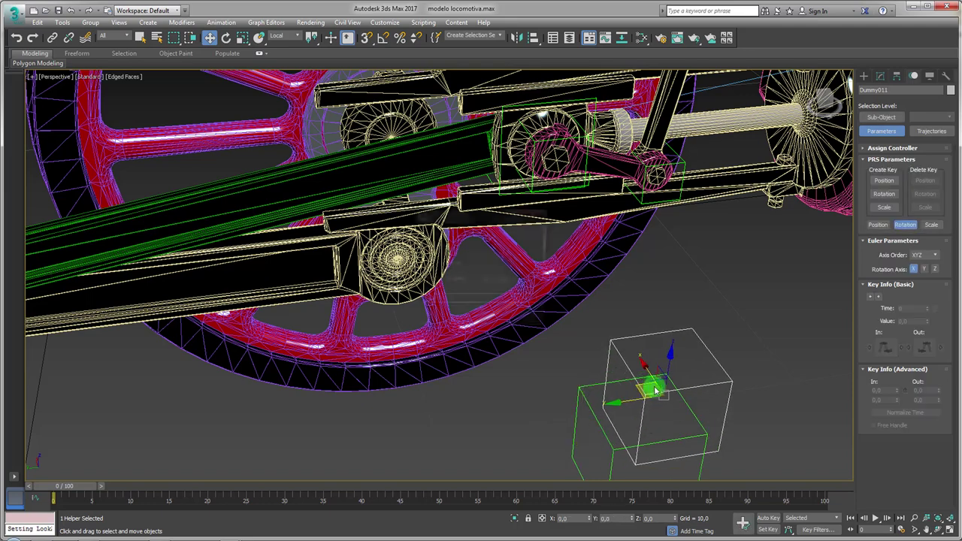
pyautogui.click(491, 322)
pyautogui.keyDown('alt'); pyautogui.moveTo(491, 322); pyautogui.dragTo(735, 247, button='middle'); pyautogui.keyUp('alt')
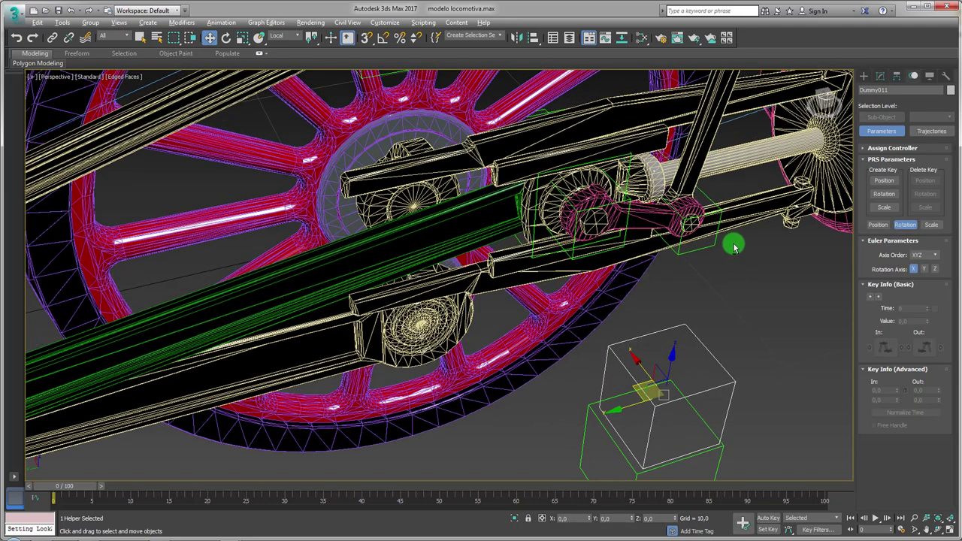
pyautogui.click(715, 243)
pyautogui.click(689, 330)
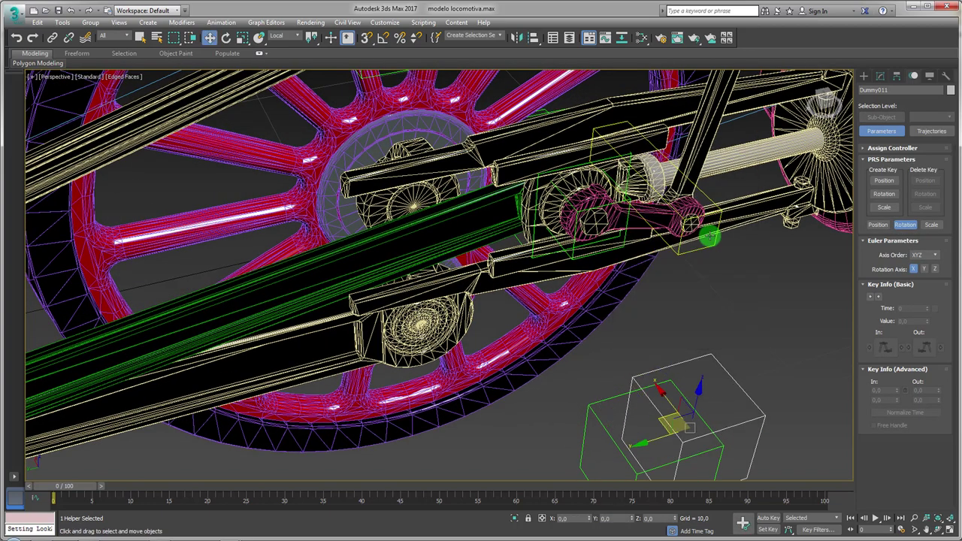
# - Rescale Dummy011 and align it again (Alt+A) with Dummy010 as target
pyautogui.press('r')
pyautogui.moveTo(692, 240)
pyautogui.keyDown('alt'); pyautogui.mouseDown(button='middle')
pyautogui.moveTo(692, 281)
pyautogui.moveTo(669, 285)
pyautogui.mouseUp(button='middle'); pyautogui.keyUp('alt')
pyautogui.hotkey('alt', 'a')
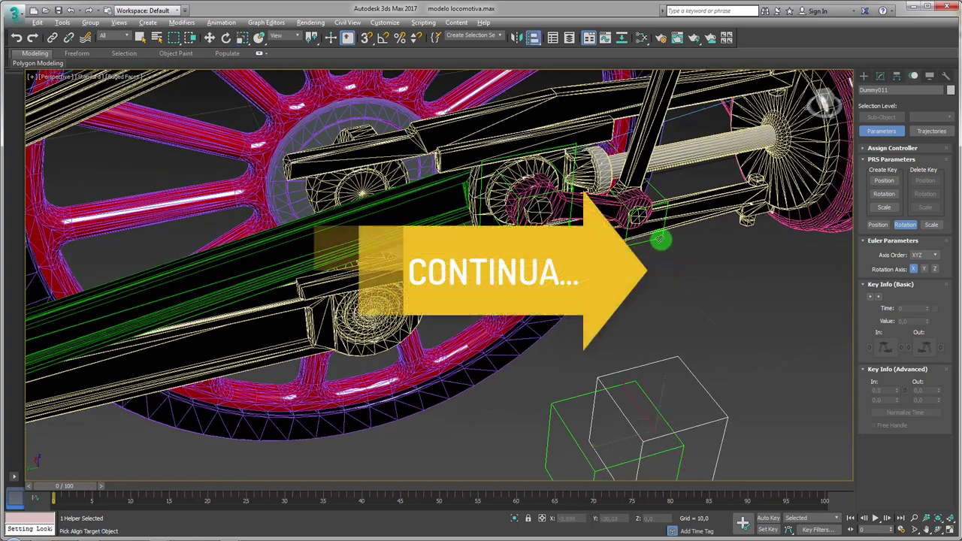
pyautogui.click(661, 239)
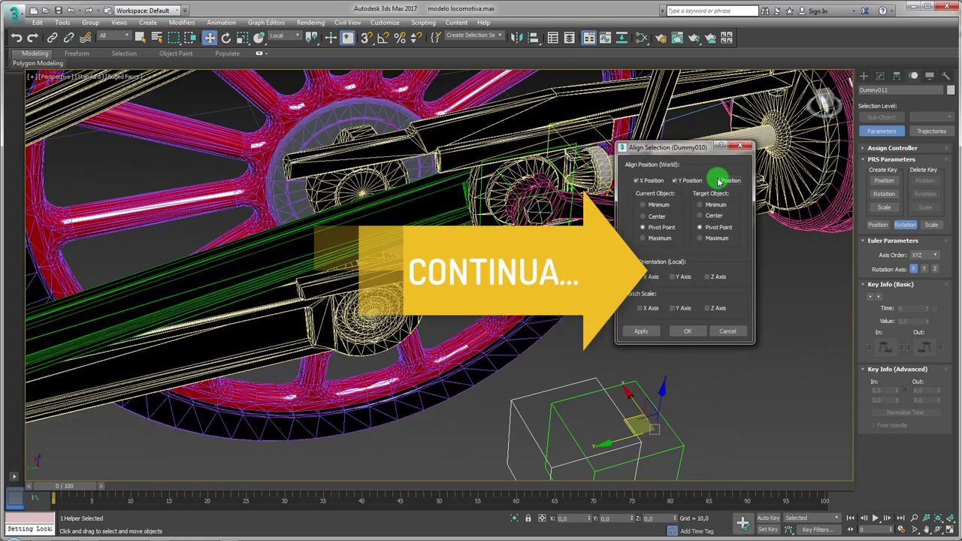